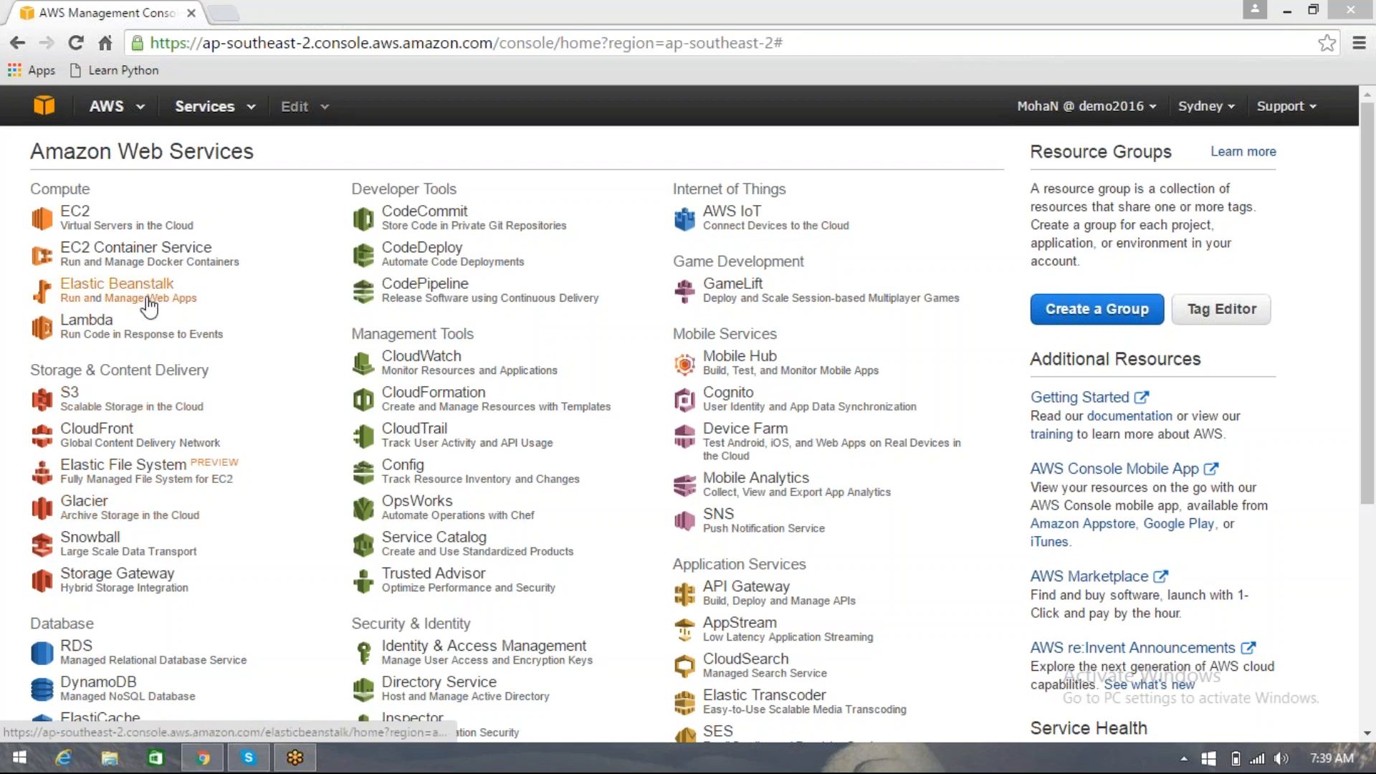
# Step: Examine the inbound and outbound rules of the DataBaseSG security group in EC2
pyautogui.click(127, 228)
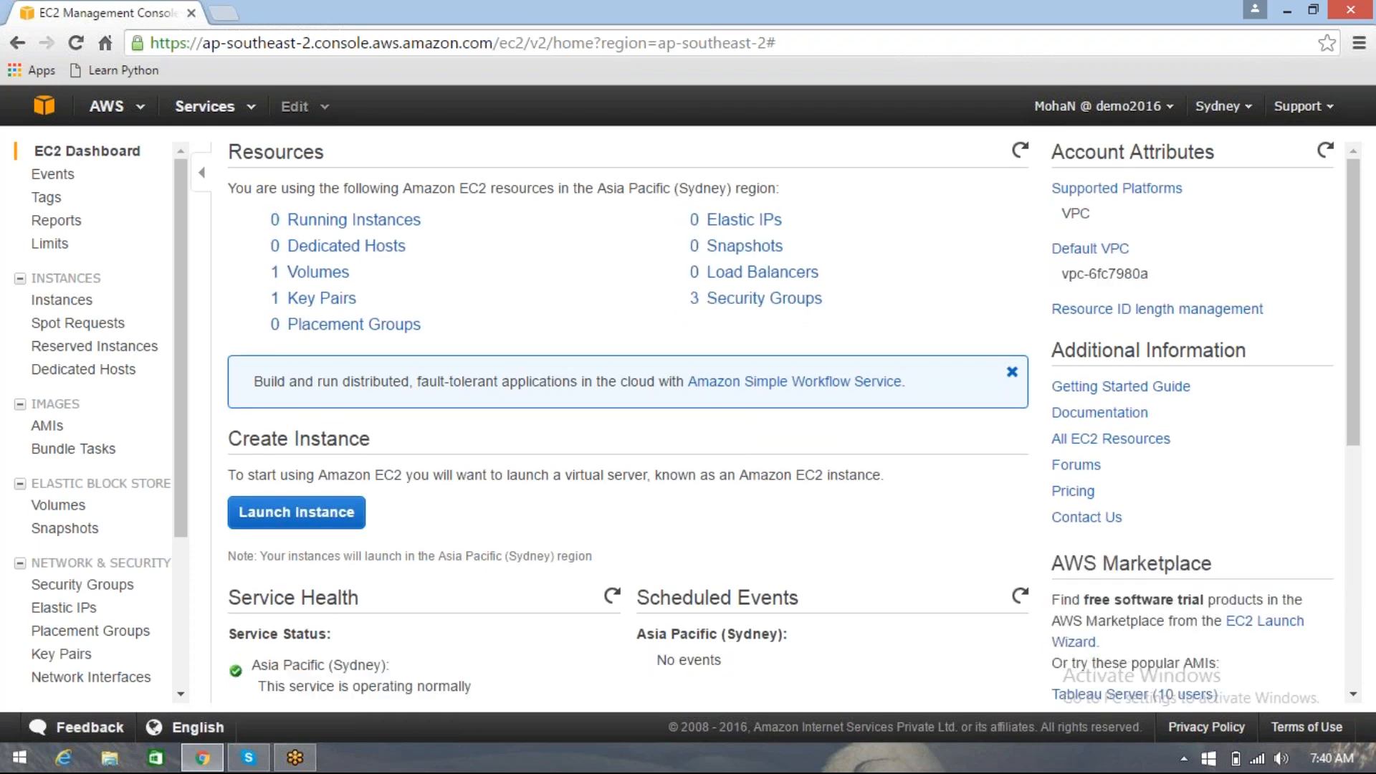
pyautogui.click(737, 313)
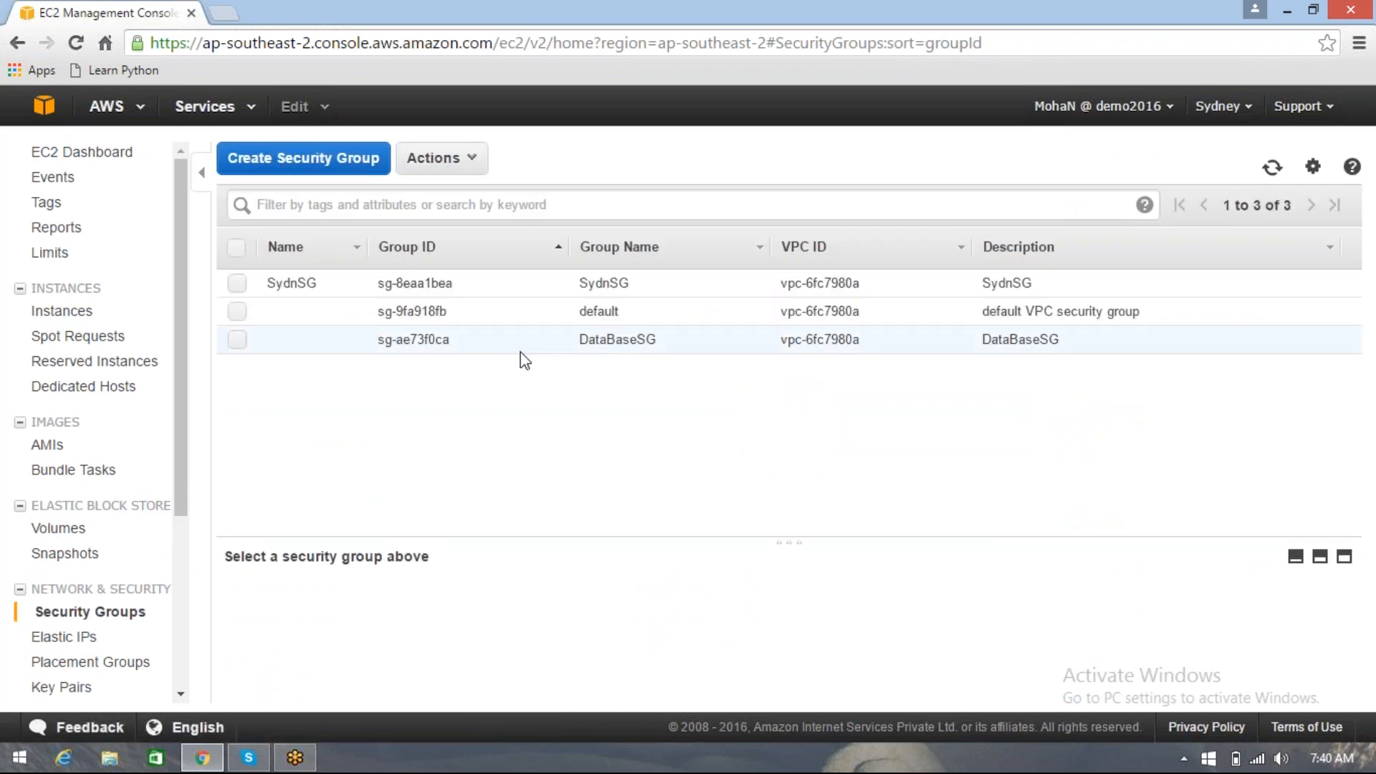
pyautogui.click(520, 351)
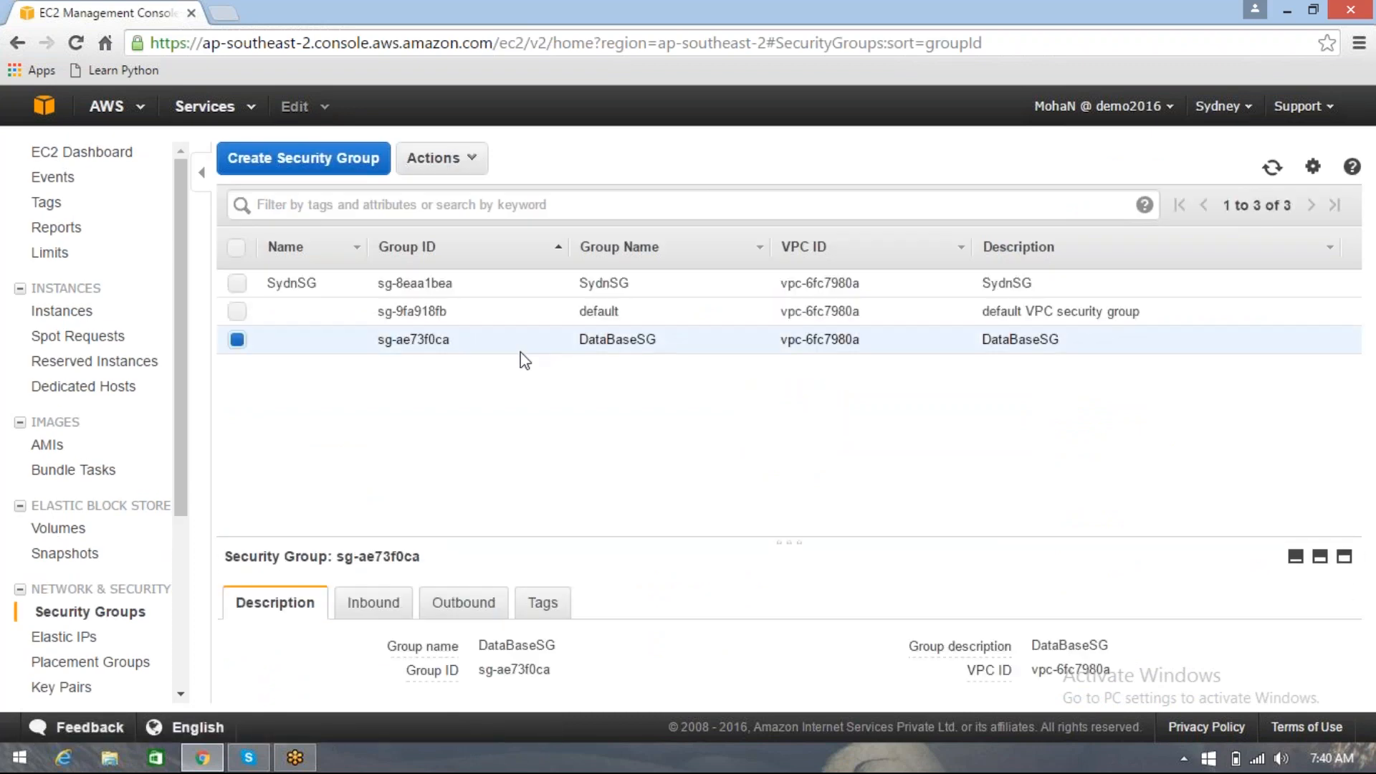
pyautogui.click(385, 614)
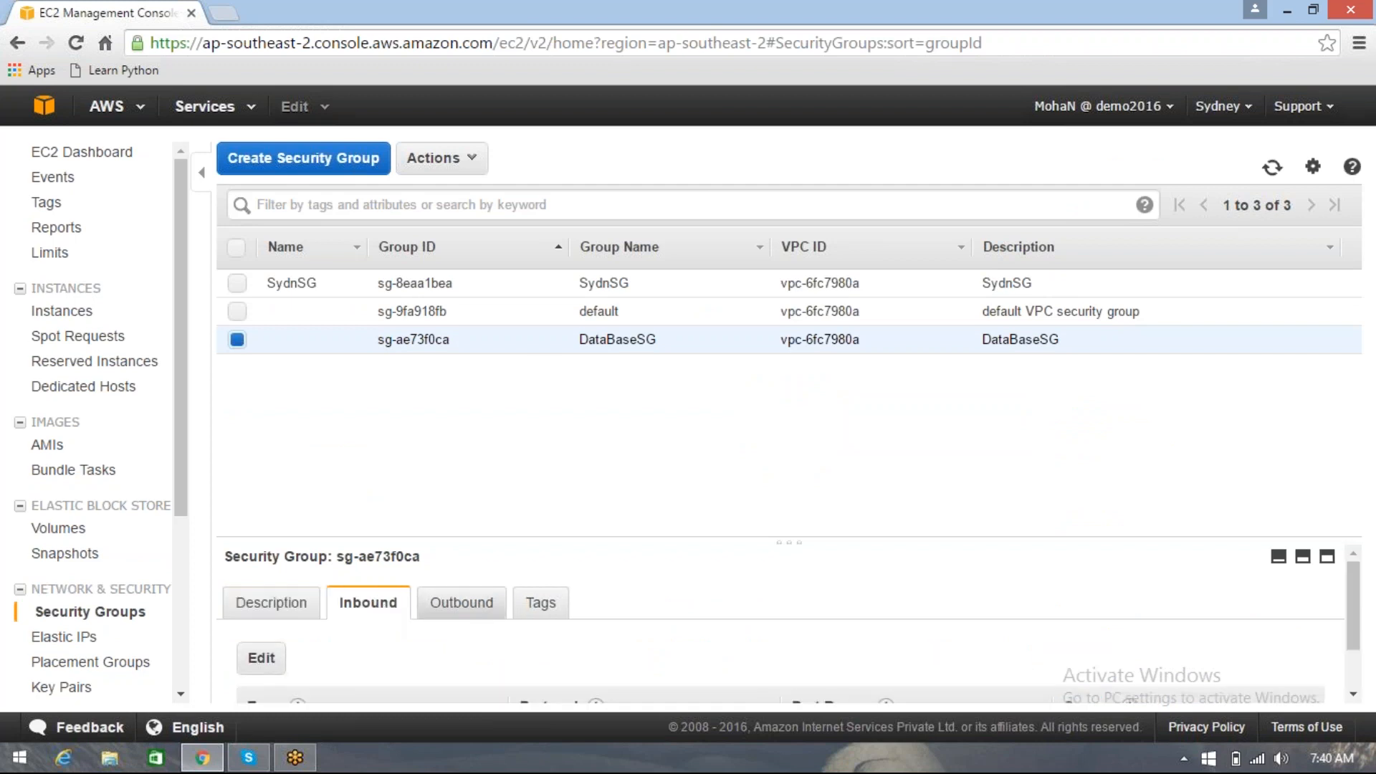
pyautogui.click(485, 609)
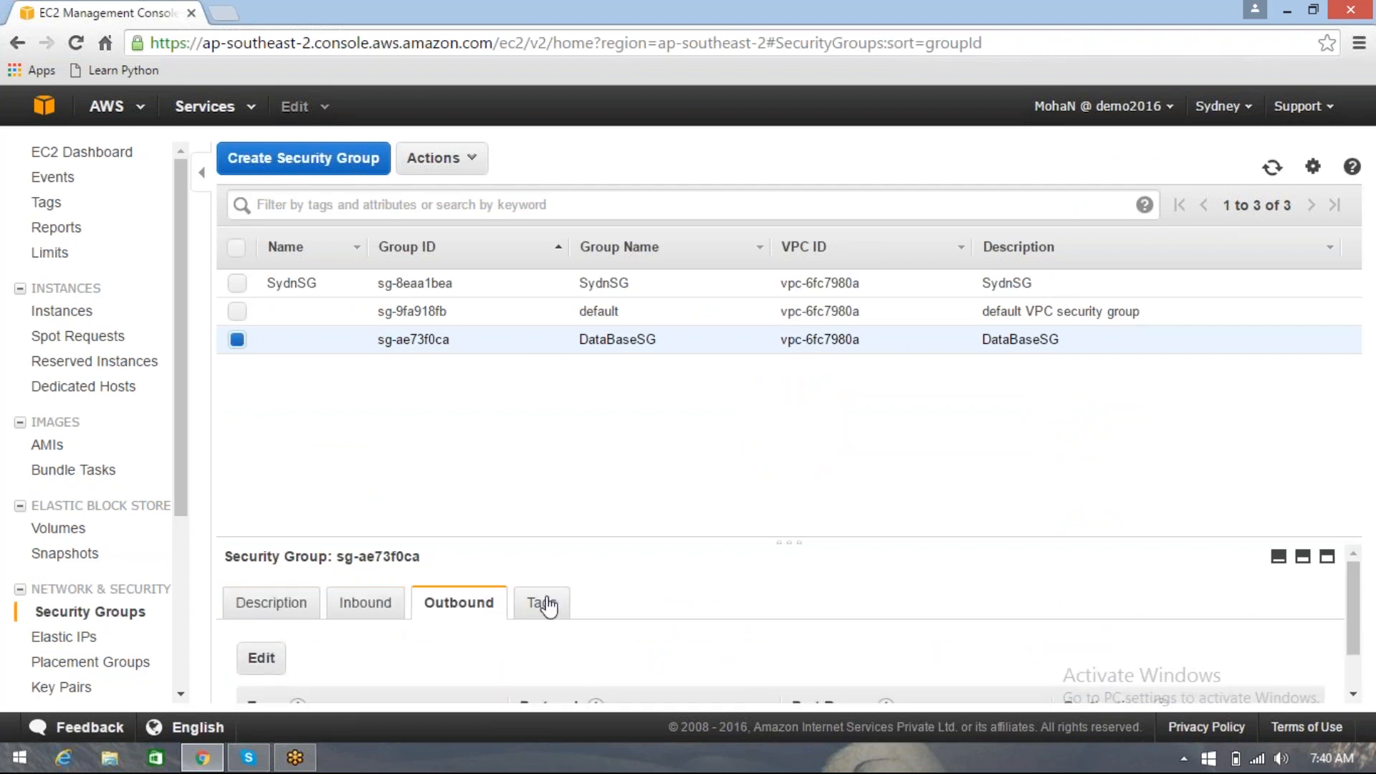
pyautogui.click(1304, 558)
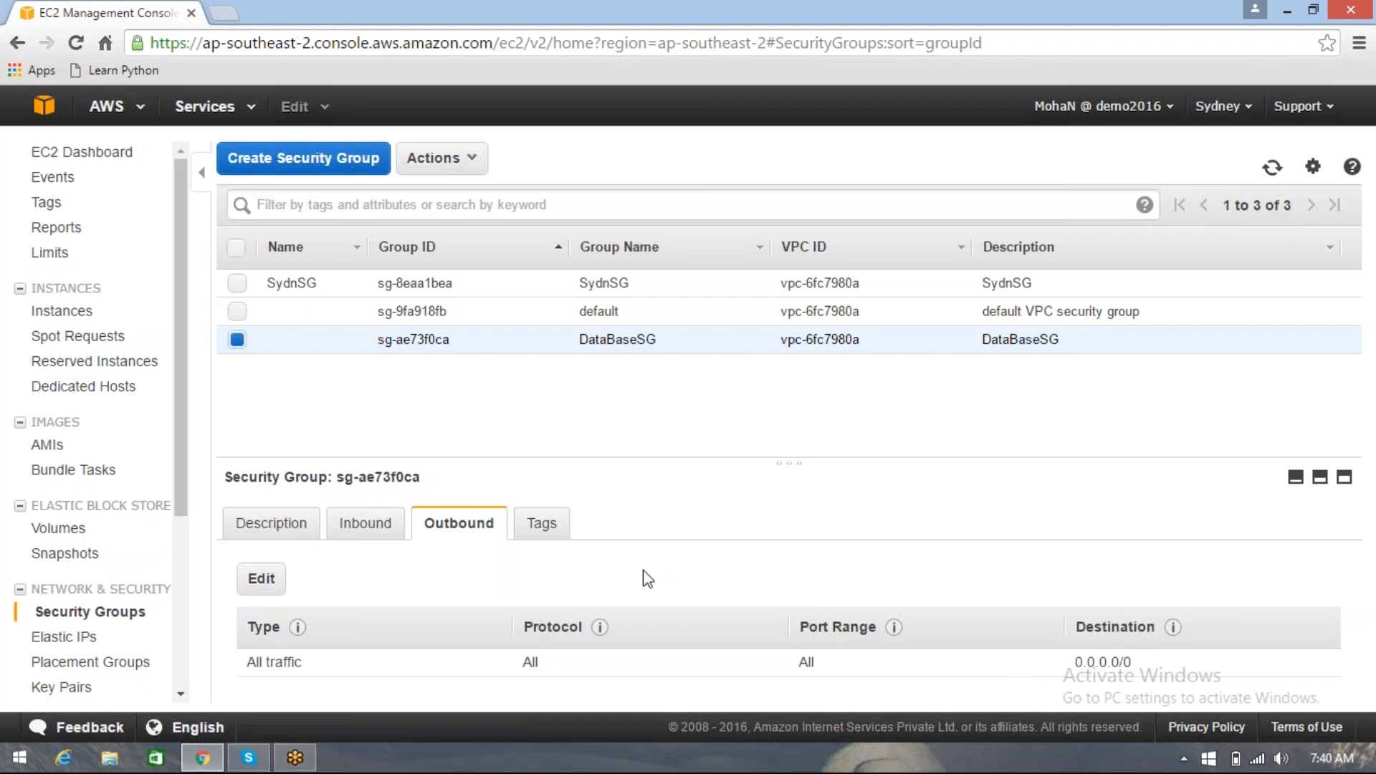
pyautogui.click(378, 533)
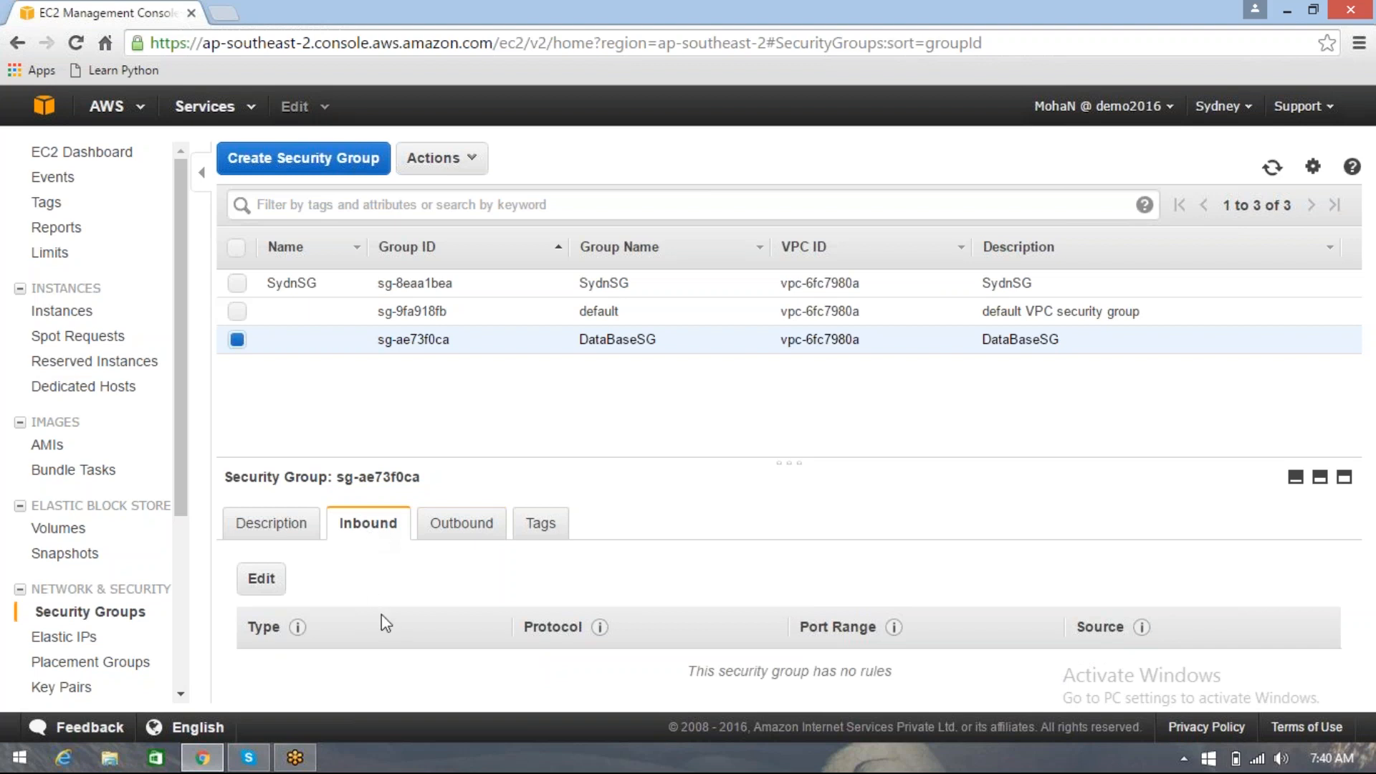
# Step: Start the stopped EC2 instance DBInst and confirm the start request
pyautogui.click(74, 317)
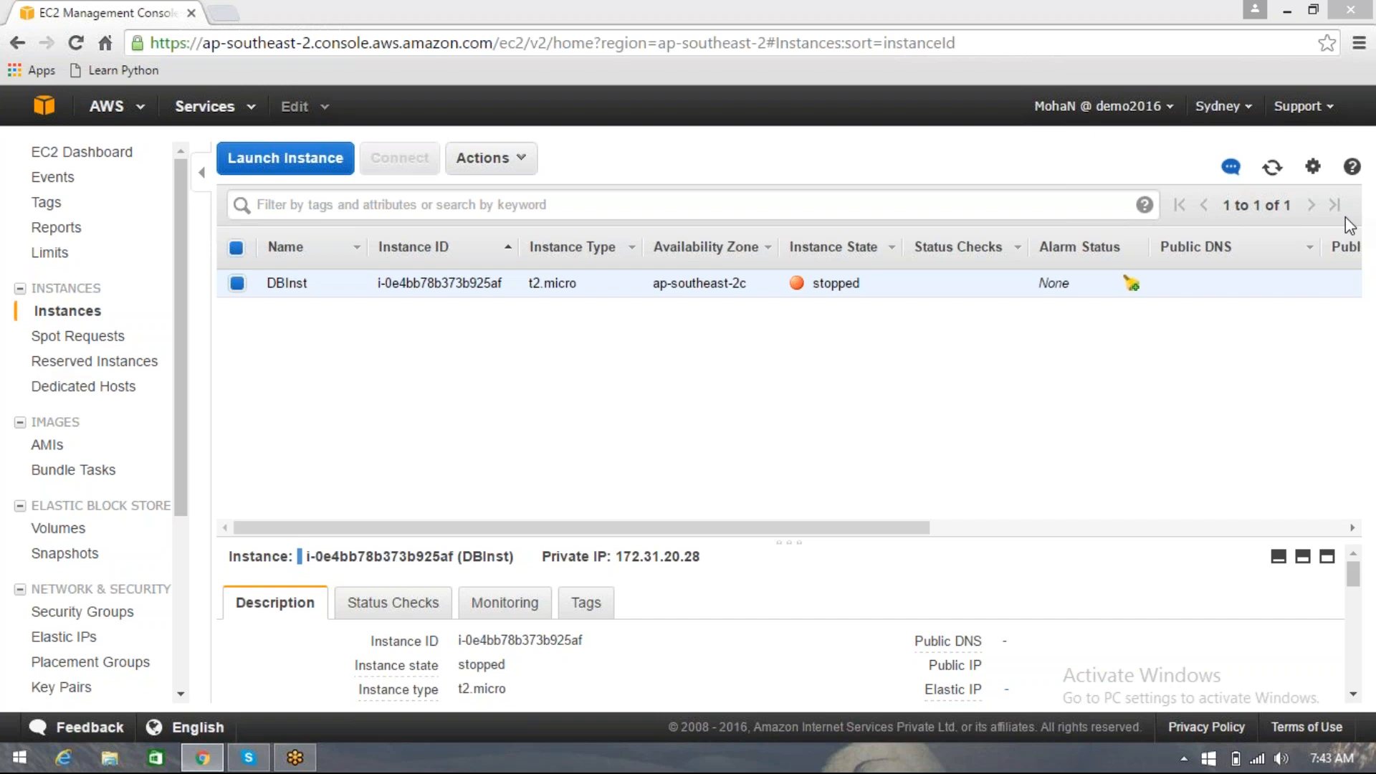
pyautogui.click(511, 169)
pyautogui.moveTo(511, 270)
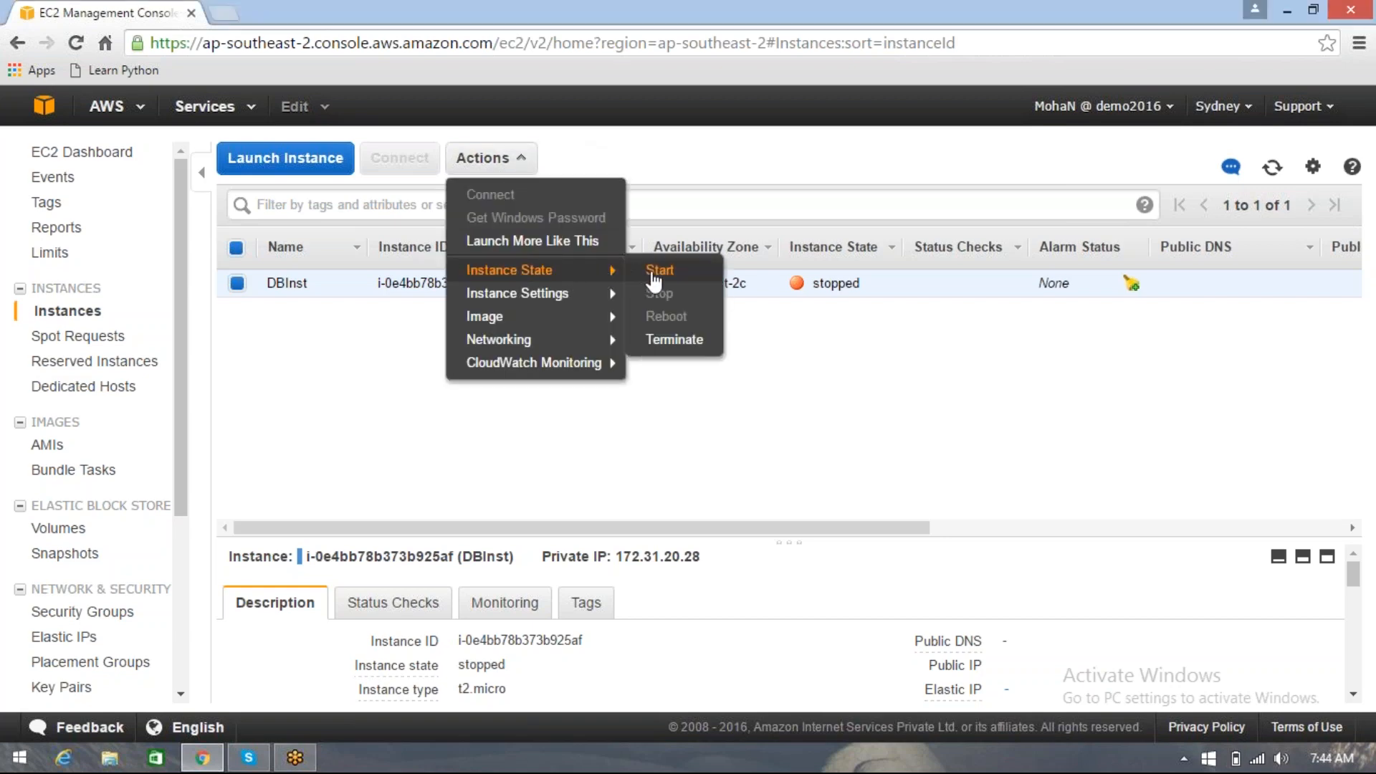
pyautogui.click(656, 271)
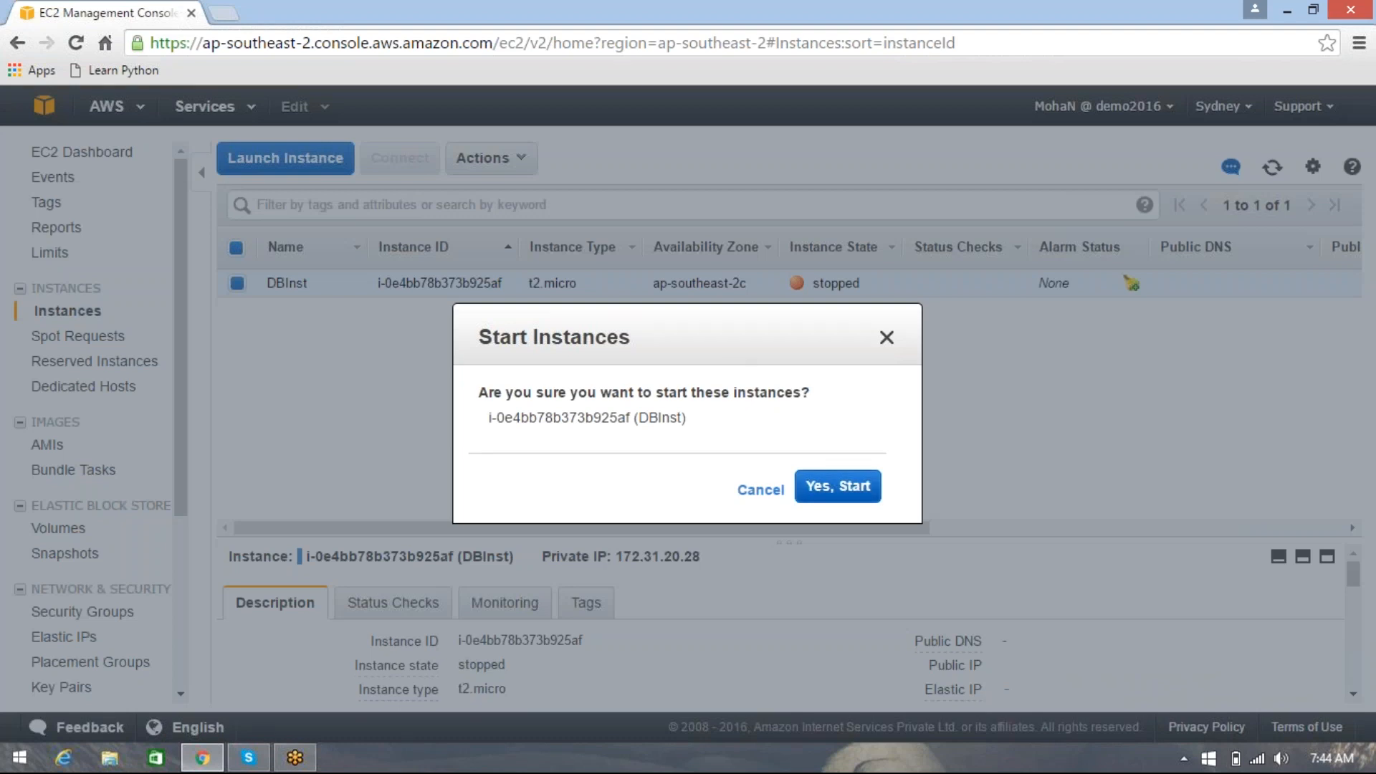
pyautogui.click(838, 486)
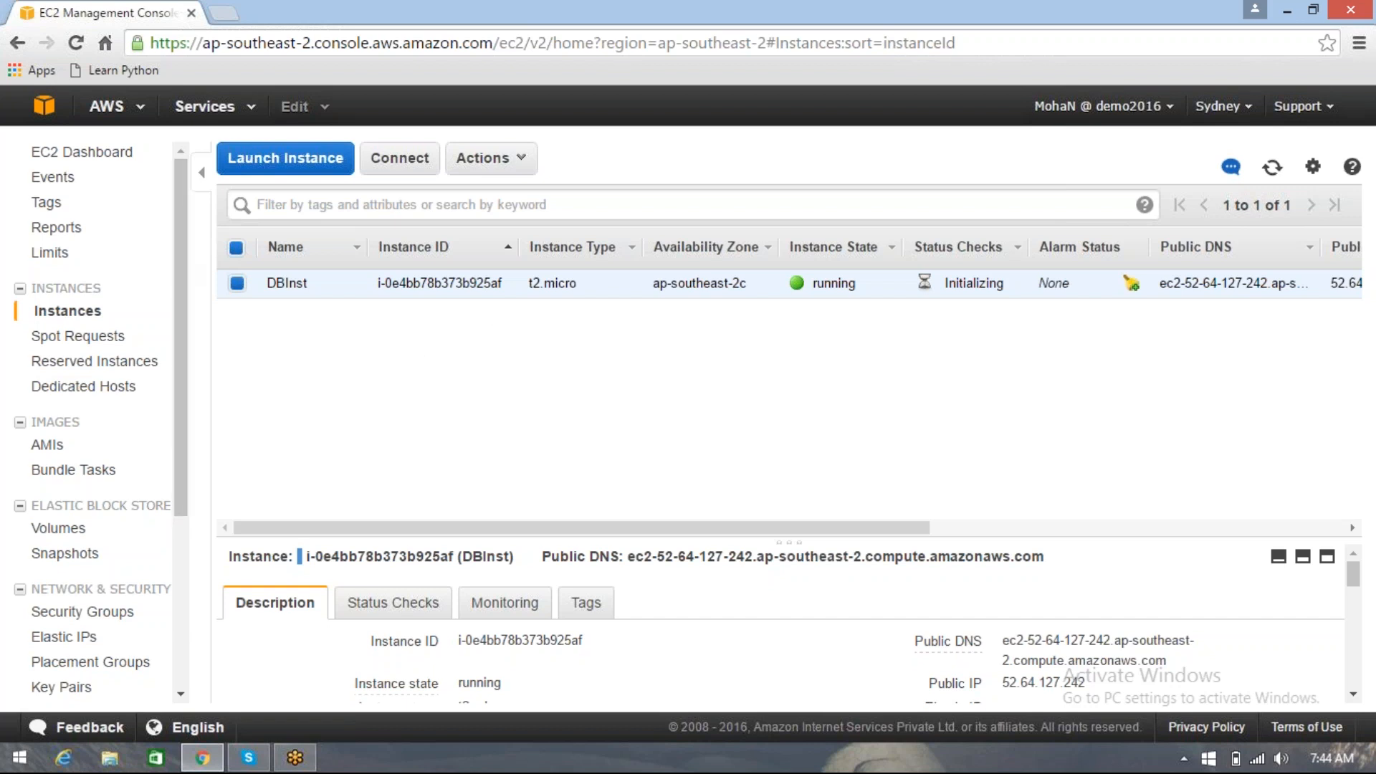
# Step: Open the RDS console in a separate browser tab and examine the details and endpoint of the wizdomtech MySQL instance
pyautogui.rightClick(48, 118)
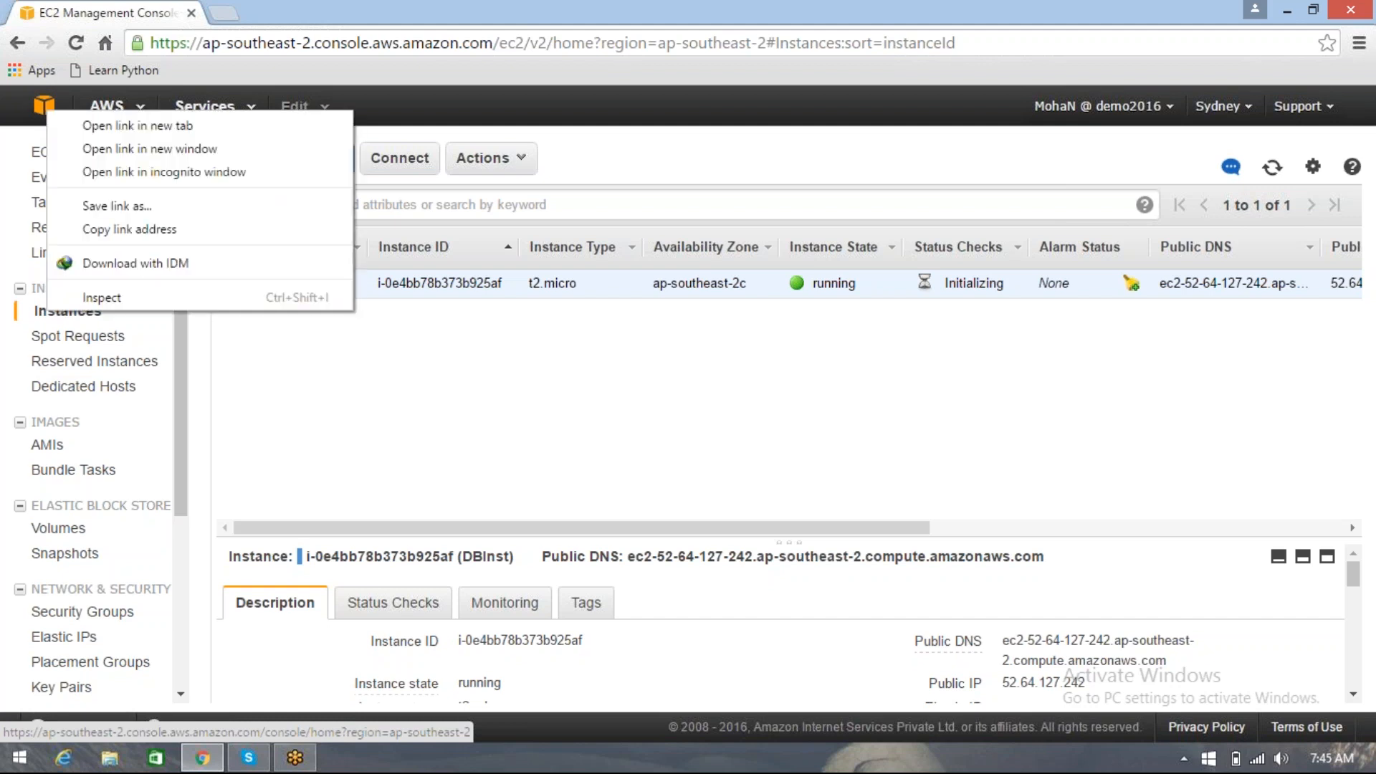
pyautogui.click(69, 126)
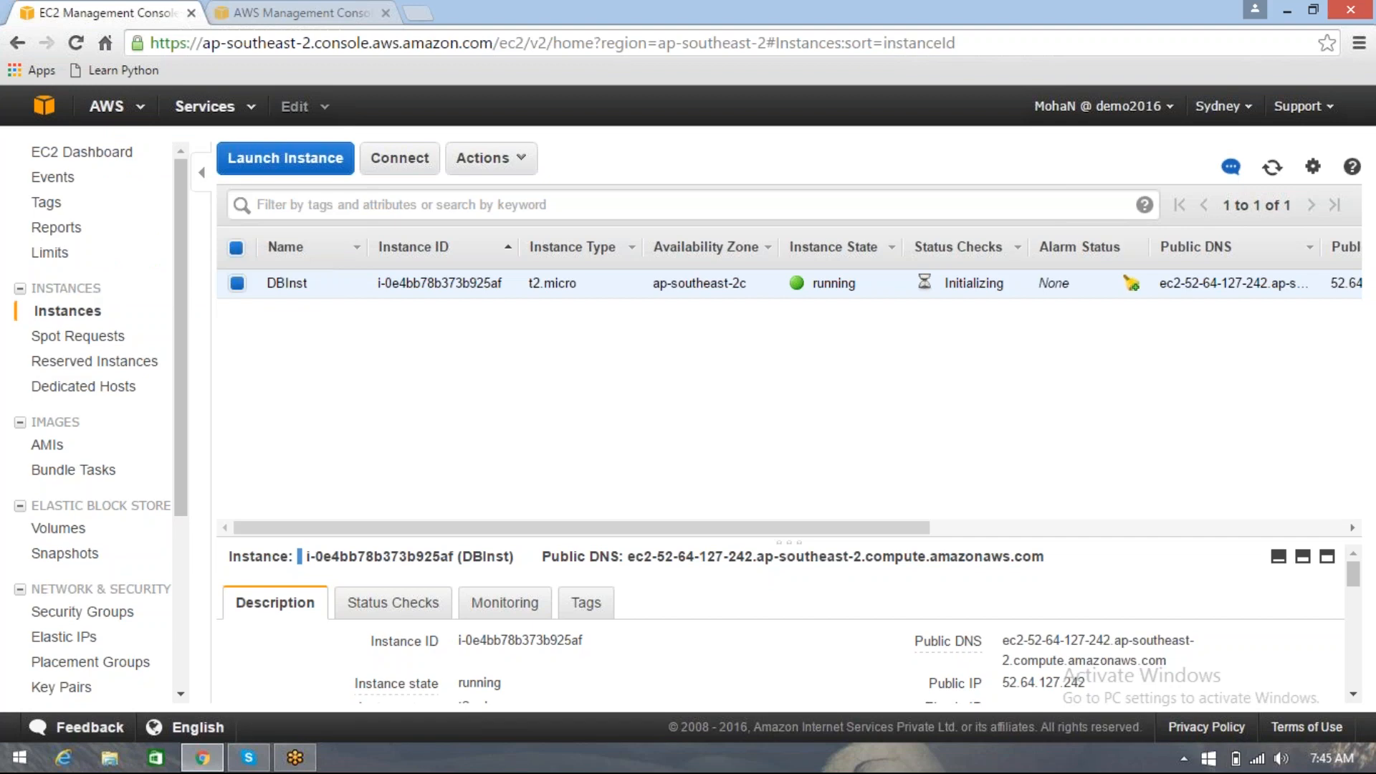
pyautogui.click(336, 15)
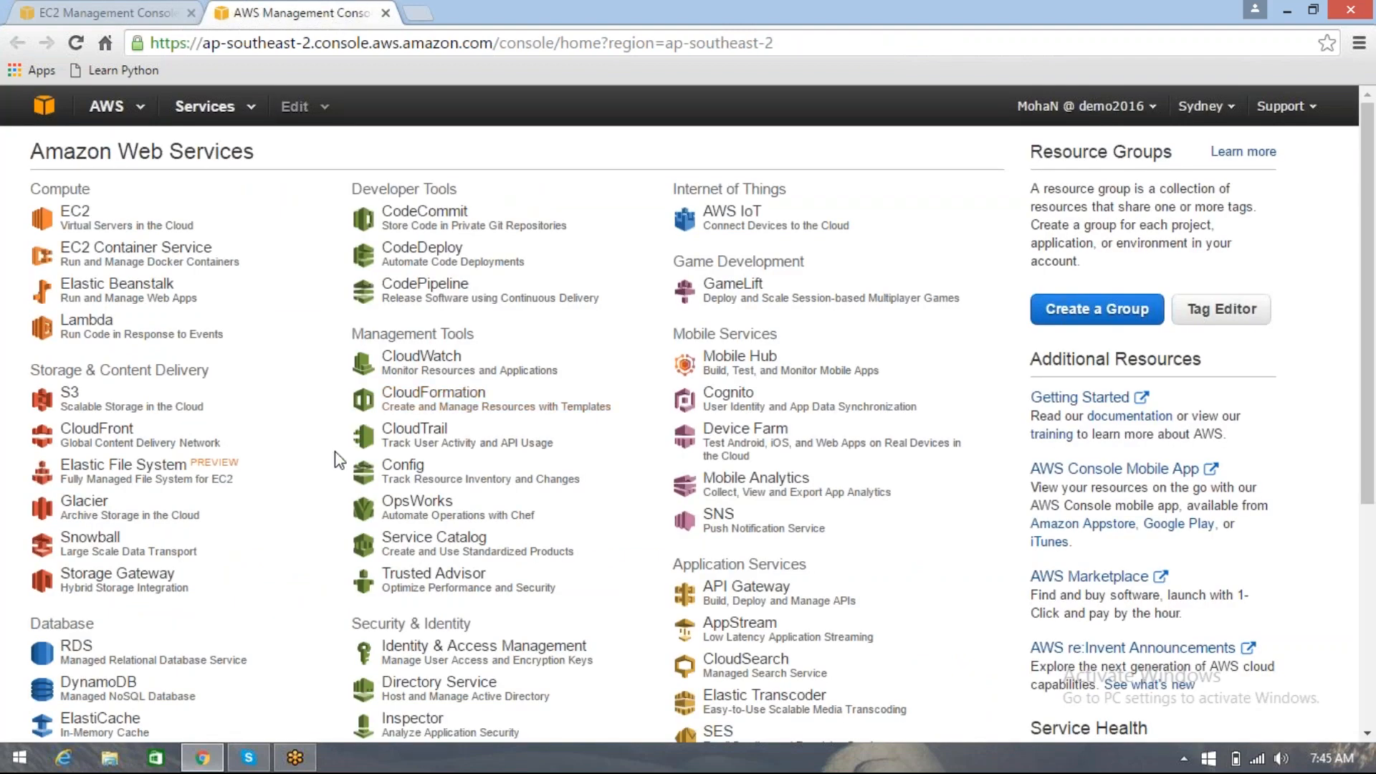
pyautogui.click(103, 661)
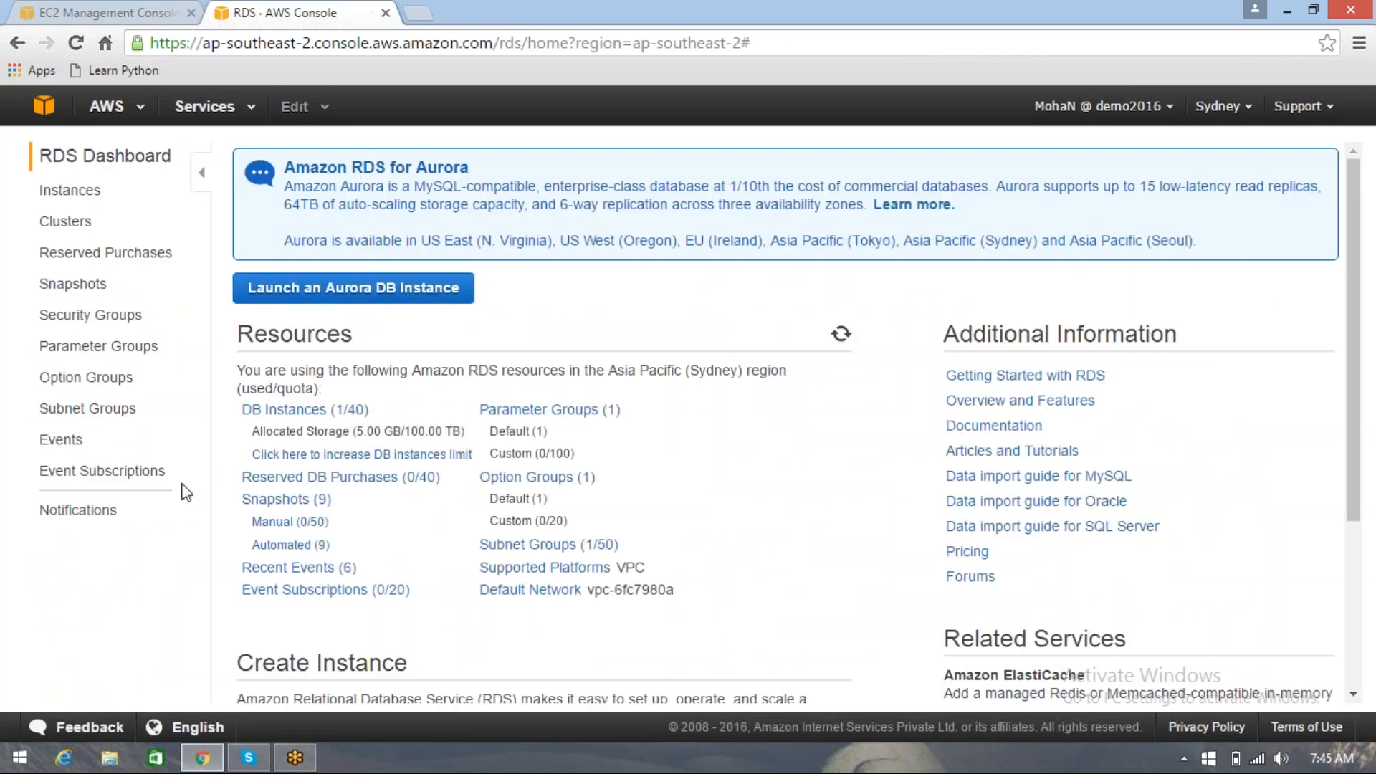
pyautogui.click(69, 190)
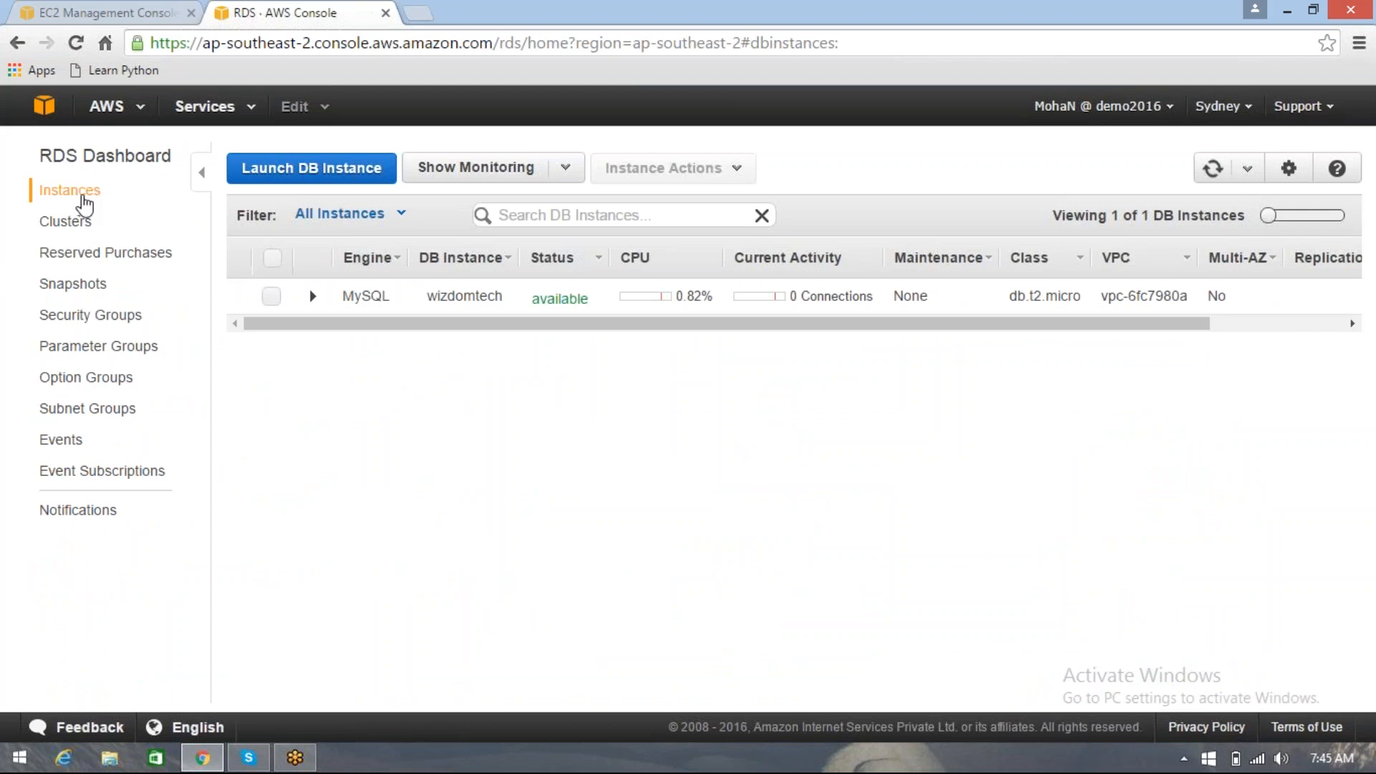
pyautogui.click(272, 297)
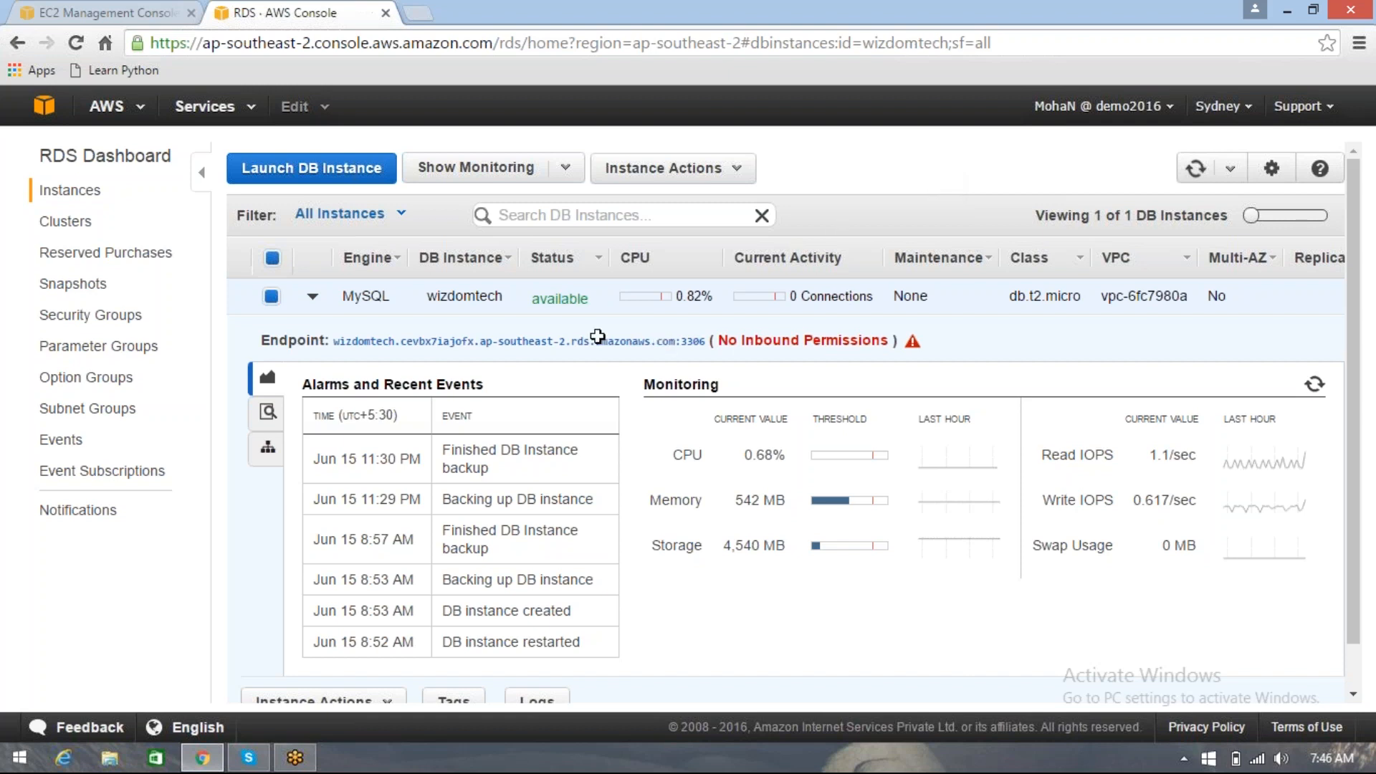
# Step: Review the user data script of the DBInst EC2 instance, checking the httpd, php and php-mysql packages, and close it without changes
pyautogui.moveTo(583, 344)
pyautogui.click(147, 12)
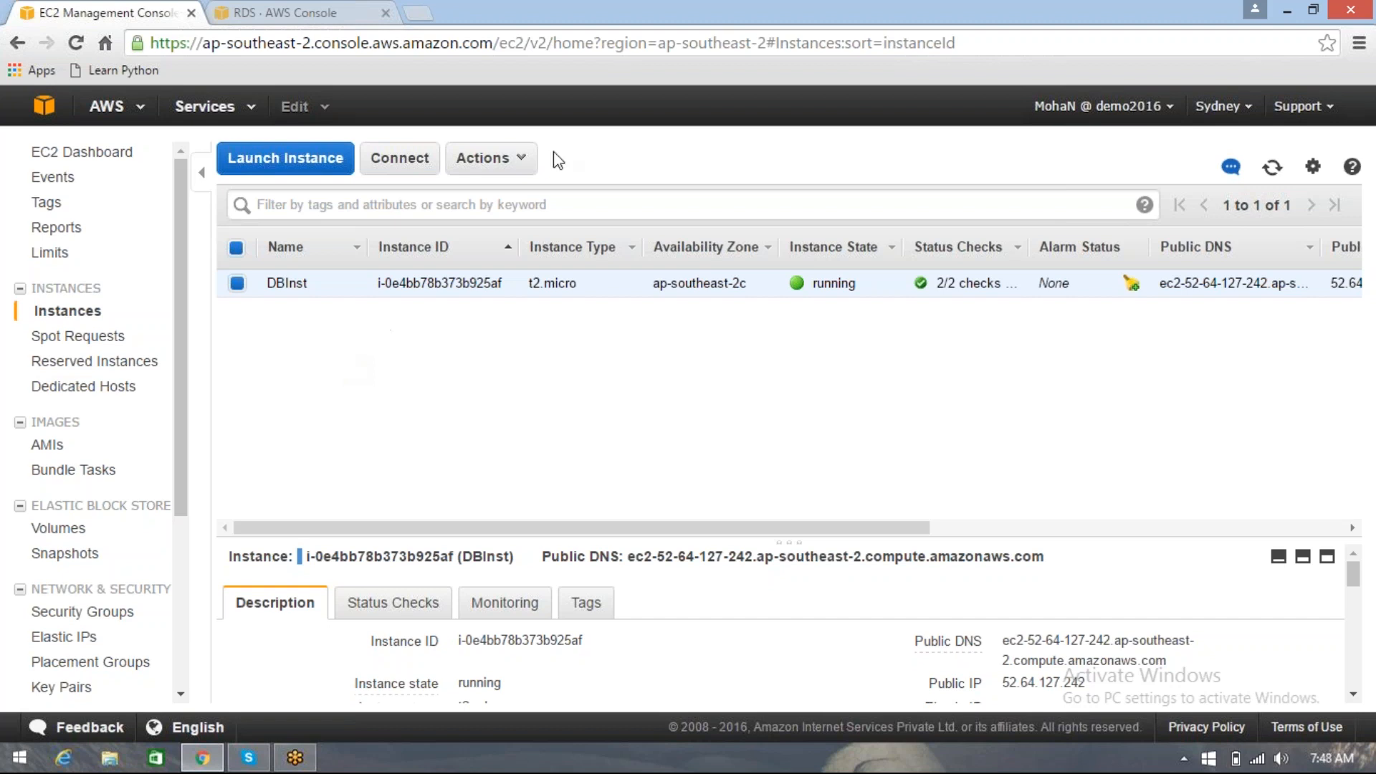
pyautogui.click(516, 166)
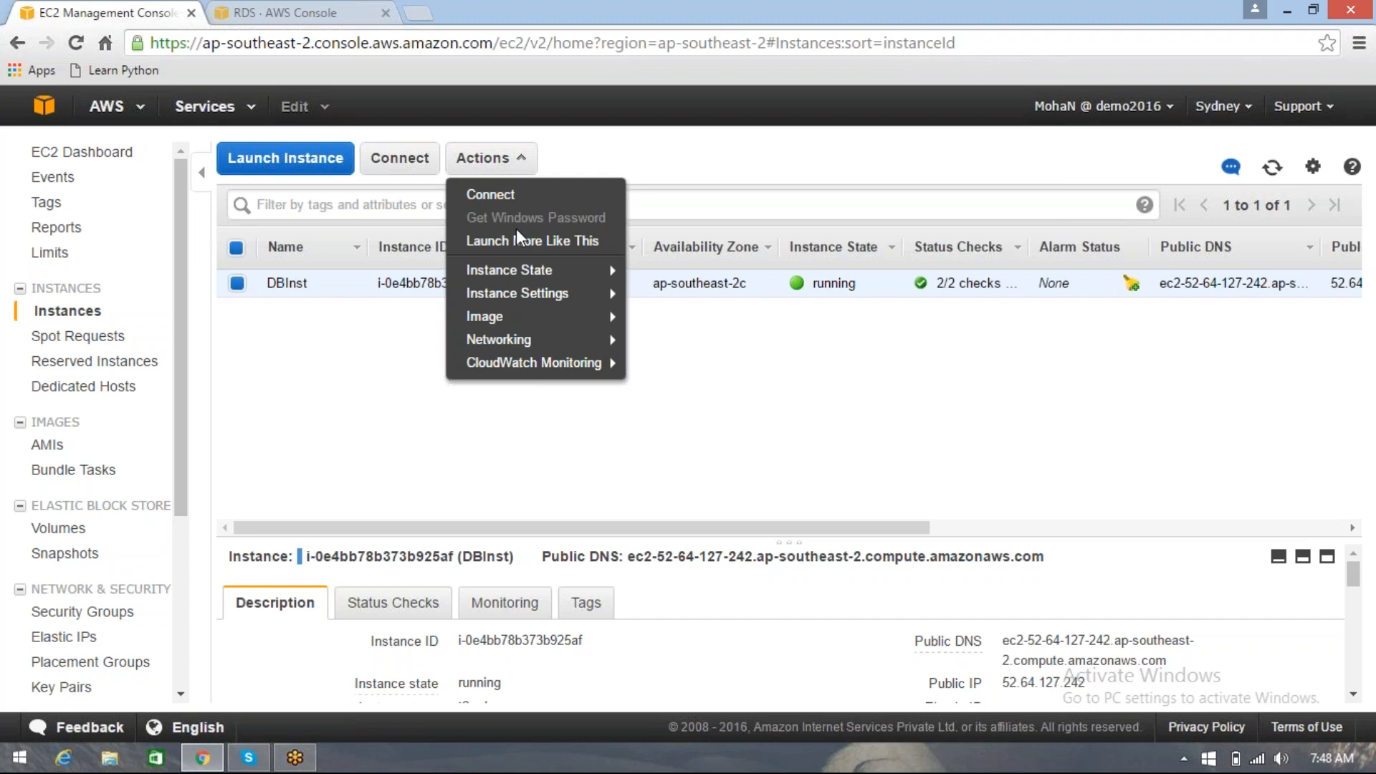
pyautogui.moveTo(526, 275)
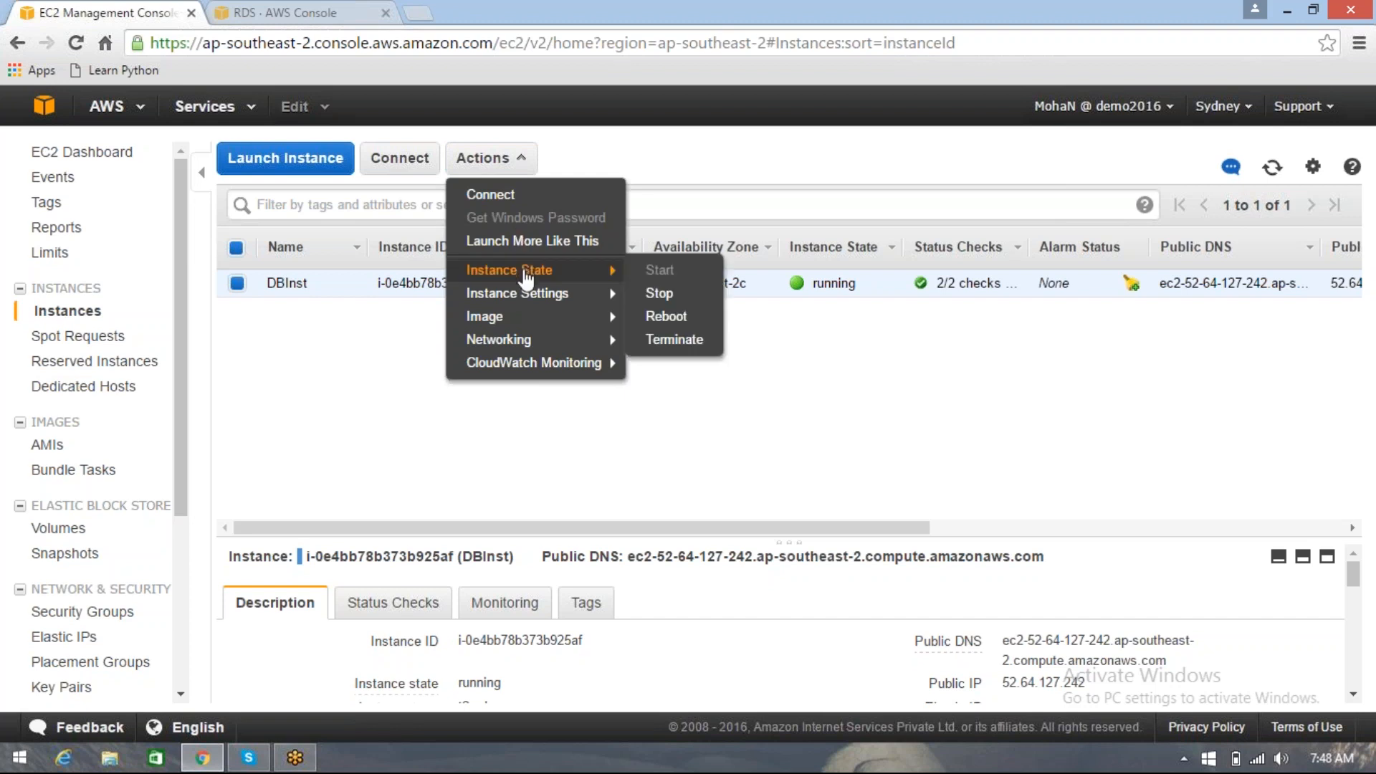
pyautogui.moveTo(526, 300)
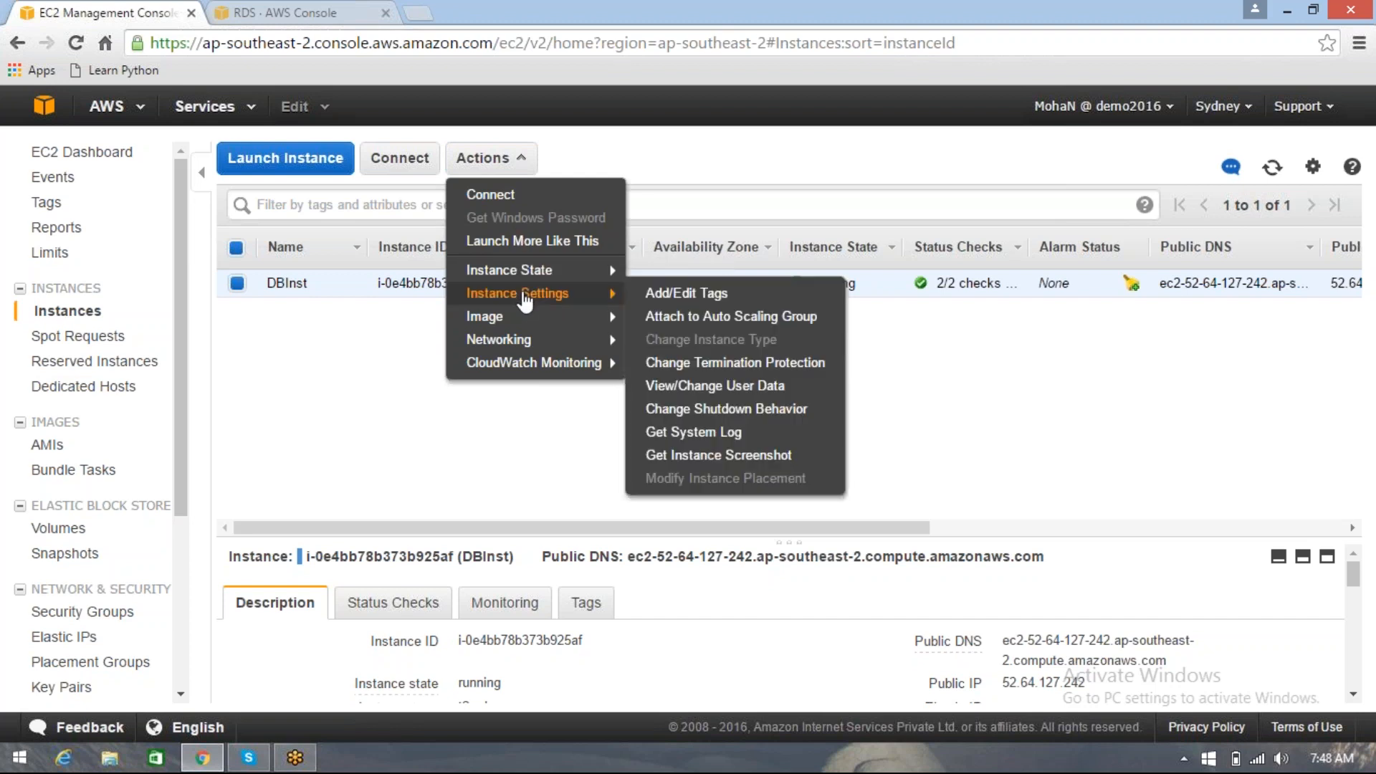
pyautogui.click(716, 387)
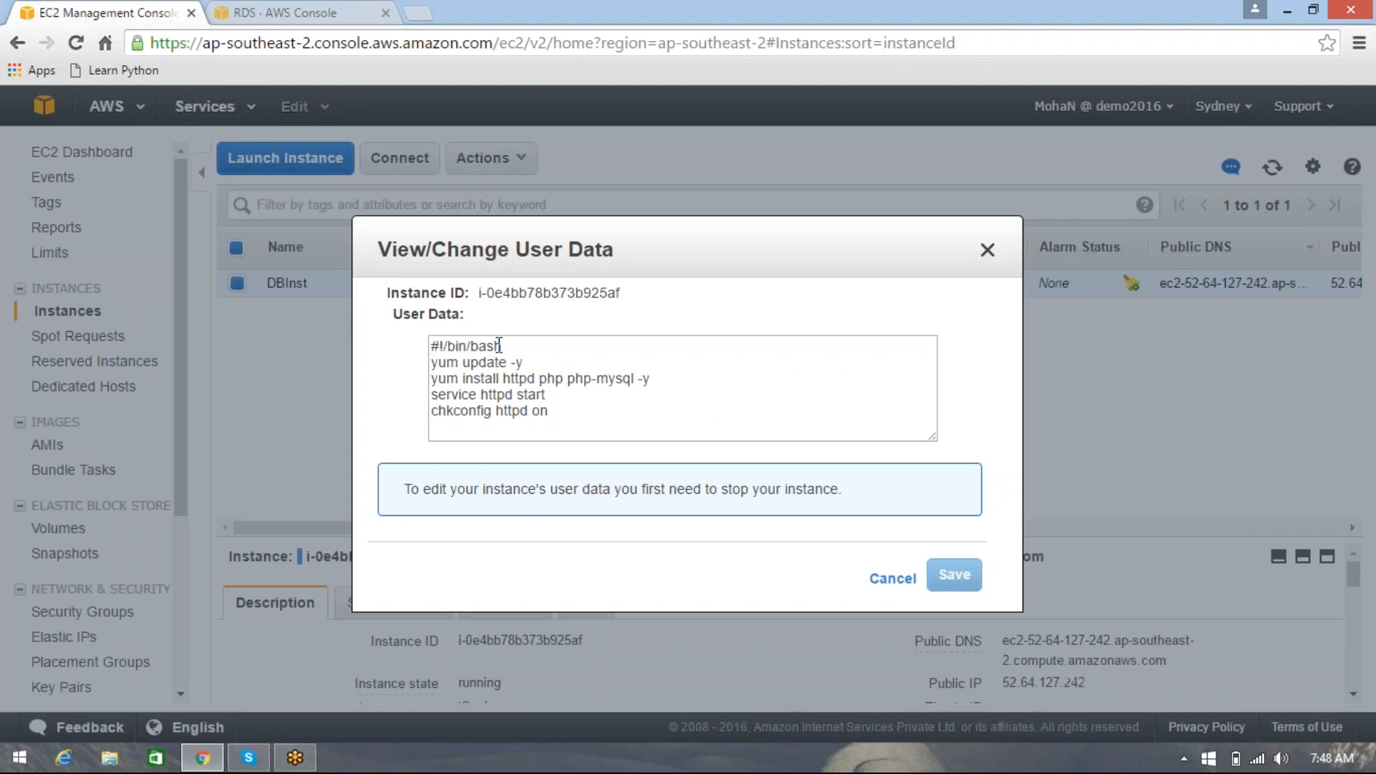
pyautogui.doubleClick(520, 384)
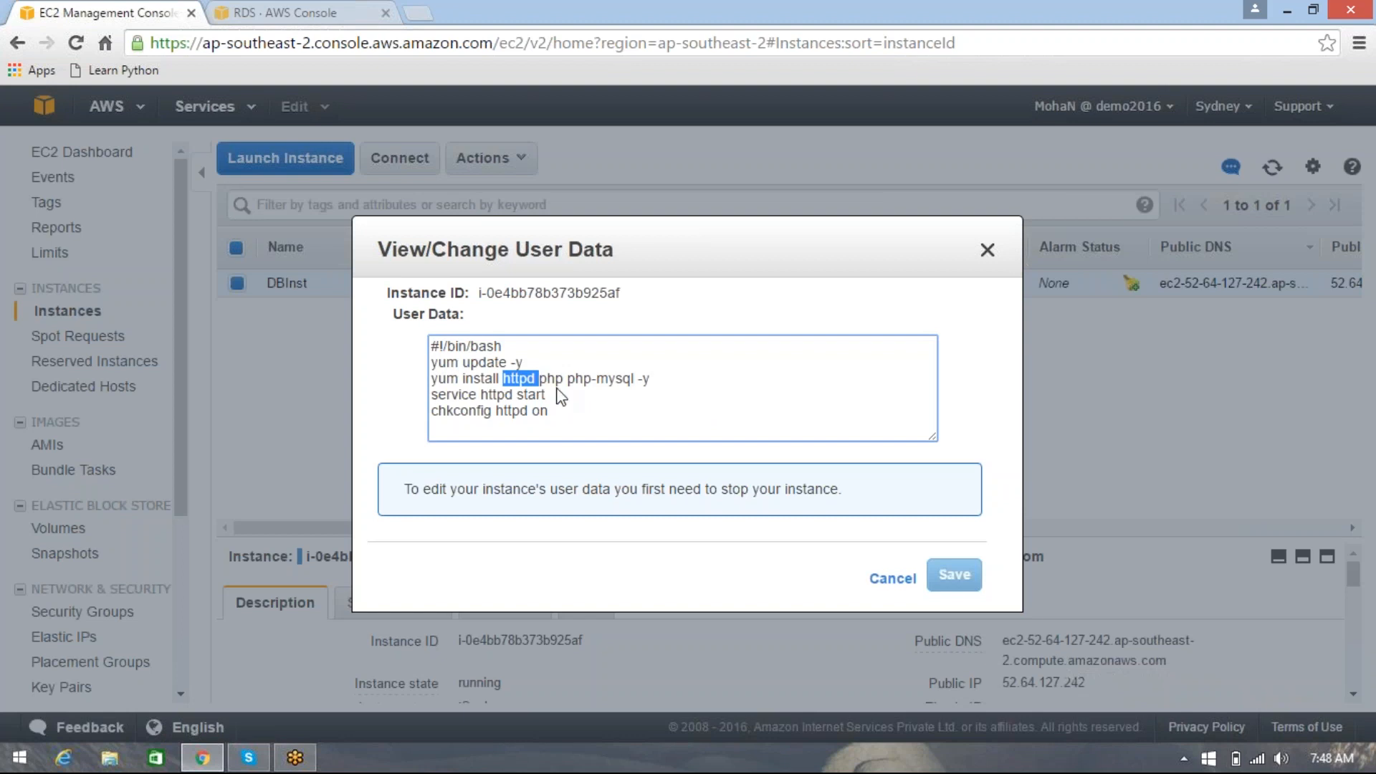
pyautogui.doubleClick(552, 378)
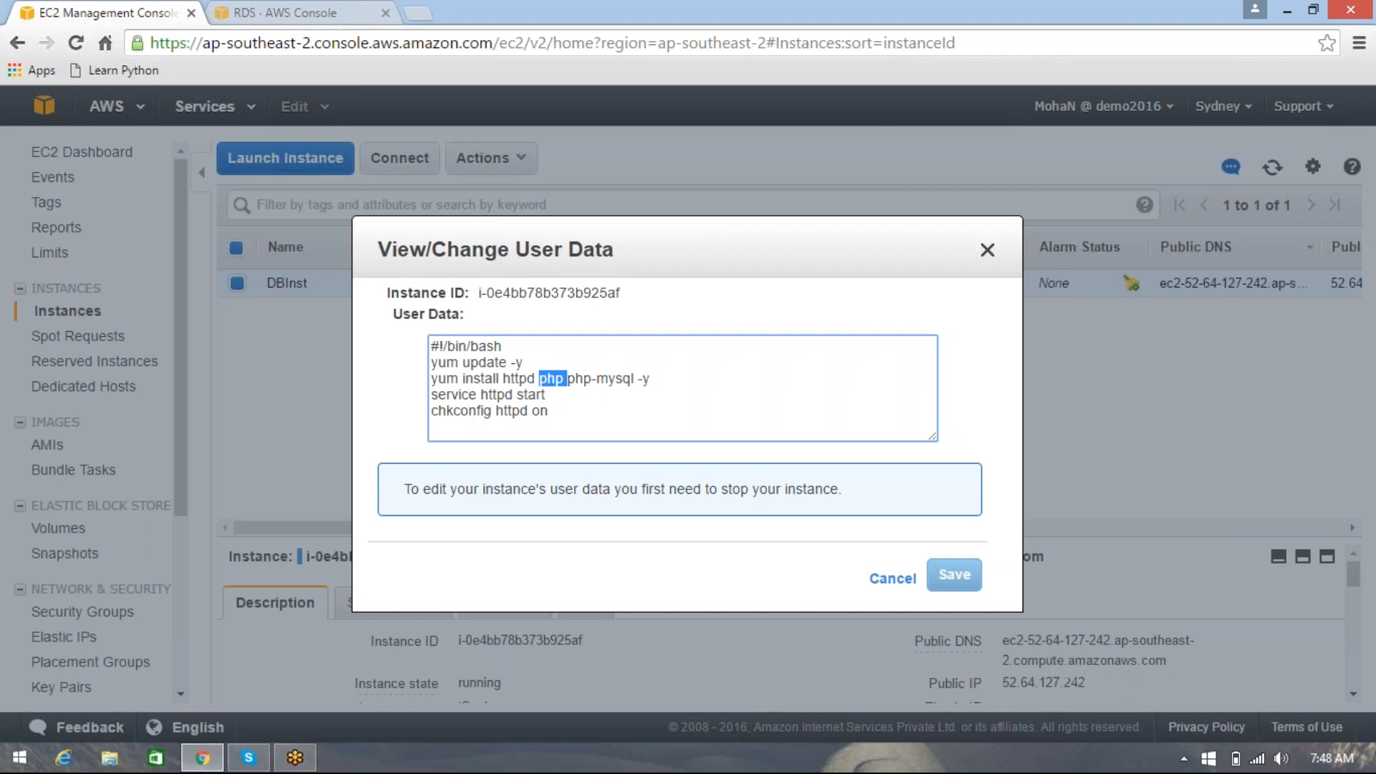
pyautogui.doubleClick(581, 380)
pyautogui.click(880, 584)
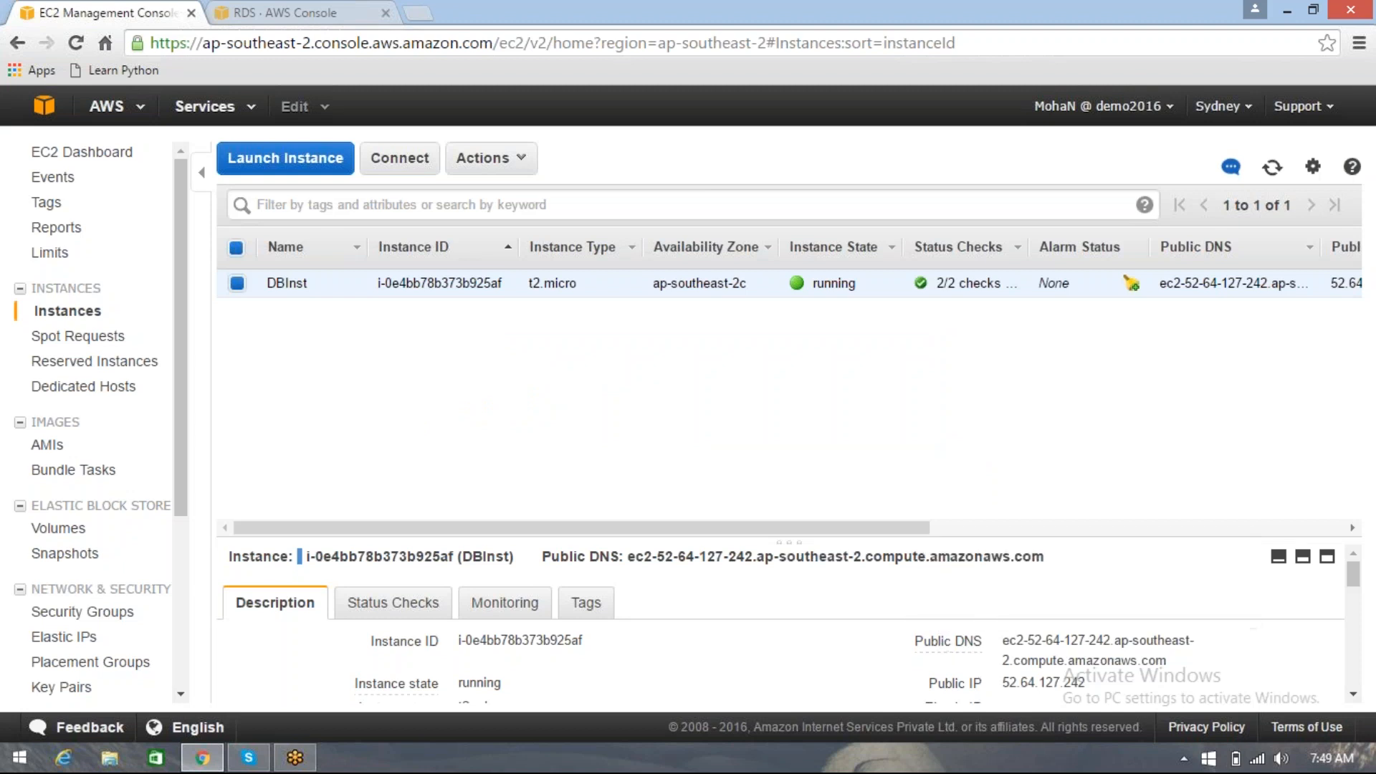
# Step: Copy the public IP of DBInst and load 52.64.127.242 in a new browser tab to test its web server
pyautogui.doubleClick(1012, 683)
pyautogui.hotkey('ctrl', 'c')
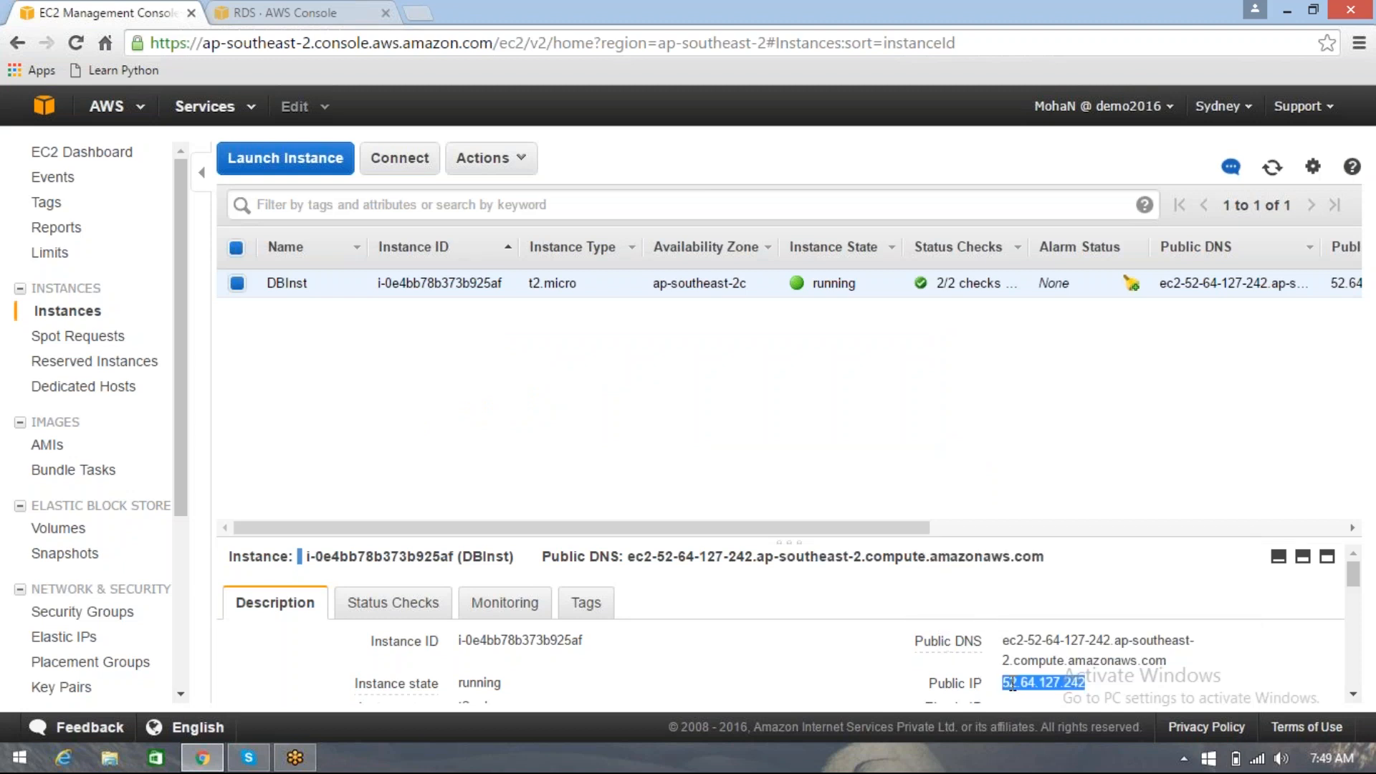
pyautogui.click(418, 14)
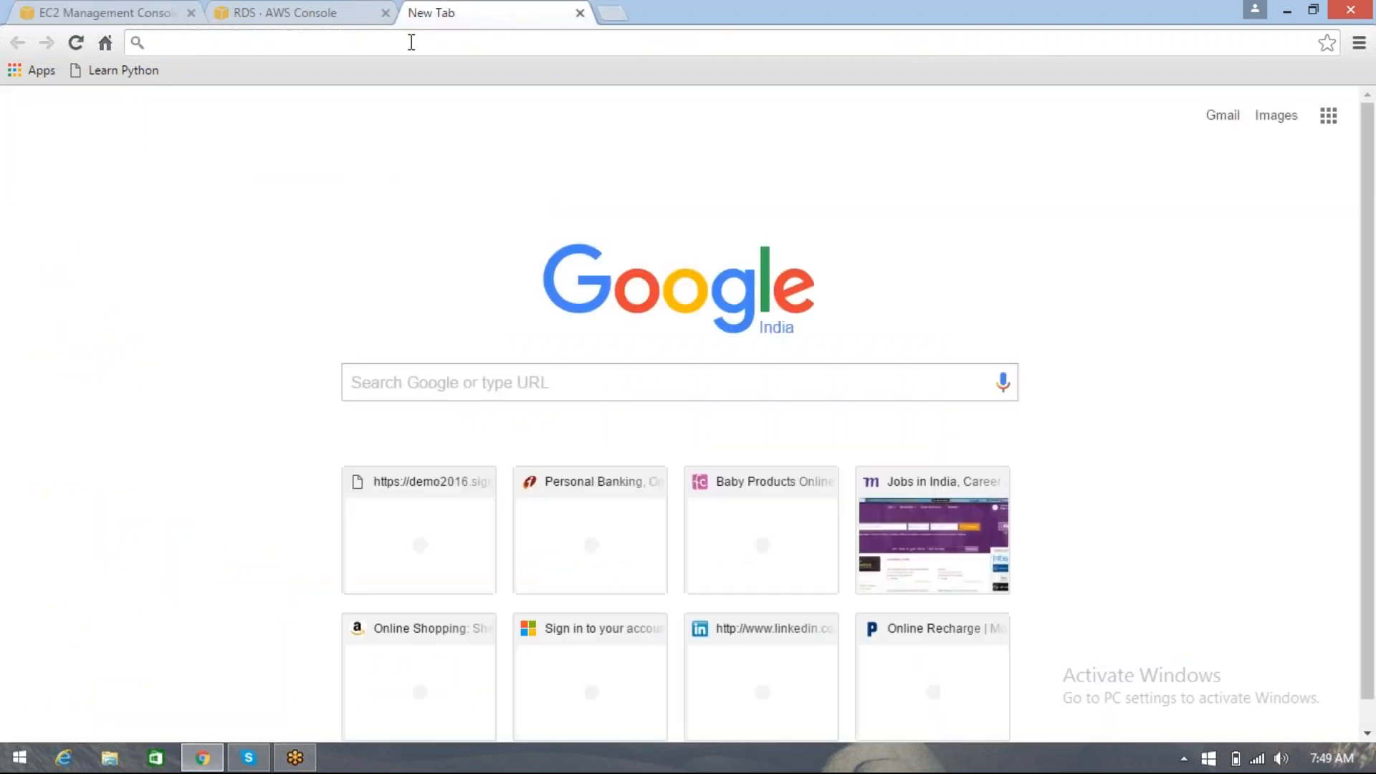
pyautogui.hotkey('ctrl', 'v')
pyautogui.press('Return')
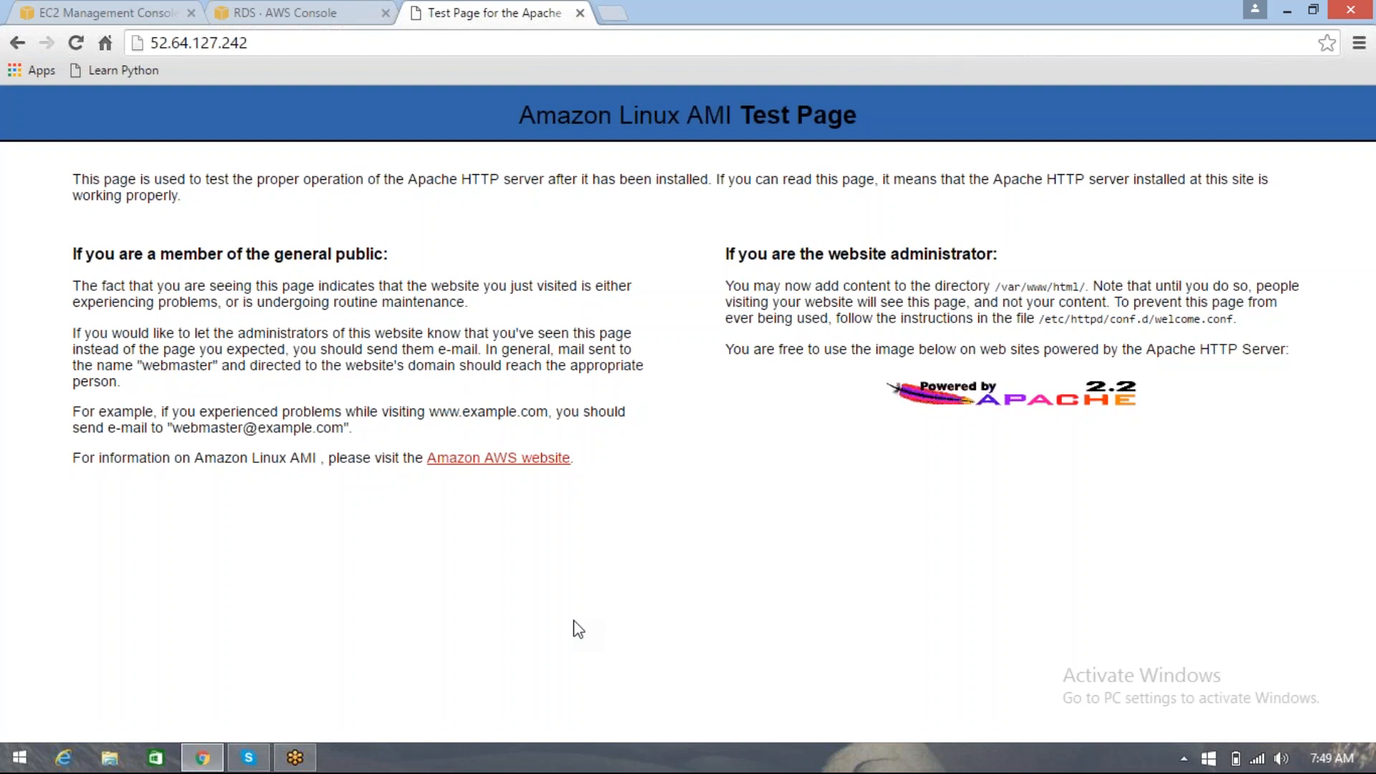
pyautogui.click(1353, 360)
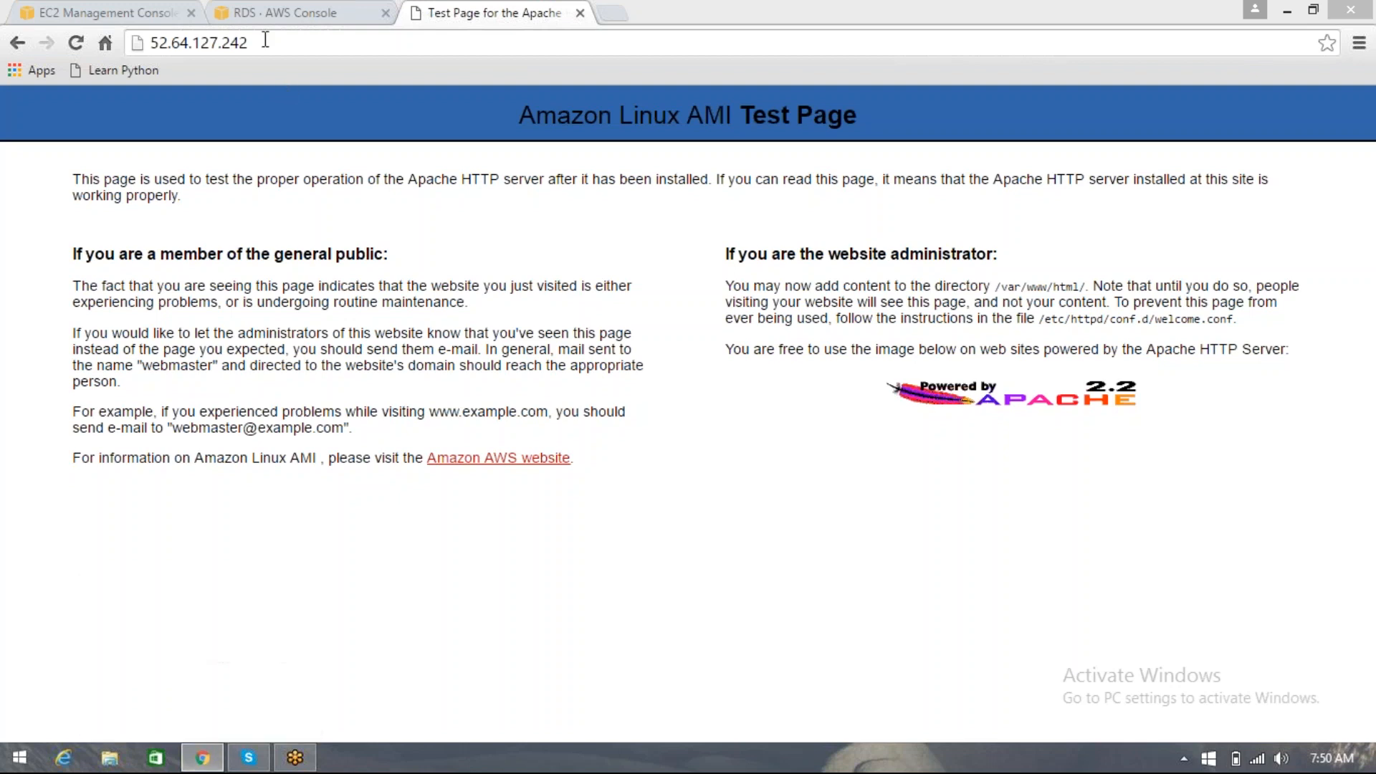
pyautogui.click(129, 14)
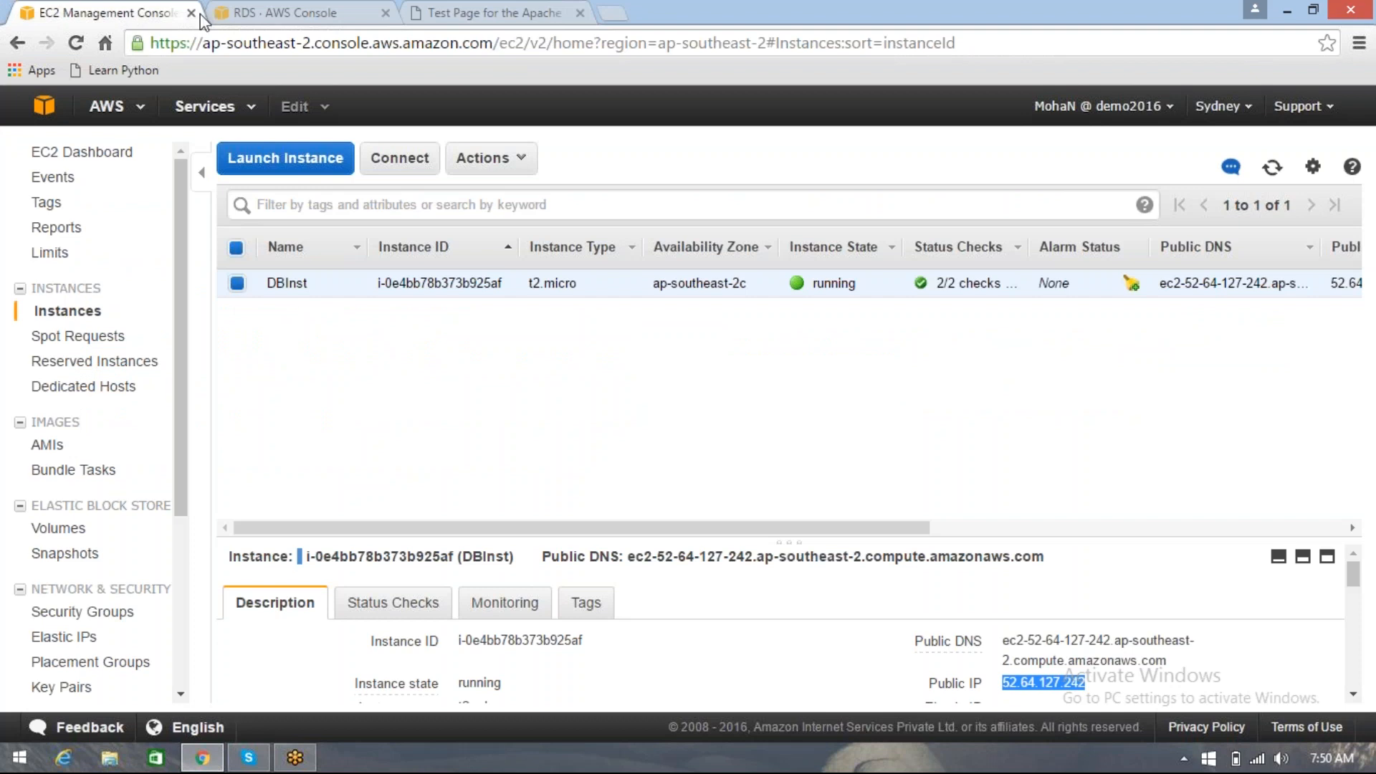
pyautogui.click(277, 18)
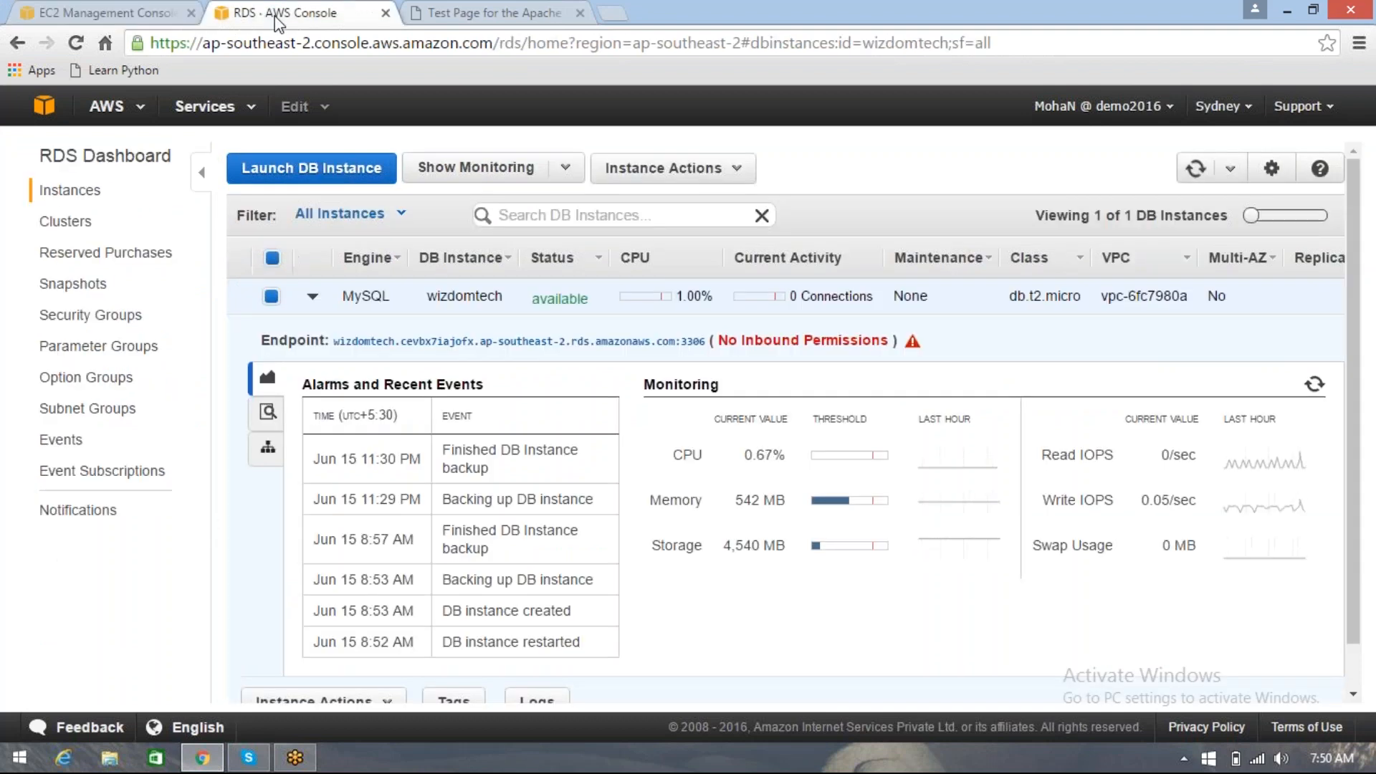
pyautogui.click(132, 18)
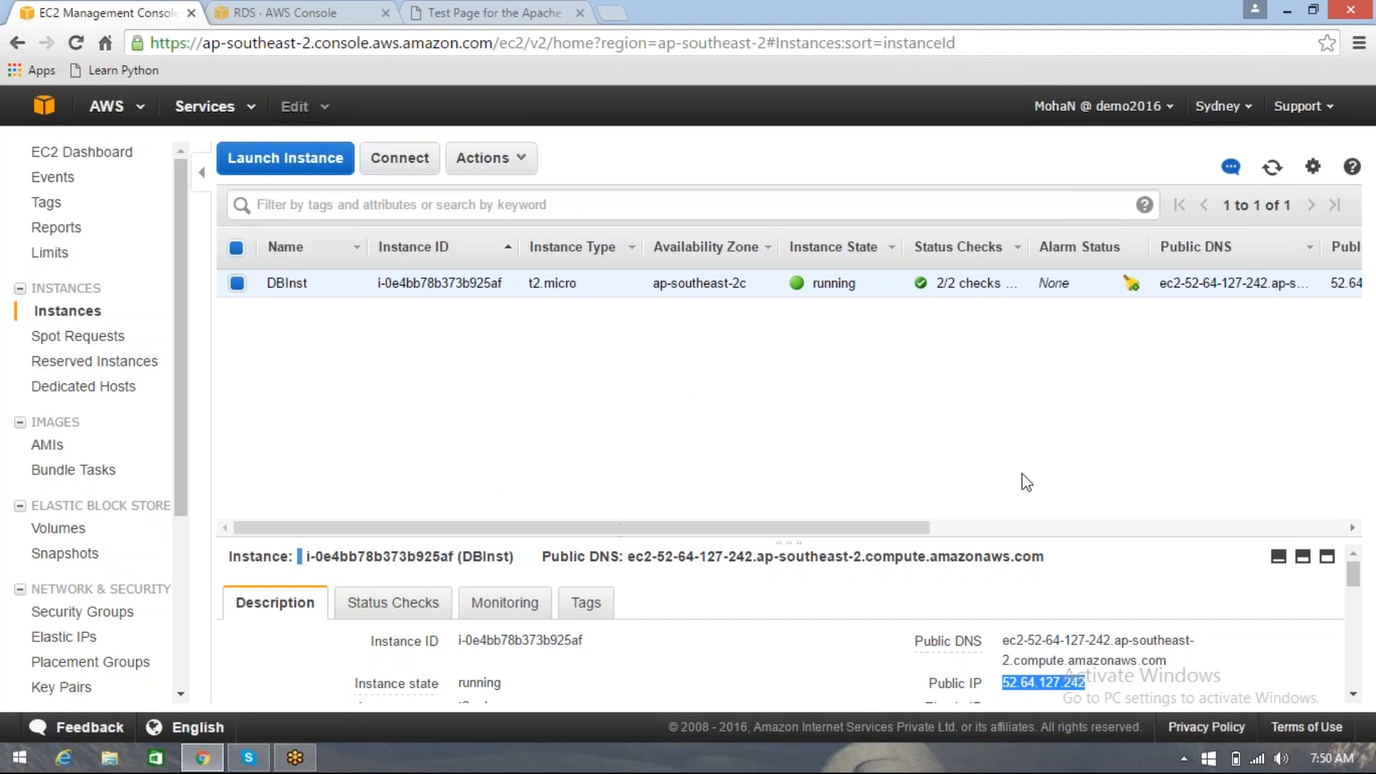
# Step: Show the desktop and launch PuTTY to prepare an SSH session
pyautogui.click(1371, 765)
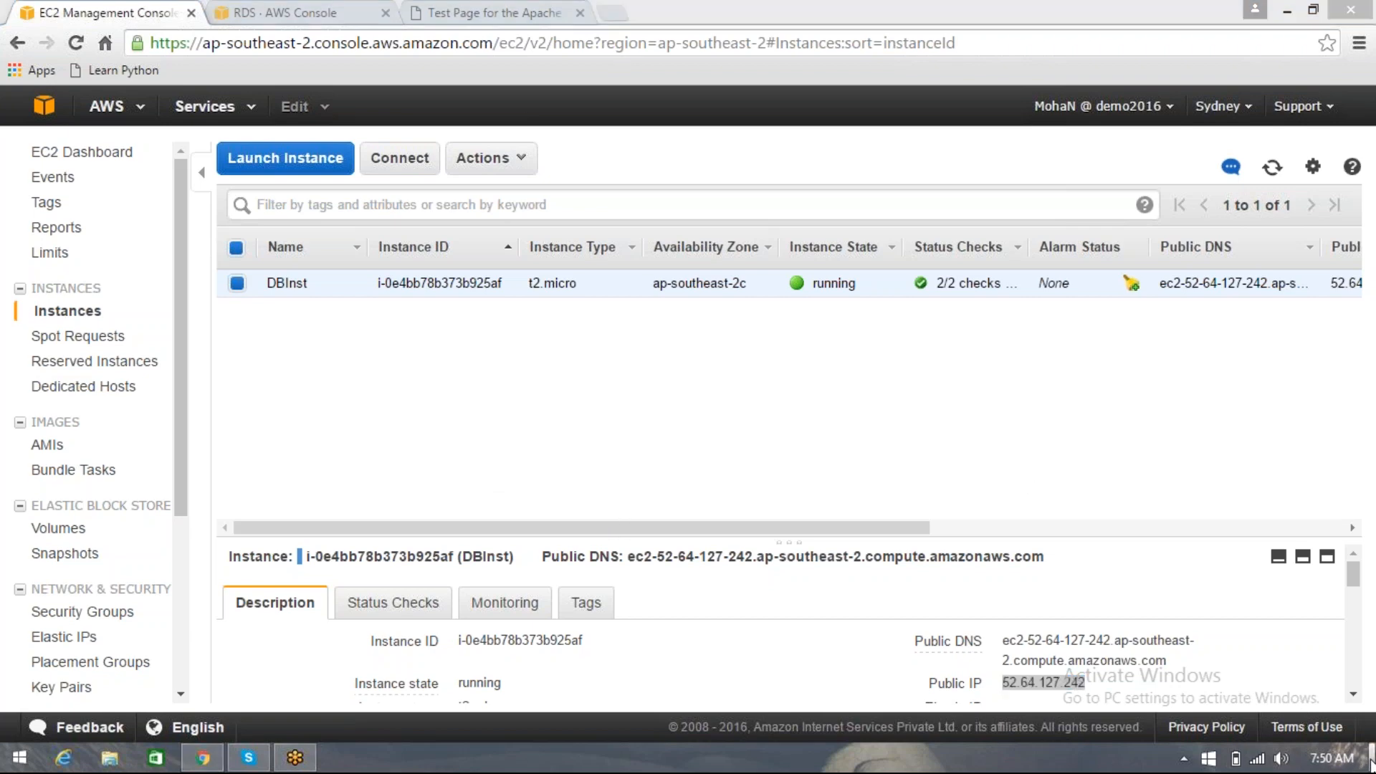
pyautogui.click(1371, 765)
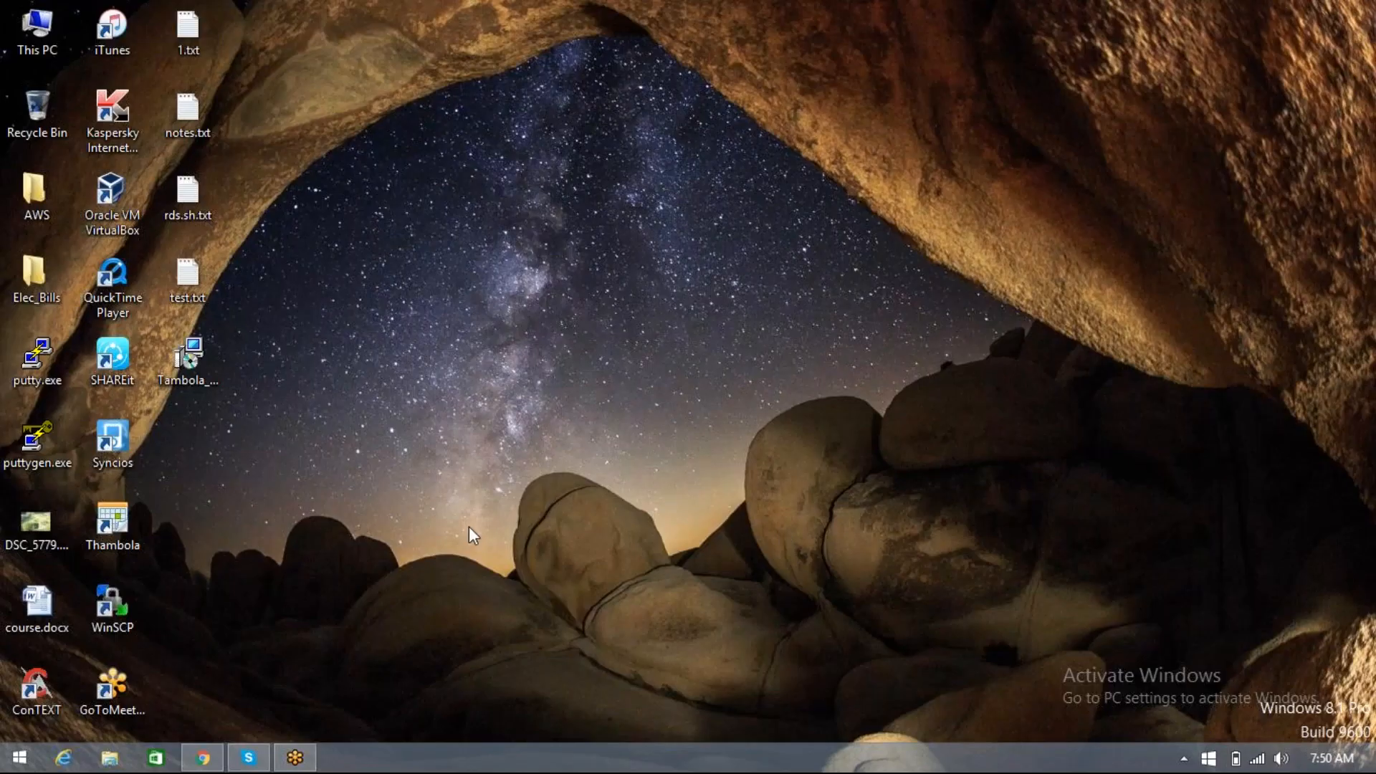
pyautogui.doubleClick(23, 373)
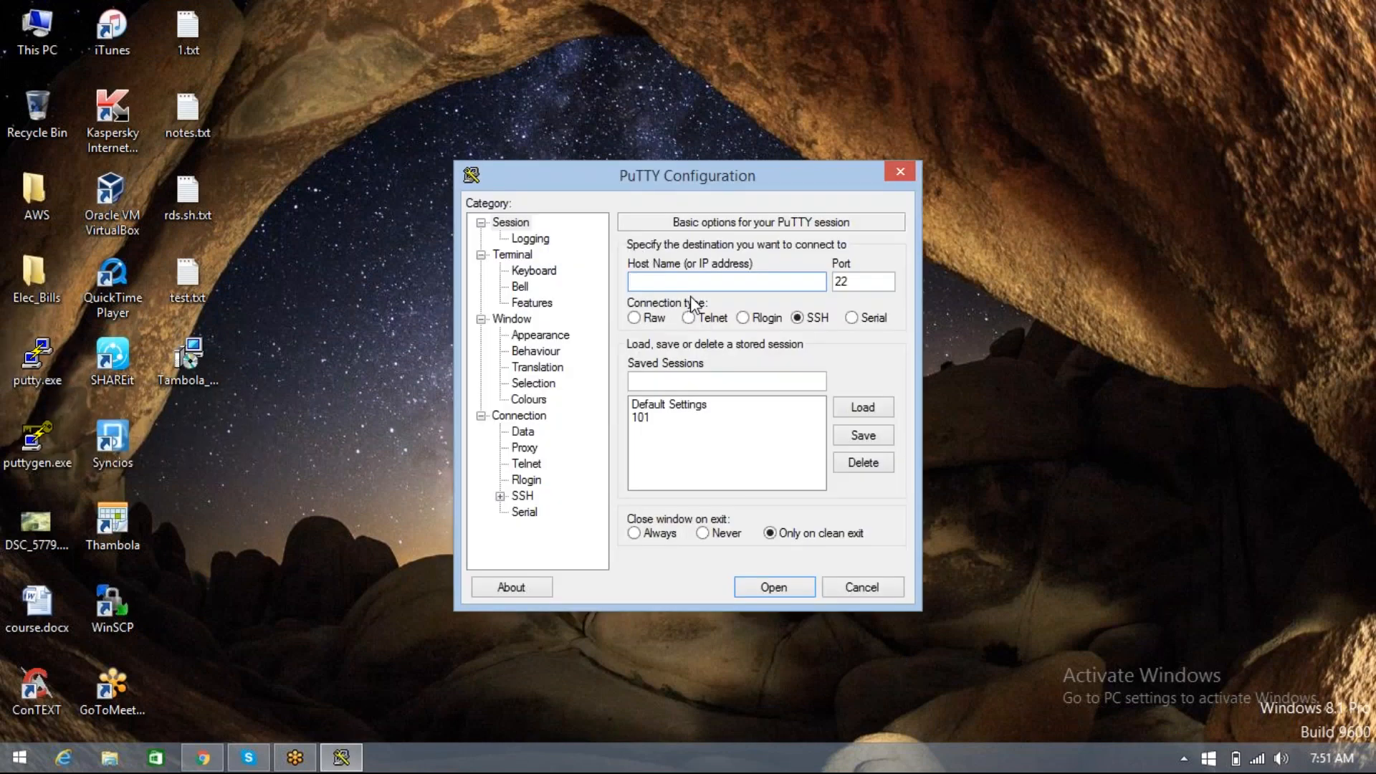
# Step: Set the session's host to 52.64.127.242 and use SydnKP.ppk from Downloads as the private key file for SSH authentication
pyautogui.hotkey('ctrl', 'v')
pyautogui.click(501, 497)
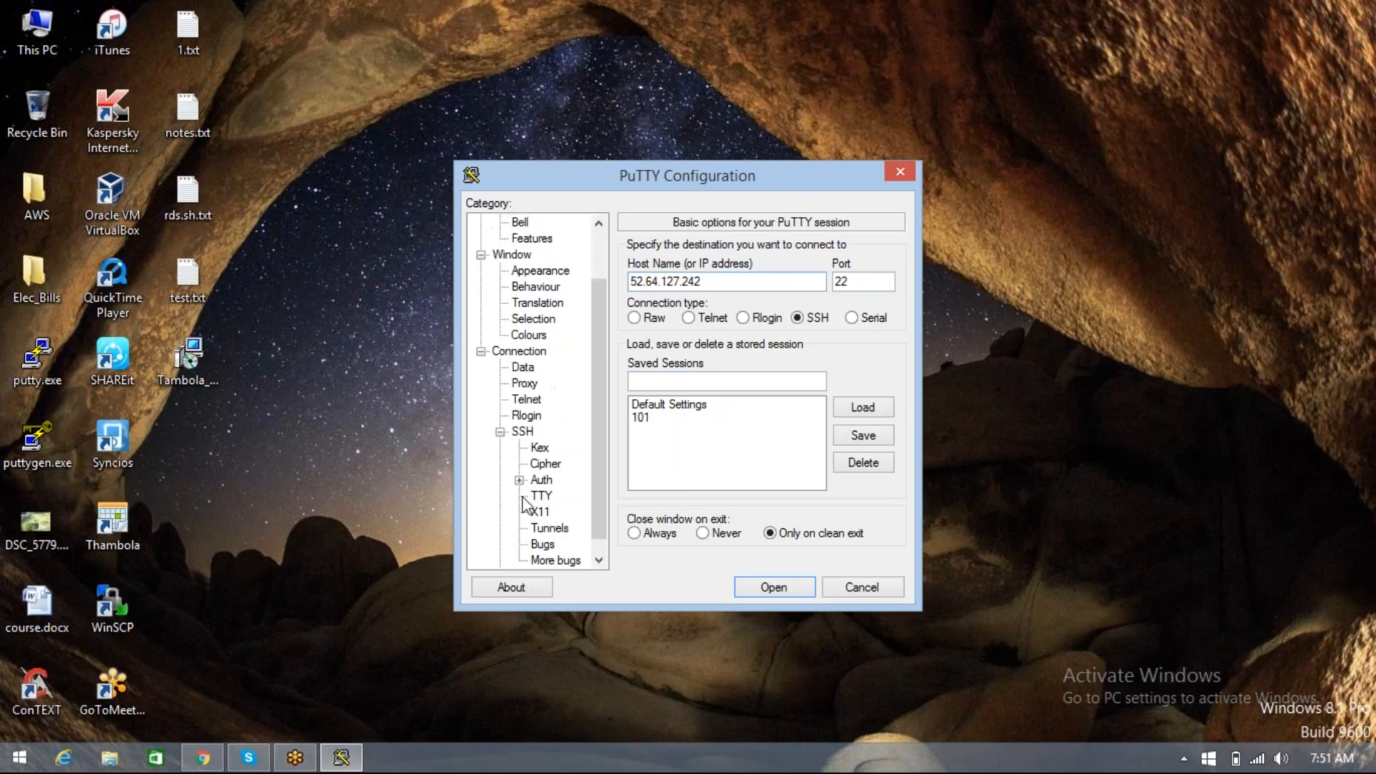
pyautogui.click(542, 480)
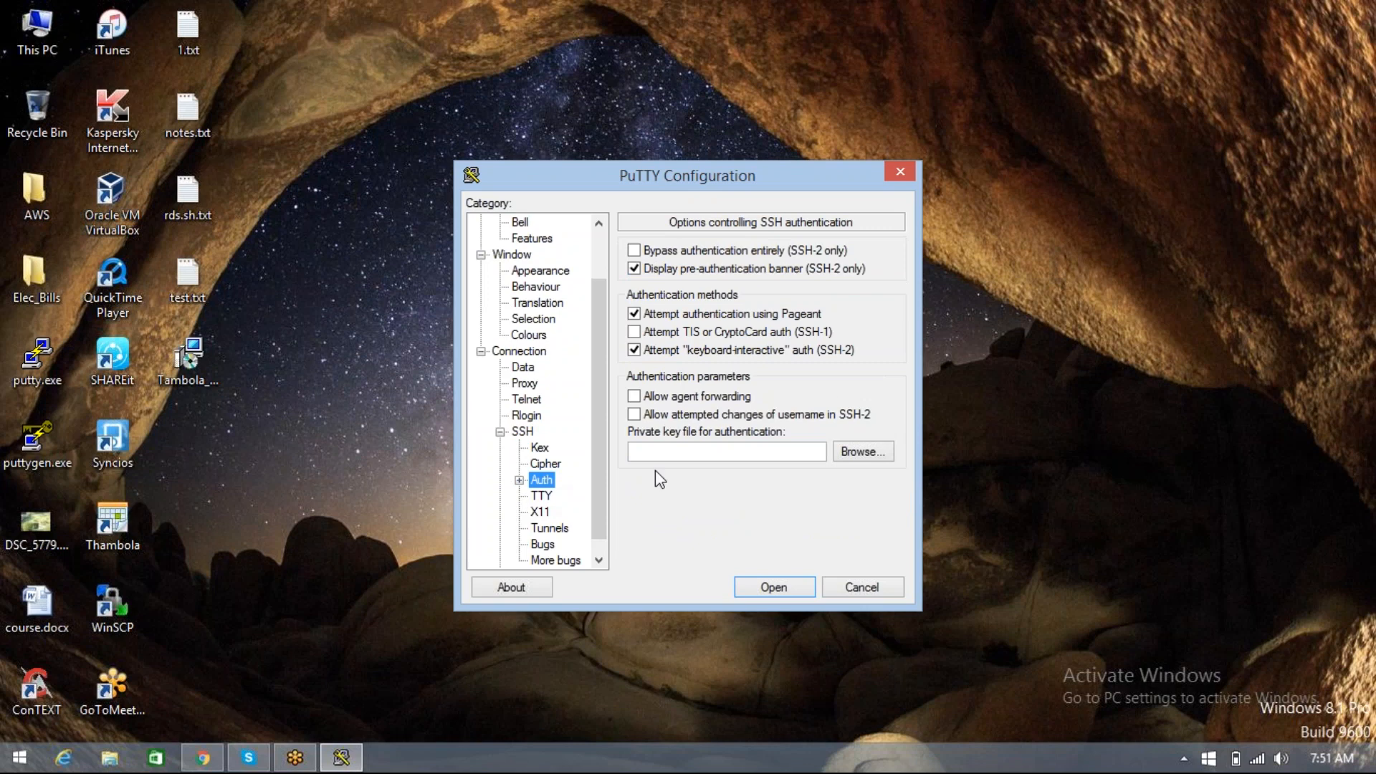
pyautogui.click(865, 456)
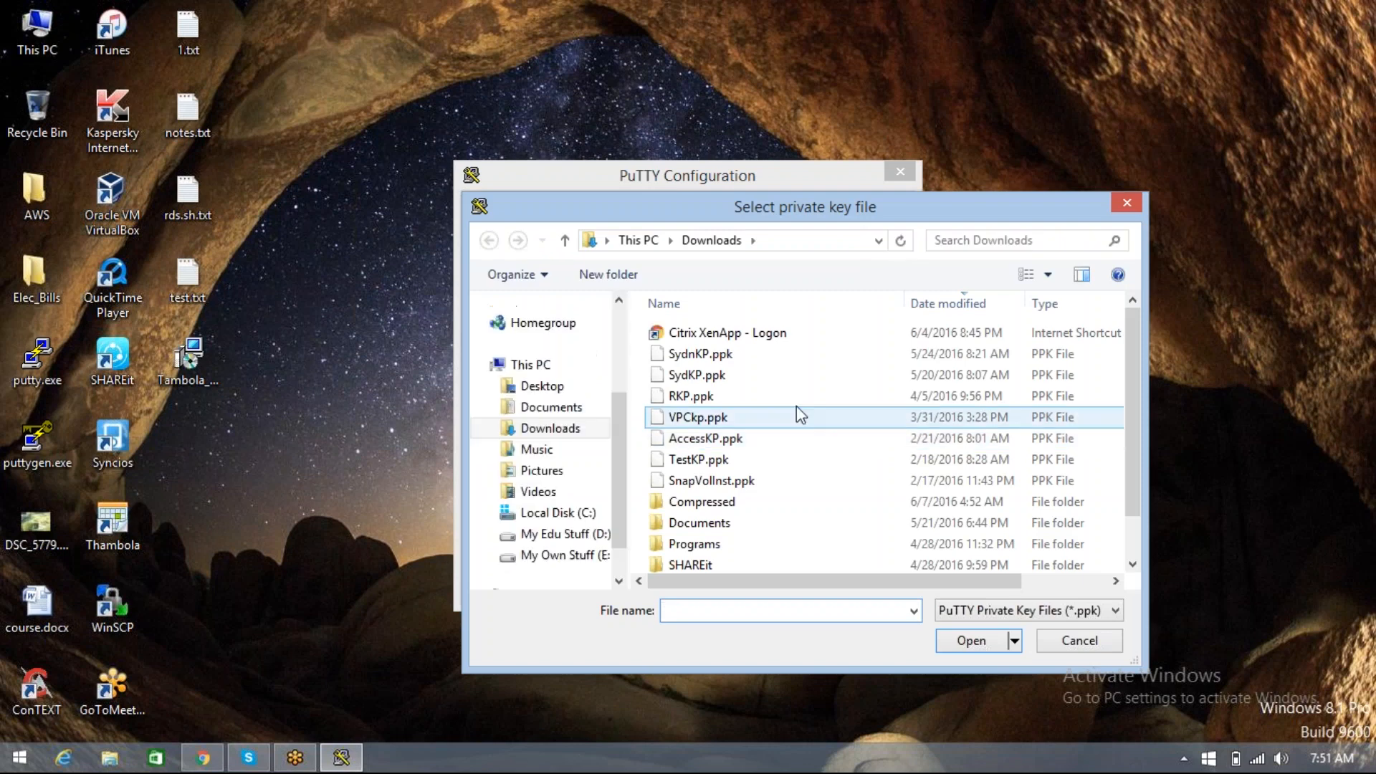
pyautogui.click(742, 354)
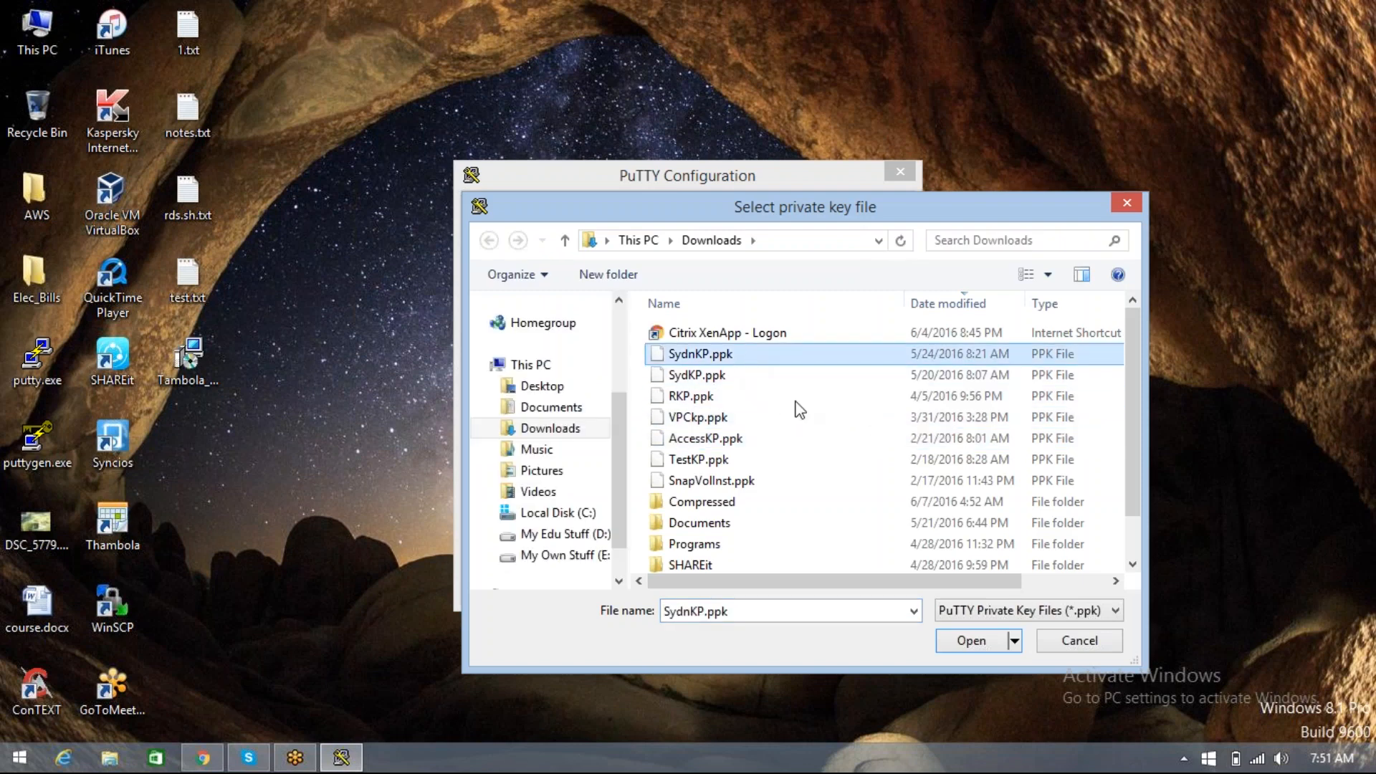
pyautogui.click(976, 644)
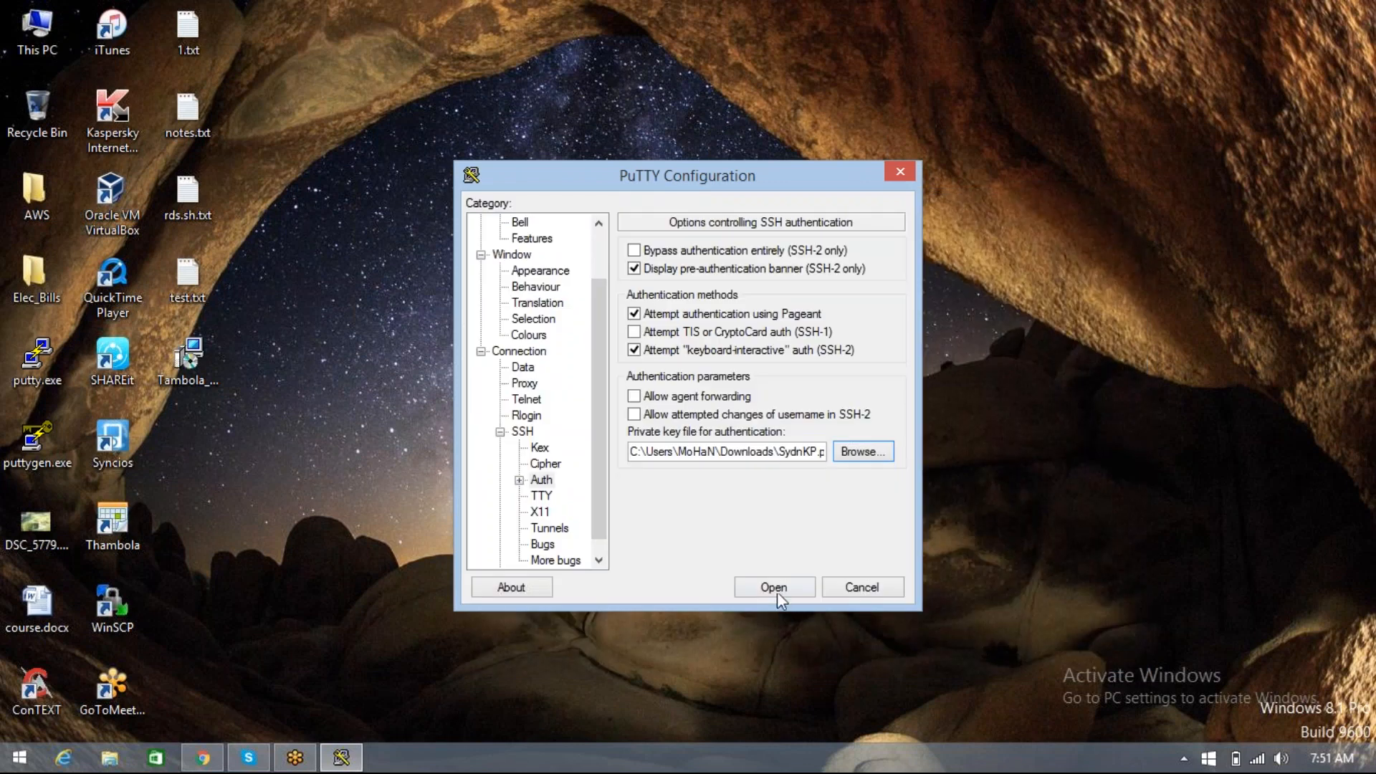
# Step: Open the SSH session, trust the server's host key, log in as ec2-user and maximize the terminal
pyautogui.click(775, 588)
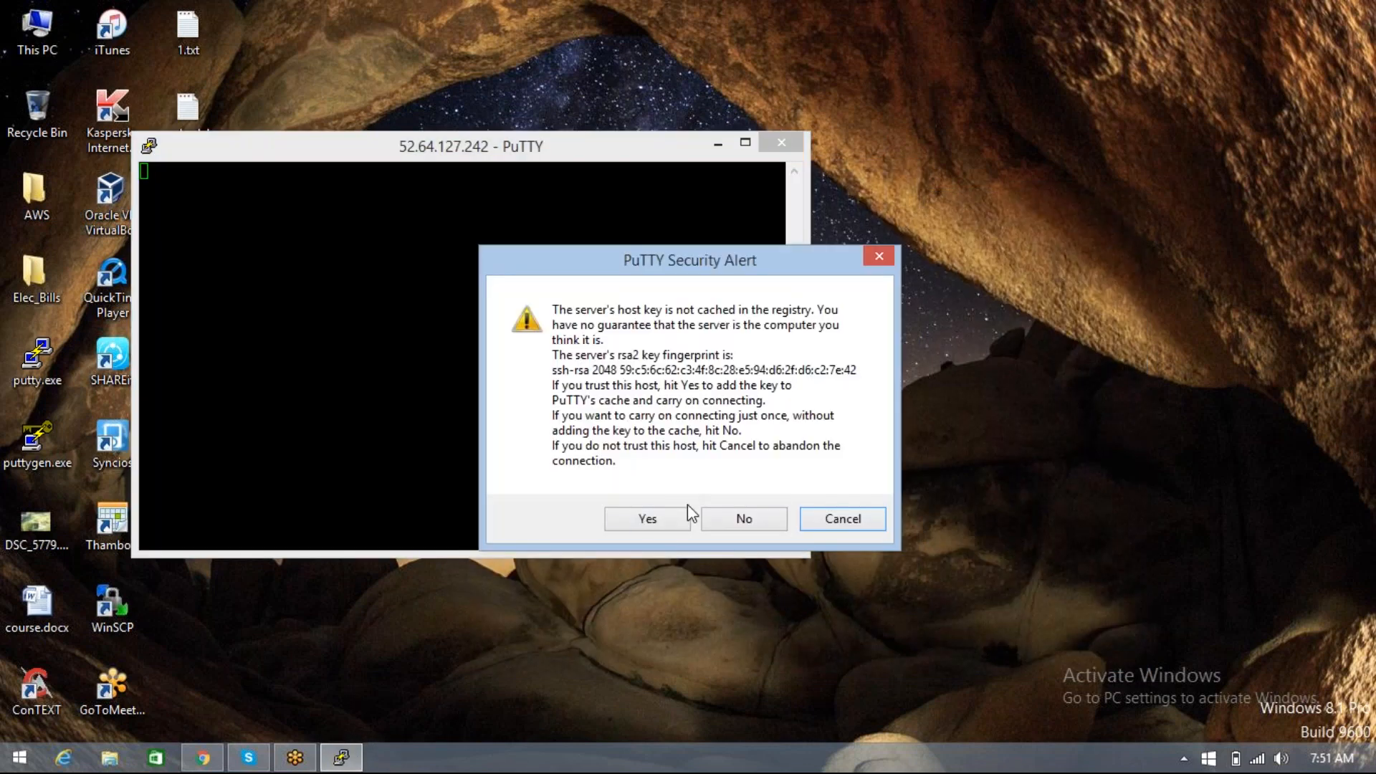
pyautogui.click(664, 528)
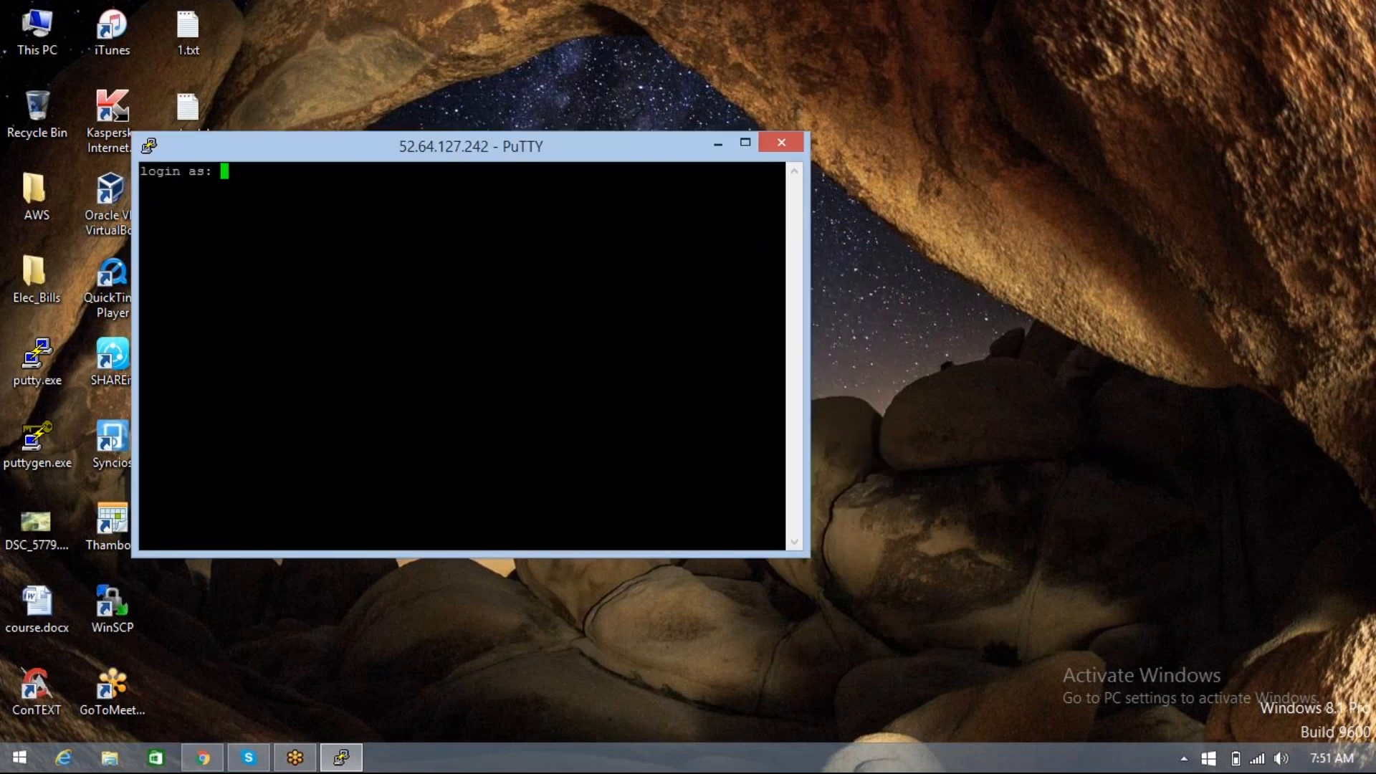
pyautogui.write('ec2-user')
pyautogui.press('Return')
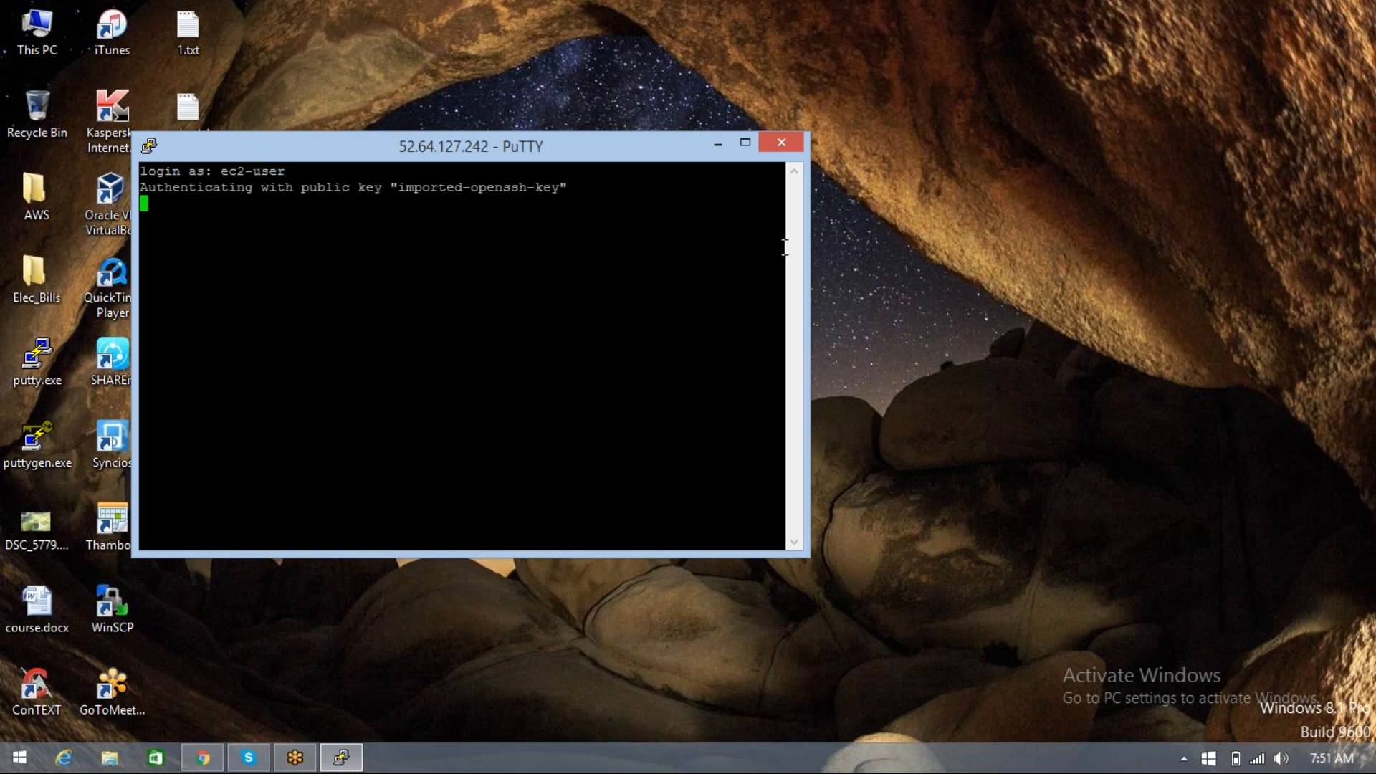
pyautogui.click(743, 143)
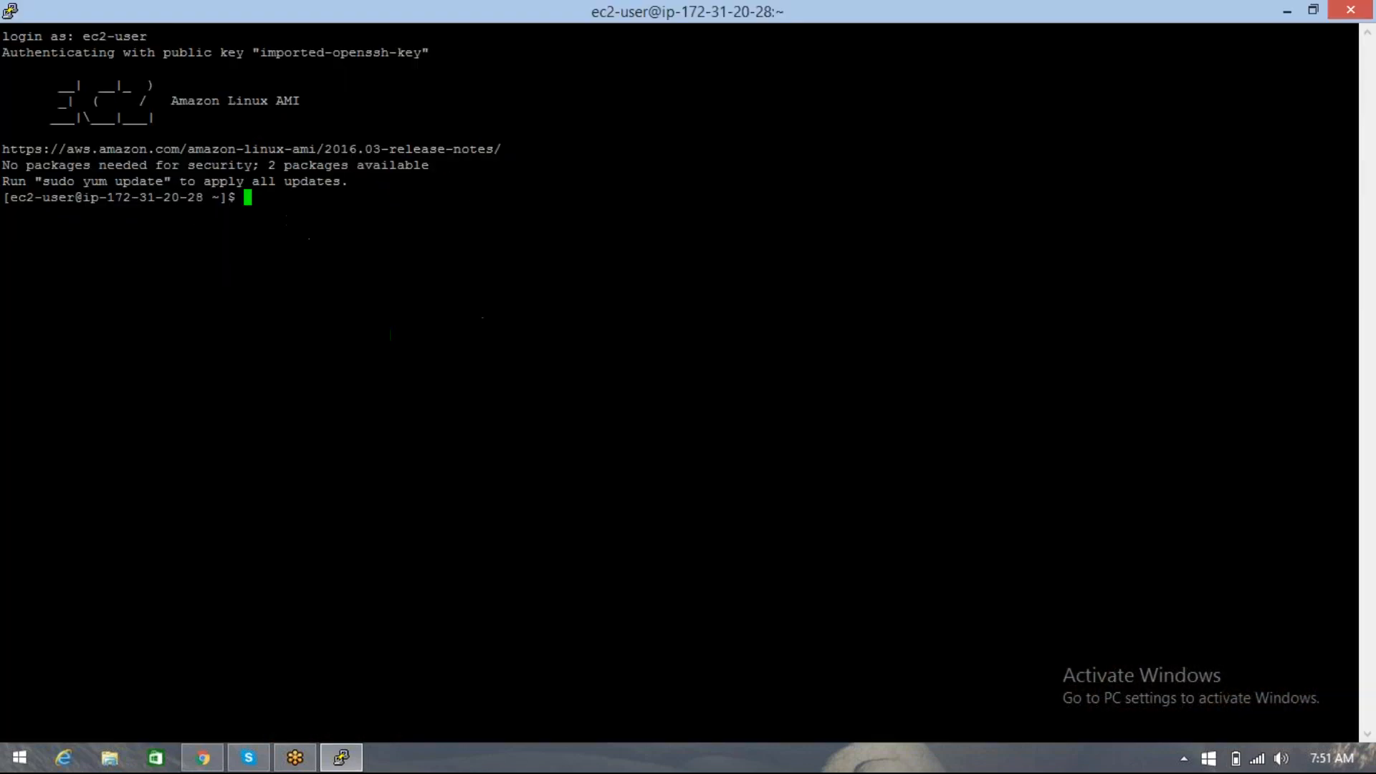
# Step: Switch from ec2-user to the root user with sudo su
pyautogui.press('Return')
pyautogui.press('Return')
pyautogui.press('Return')
pyautogui.press('Return')
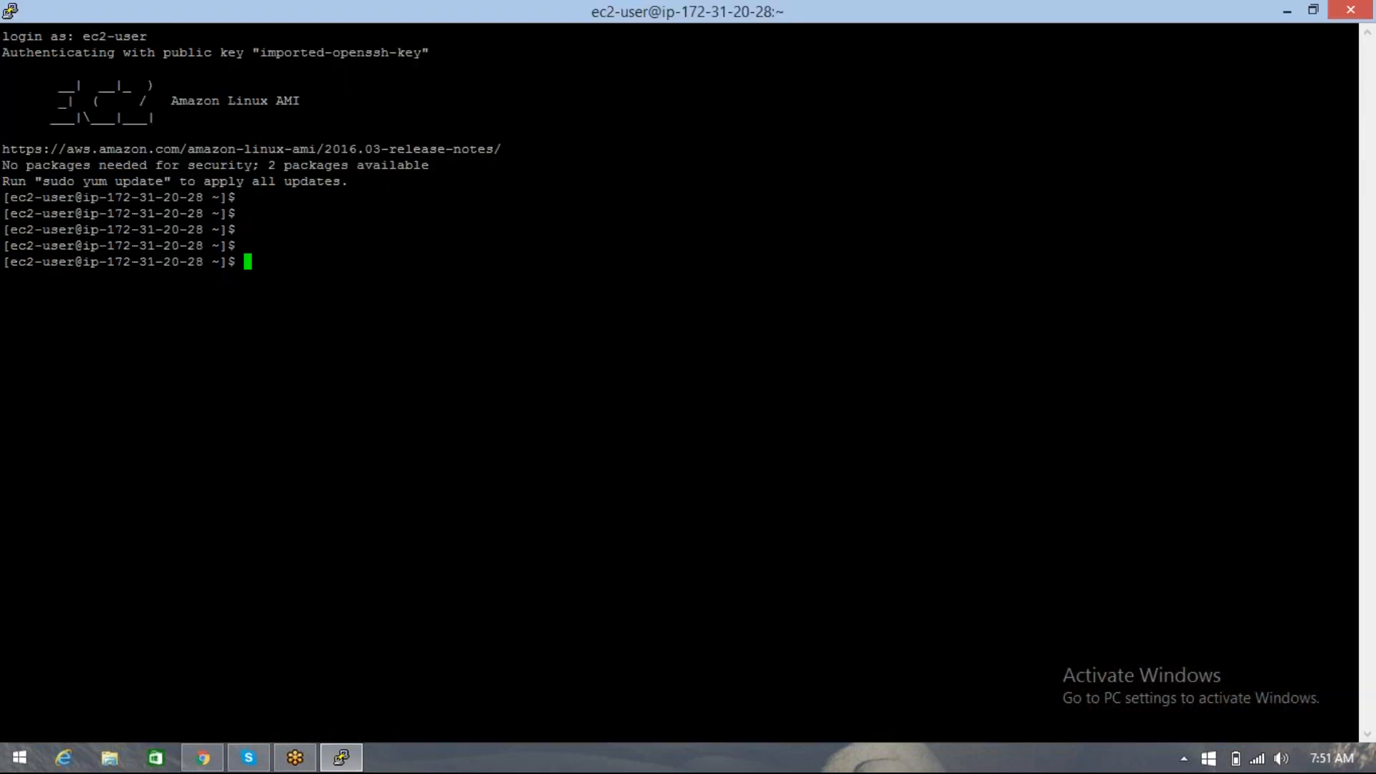
pyautogui.write('sudo su')
pyautogui.press('Return')
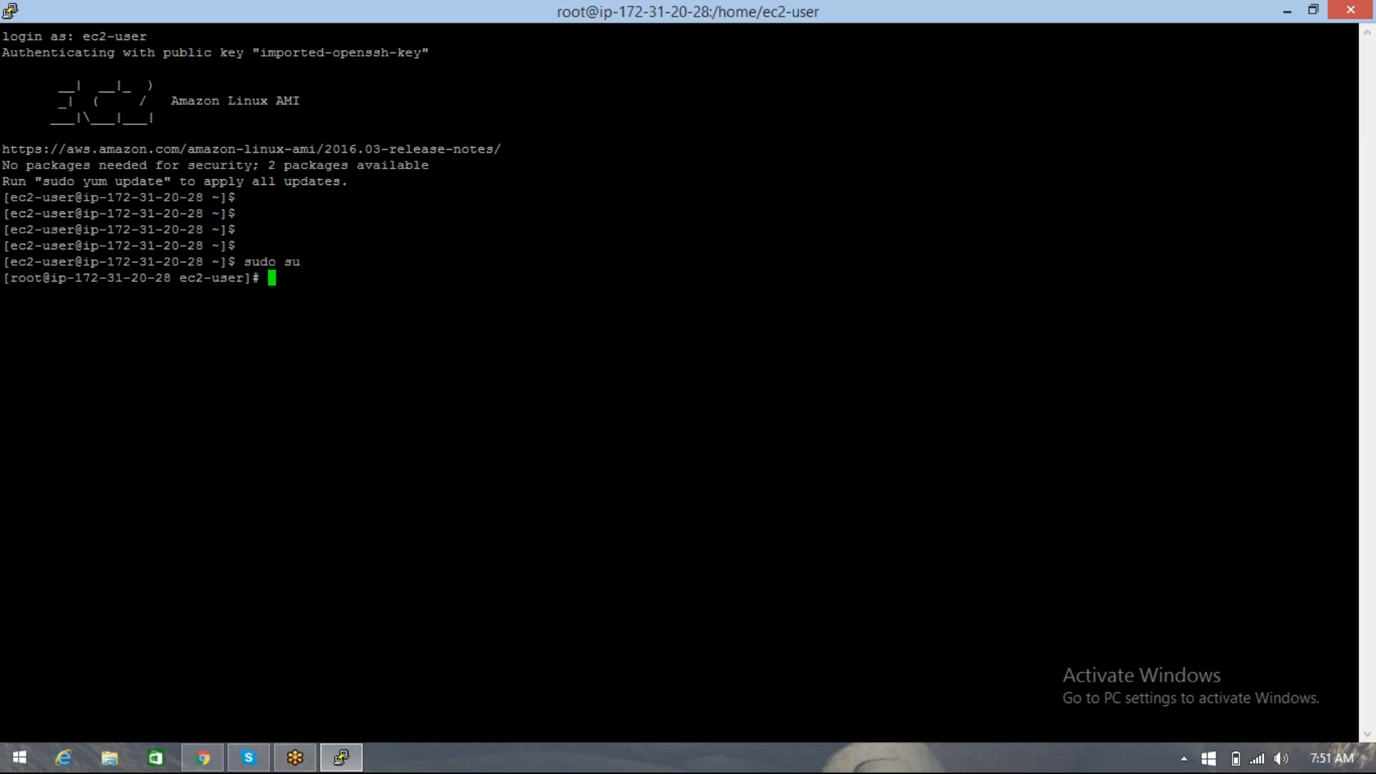
# Step: Update all installed packages on the server without confirmation by running yum update -y
pyautogui.write('yum update -y')
pyautogui.press('Return')
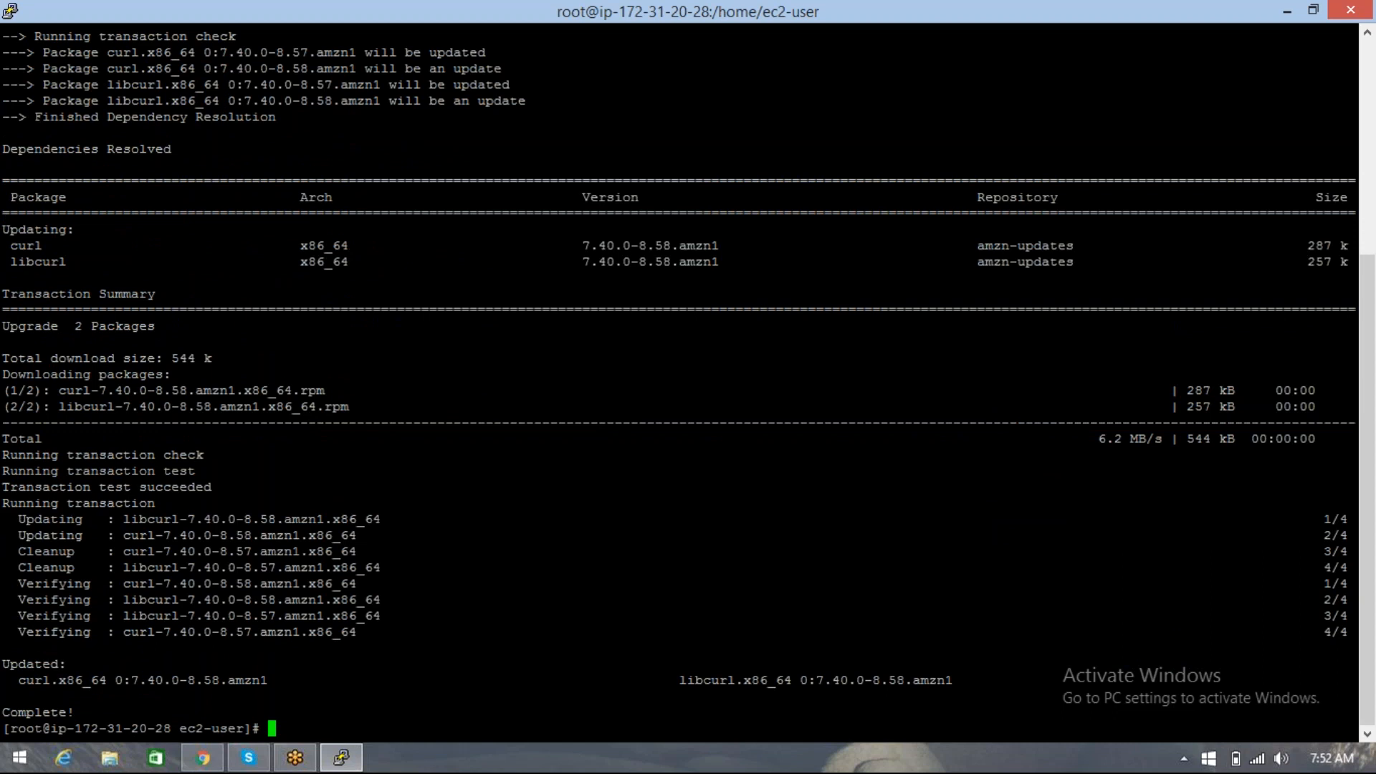
# Step: Check whether the Apache web server is running with service httpd status
pyautogui.write('service httpd')
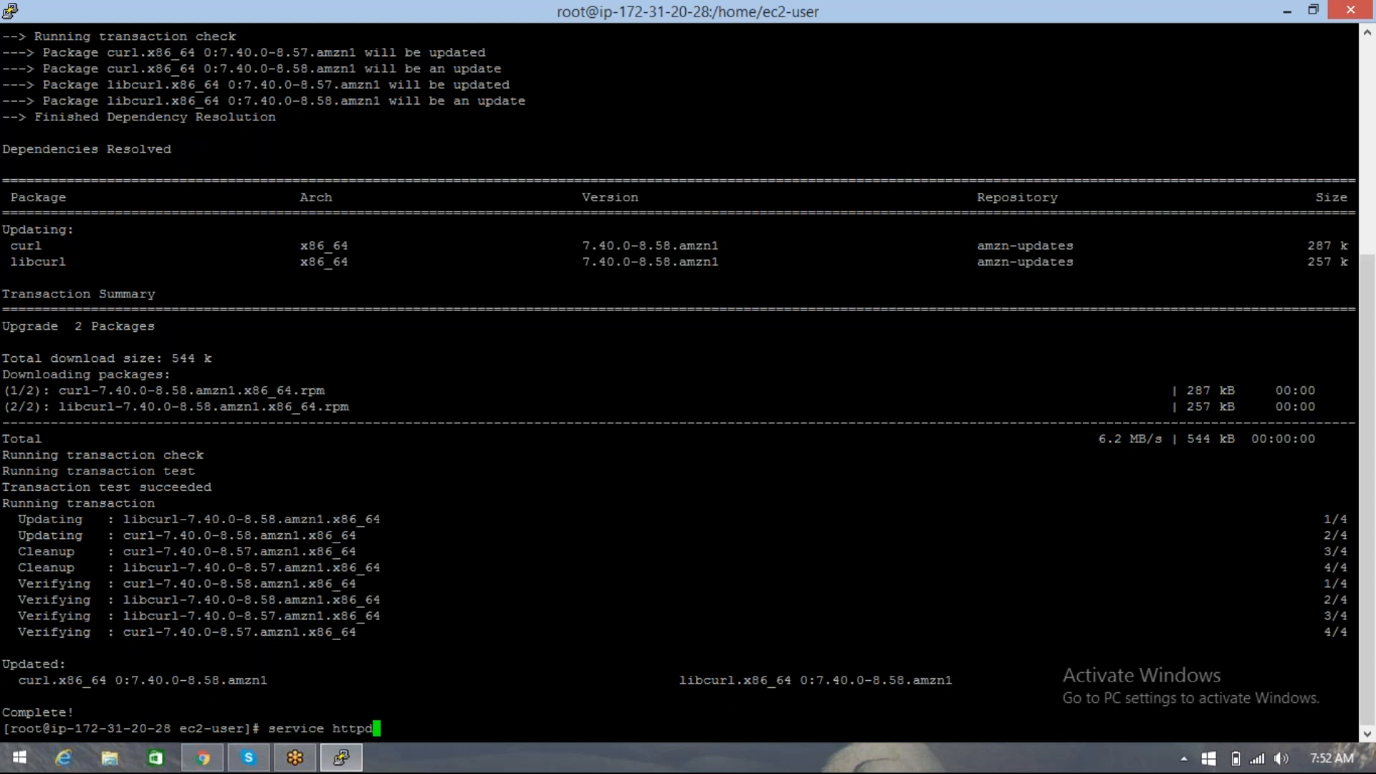
pyautogui.write(' status')
pyautogui.press('Return')
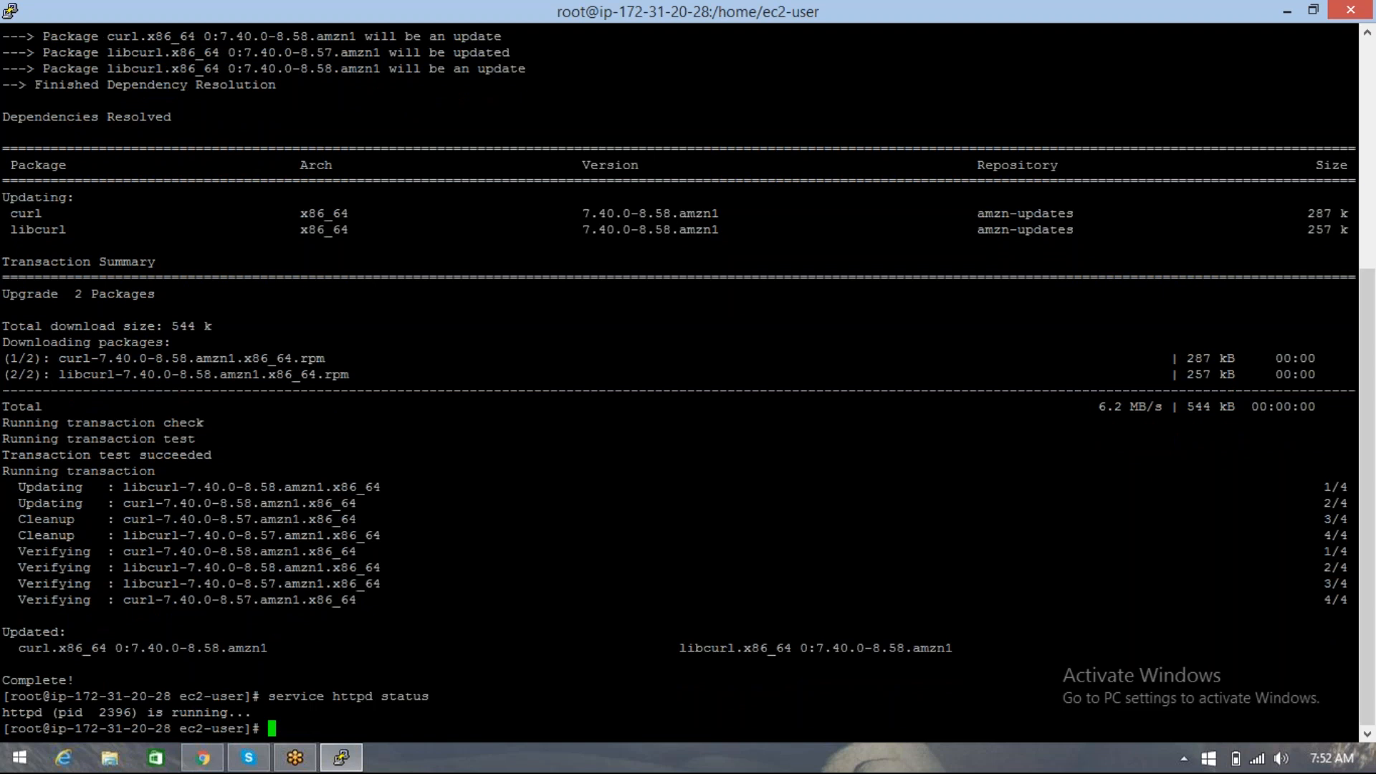
# Step: Change to the web root directory /var/www/html and list its contents
pyautogui.write('cd /var/www/html')
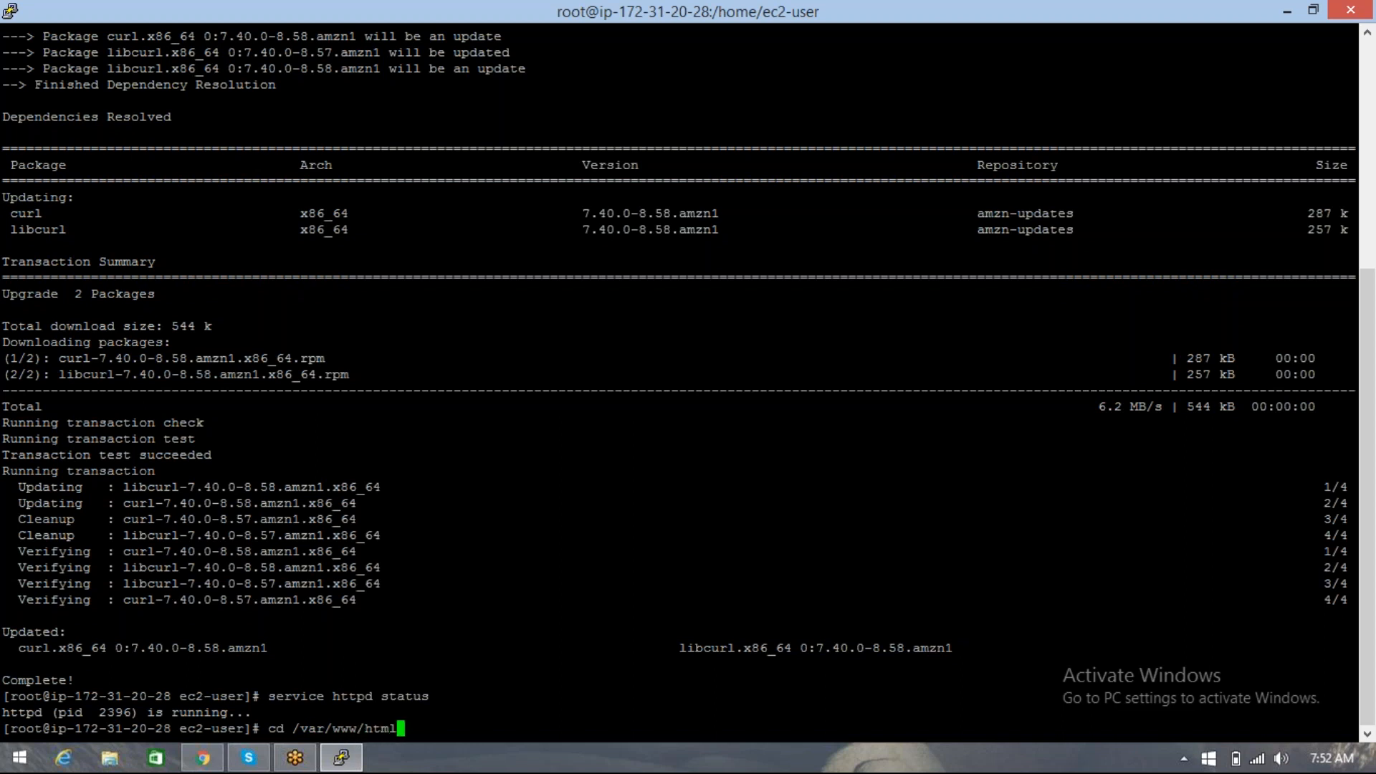
pyautogui.press('Return')
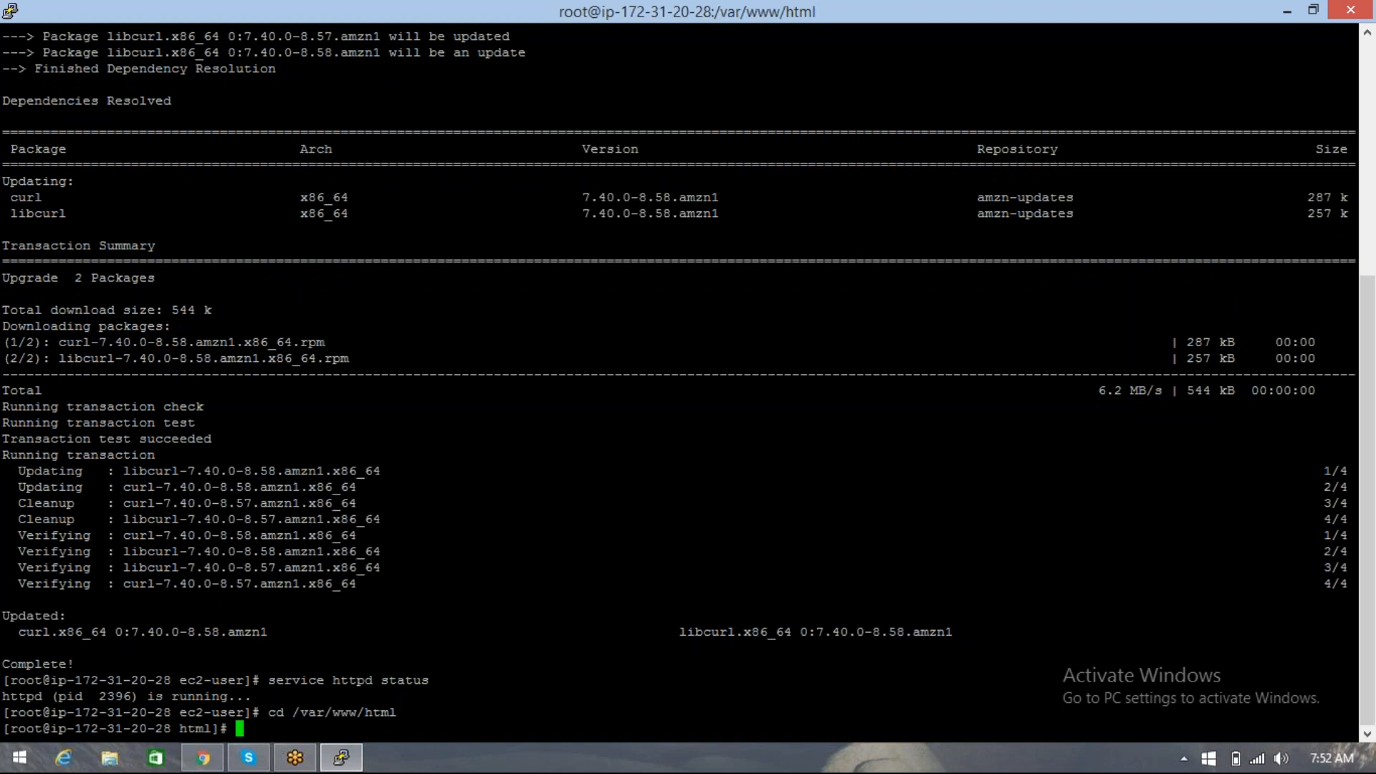
pyautogui.write('ls')
pyautogui.press('Return')
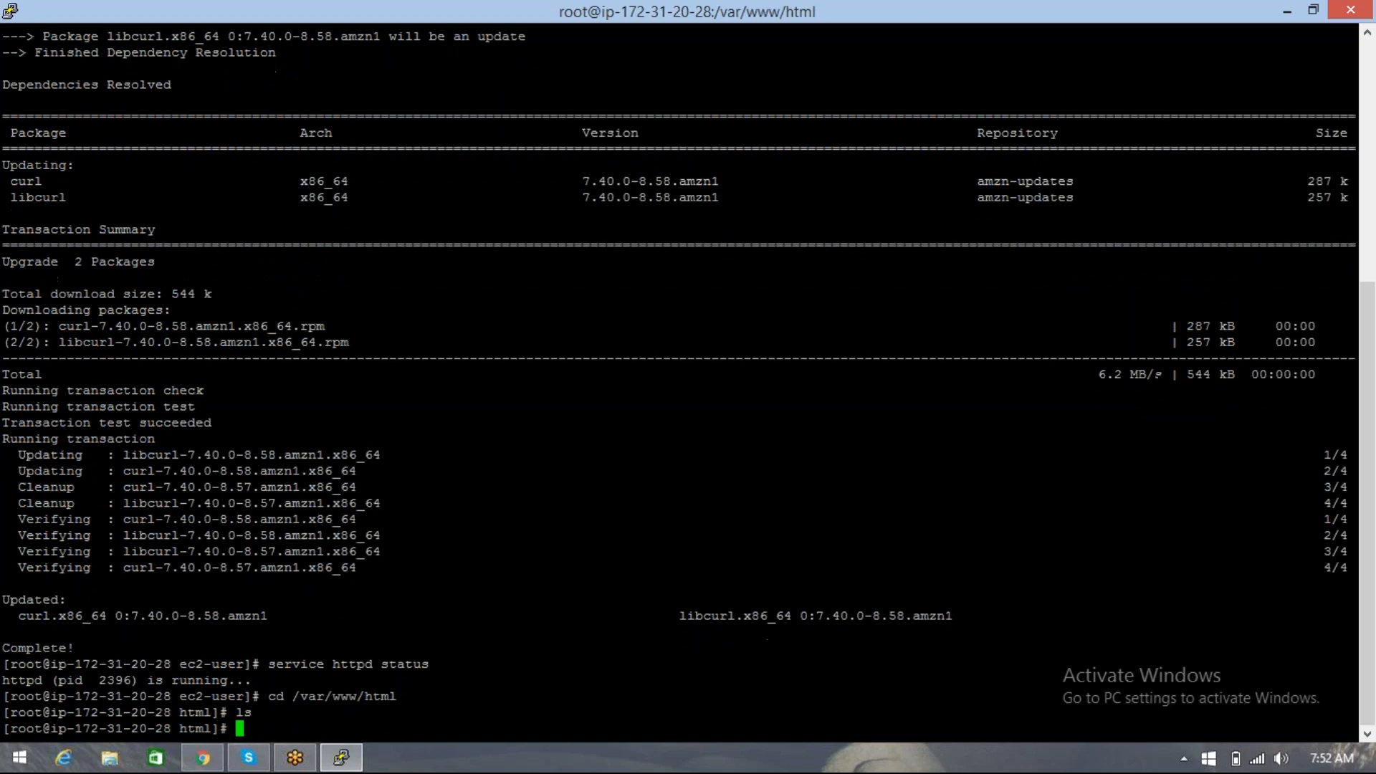
# Step: Clear the terminal and open a new file named index.php in vi
pyautogui.write('clear')
pyautogui.press('Return')
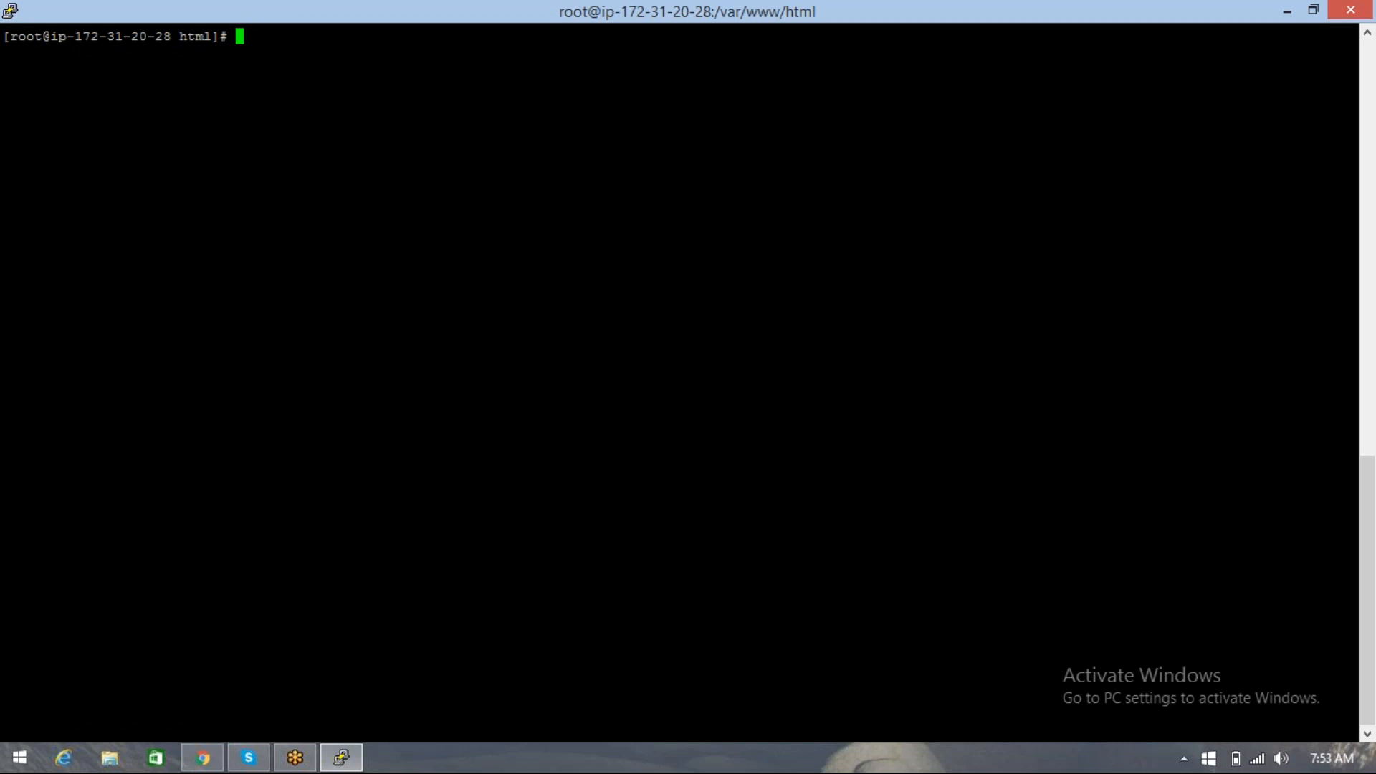
pyautogui.write('vi index.php')
pyautogui.press('Return')
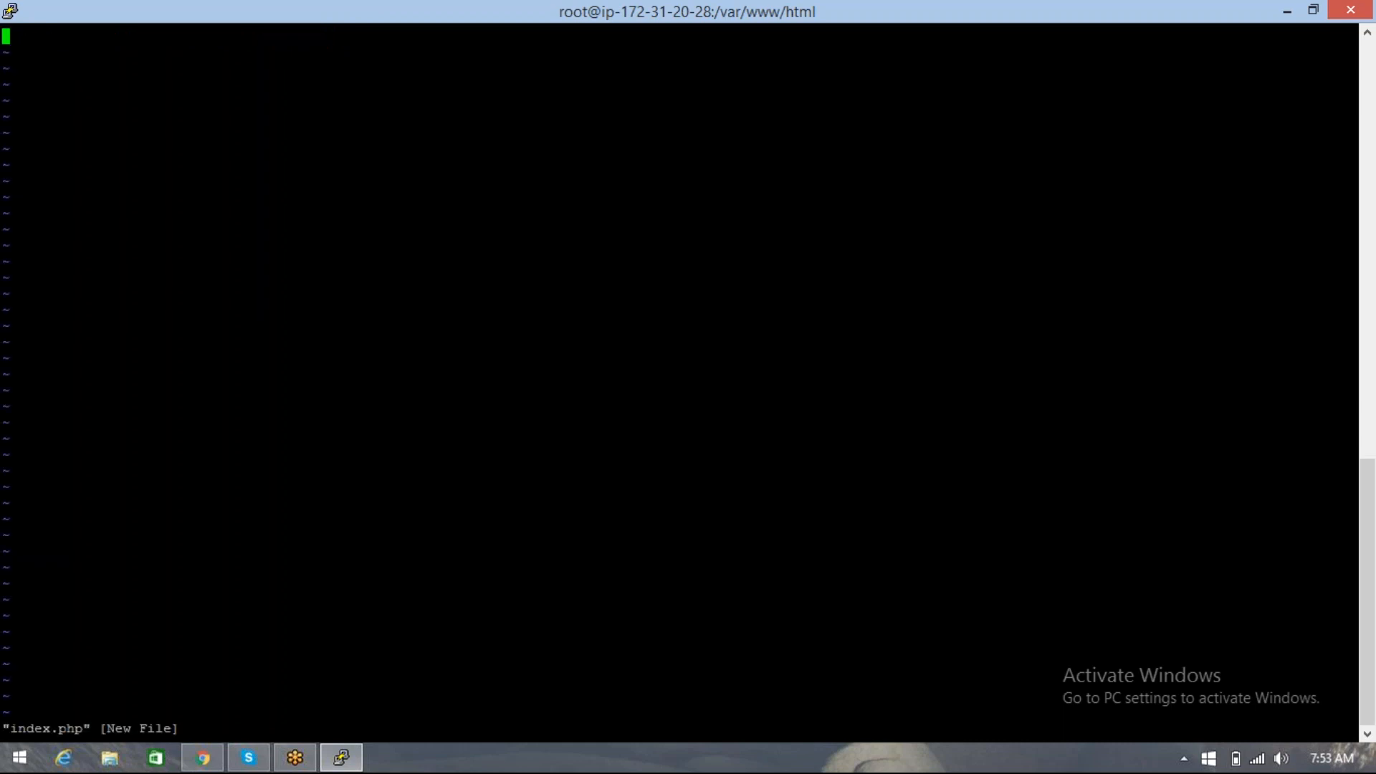
# Step: Write a three-line PHP script in index.php that calls phpinfo (); between <?php and ?>, and leave insert mode
pyautogui.press('i')
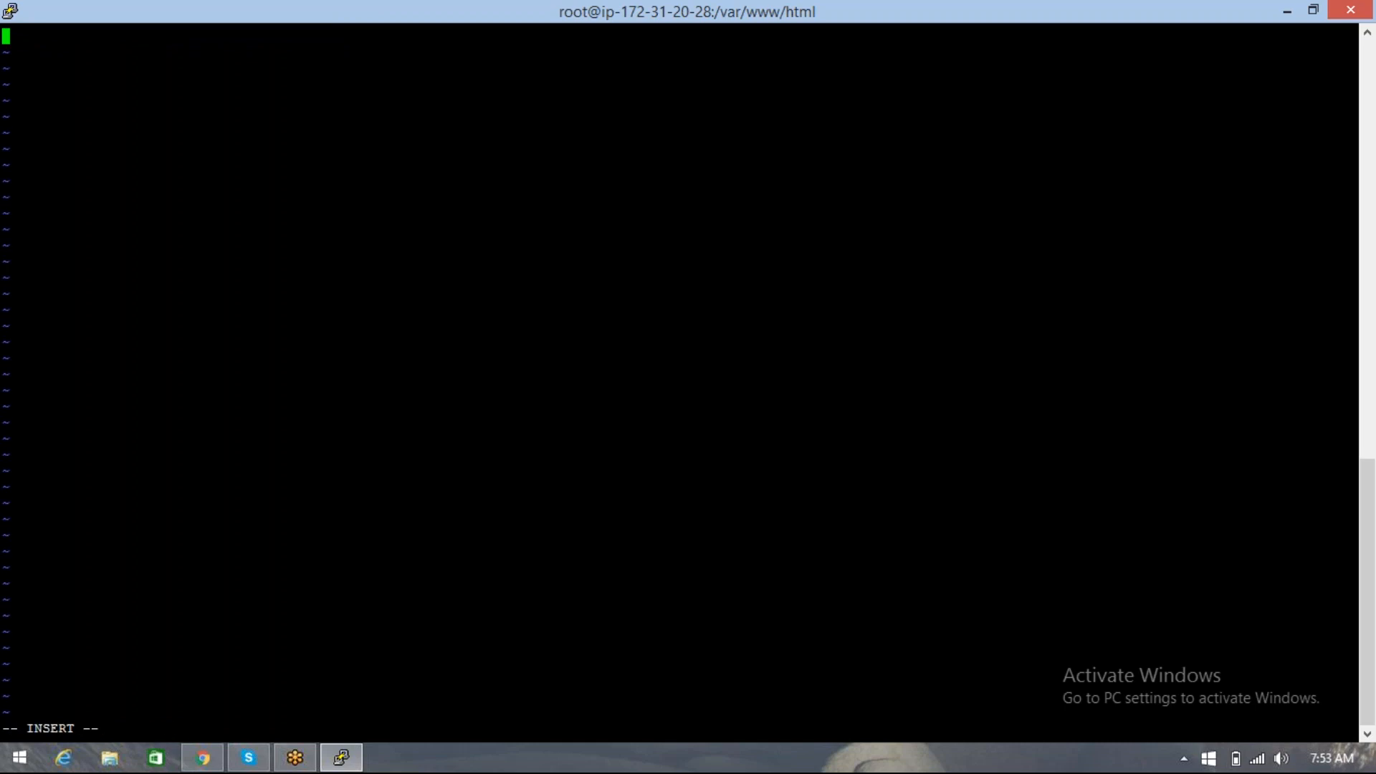
pyautogui.write('<?')
pyautogui.write('php')
pyautogui.press('Return')
pyautogui.write('phpin')
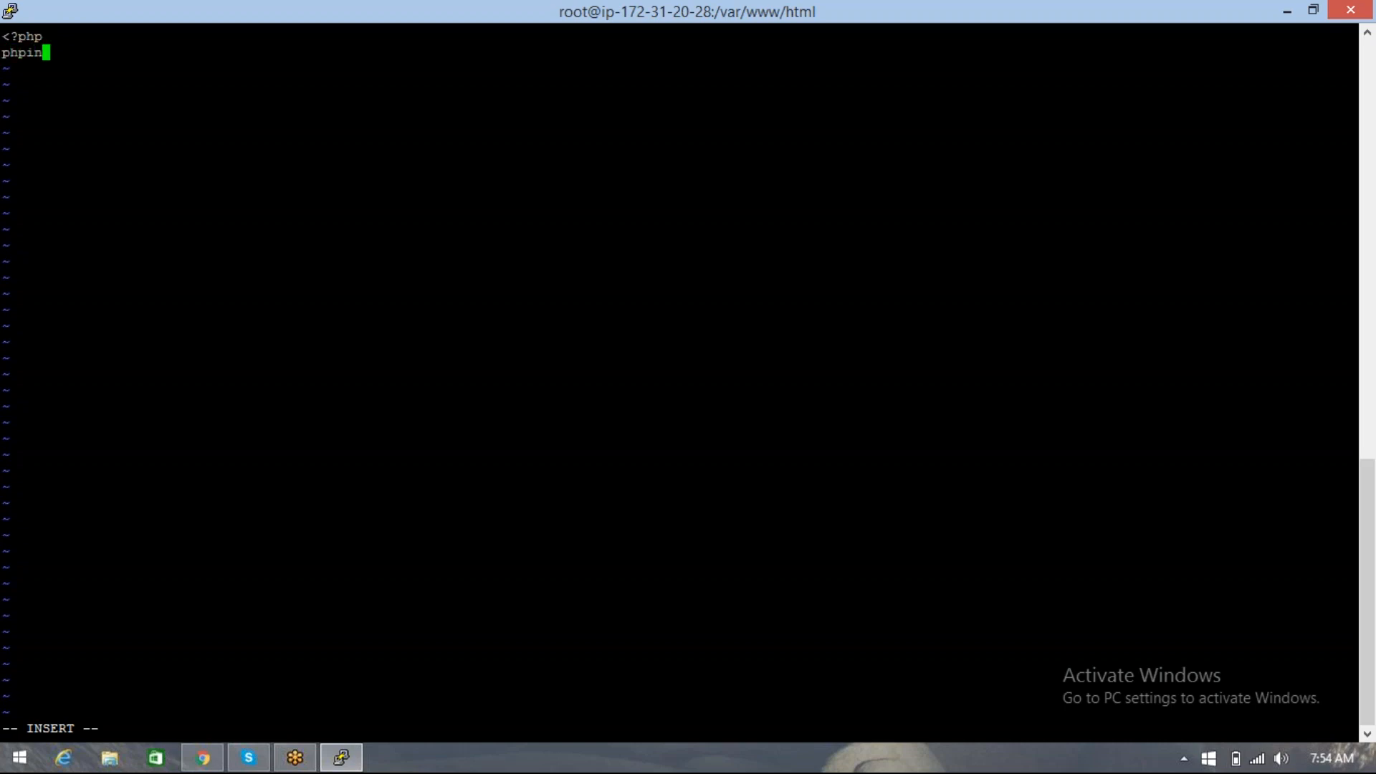
pyautogui.write('fo ():')
pyautogui.press('BackSpace')
pyautogui.write(';')
pyautogui.press('Return')
pyautogui.write('?>')
pyautogui.press('Escape')
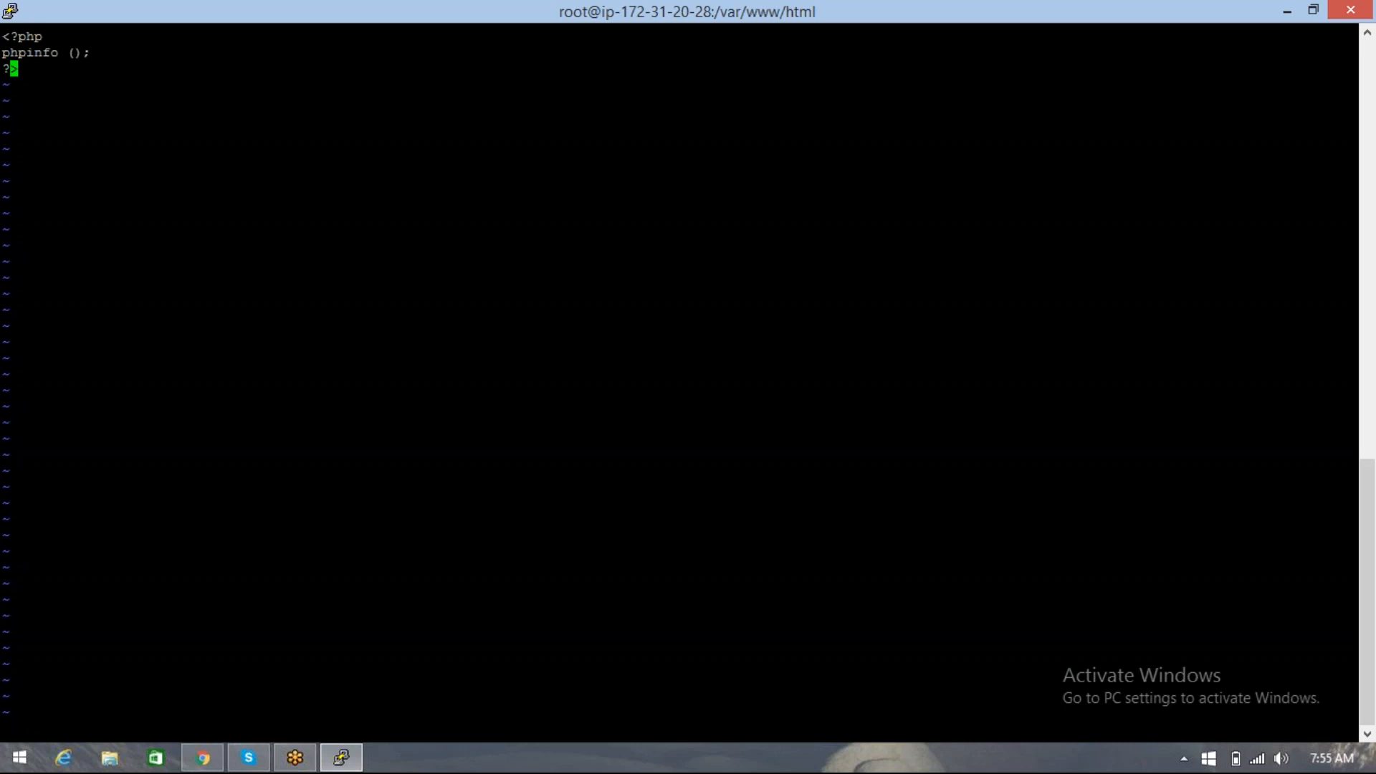
# Step: Try to save index.php and quit vi with :wq!
pyautogui.press('q')
pyautogui.press(':')
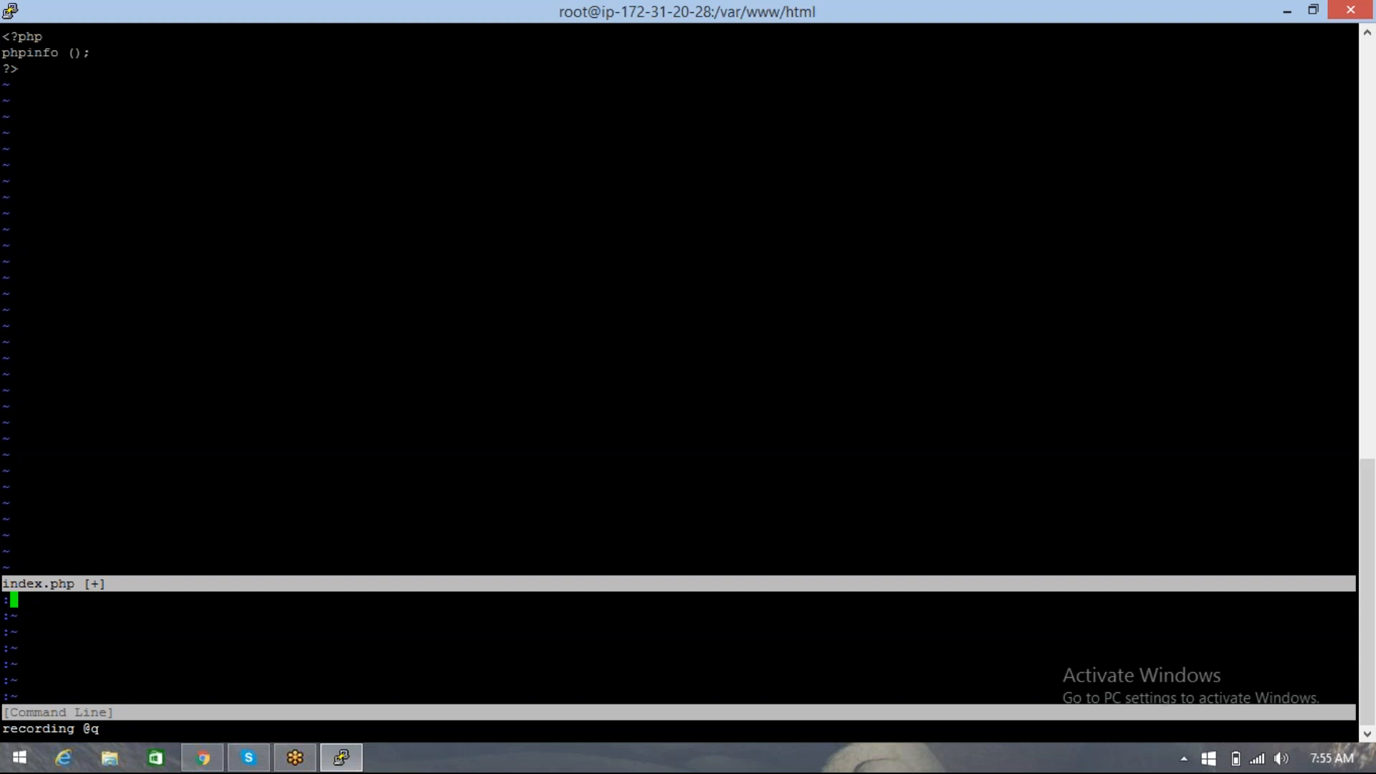
pyautogui.write(':wq!')
pyautogui.press('Return')
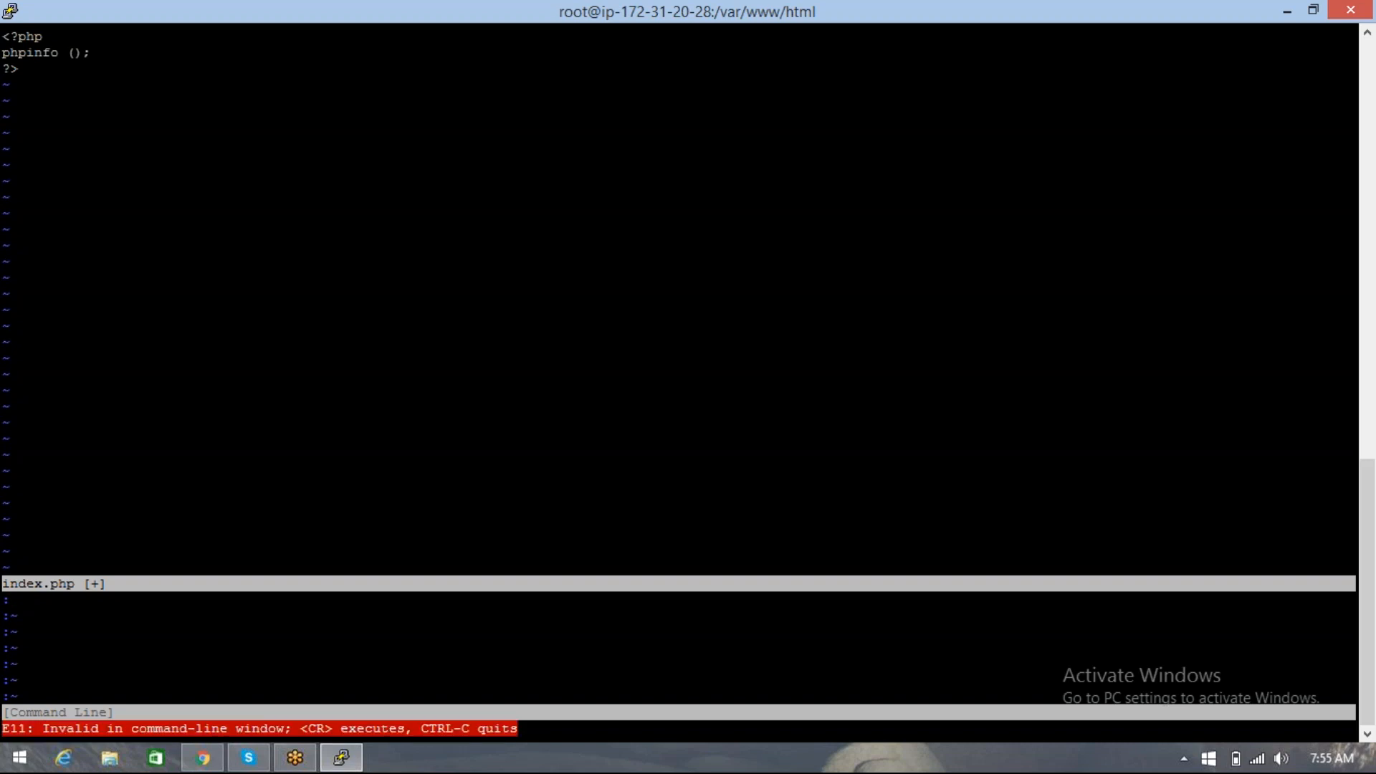
pyautogui.press('q')
pyautogui.press('q')
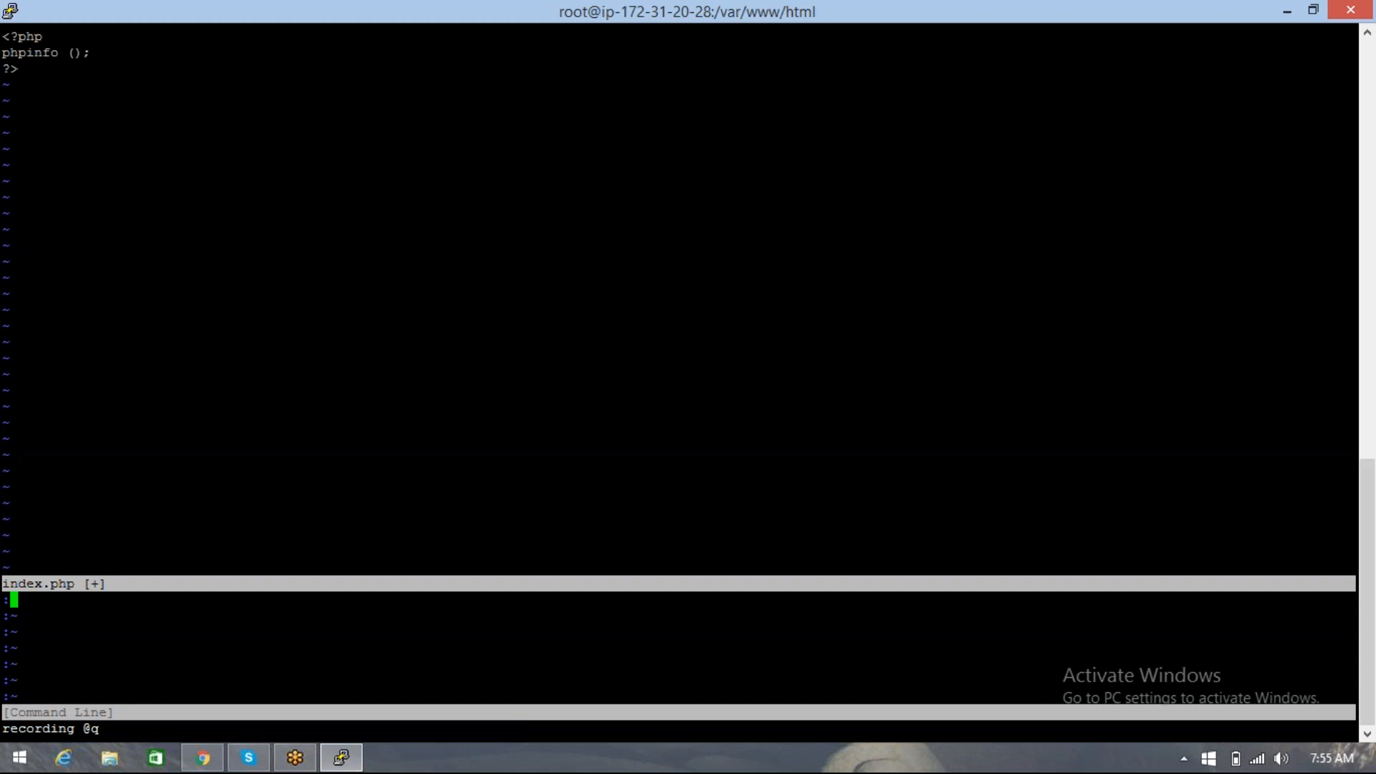
pyautogui.press('q')
pyautogui.press(':')
pyautogui.write('wq!')
pyautogui.press('Return')
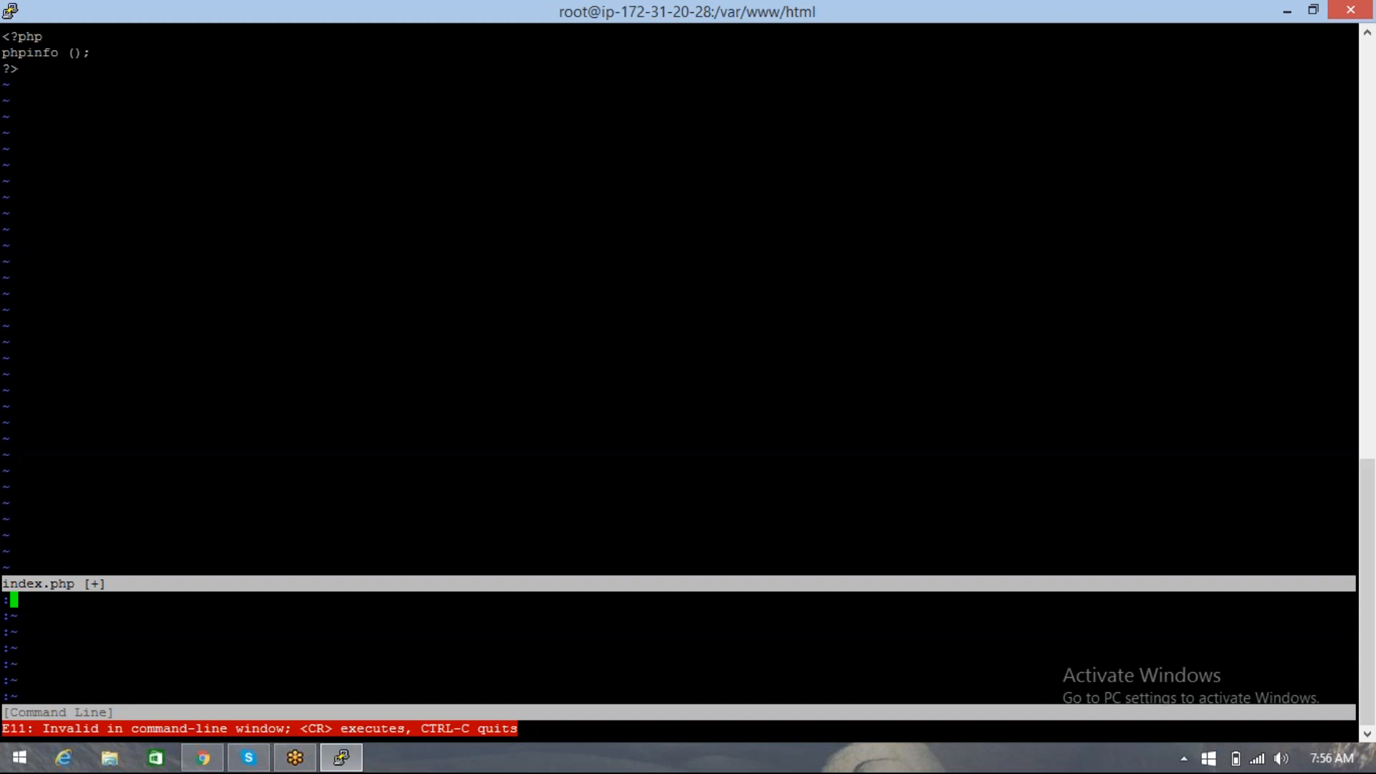
# Step: Leave vi's command-line window, write index.php to disk and quit the editor with :wq!
pyautogui.hotkey('ctrl', 'c')
pyautogui.write('q!')
pyautogui.press('Return')
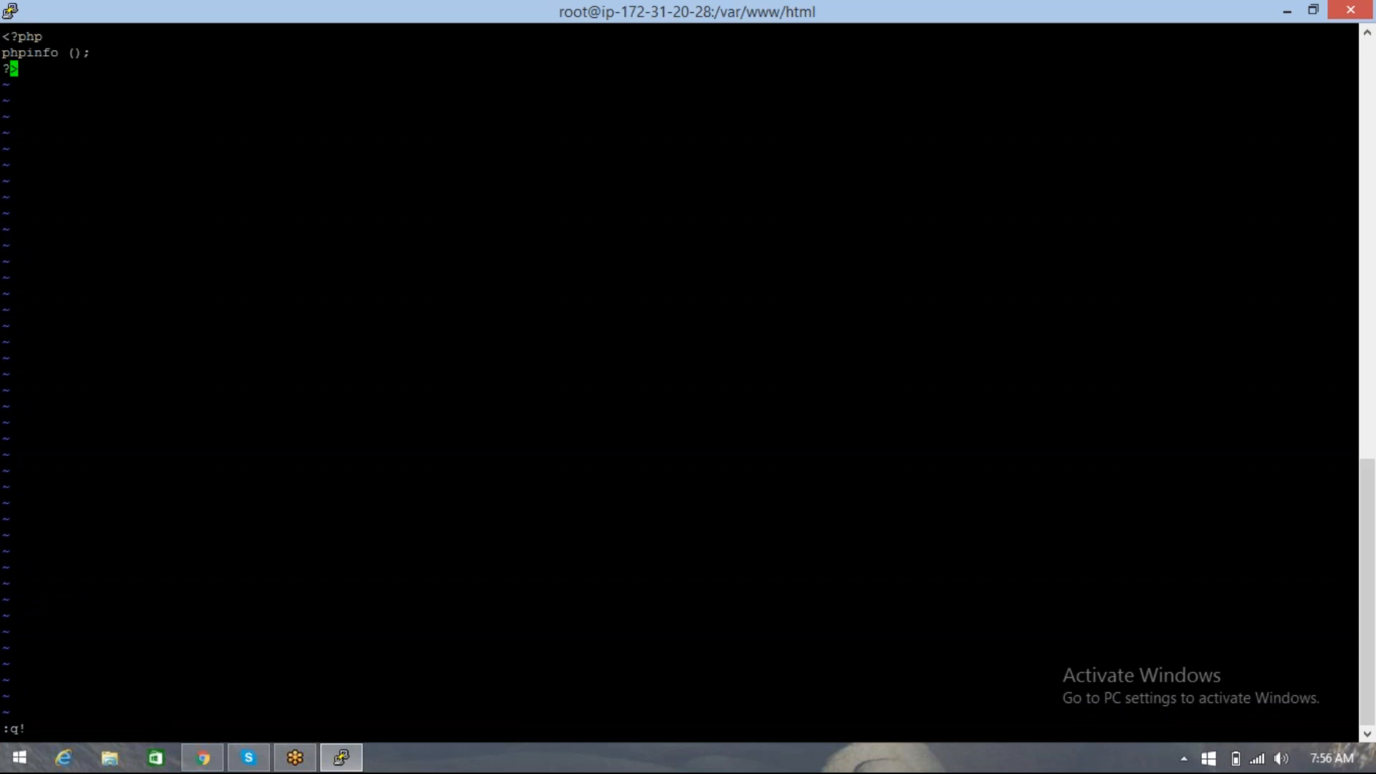
pyautogui.write(':wq!')
pyautogui.press('Return')
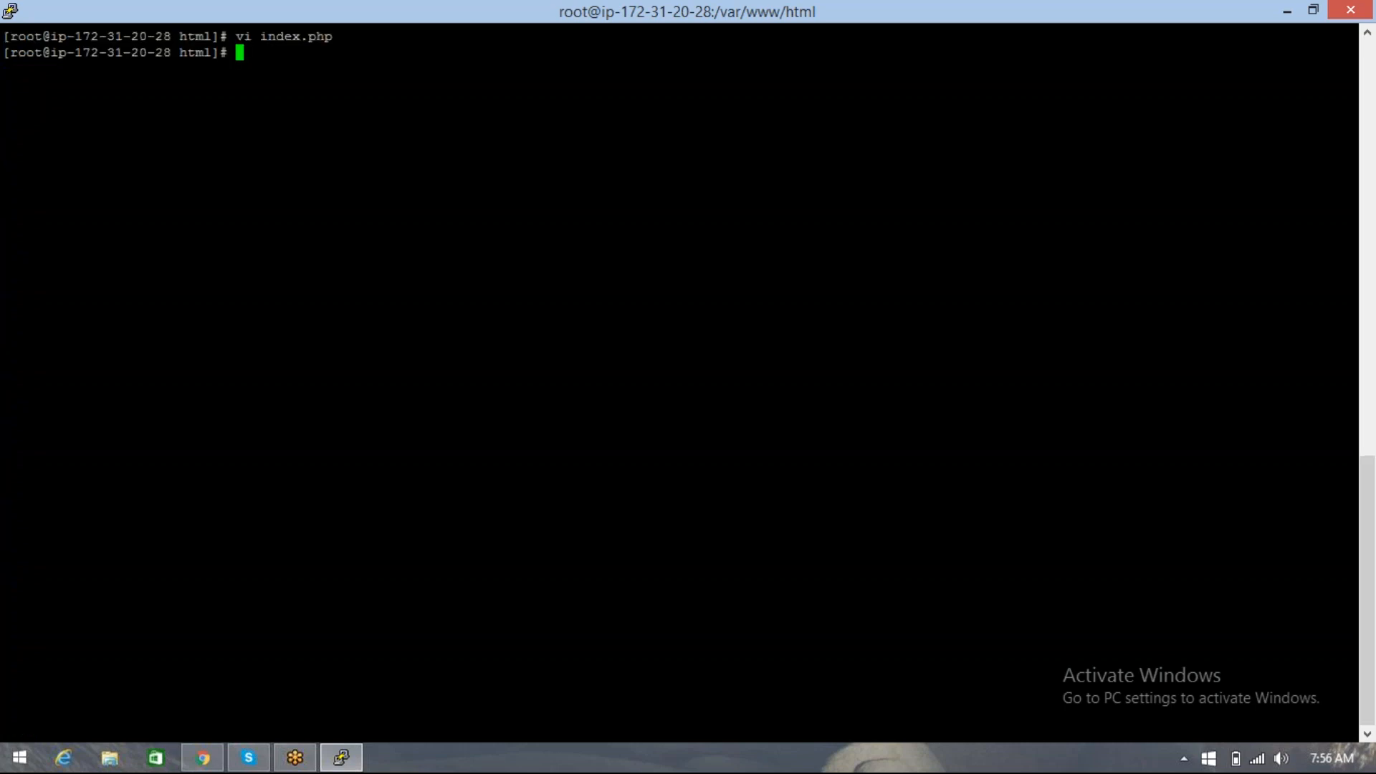
# Step: List the web root's files and display the contents of index.php with more
pyautogui.write('ls')
pyautogui.press('Return')
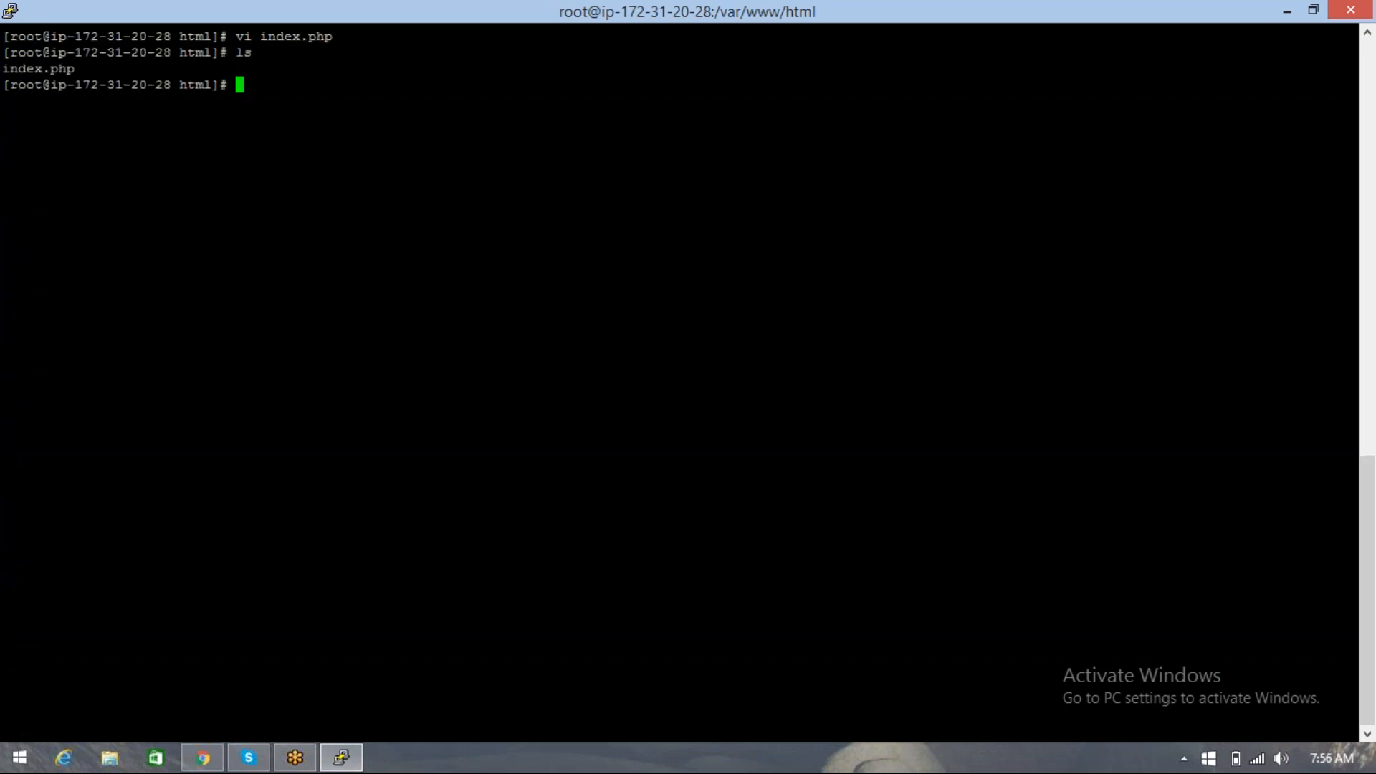
pyautogui.write('more inde')
pyautogui.press('Tab')
pyautogui.press('Return')
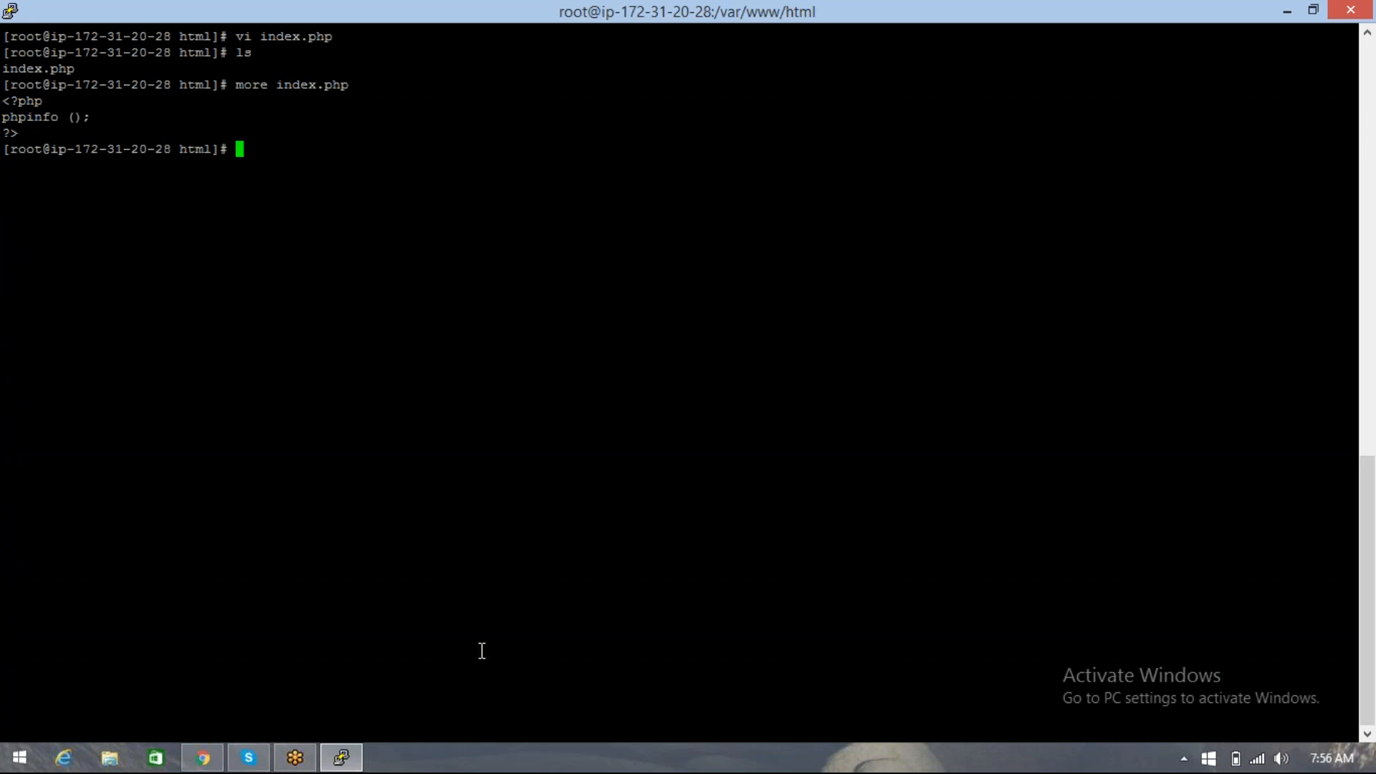
# Step: Switch to Chrome and reload the test page at 52.64.127.242 to load the new index.php
pyautogui.click(213, 764)
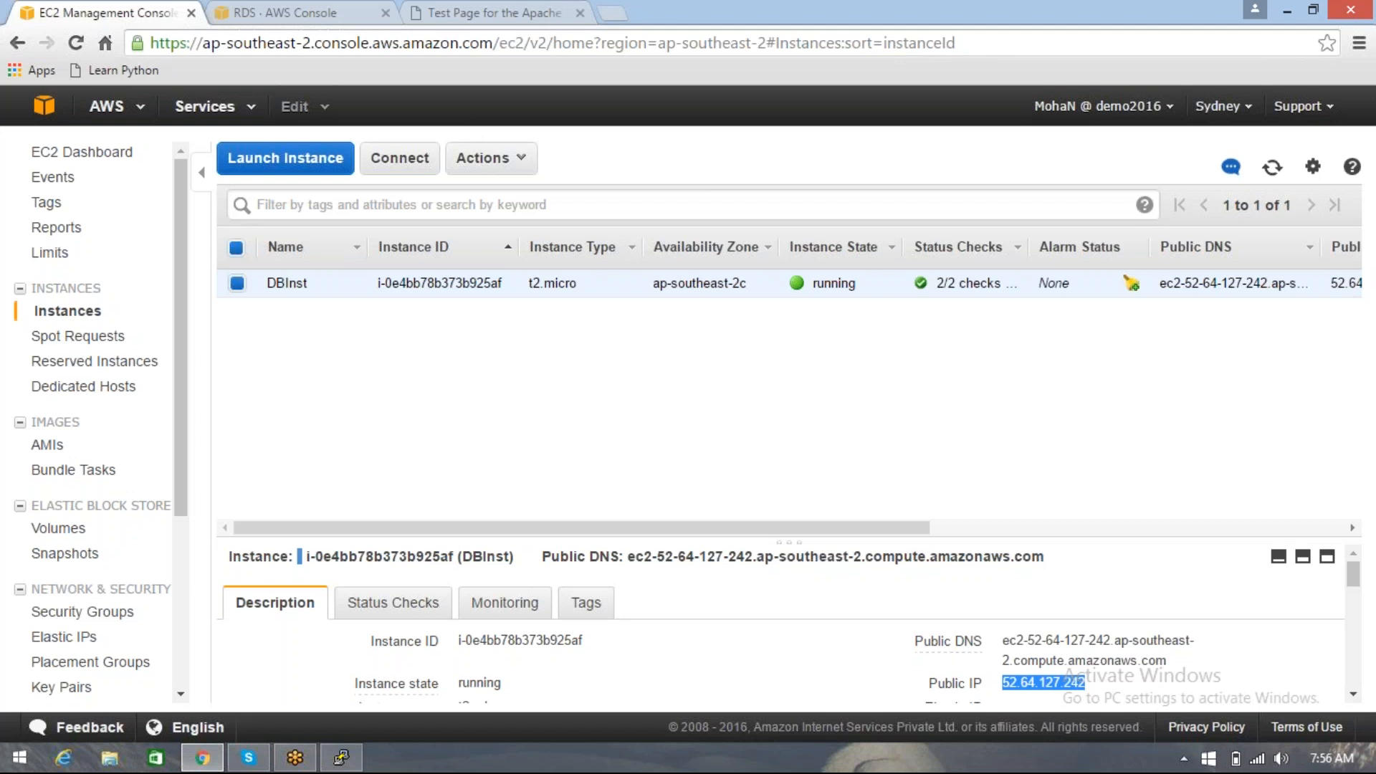
pyautogui.click(495, 15)
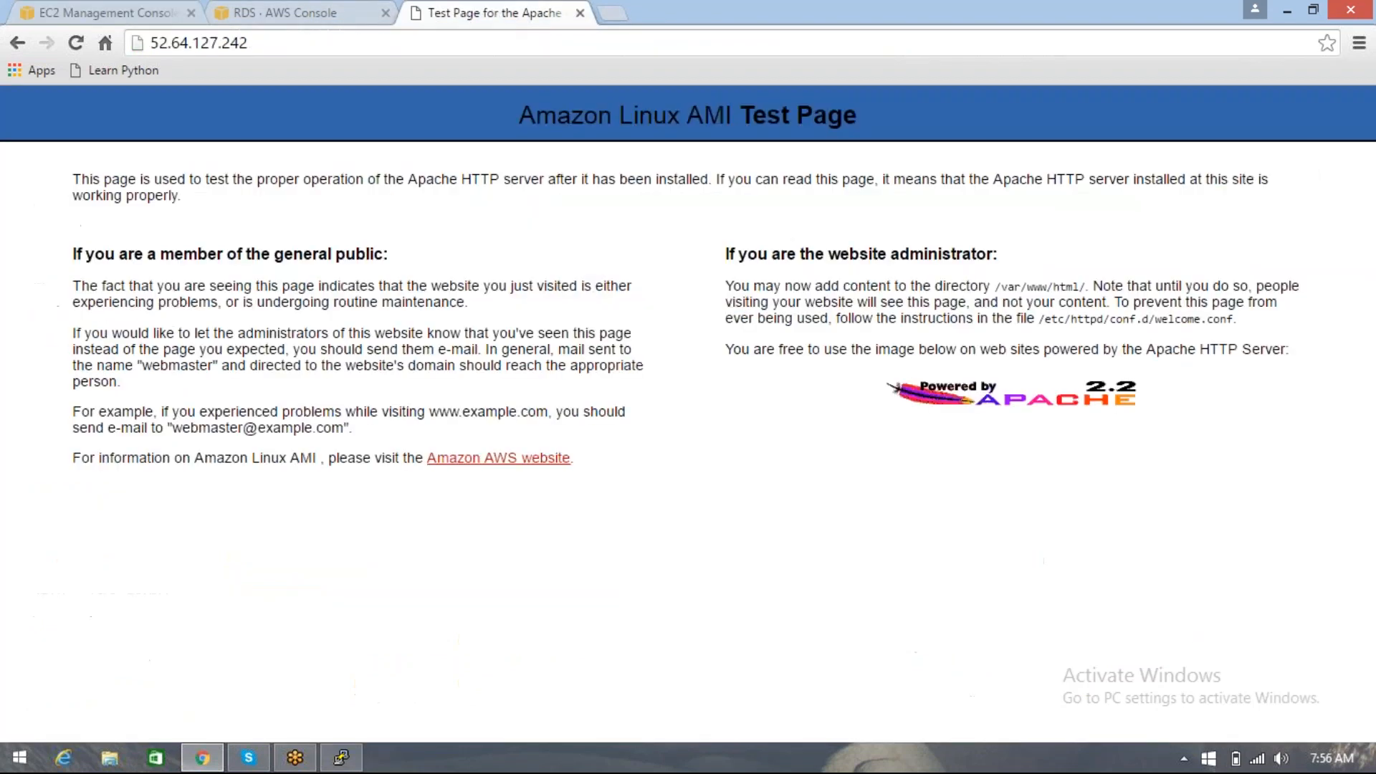
pyautogui.click(78, 44)
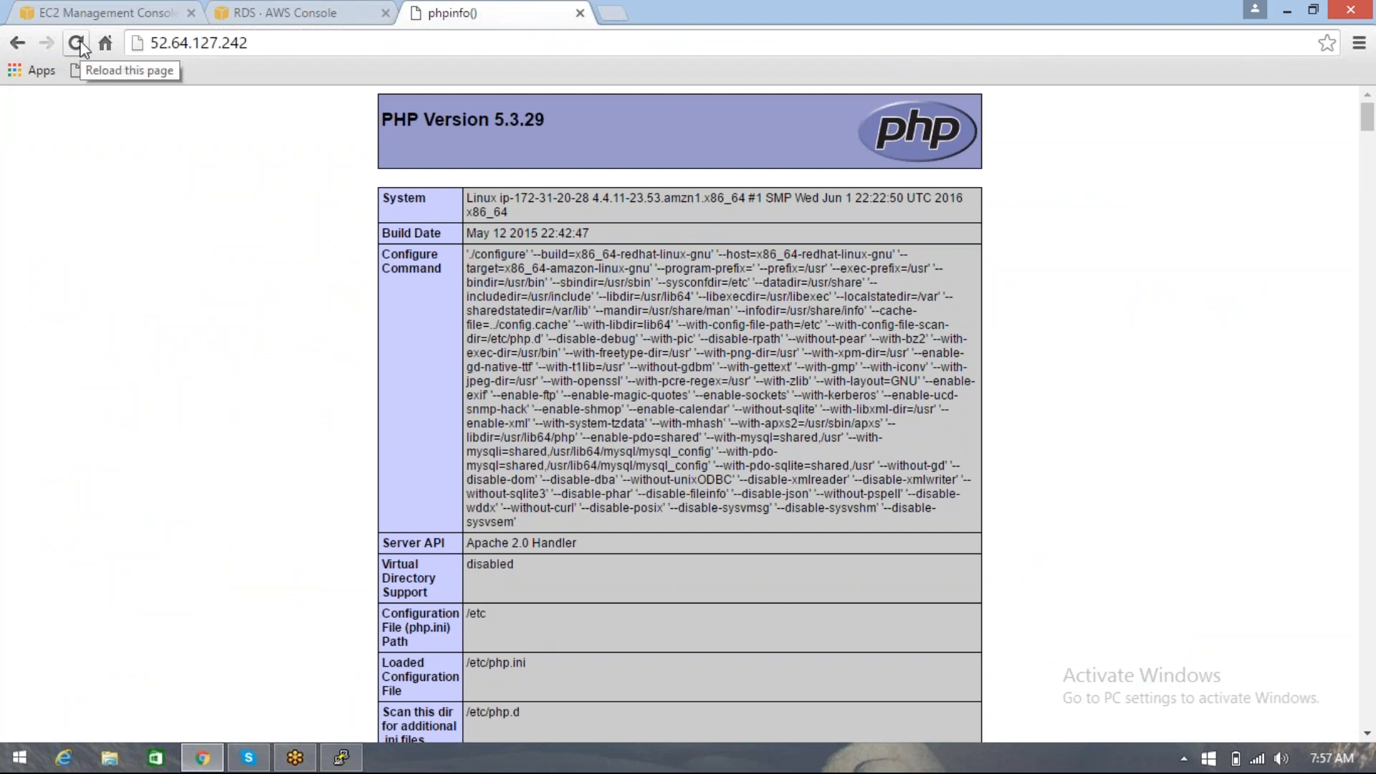
# Step: Search the phpinfo() page for mysql to check PHP's MySQL support
pyautogui.hotkey('ctrl', 'f')
pyautogui.write('my')
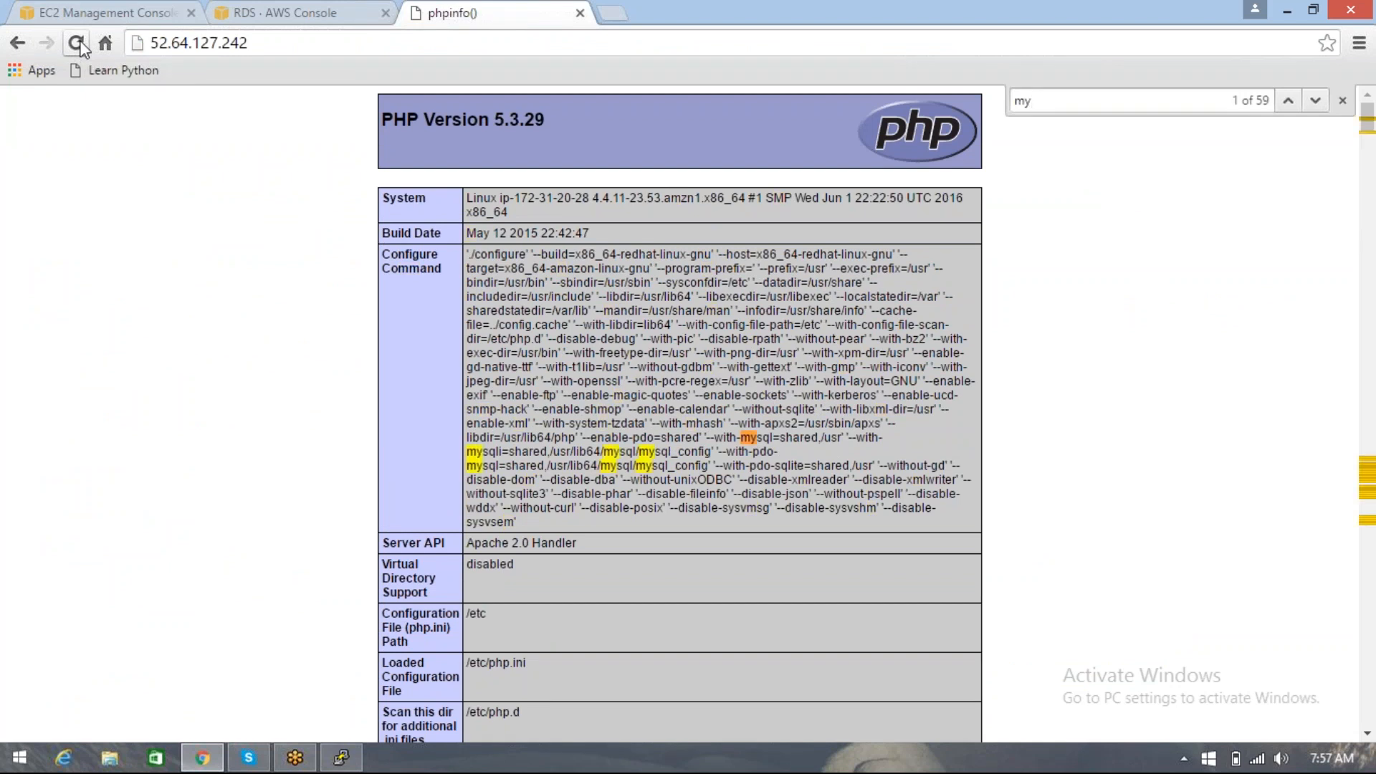
pyautogui.write('sql')
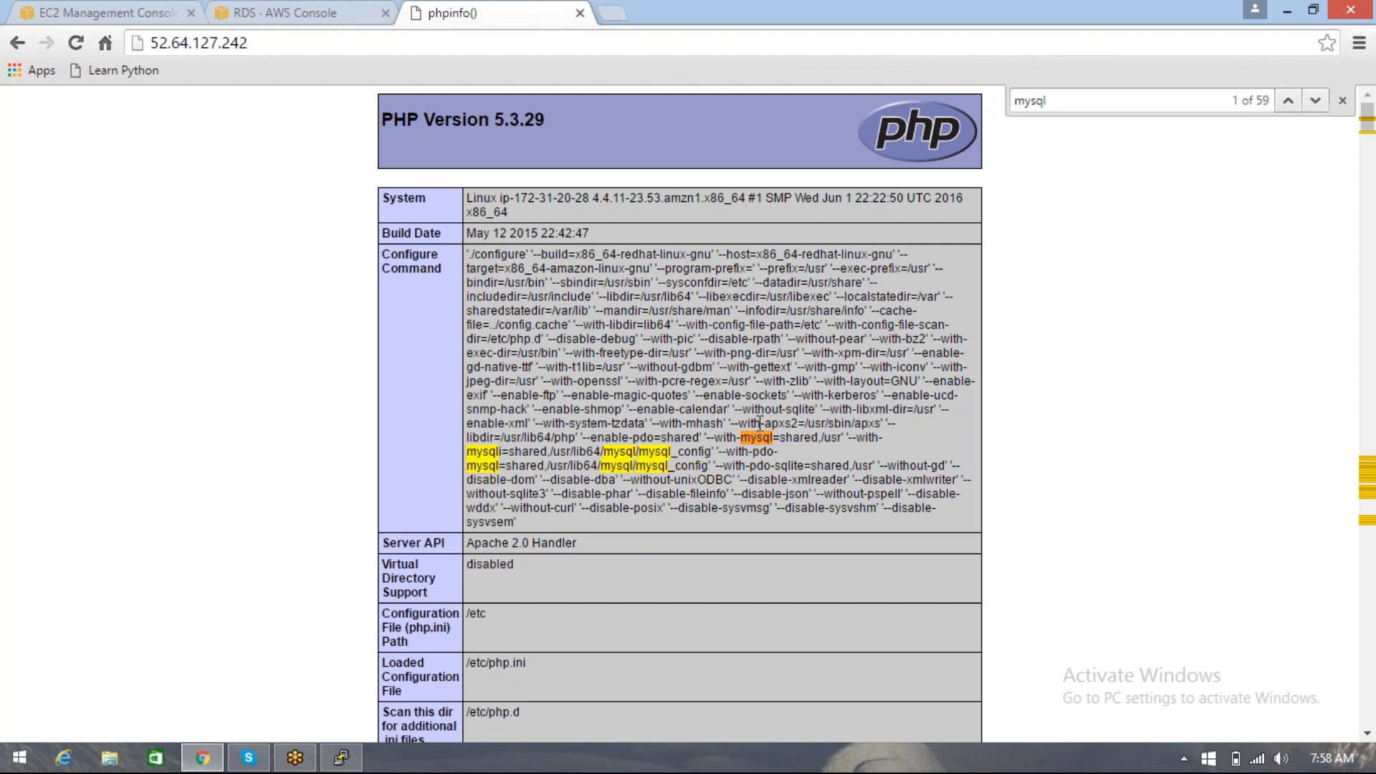
# Step: Put the terminal away, switch to the RDS console and open the AWS console home page in a new tab
pyautogui.click(344, 757)
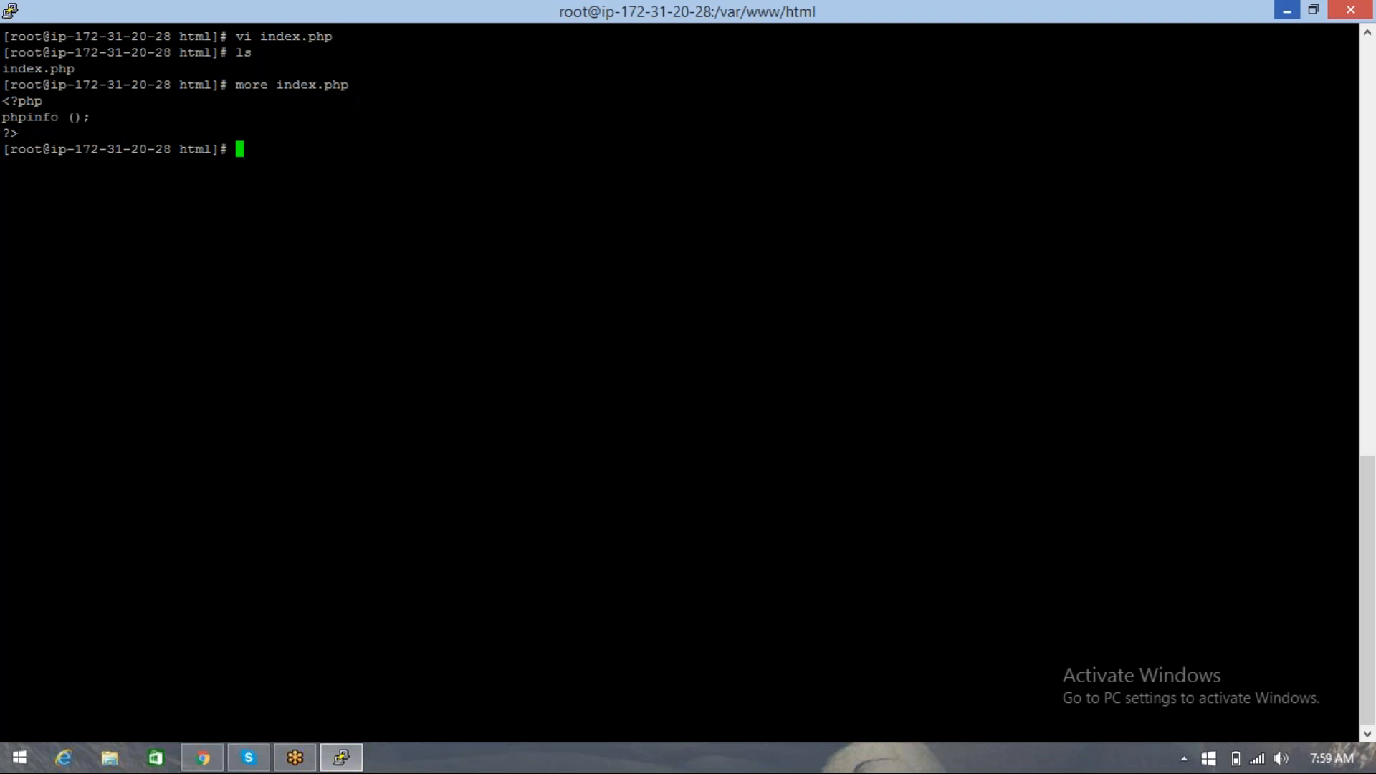
pyautogui.click(1288, 12)
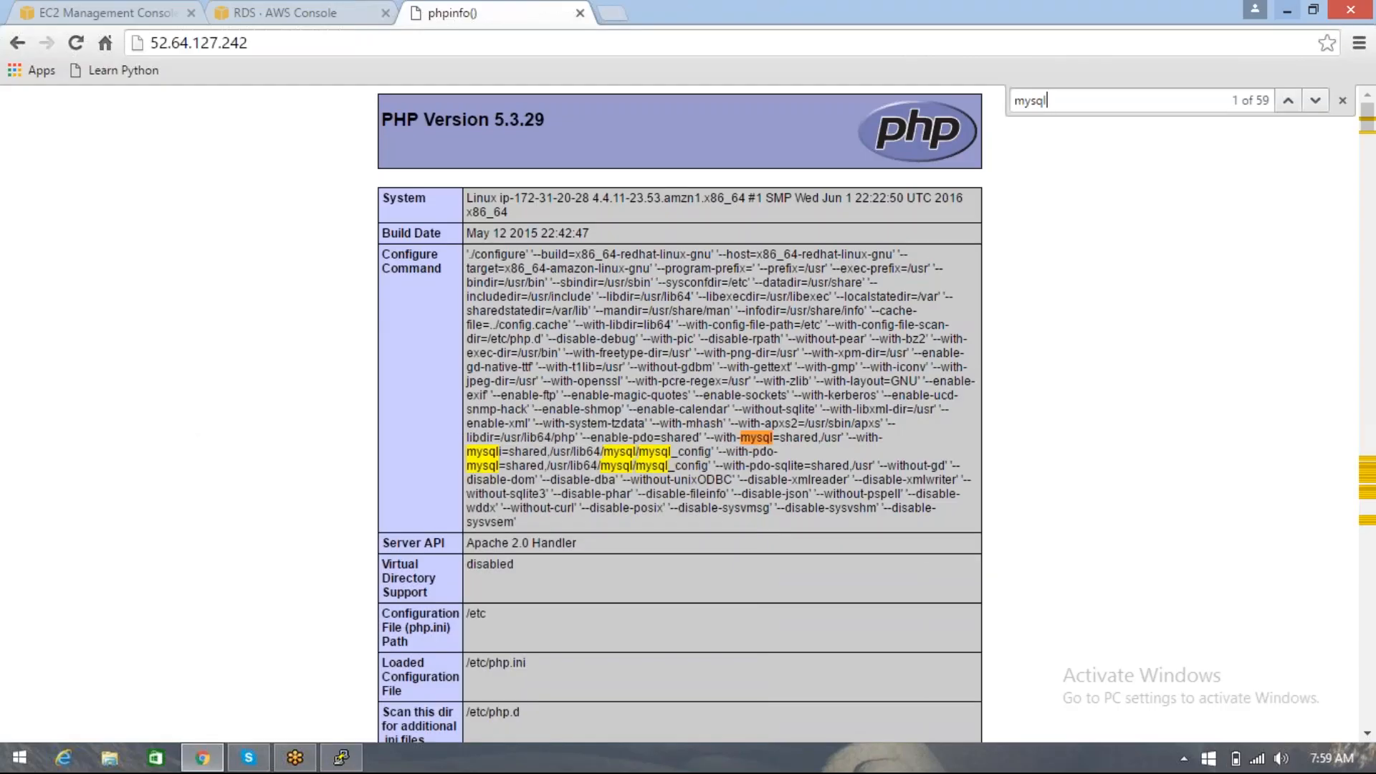
pyautogui.click(327, 12)
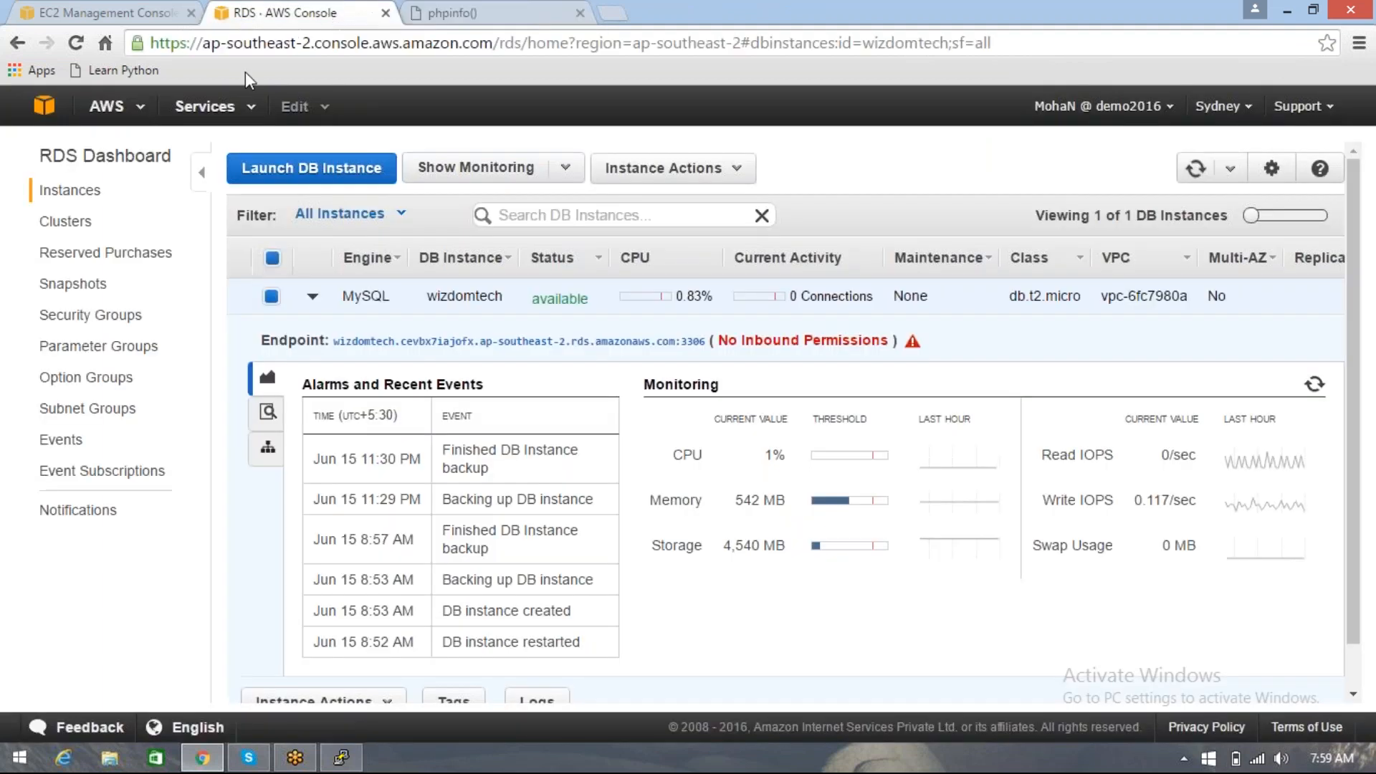
pyautogui.rightClick(45, 102)
pyautogui.click(68, 117)
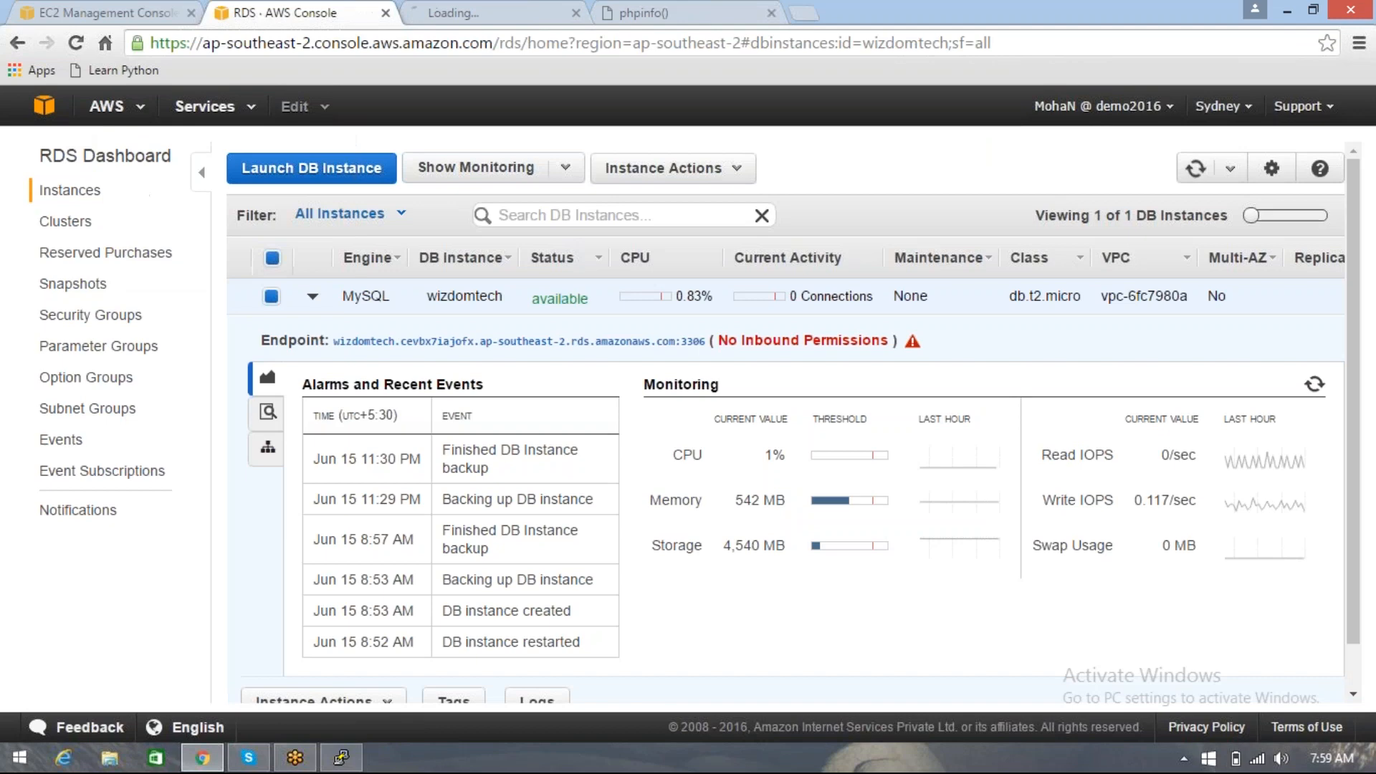
# Step: Stop the DBInst instance in the EC2 console
pyautogui.click(133, 13)
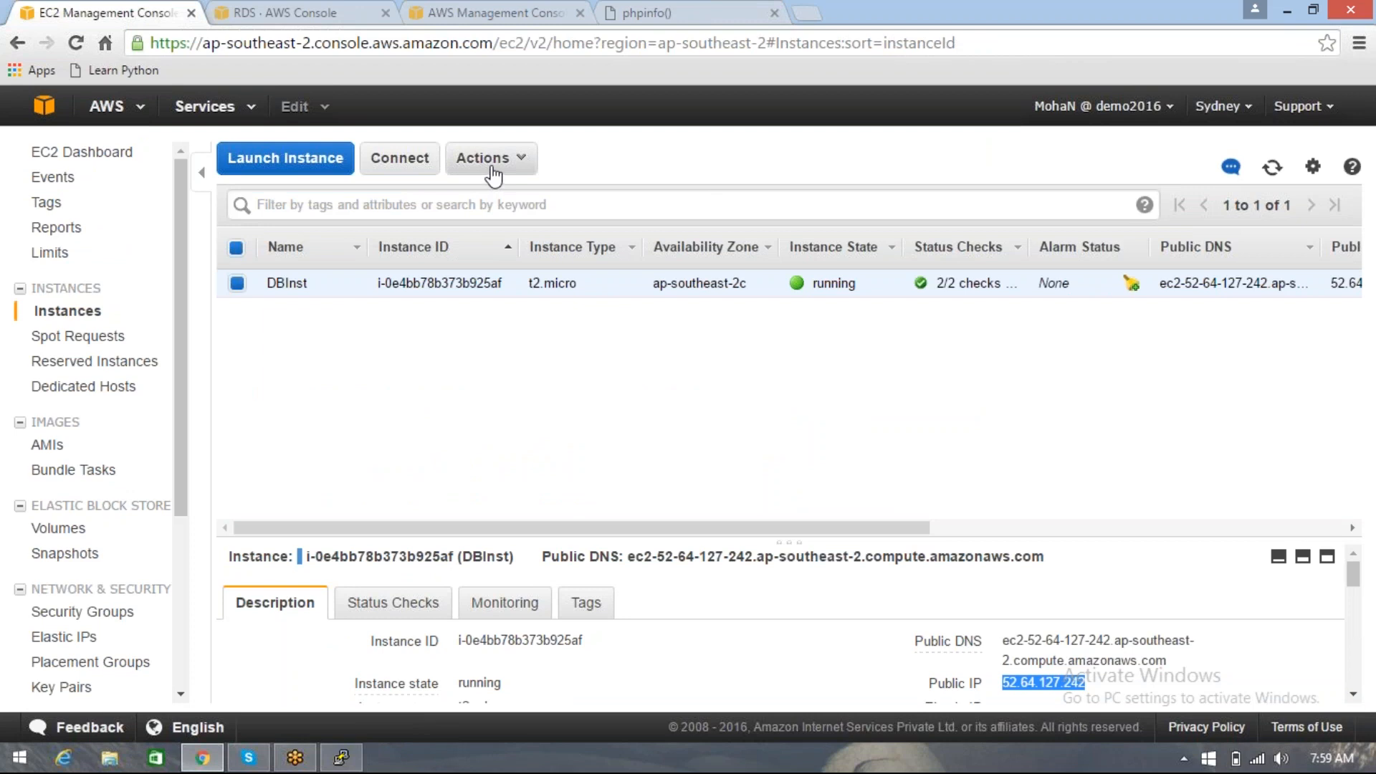
pyautogui.click(492, 172)
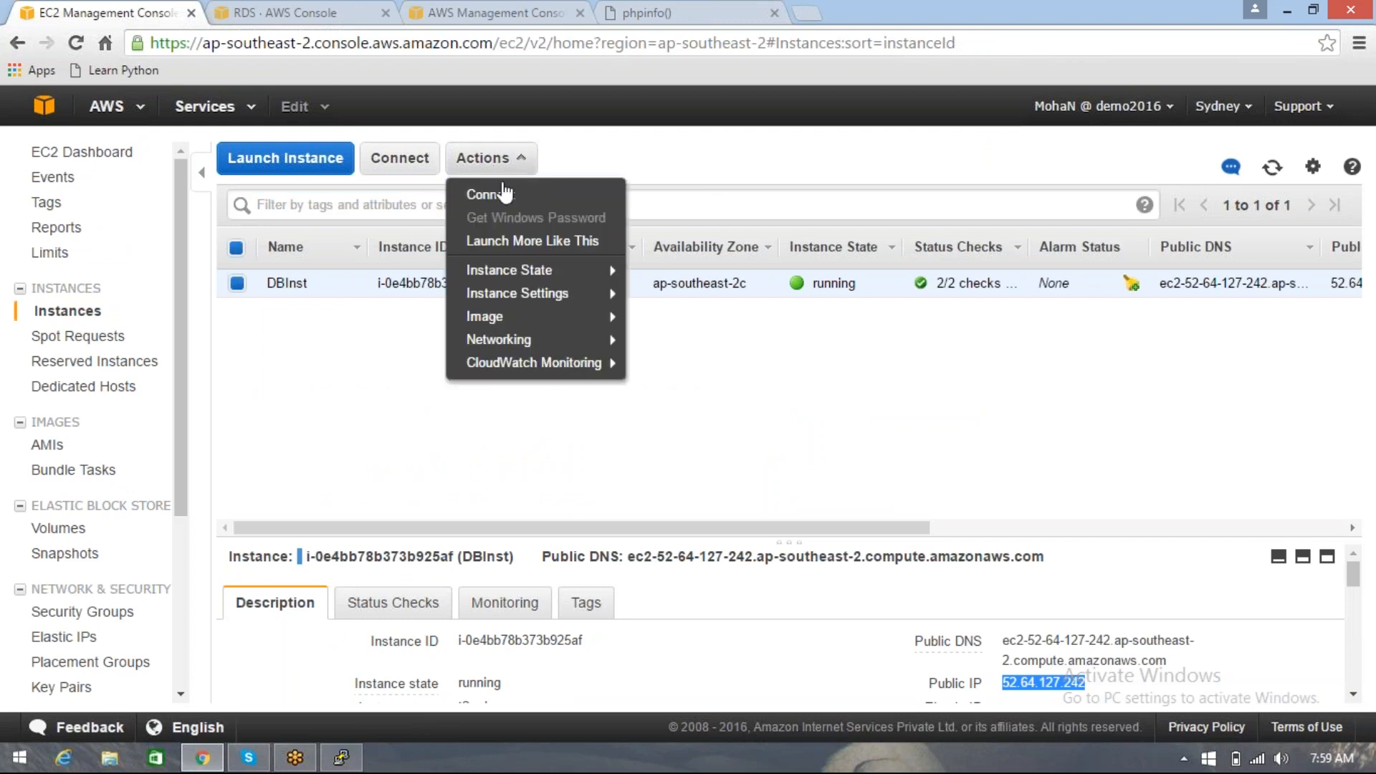
pyautogui.moveTo(558, 276)
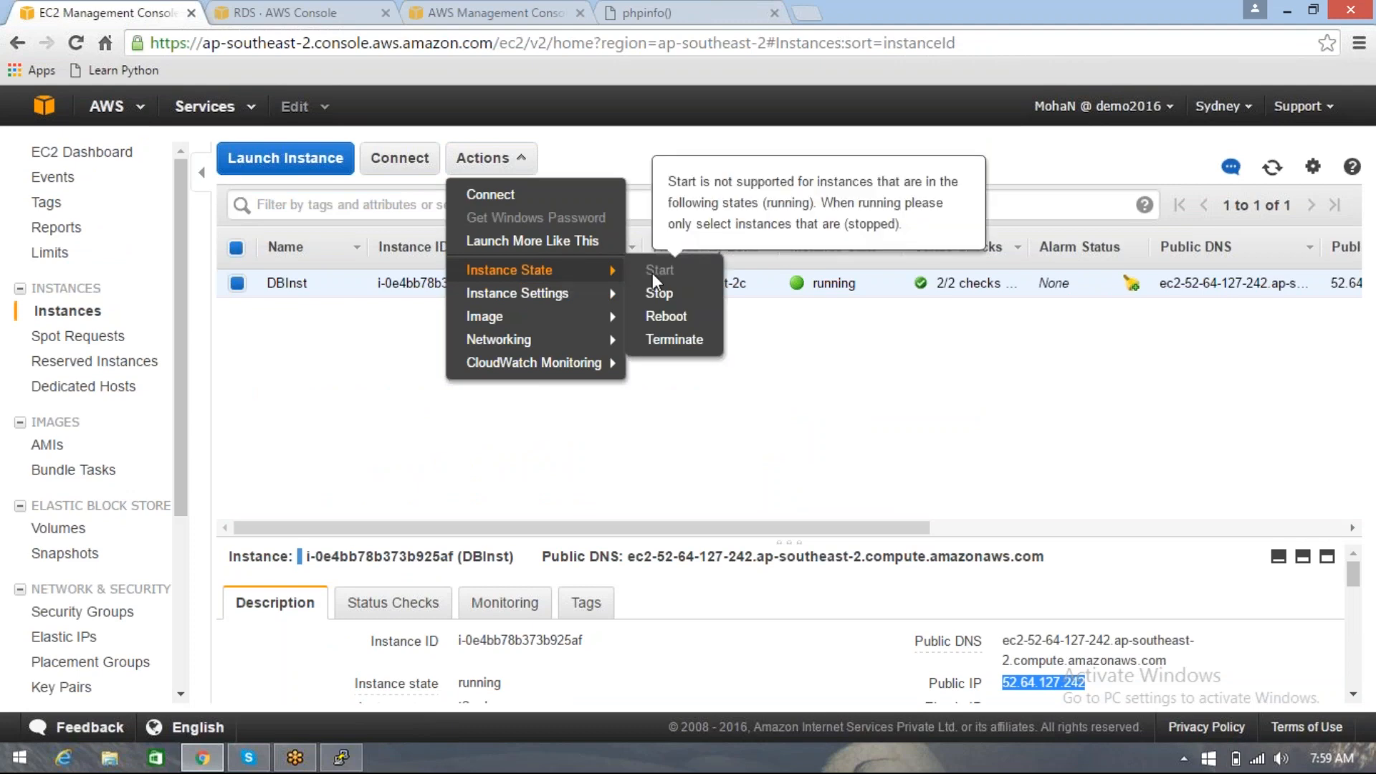
pyautogui.click(658, 293)
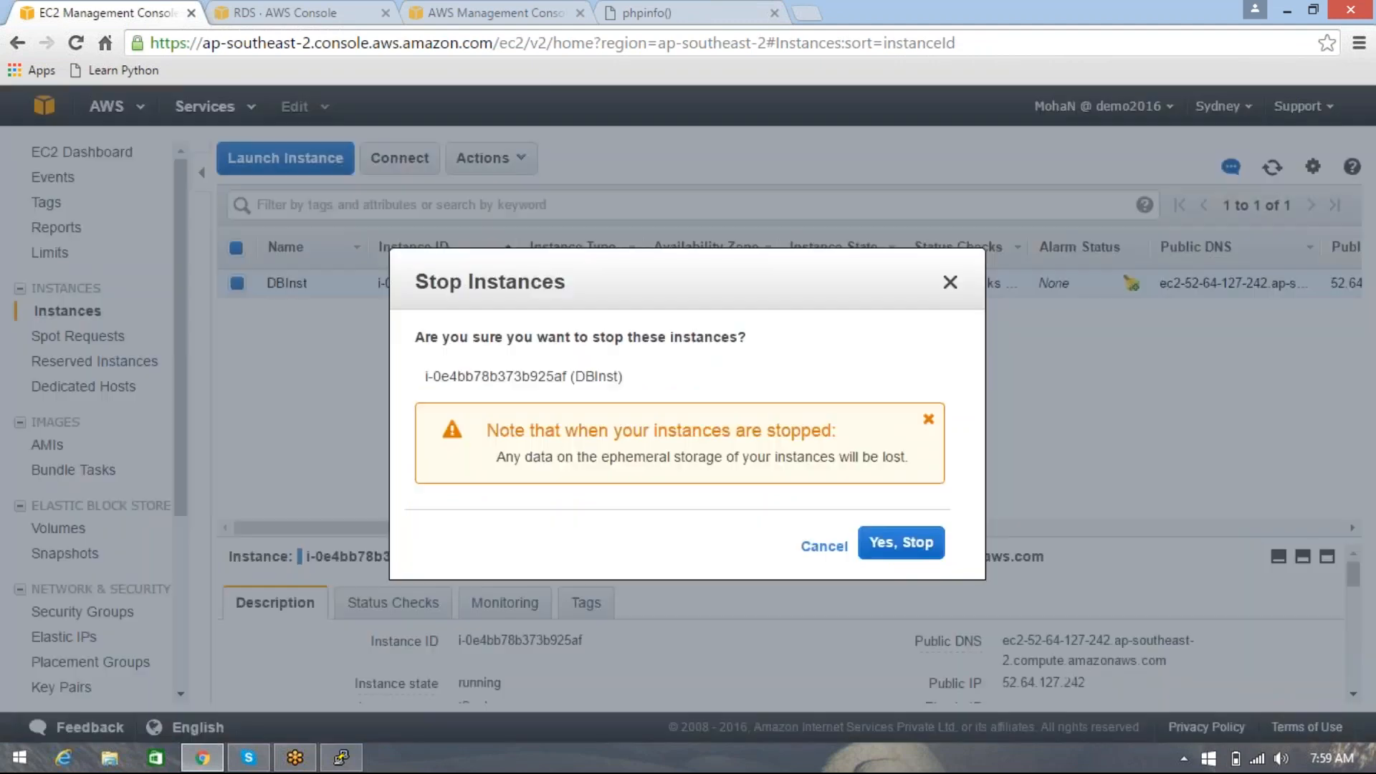
pyautogui.click(887, 542)
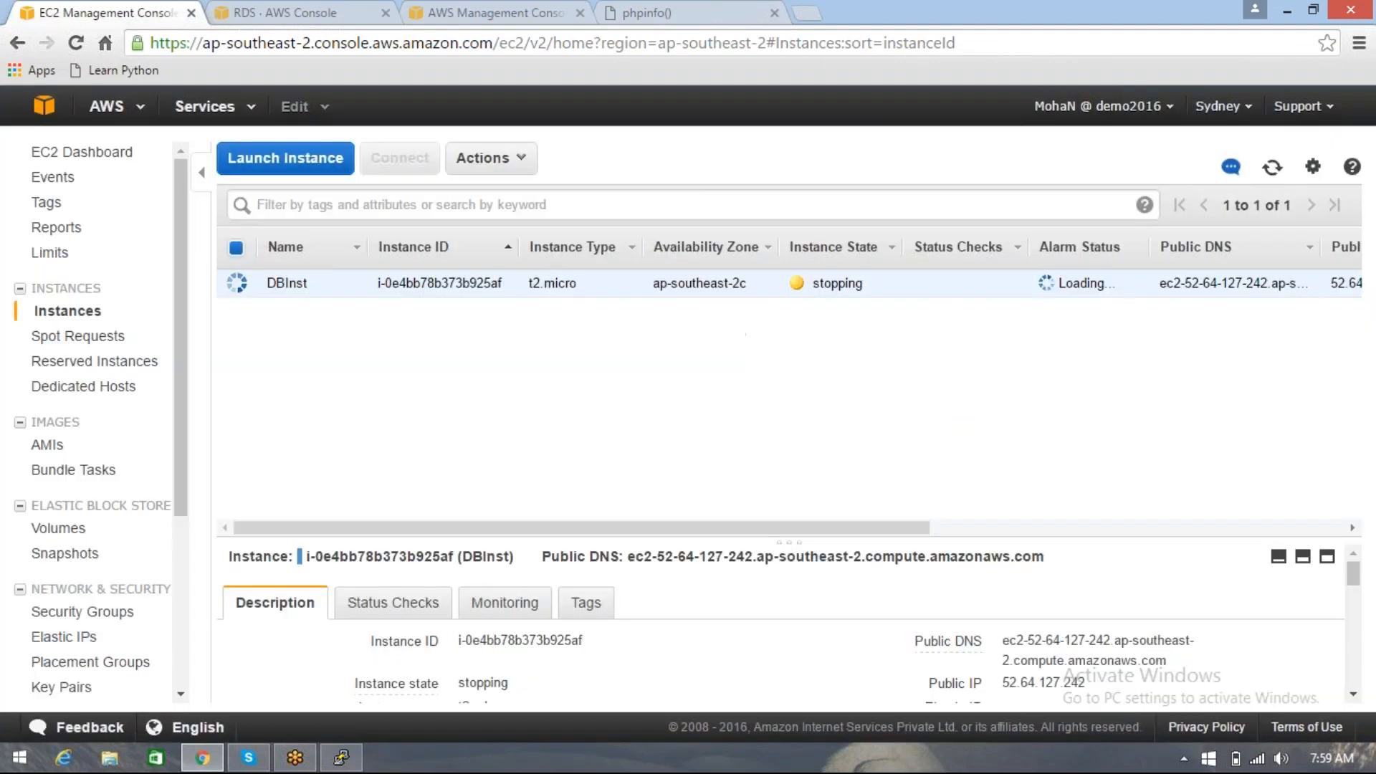
# Step: Open the S3 console from the AWS services home page
pyautogui.click(495, 13)
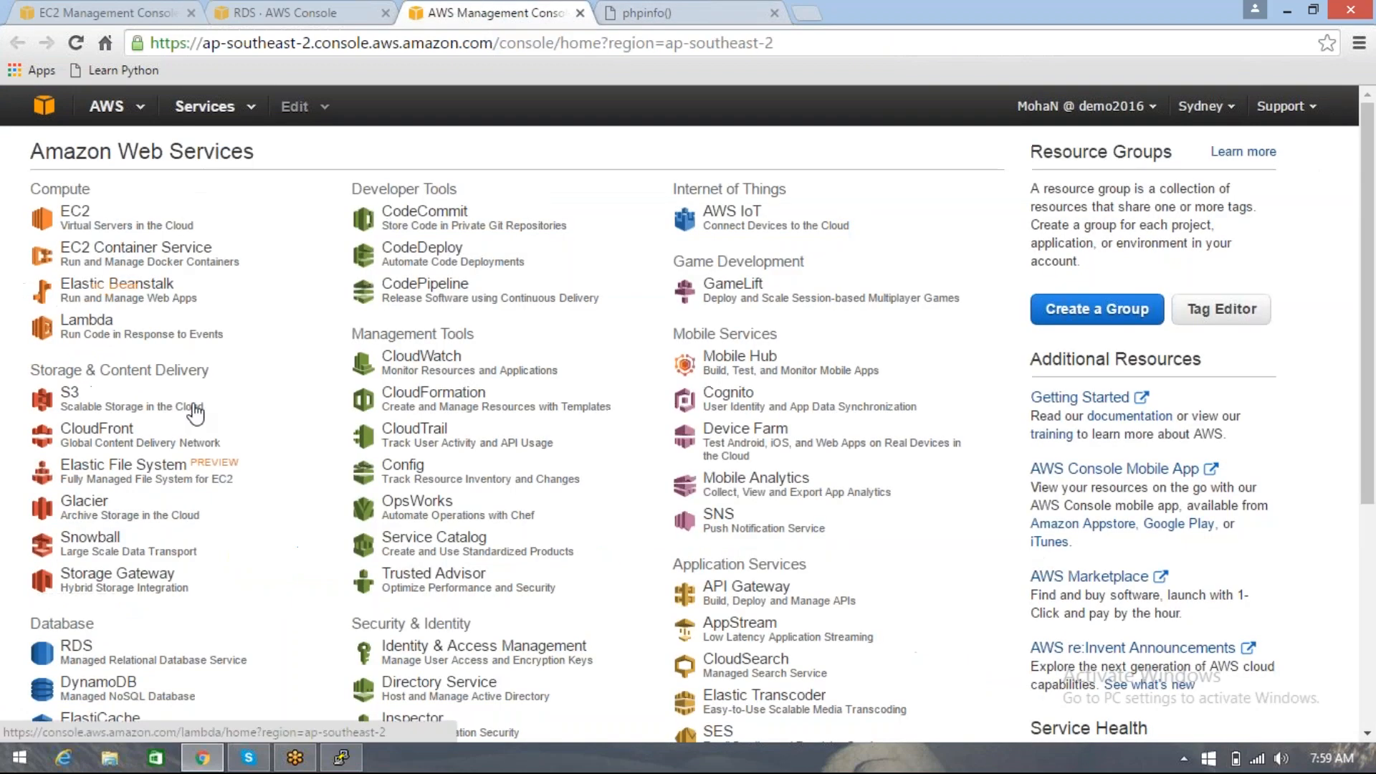
pyautogui.click(70, 399)
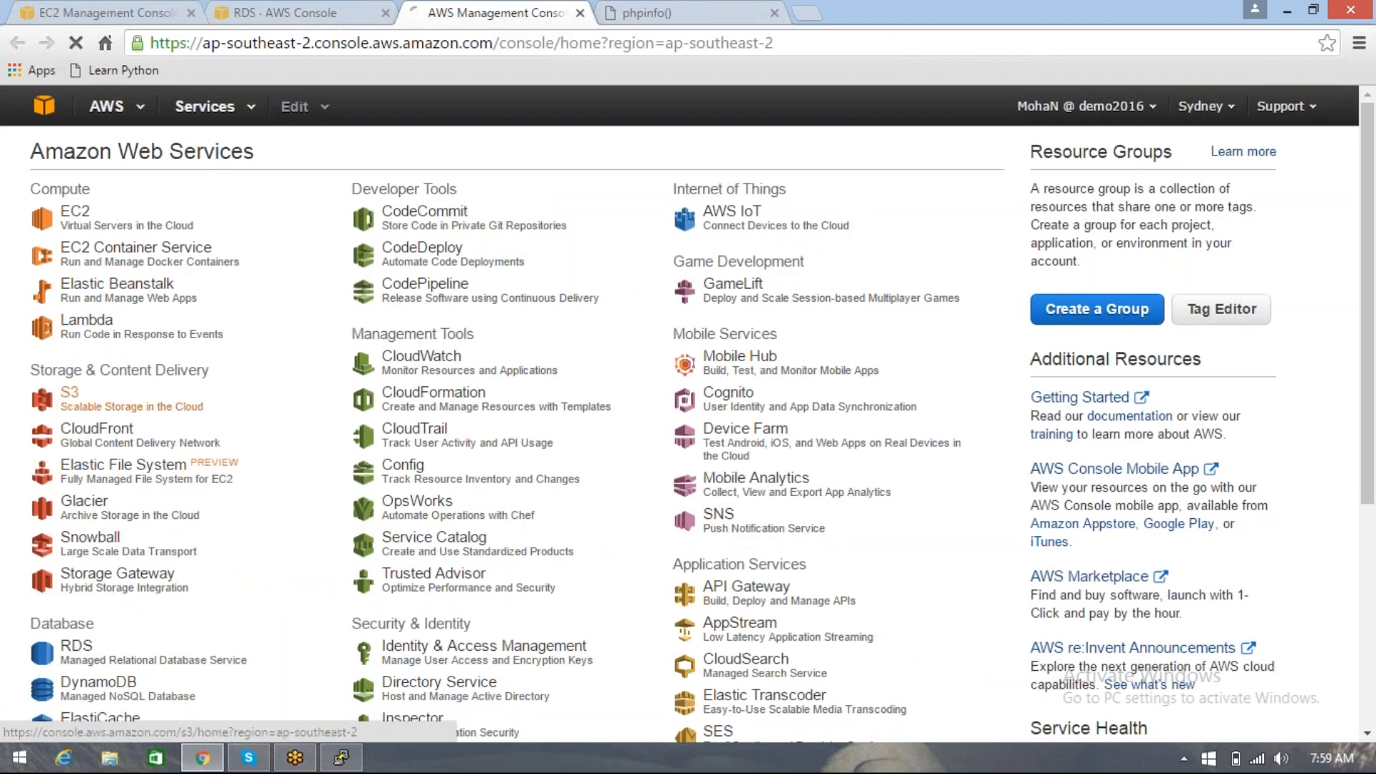
pyautogui.click(330, 9)
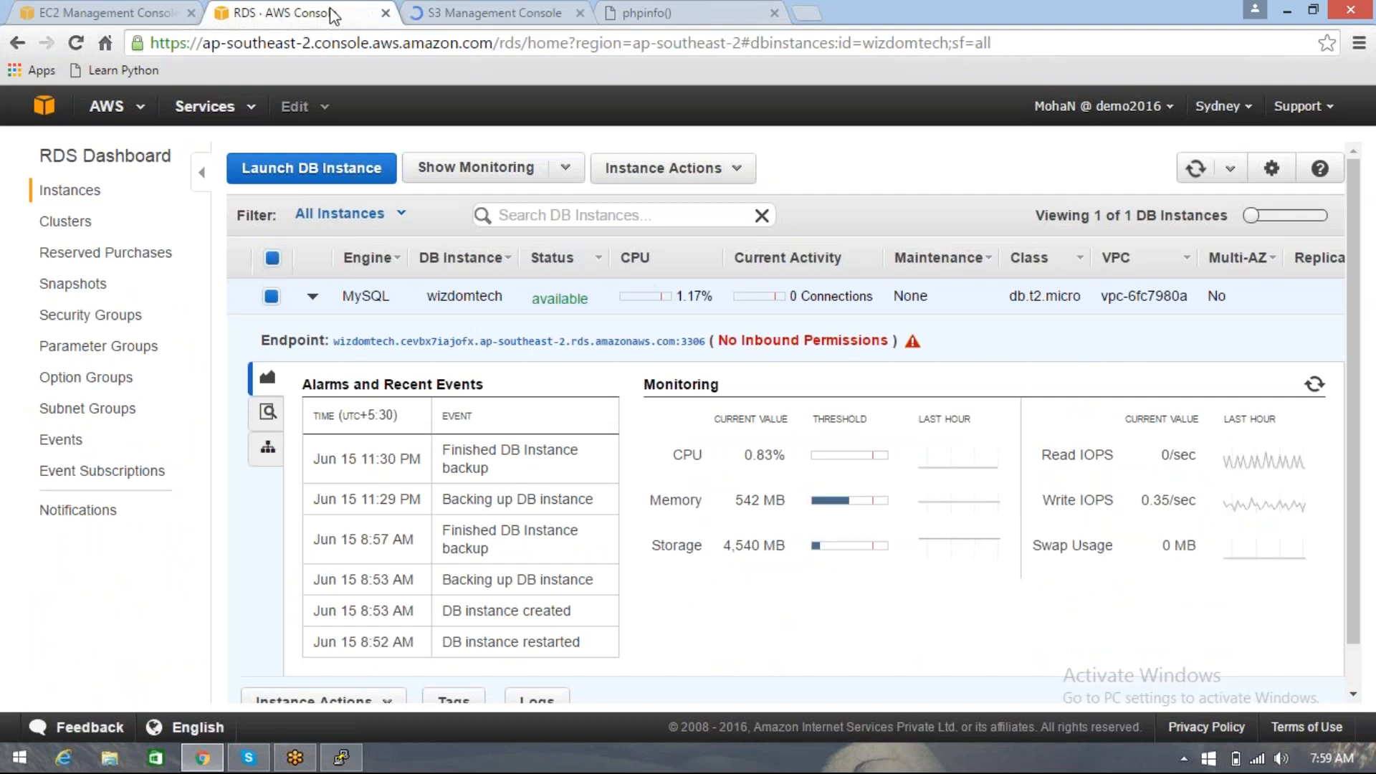
pyautogui.click(523, 14)
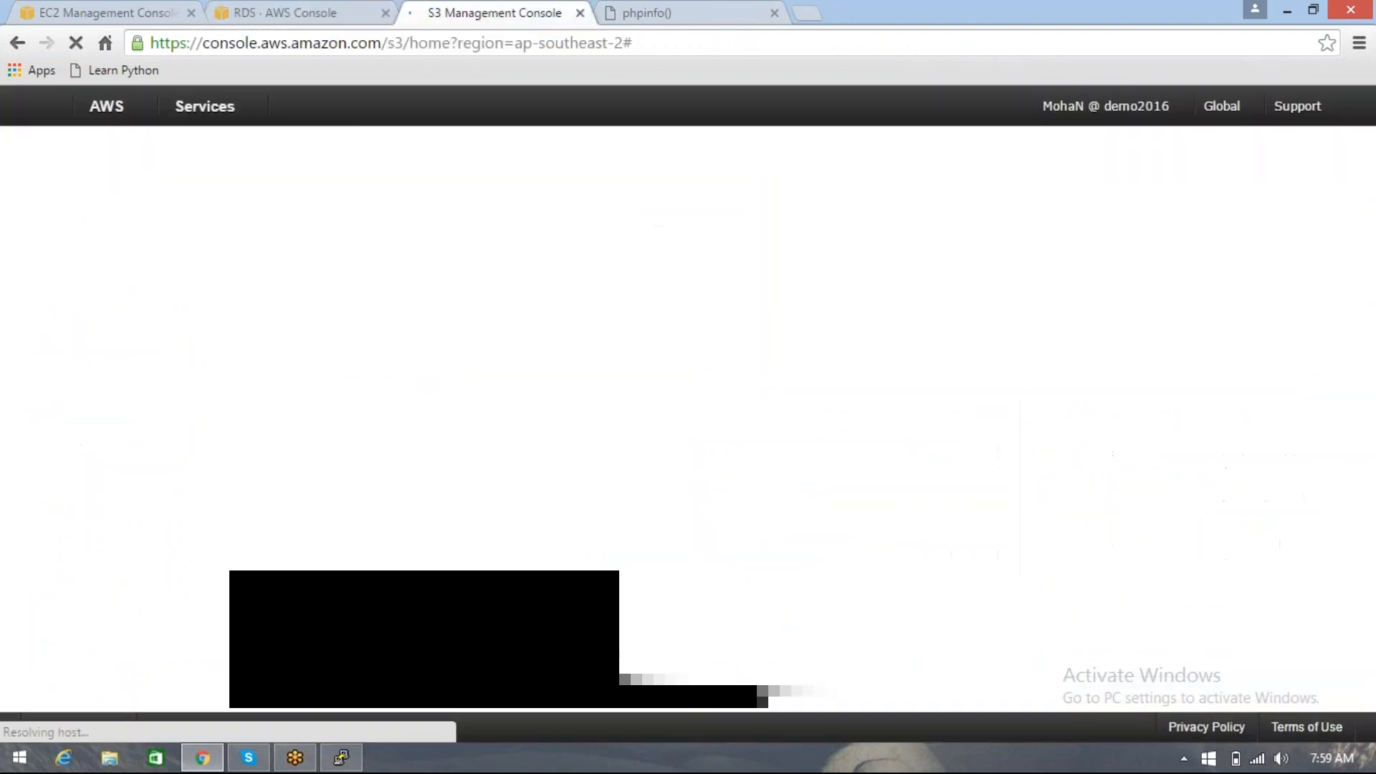
# Step: Switch to PuTTY, dismiss its fatal error dialog and close the inactive session window
pyautogui.click(122, 13)
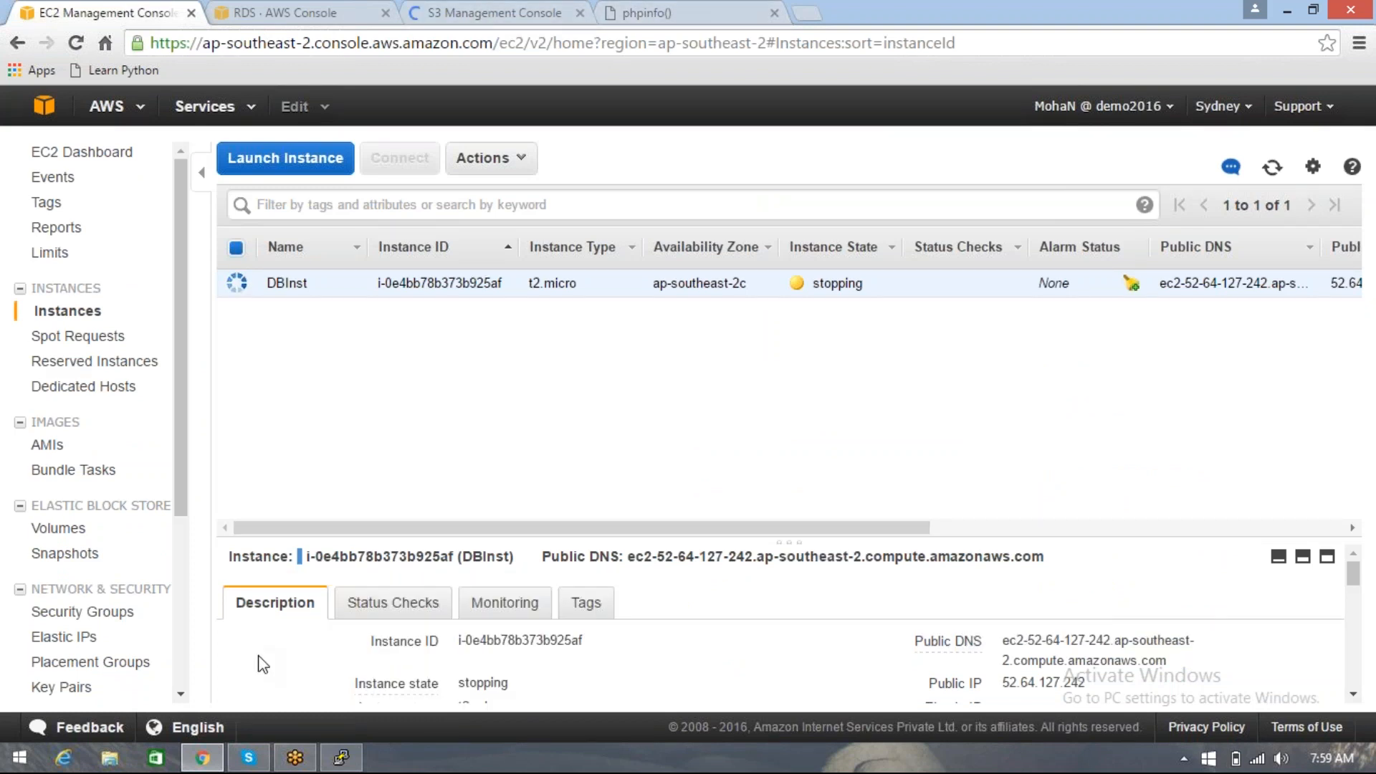
pyautogui.click(342, 758)
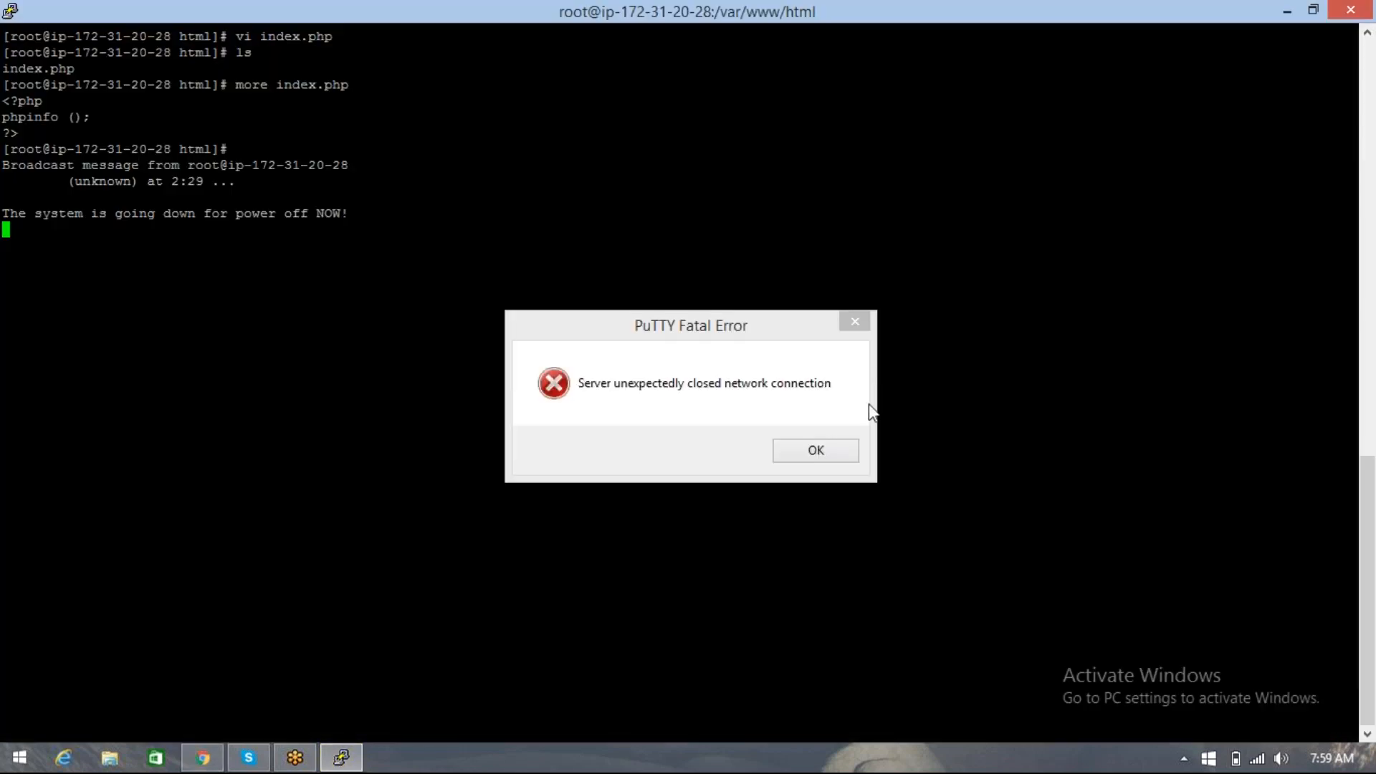
pyautogui.click(819, 461)
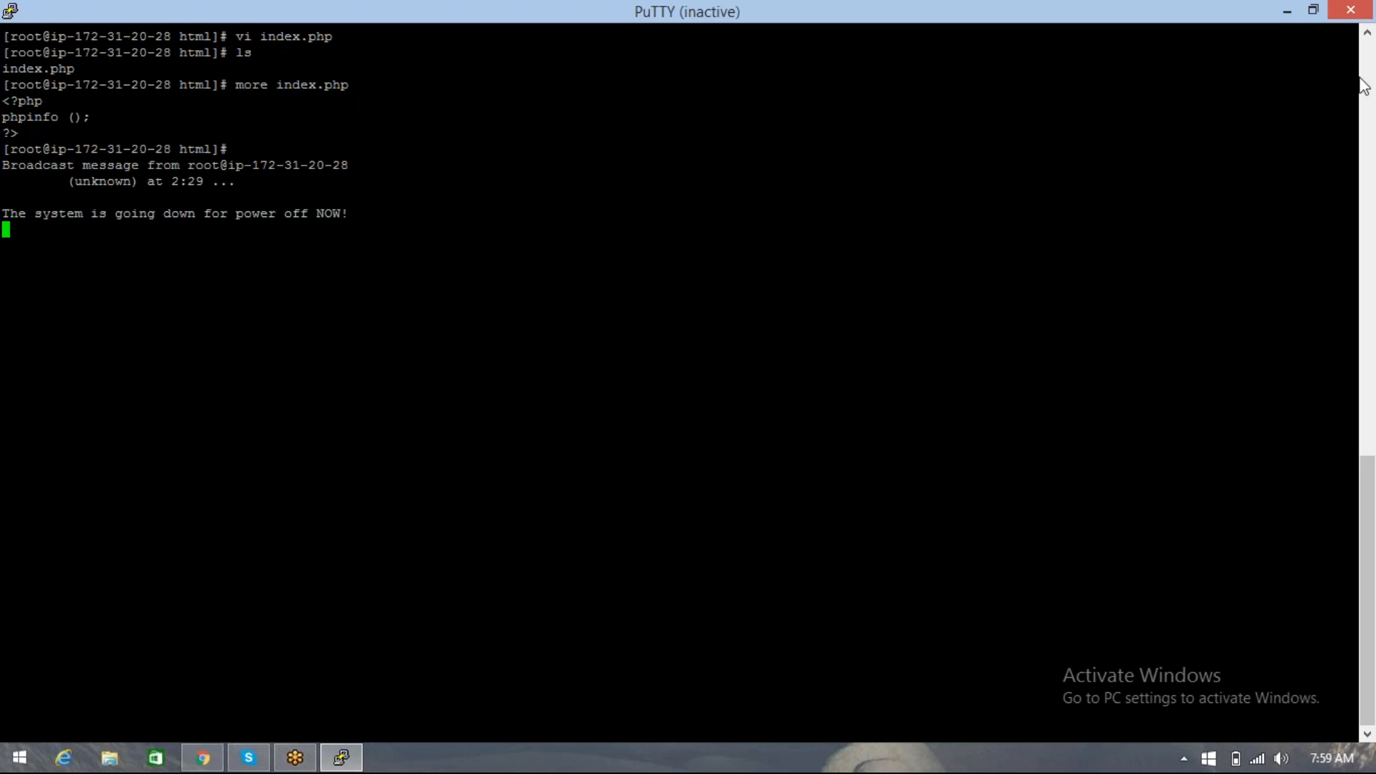
pyautogui.click(1351, 13)
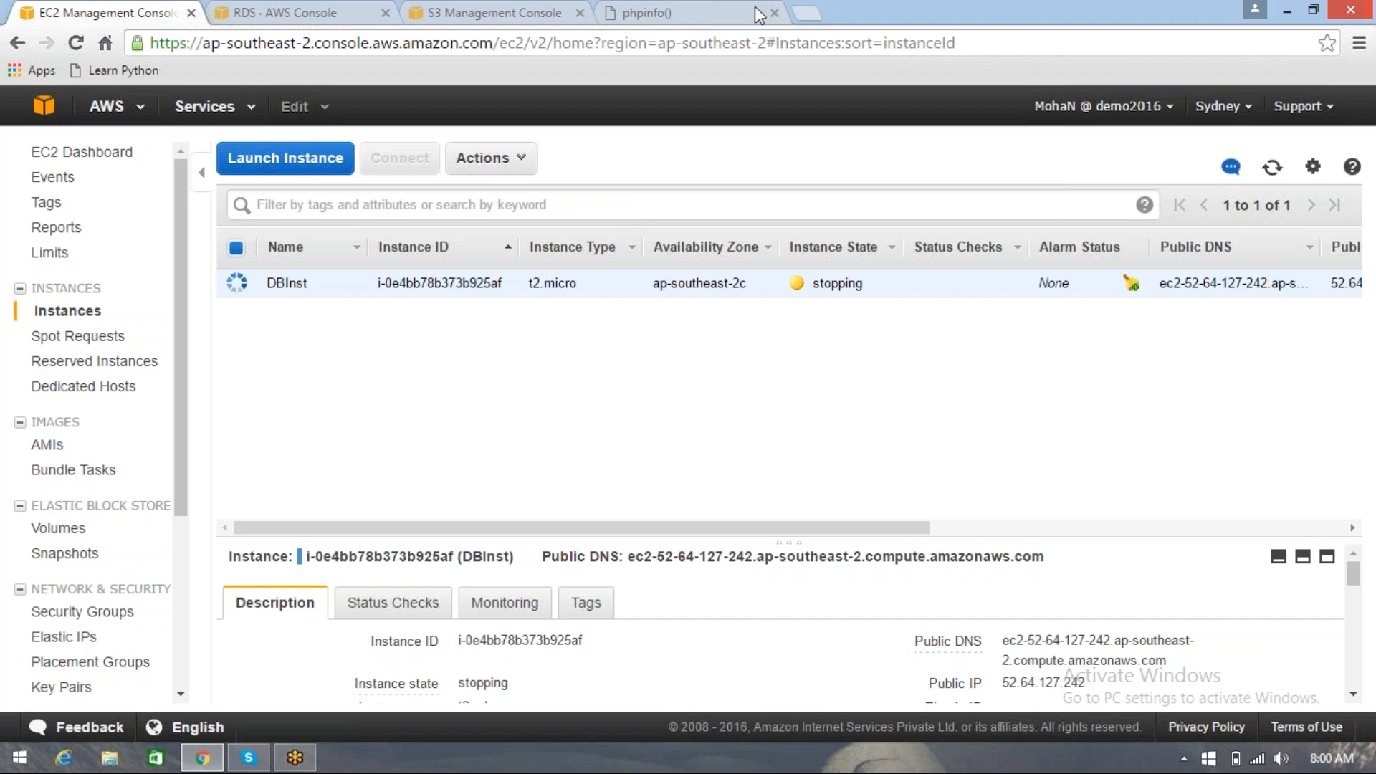
# Step: Search Google for "online editor" in a new tab and refine the search to "online text editor"
pyautogui.click(810, 15)
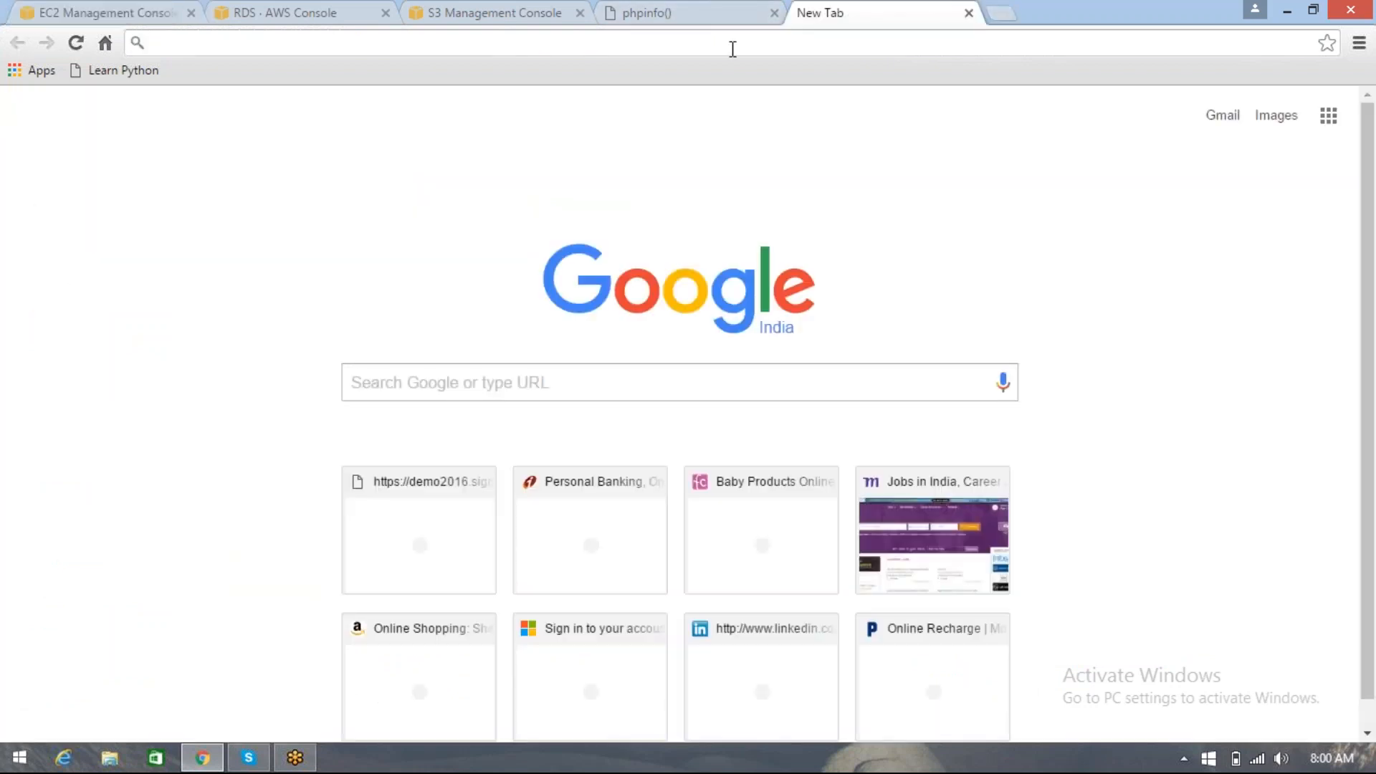
pyautogui.write('online')
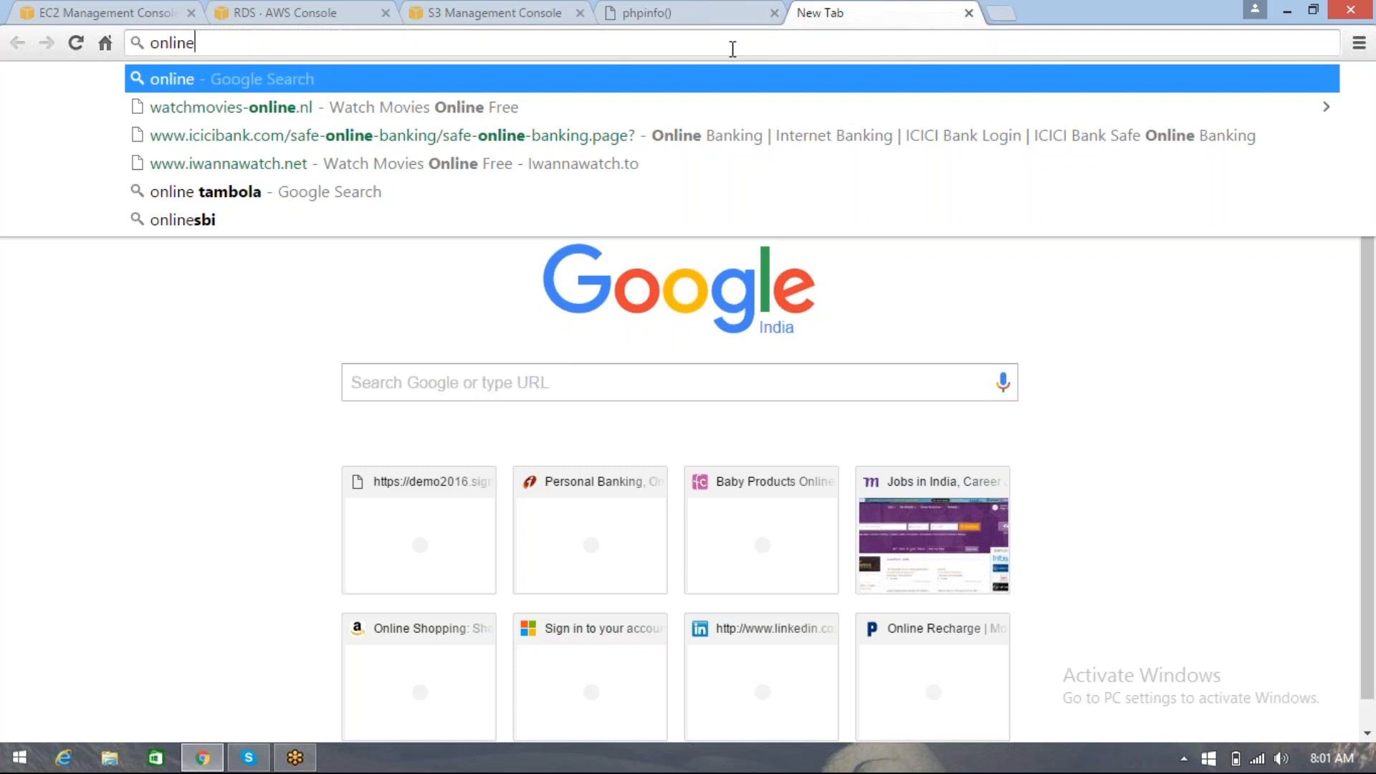
pyautogui.write('editor')
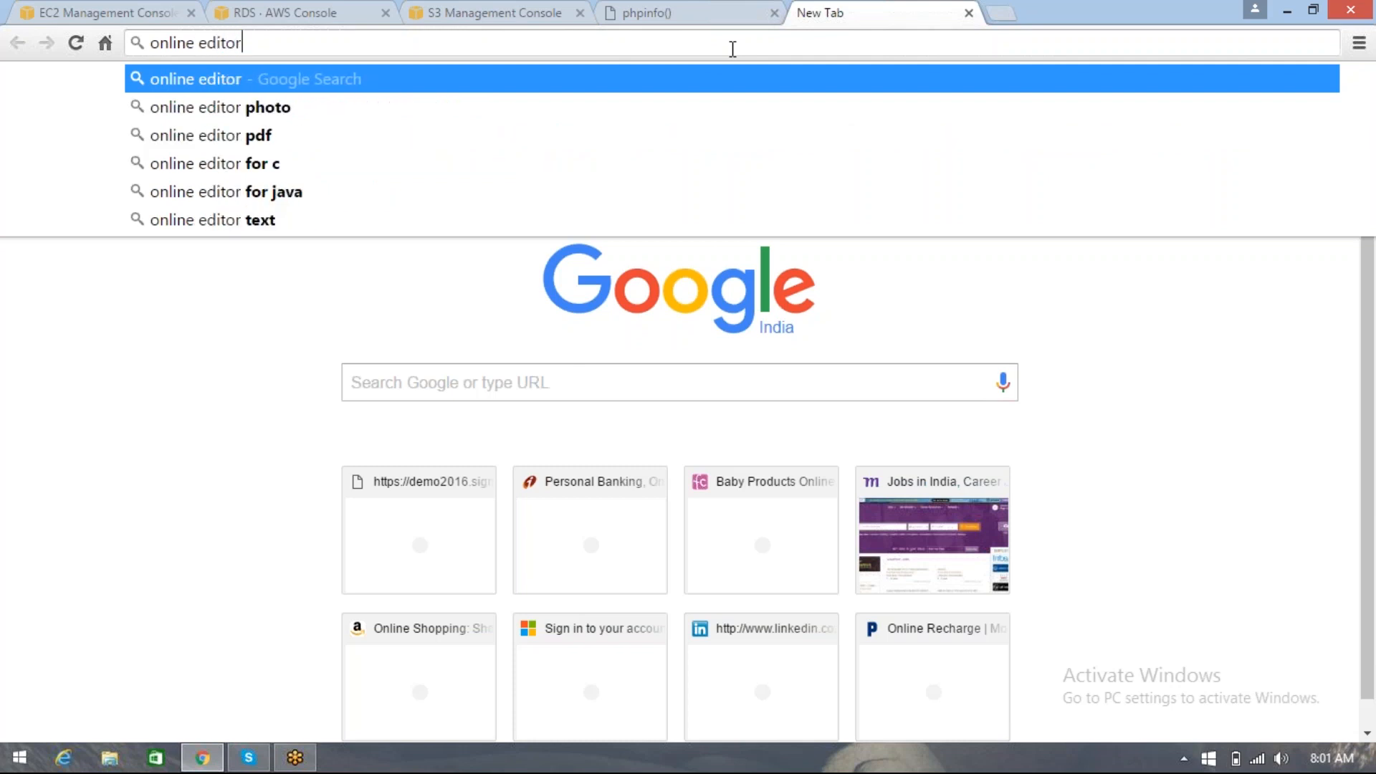
pyautogui.press('Return')
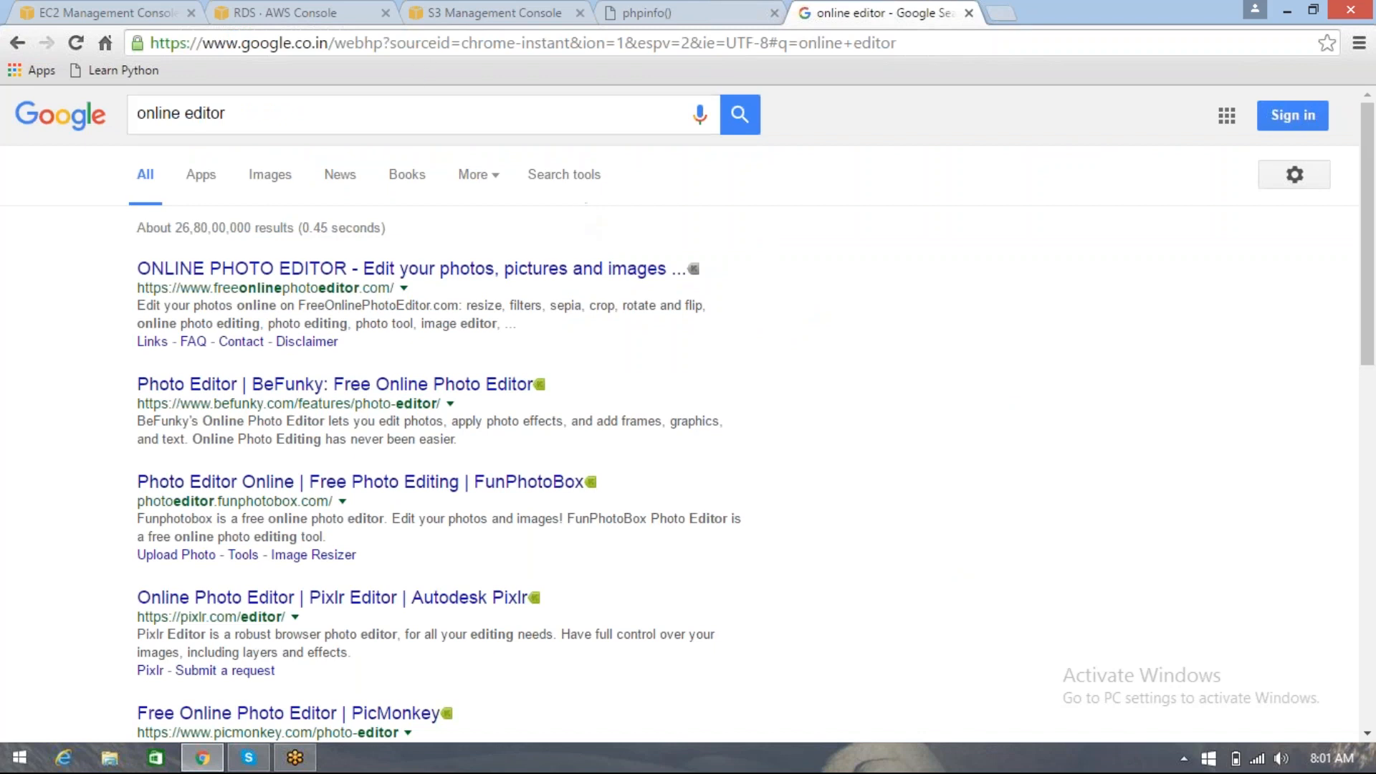
pyautogui.click(189, 113)
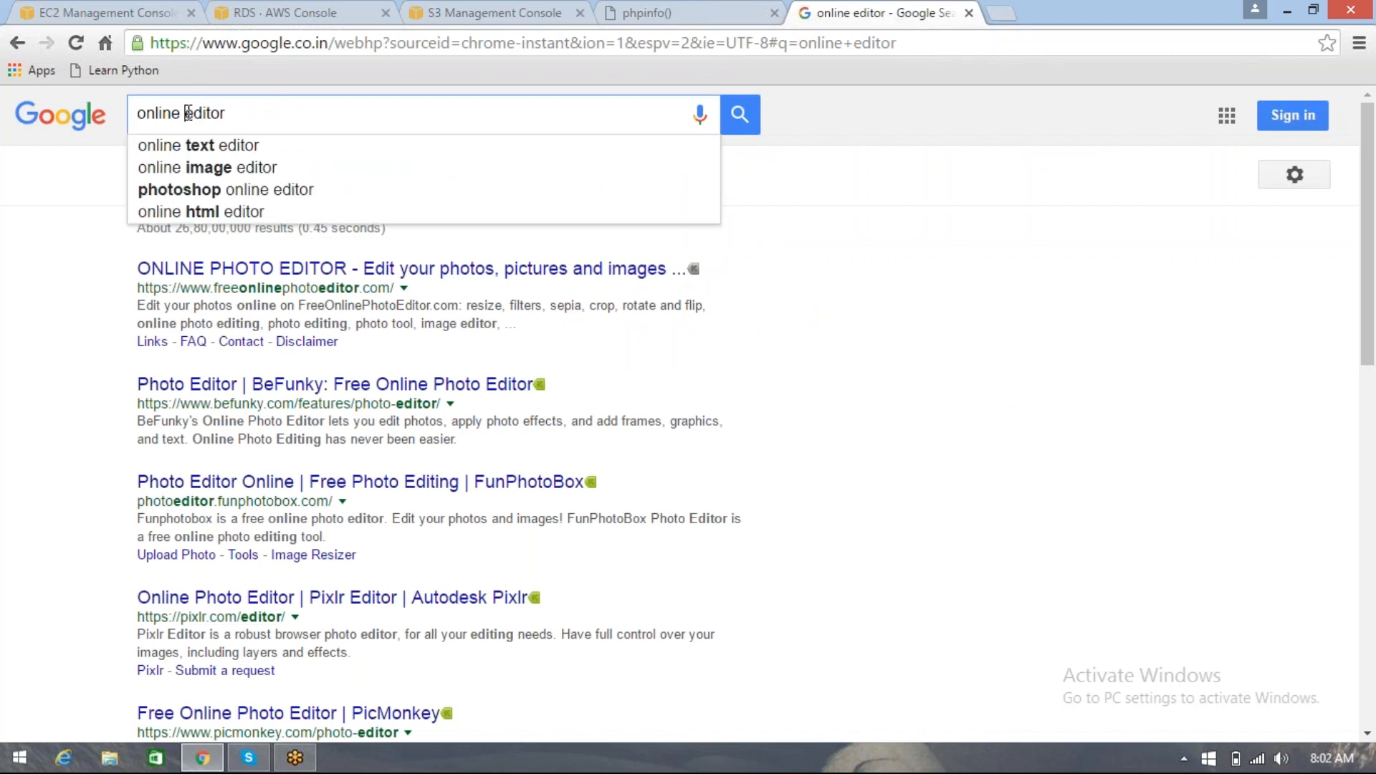
pyautogui.press('Down')
pyautogui.press('Return')
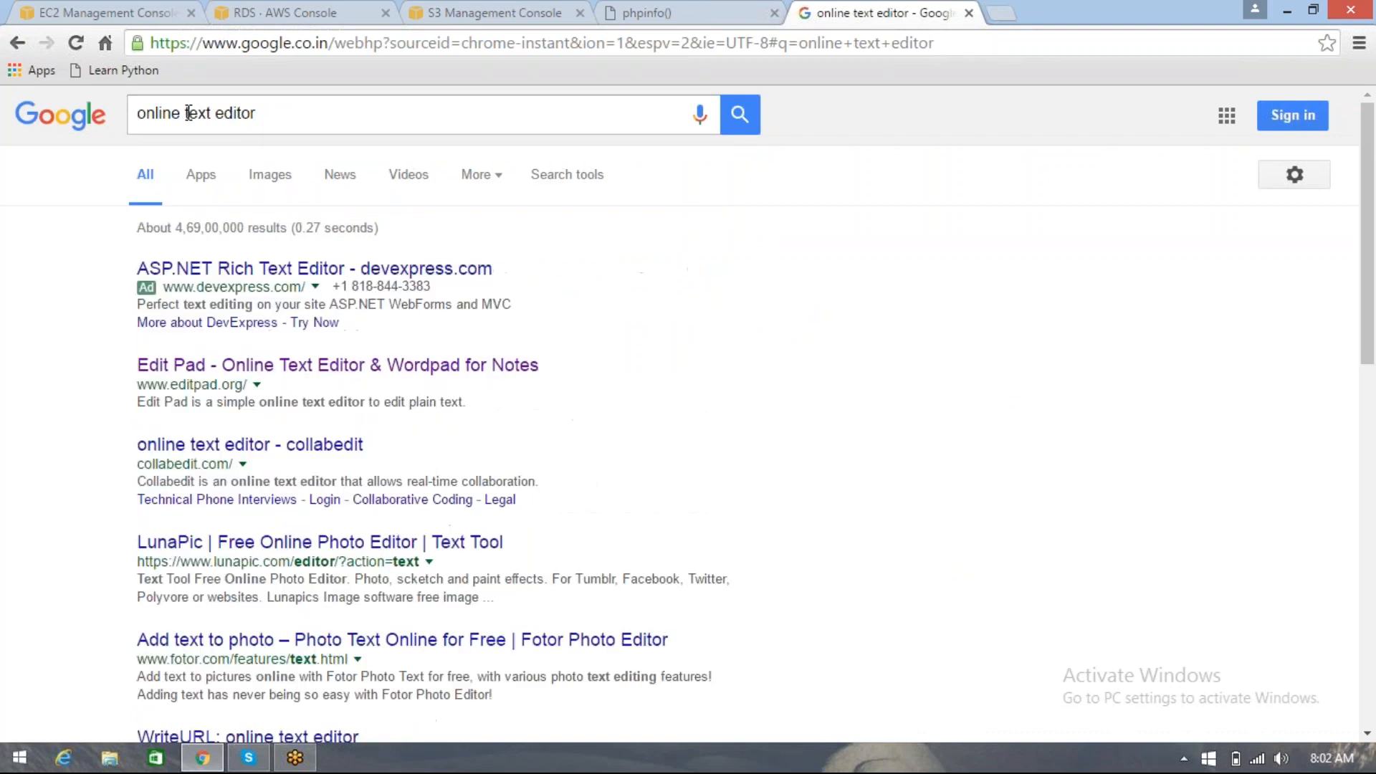
# Step: Open the Edit Pad result in a new tab and clear its text area for writing
pyautogui.rightClick(281, 369)
pyautogui.click(316, 377)
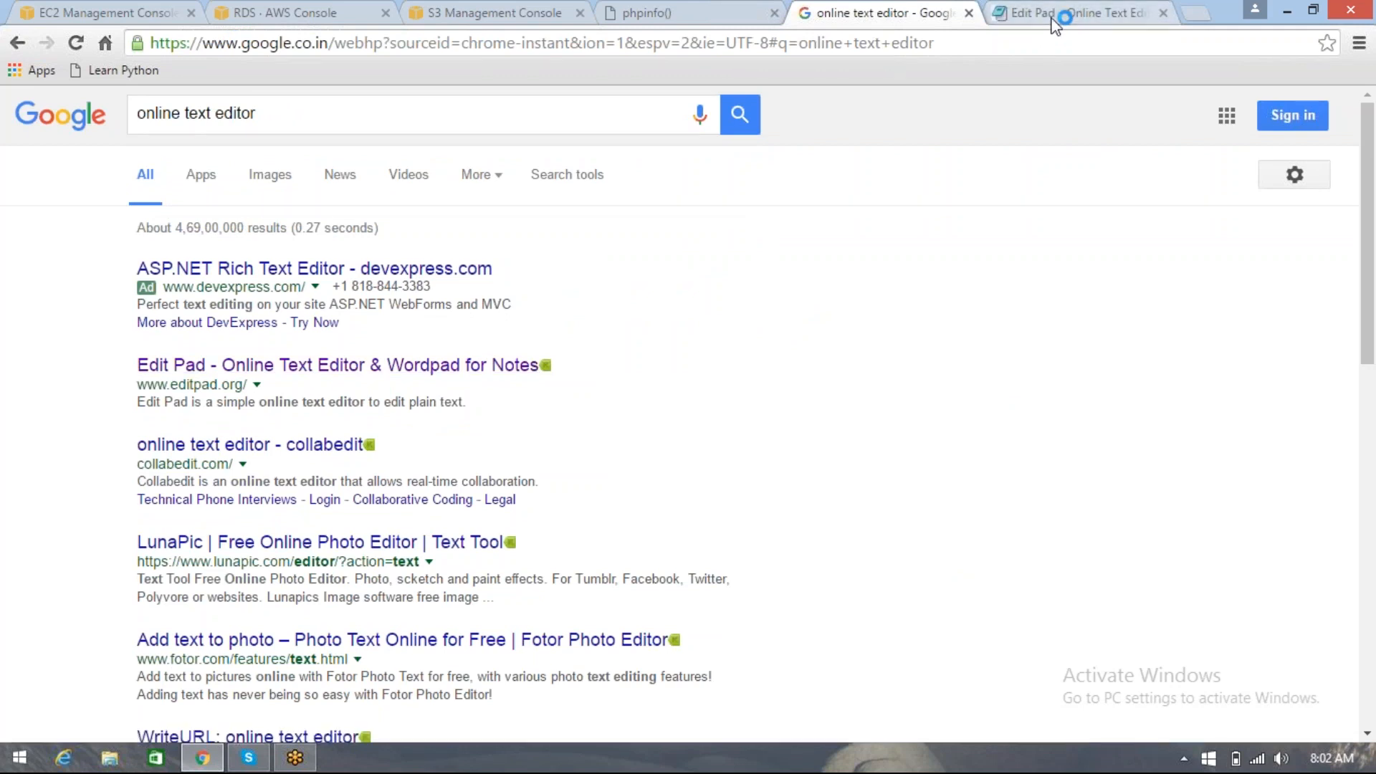
pyautogui.click(1056, 21)
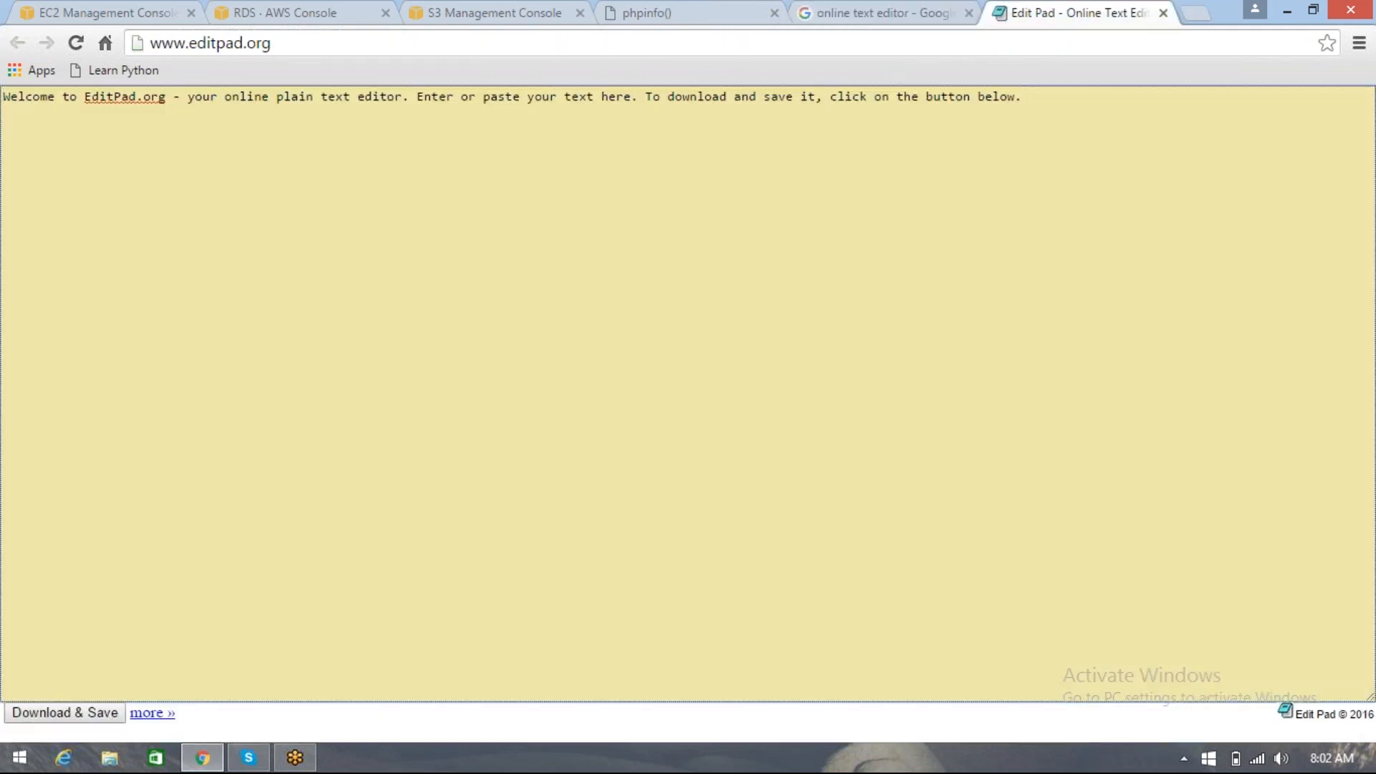
pyautogui.click(817, 154)
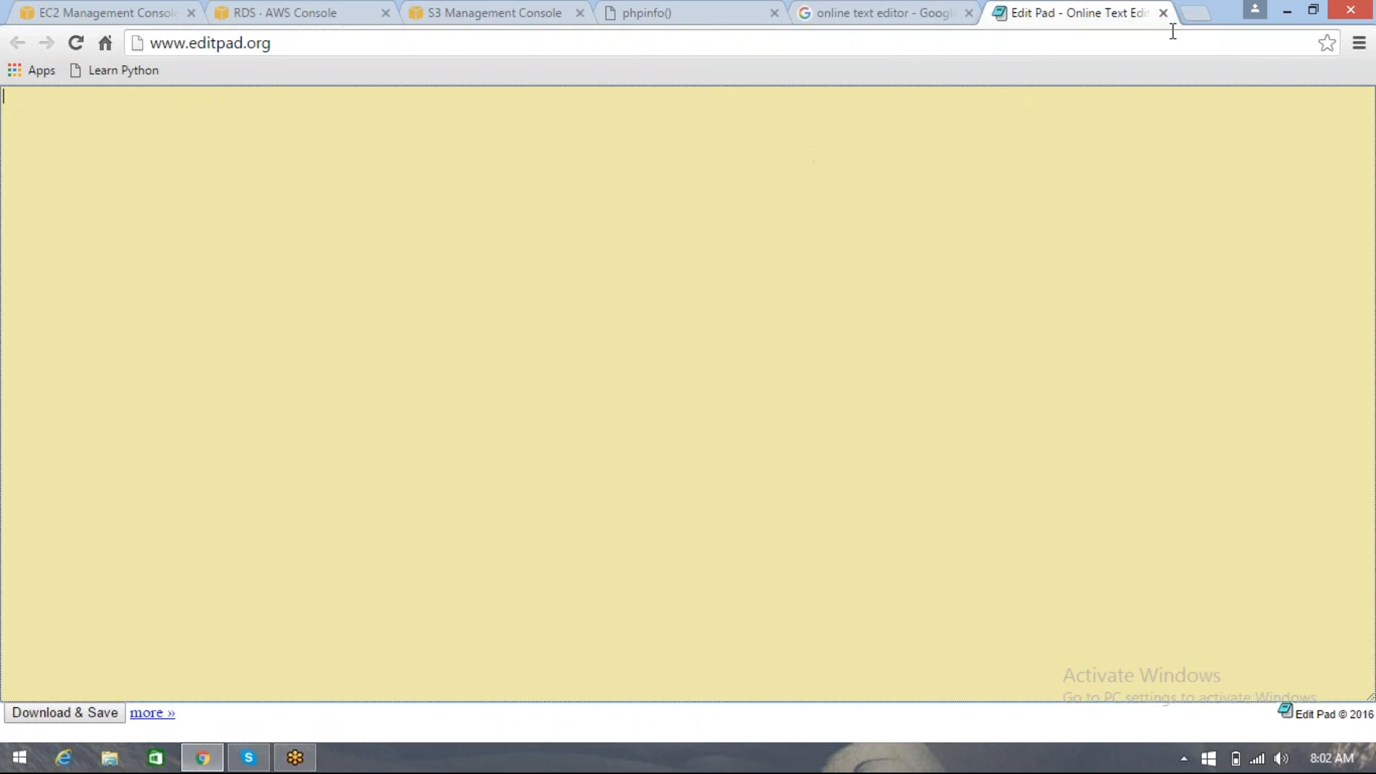
# Step: Minimize the browser, open rds.sh.txt from the desktop in Notepad and maximize its window
pyautogui.click(1287, 10)
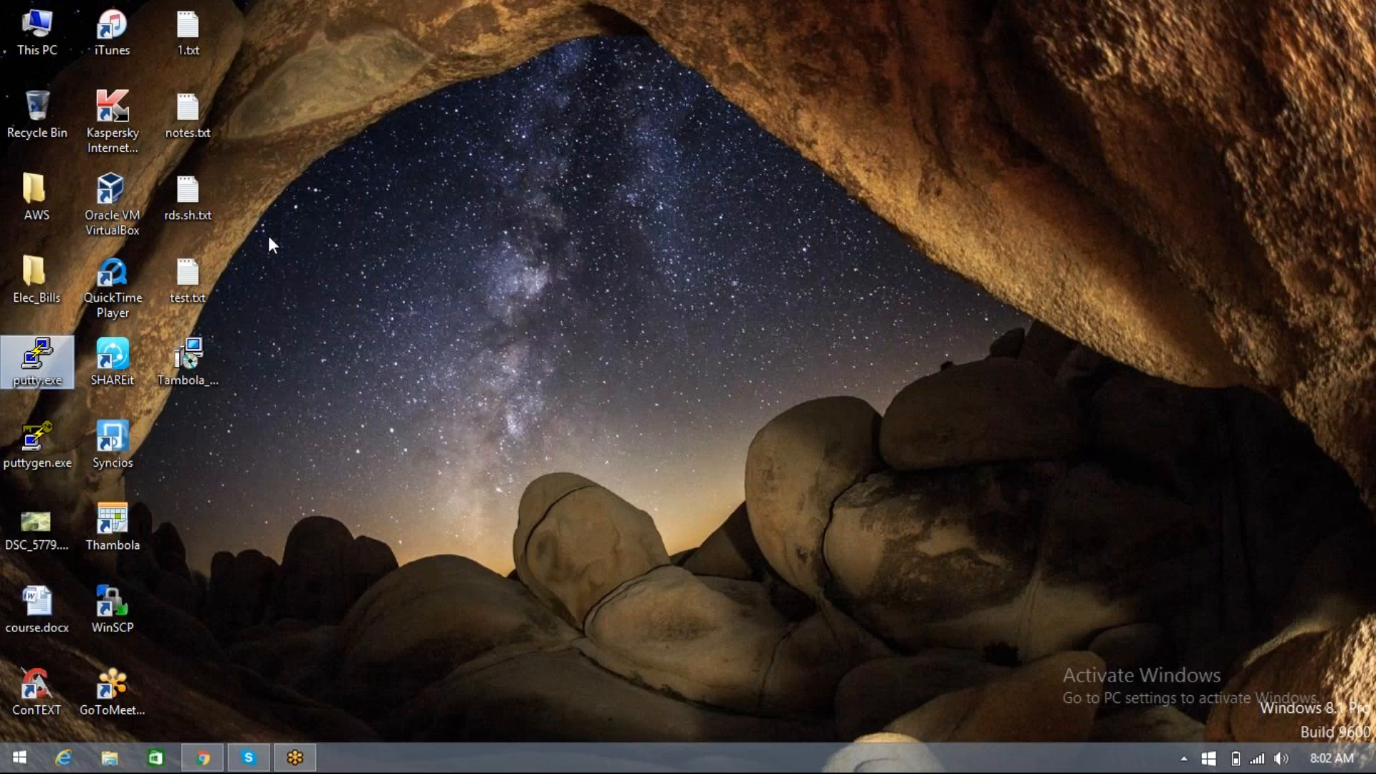
pyautogui.doubleClick(182, 196)
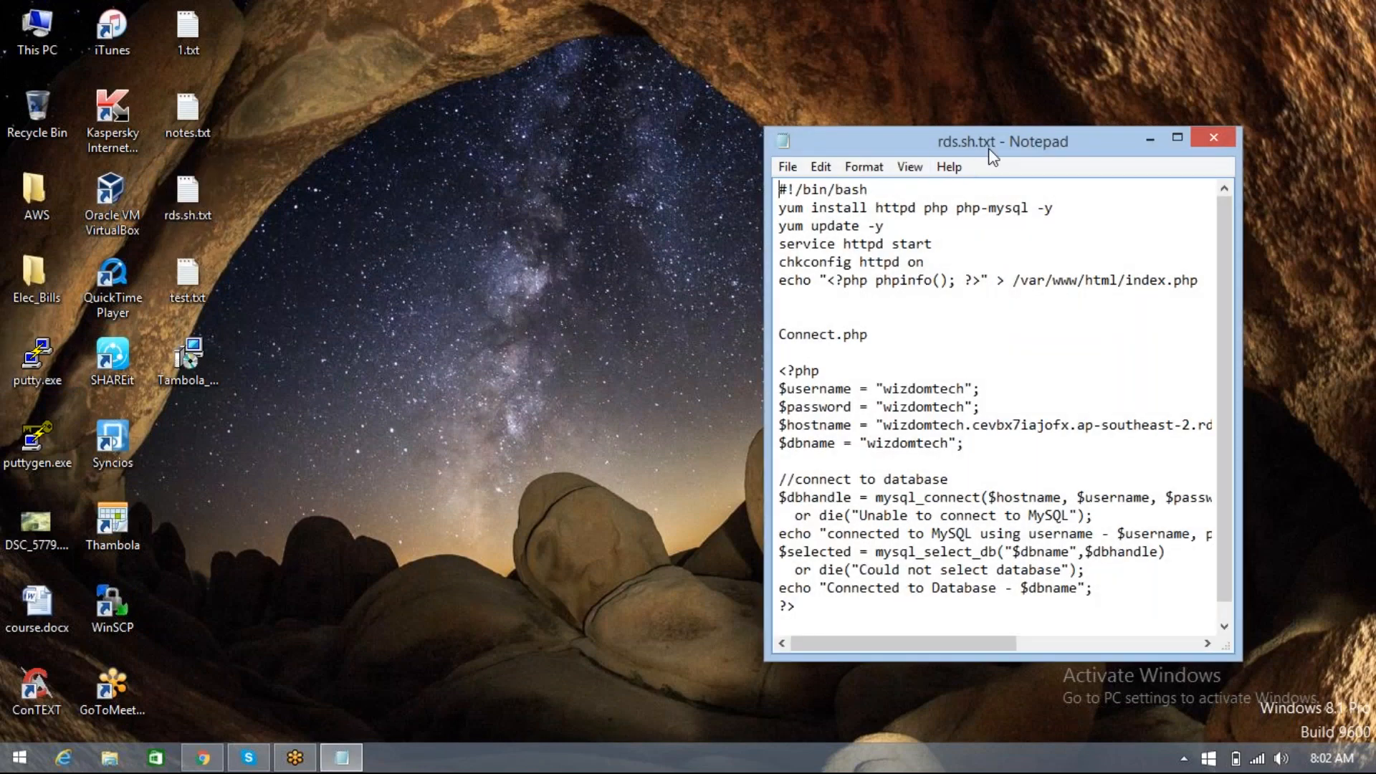
pyautogui.moveTo(992, 147); pyautogui.dragTo(655, 94)
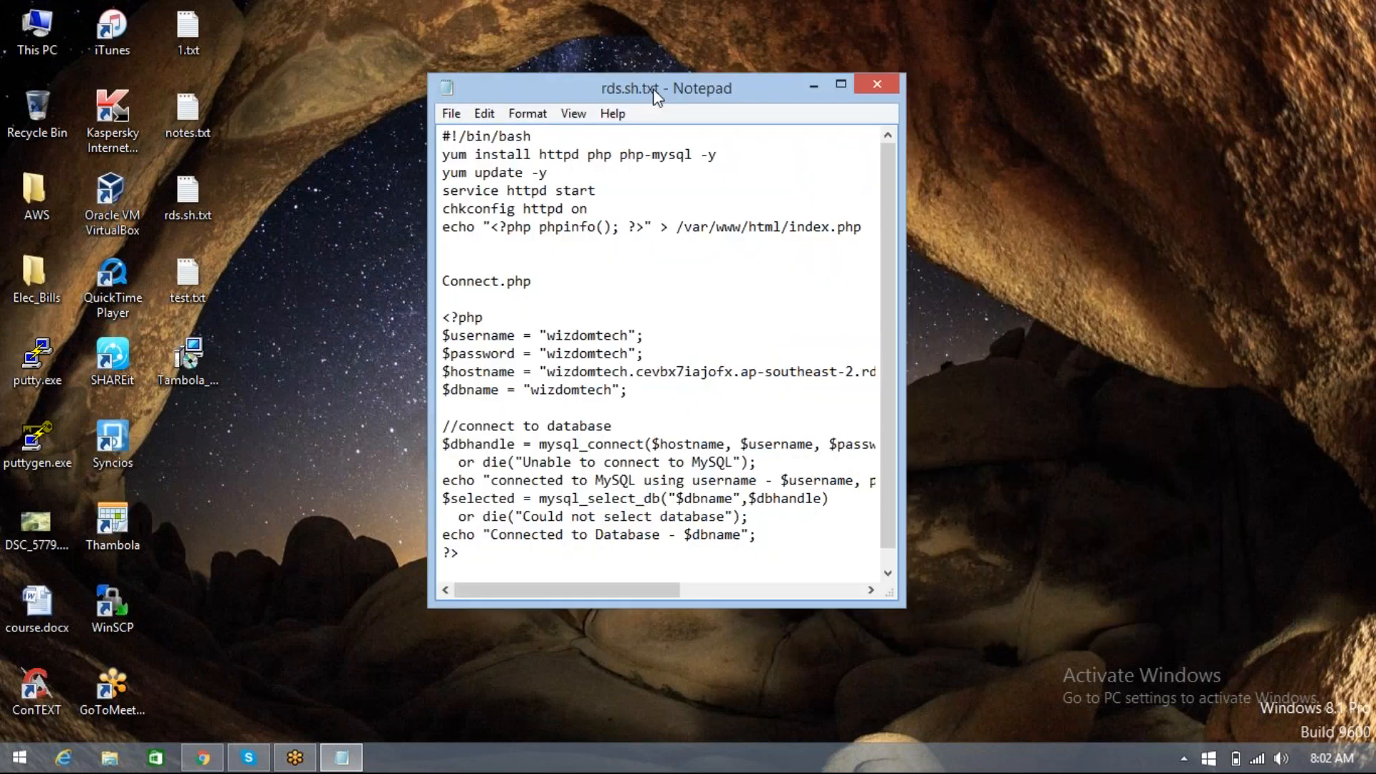
pyautogui.click(841, 84)
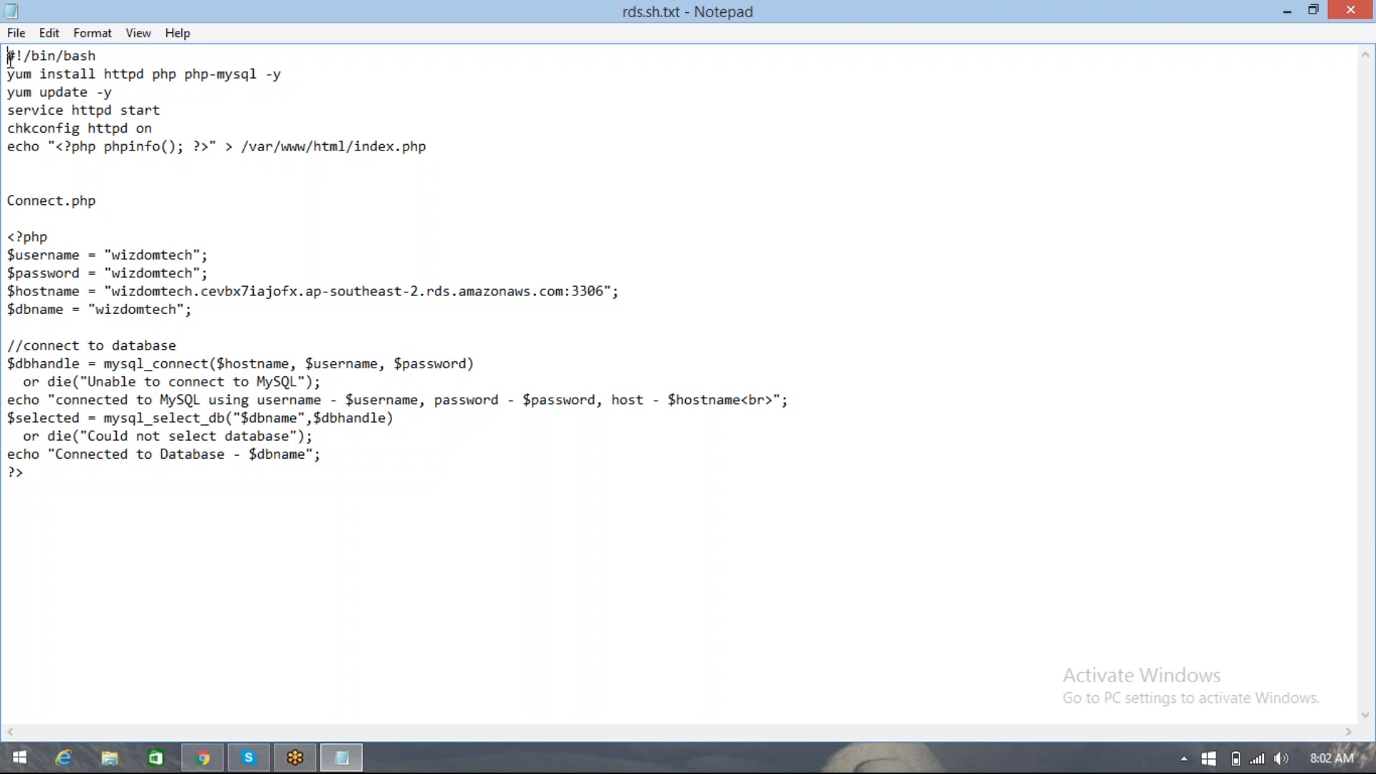
# Step: Review the bash setup commands and the Connect.php database credentials in rds.sh.txt, and switch back to Chrome
pyautogui.moveTo(10, 59); pyautogui.dragTo(464, 157)
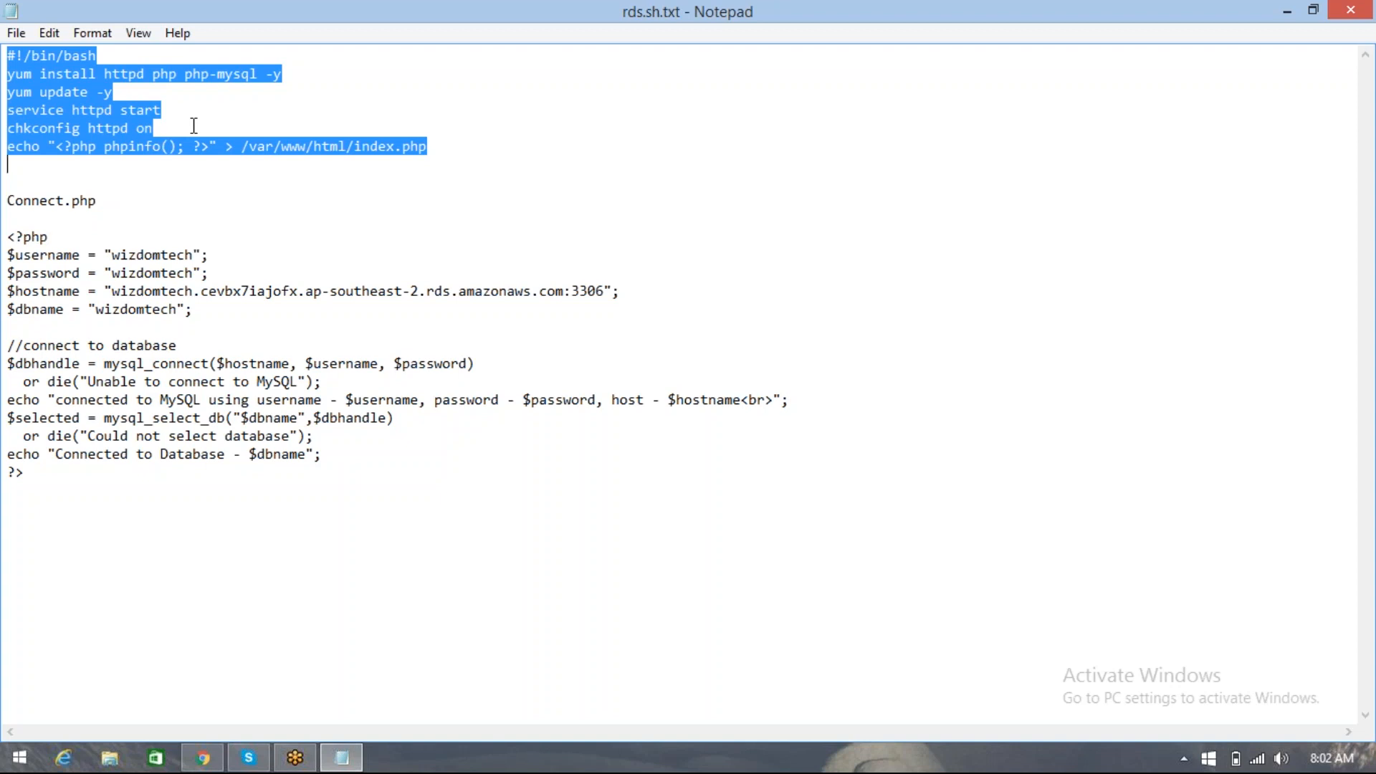
pyautogui.click(443, 148)
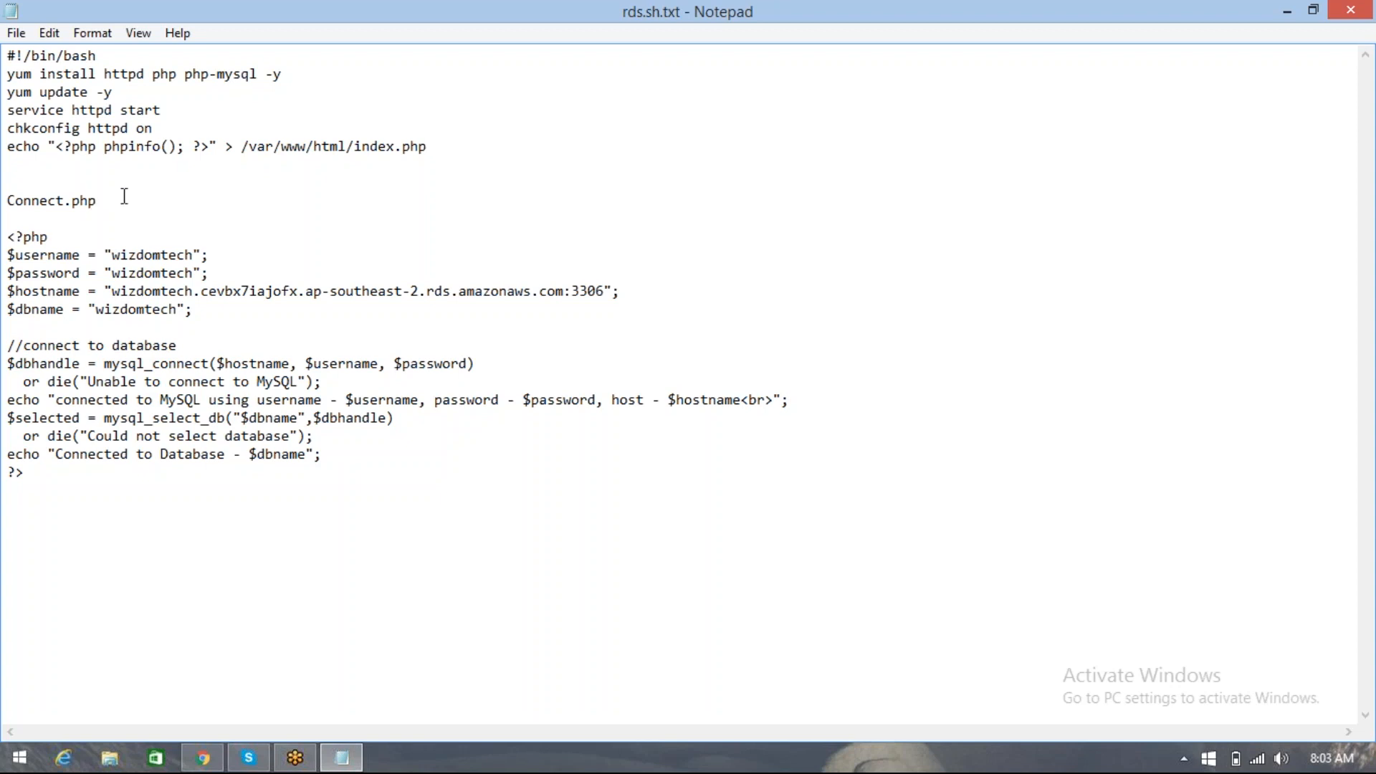
pyautogui.doubleClick(39, 236)
pyautogui.doubleClick(144, 273)
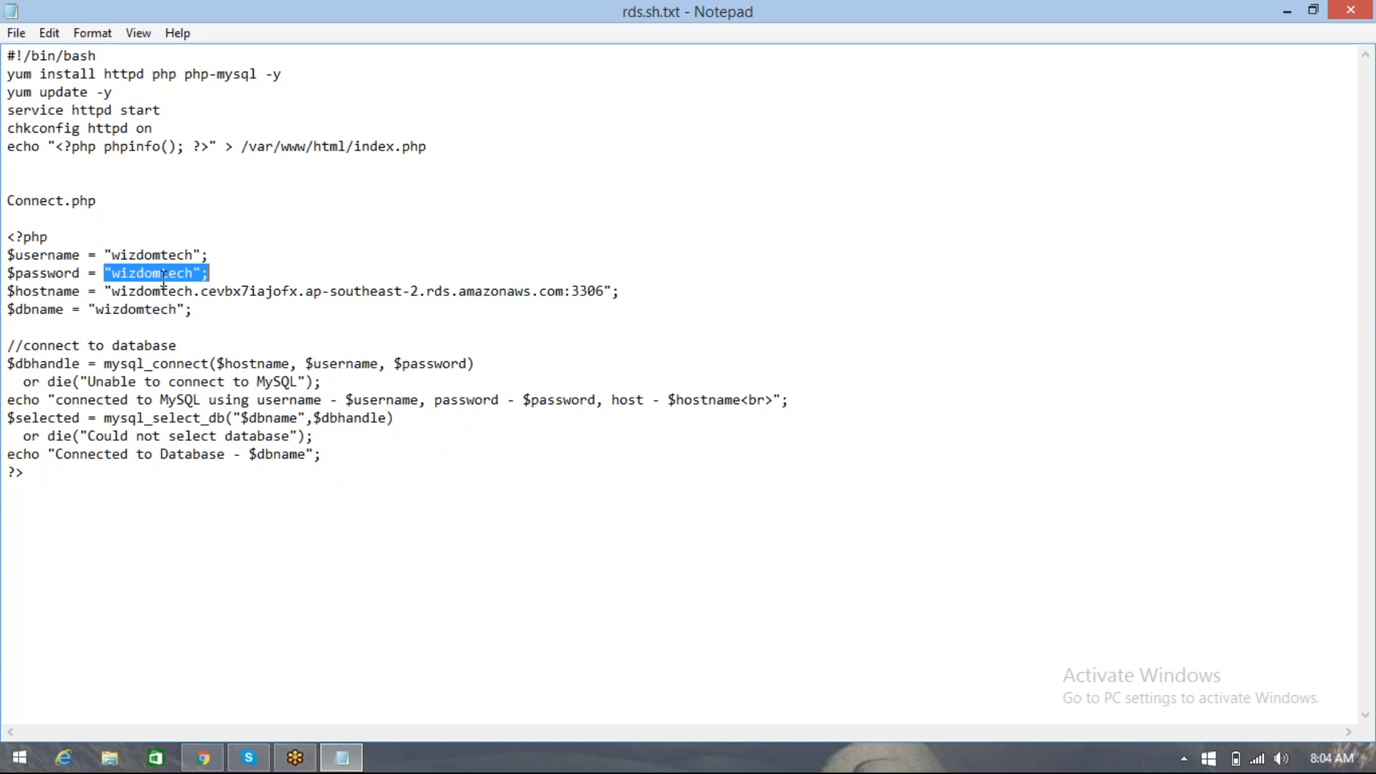
pyautogui.click(119, 273)
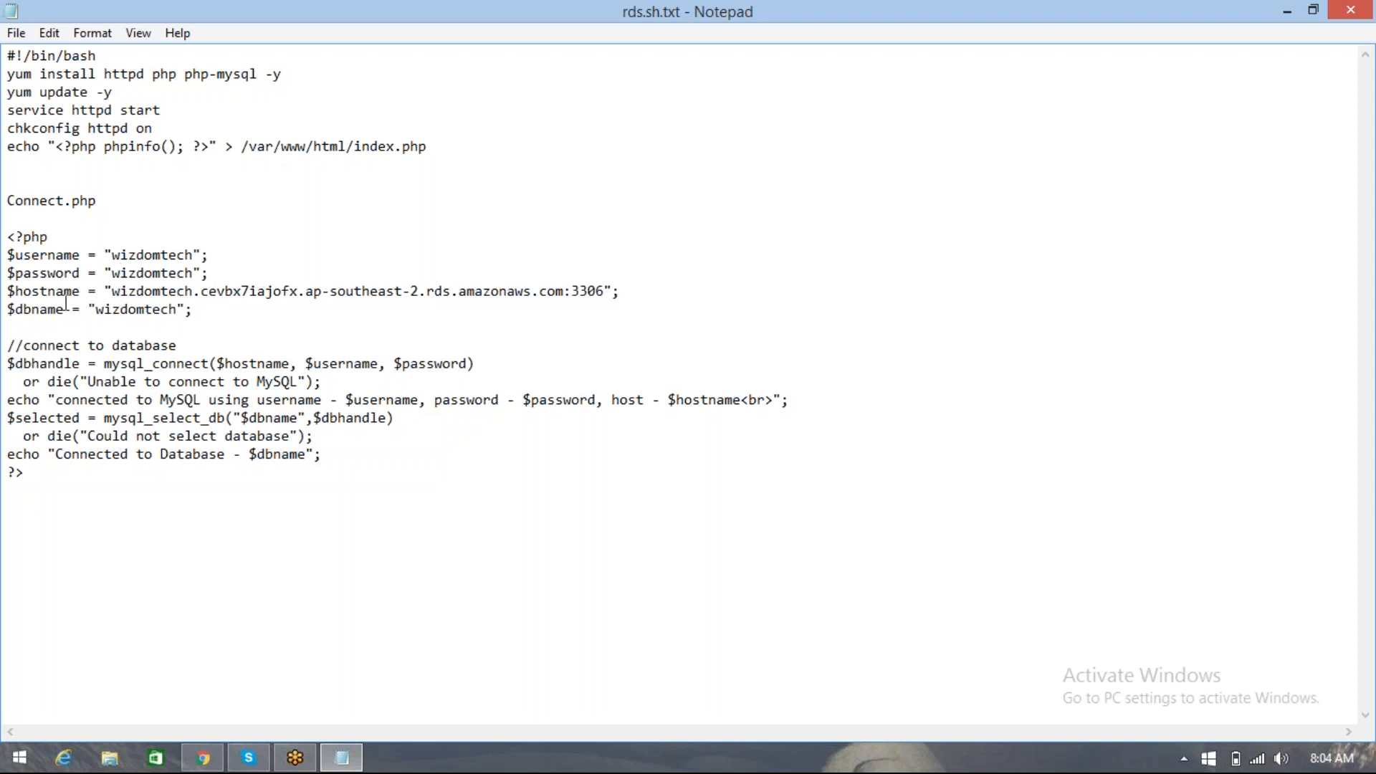
pyautogui.click(210, 762)
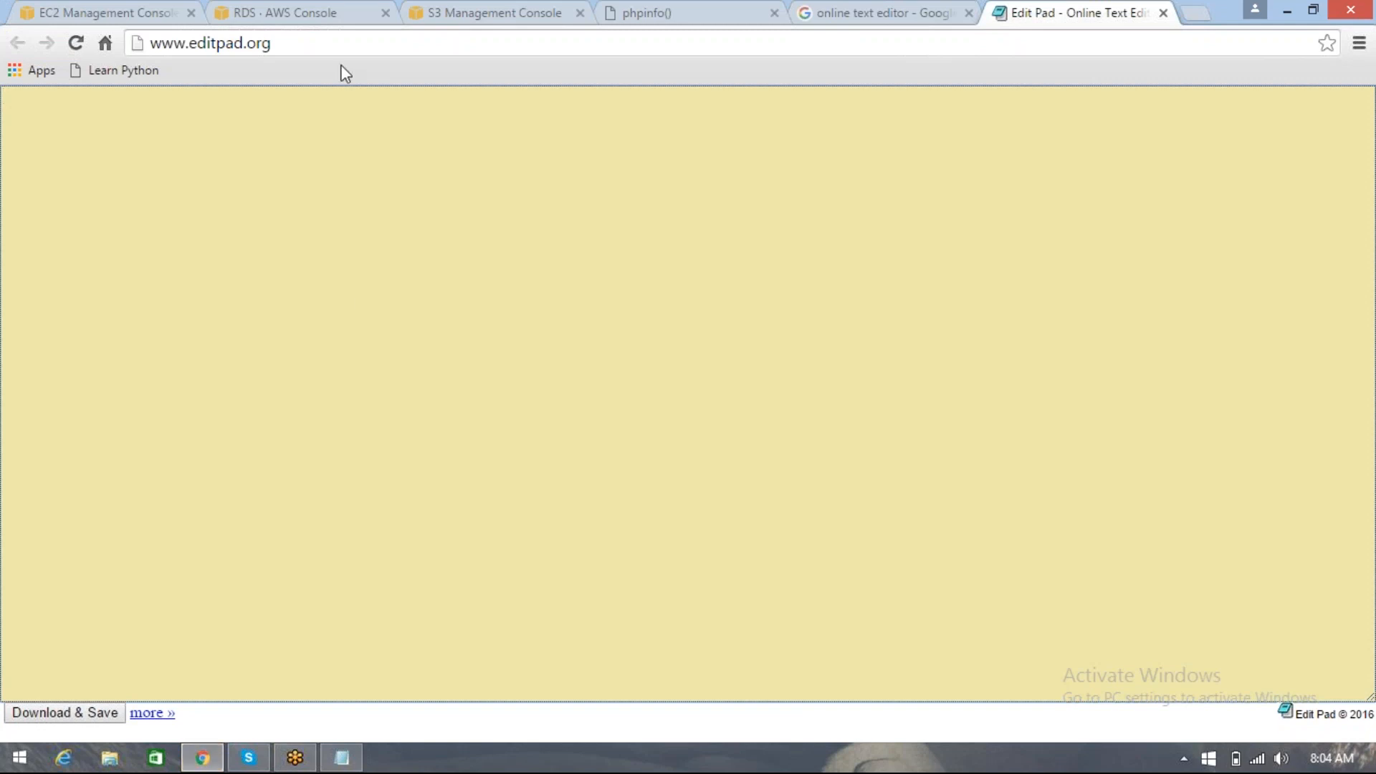
# Step: Compare the wizdomtech instance's endpoint in the RDS console with the $hostname value of Connect.php in rds.sh.txt
pyautogui.click(316, 17)
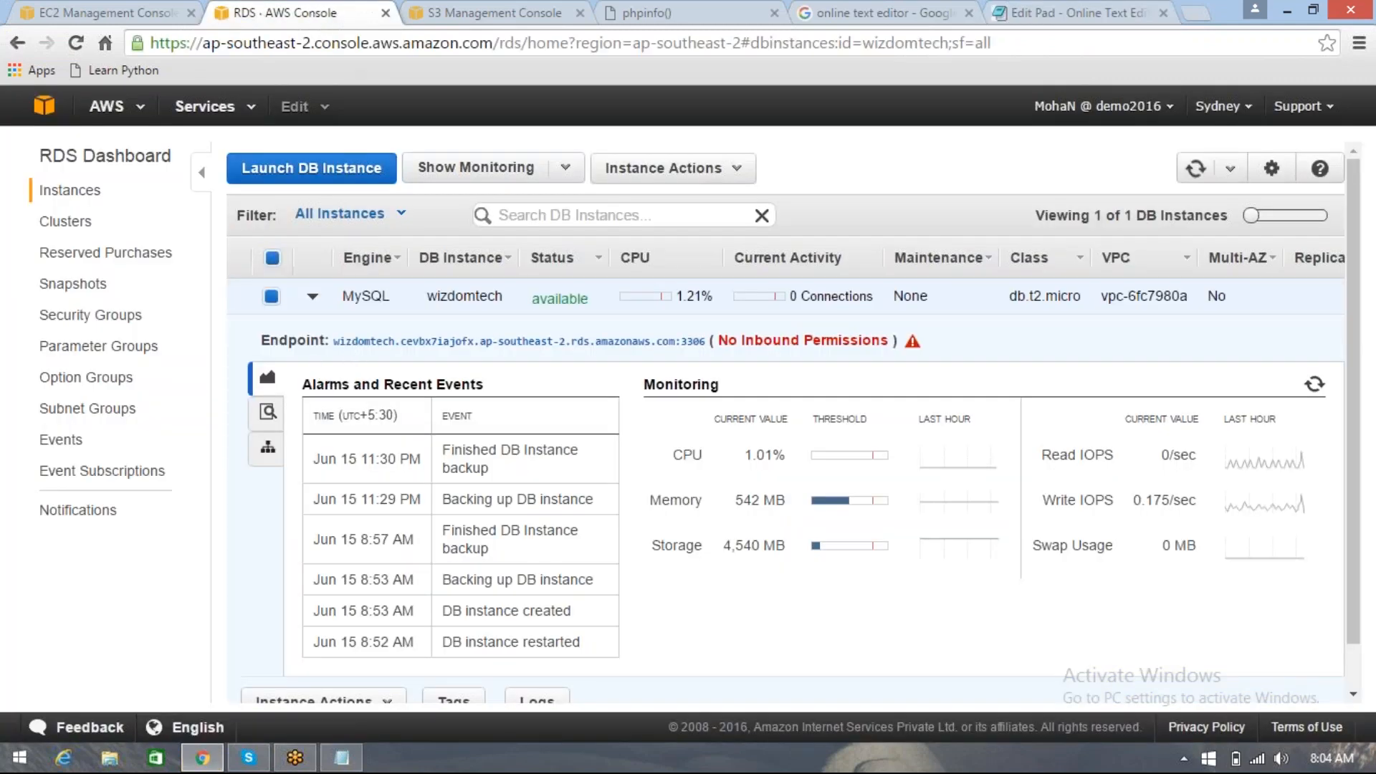
pyautogui.click(416, 342)
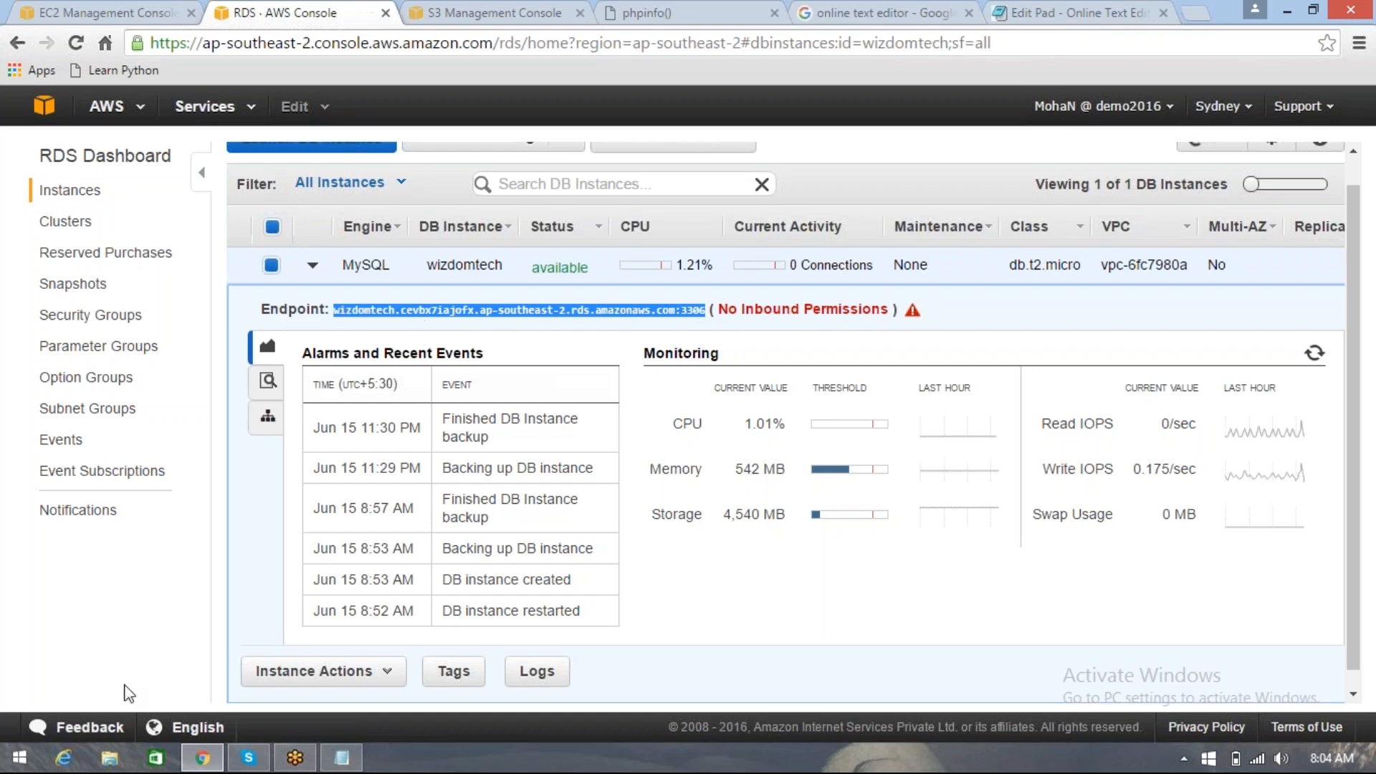
pyautogui.click(226, 759)
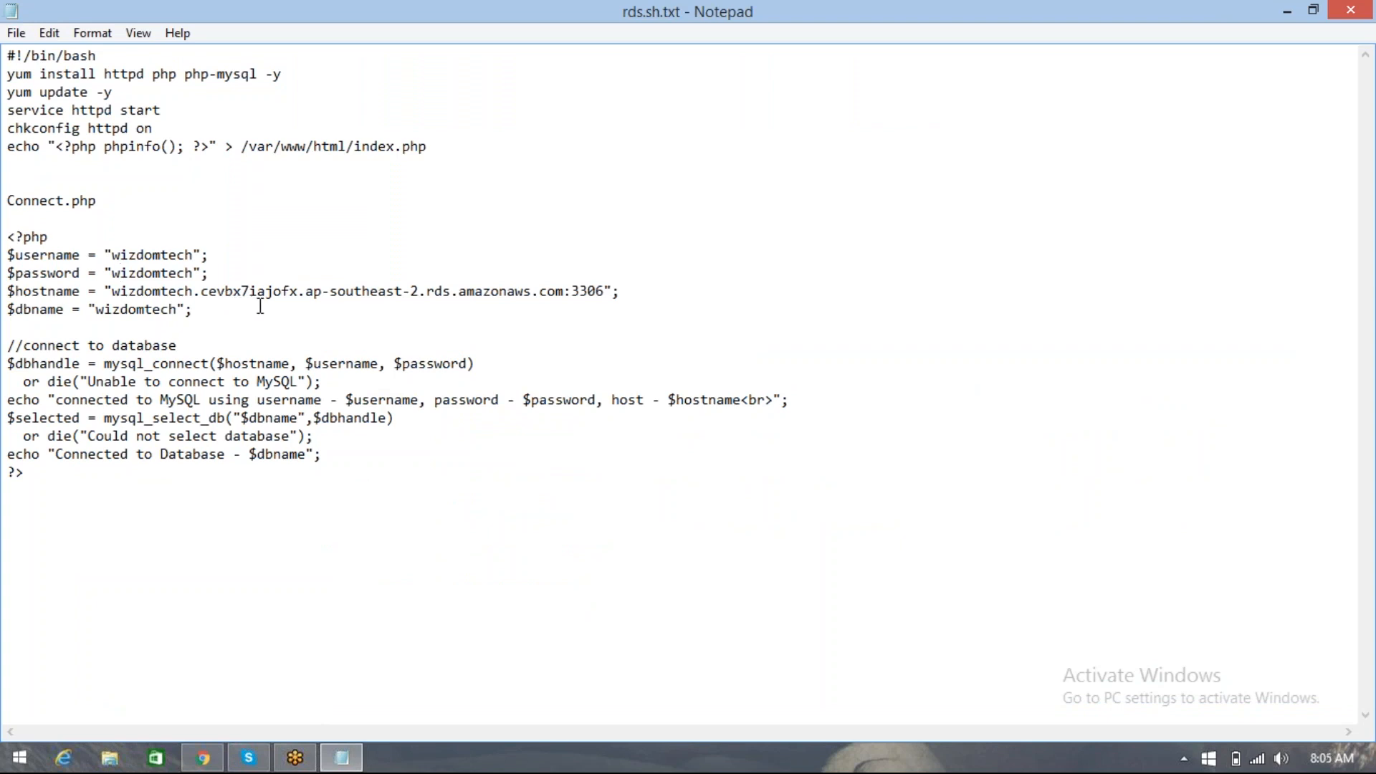
pyautogui.hotkey('alt', 'Tab')
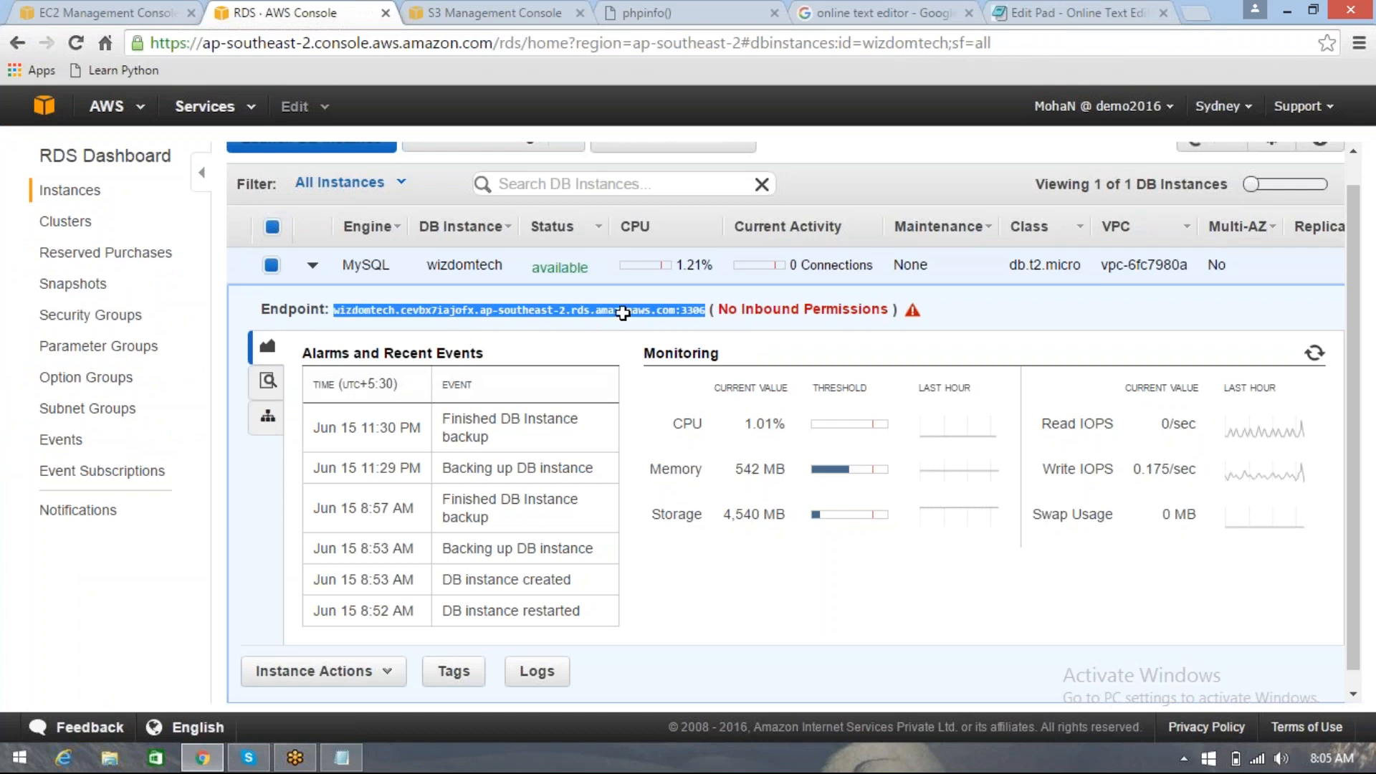
pyautogui.hotkey('alt', 'Tab')
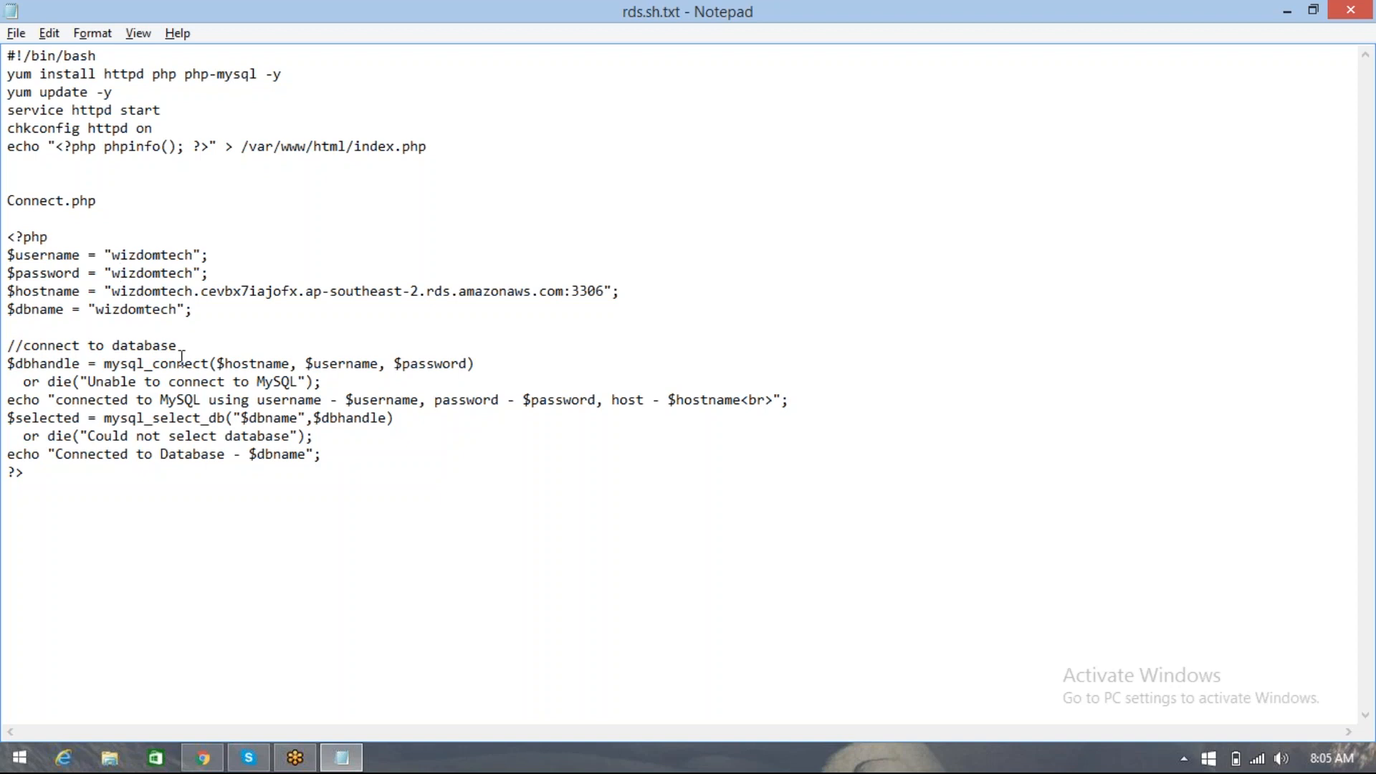
pyautogui.doubleClick(225, 290)
pyautogui.click(226, 290)
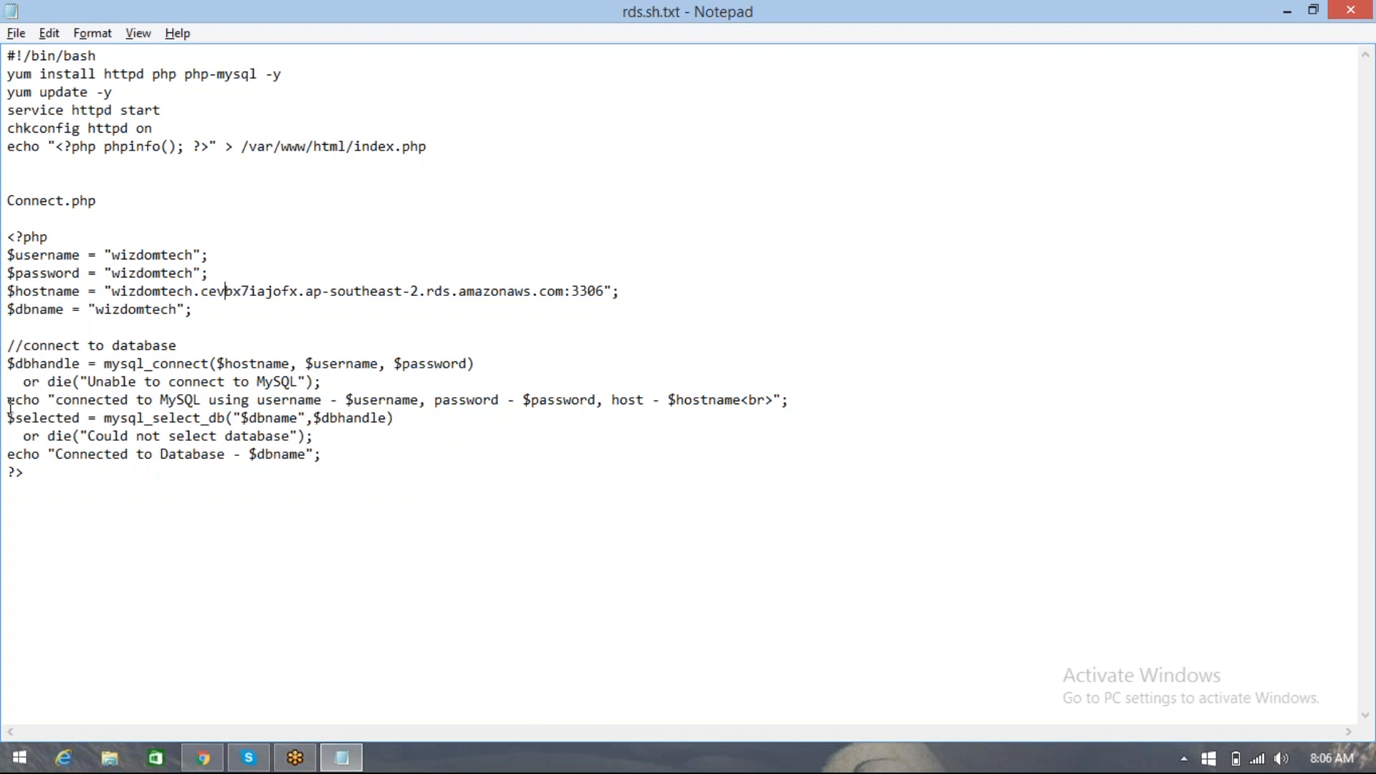
# Step: Copy the Connect.php code, including its database password, from rds.sh.txt and paste it into the Edit Pad page in Chrome
pyautogui.moveTo(8, 403); pyautogui.dragTo(810, 397)
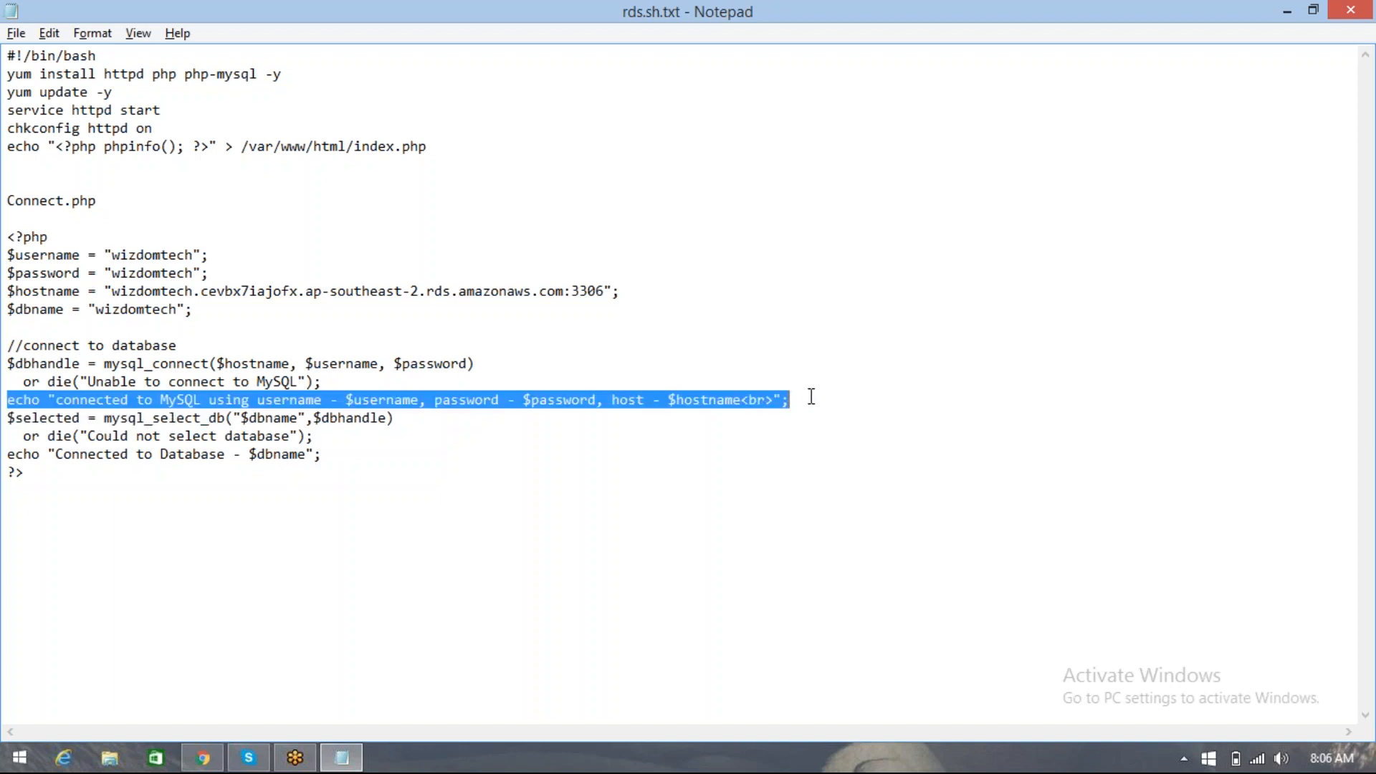
pyautogui.click(812, 397)
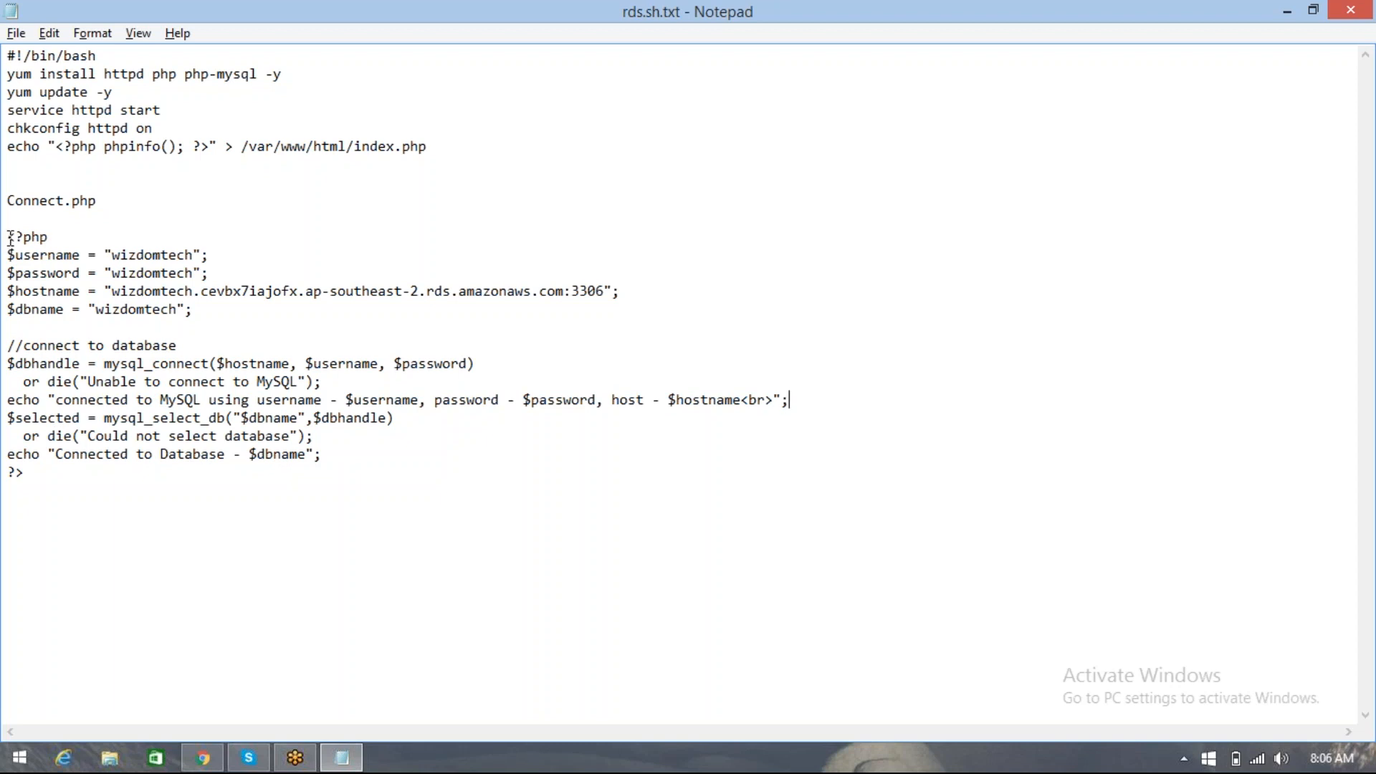
pyautogui.moveTo(9, 237); pyautogui.dragTo(174, 471)
pyautogui.hotkey('ctrl', 'c')
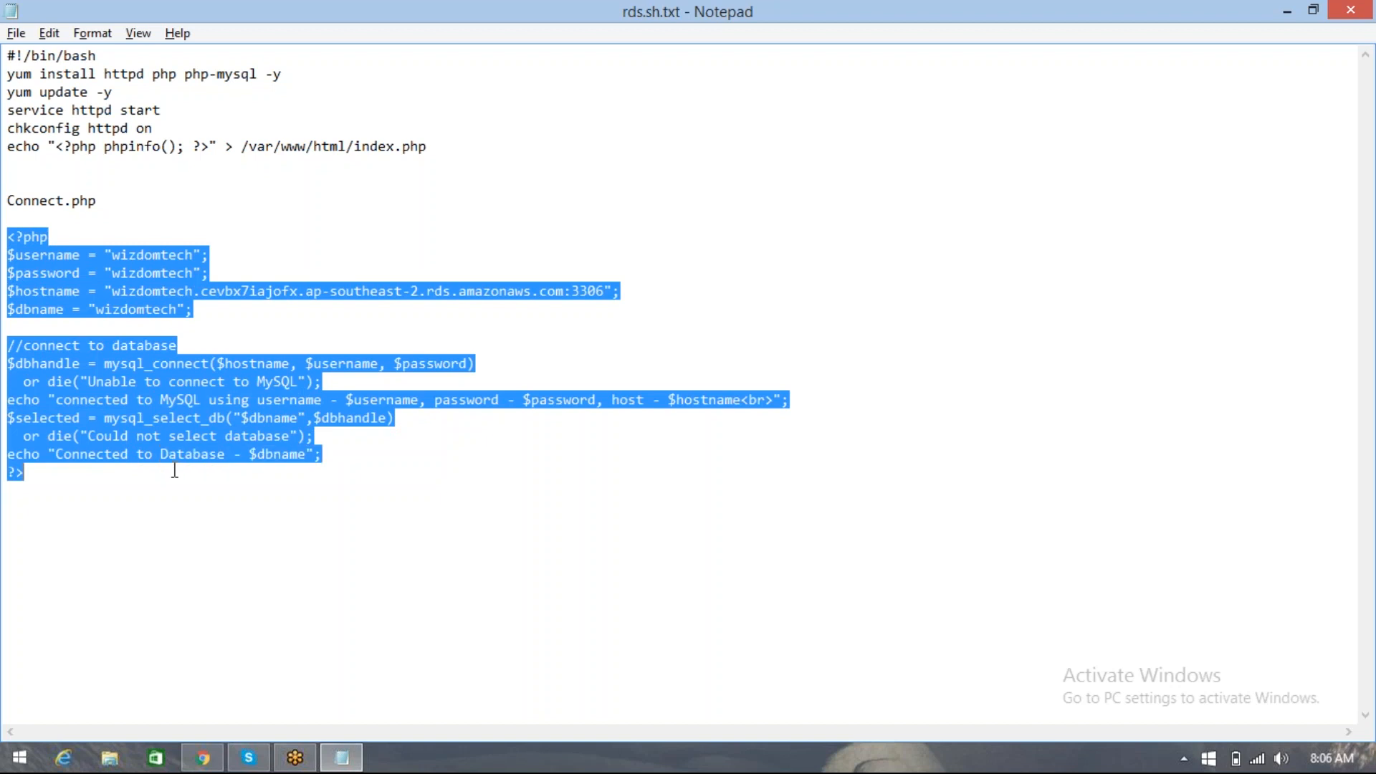
pyautogui.hotkey('alt', 'Tab')
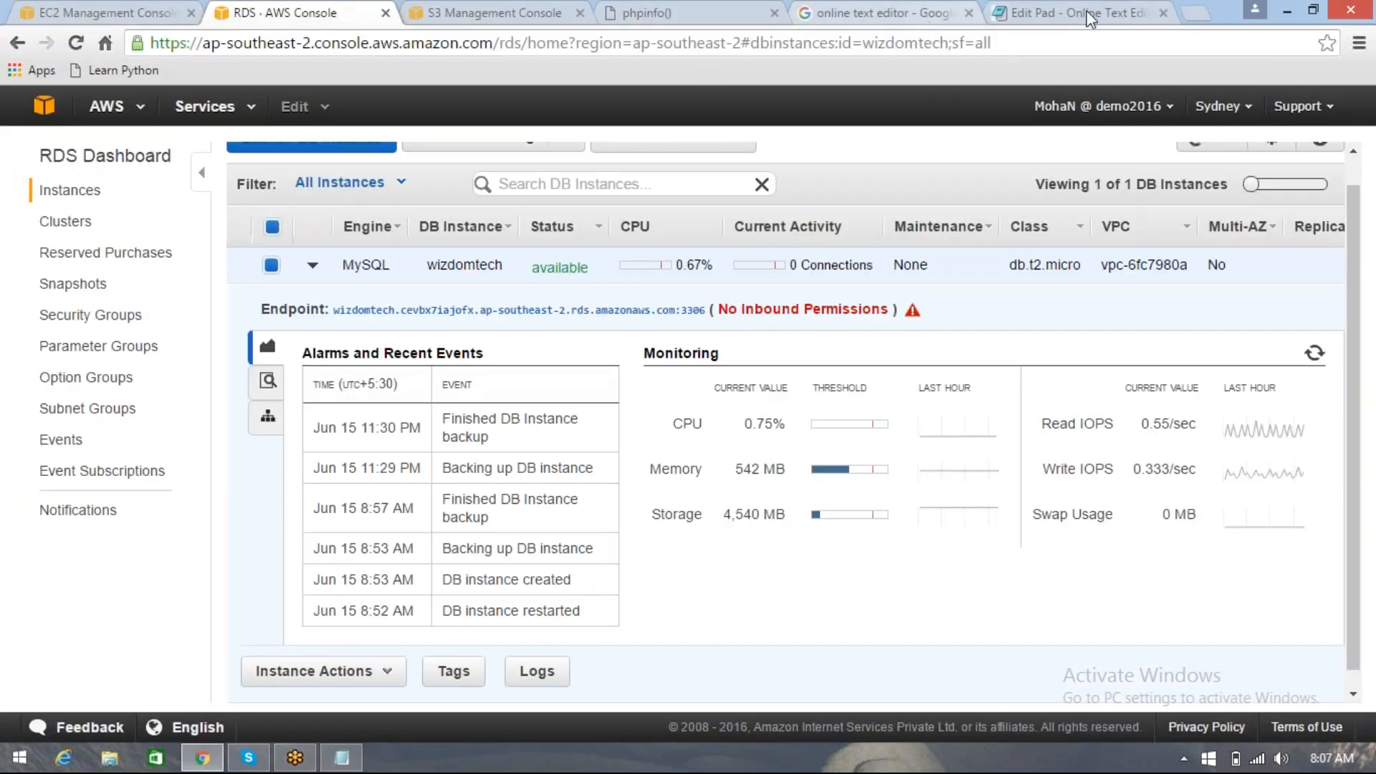
pyautogui.click(1118, 16)
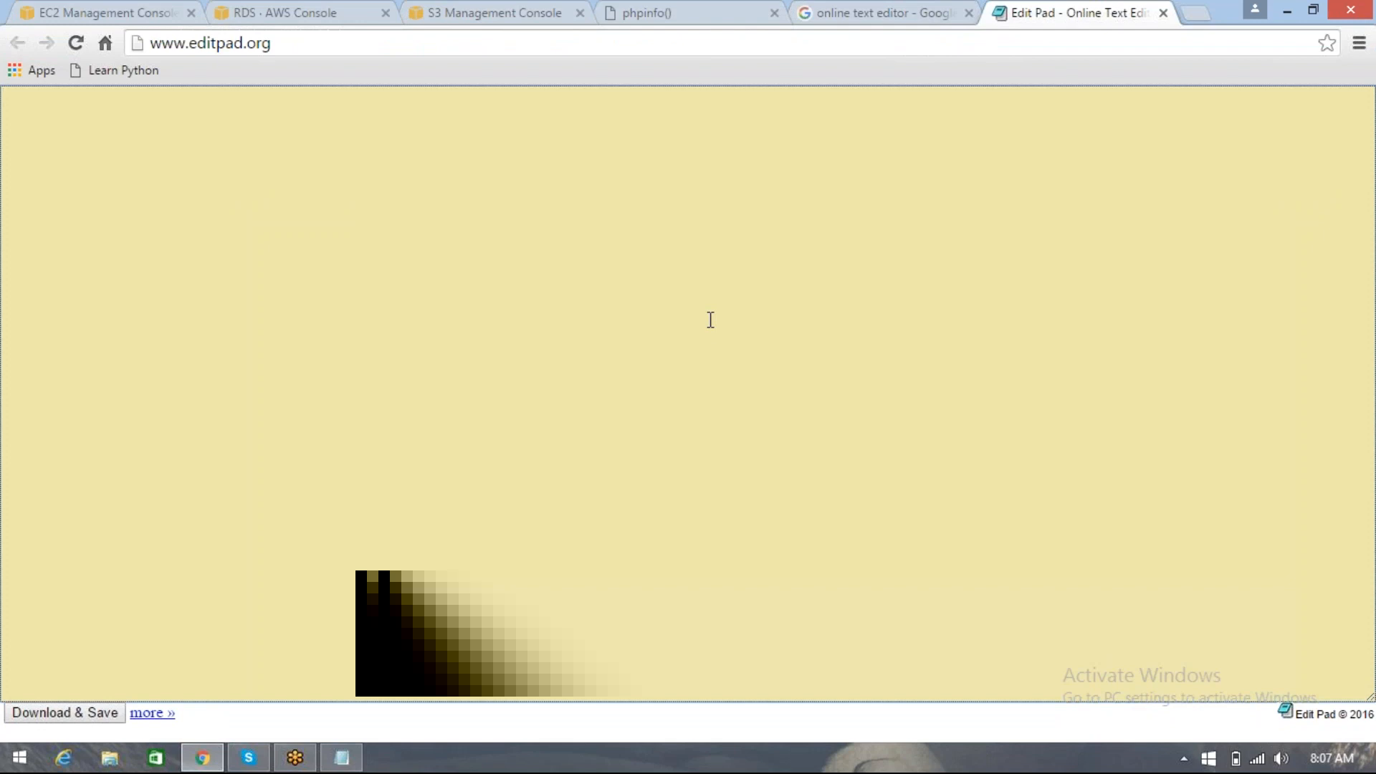
pyautogui.hotkey('ctrl', 'v')
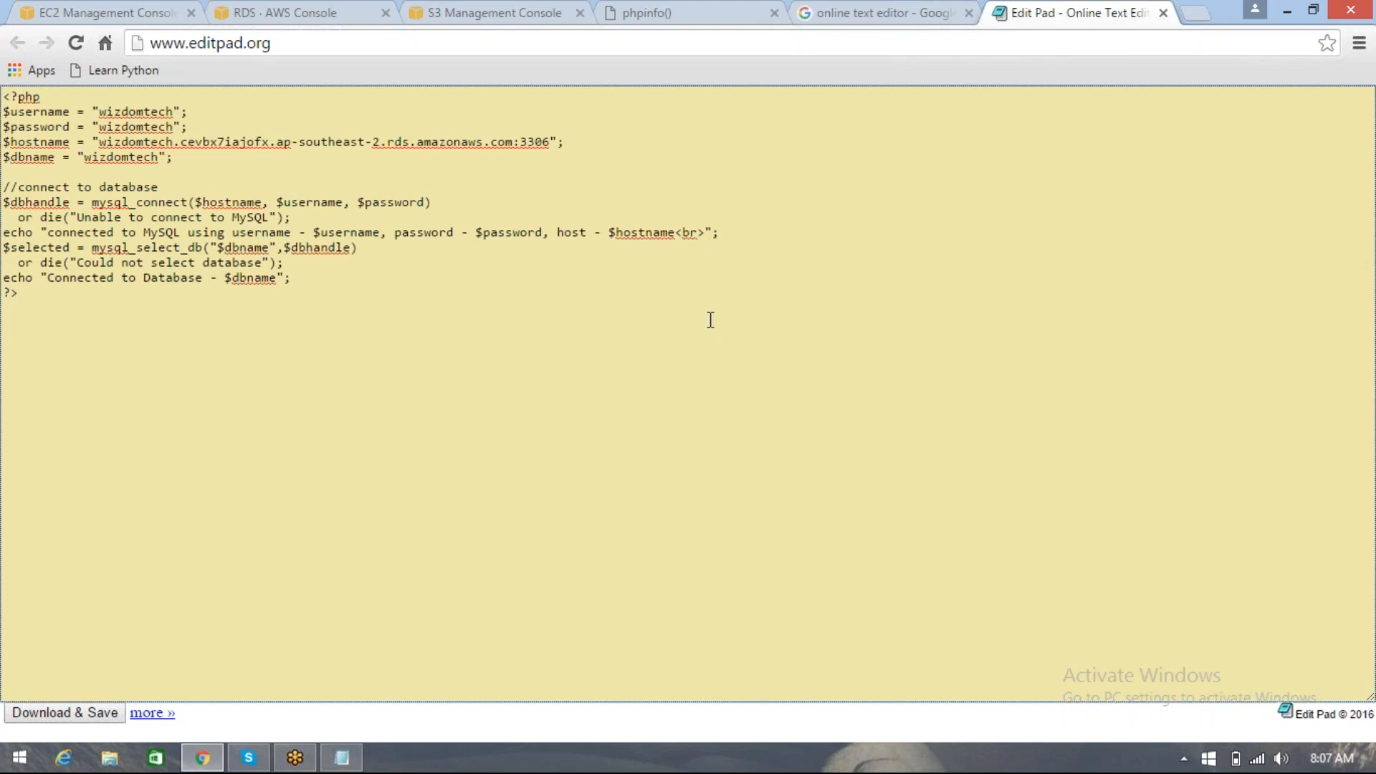
# Step: Download the pasted code as a text file and show text.txt in its Downloads folder
pyautogui.click(62, 713)
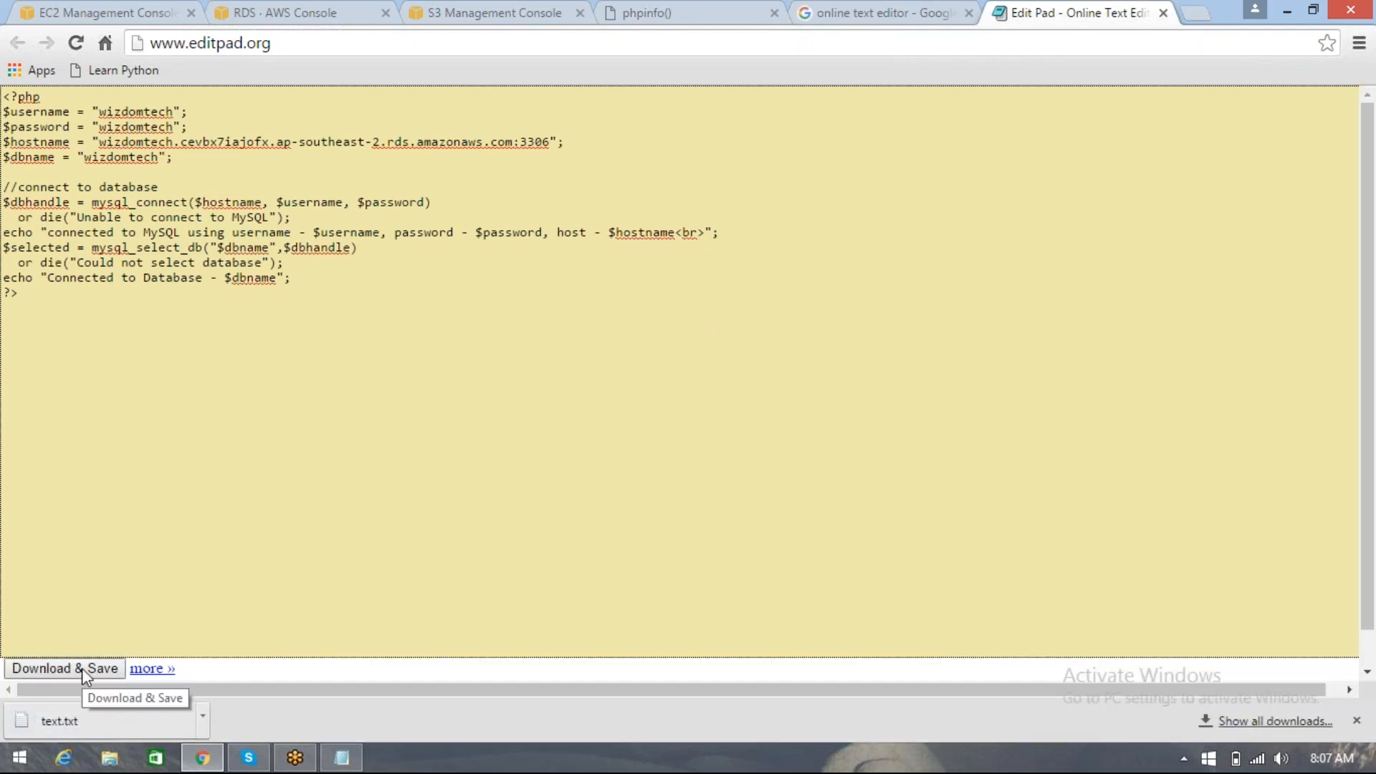
pyautogui.click(204, 718)
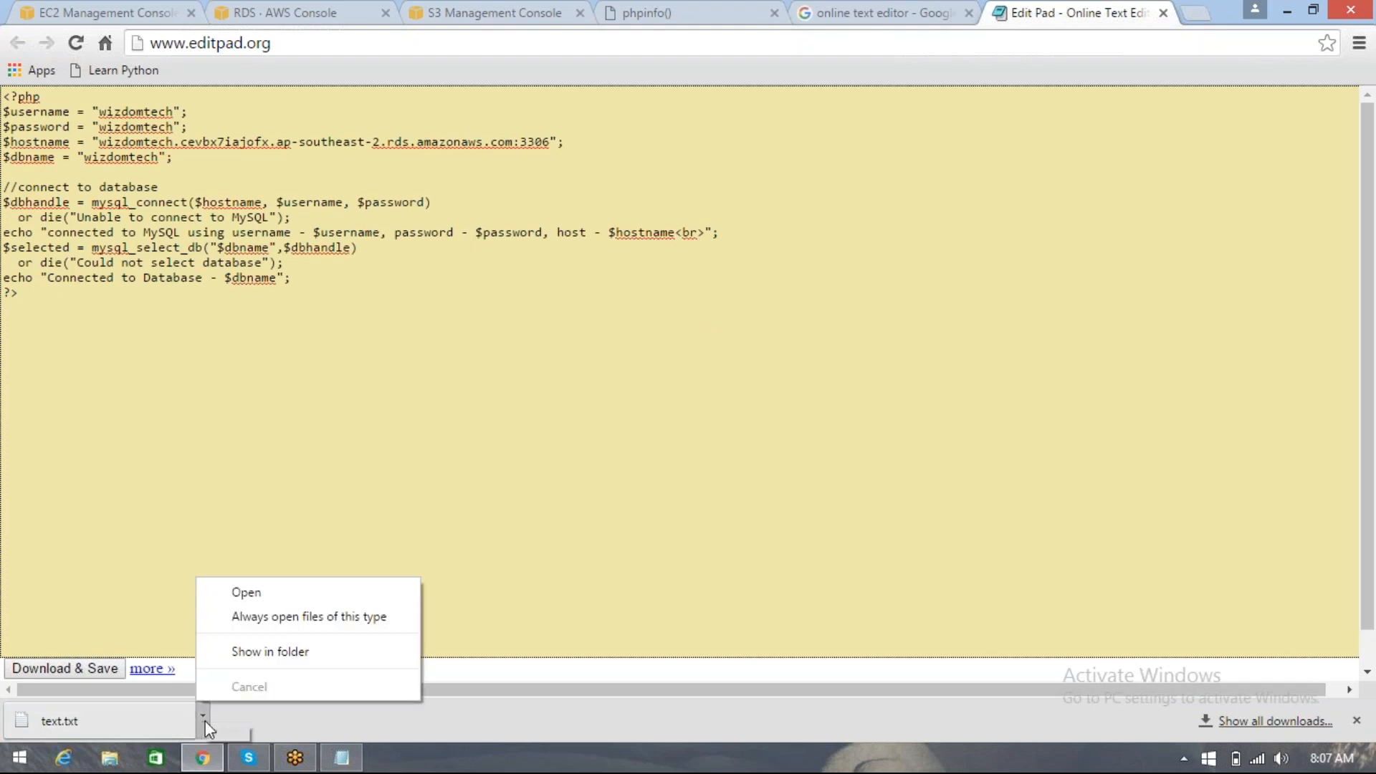
pyautogui.click(266, 652)
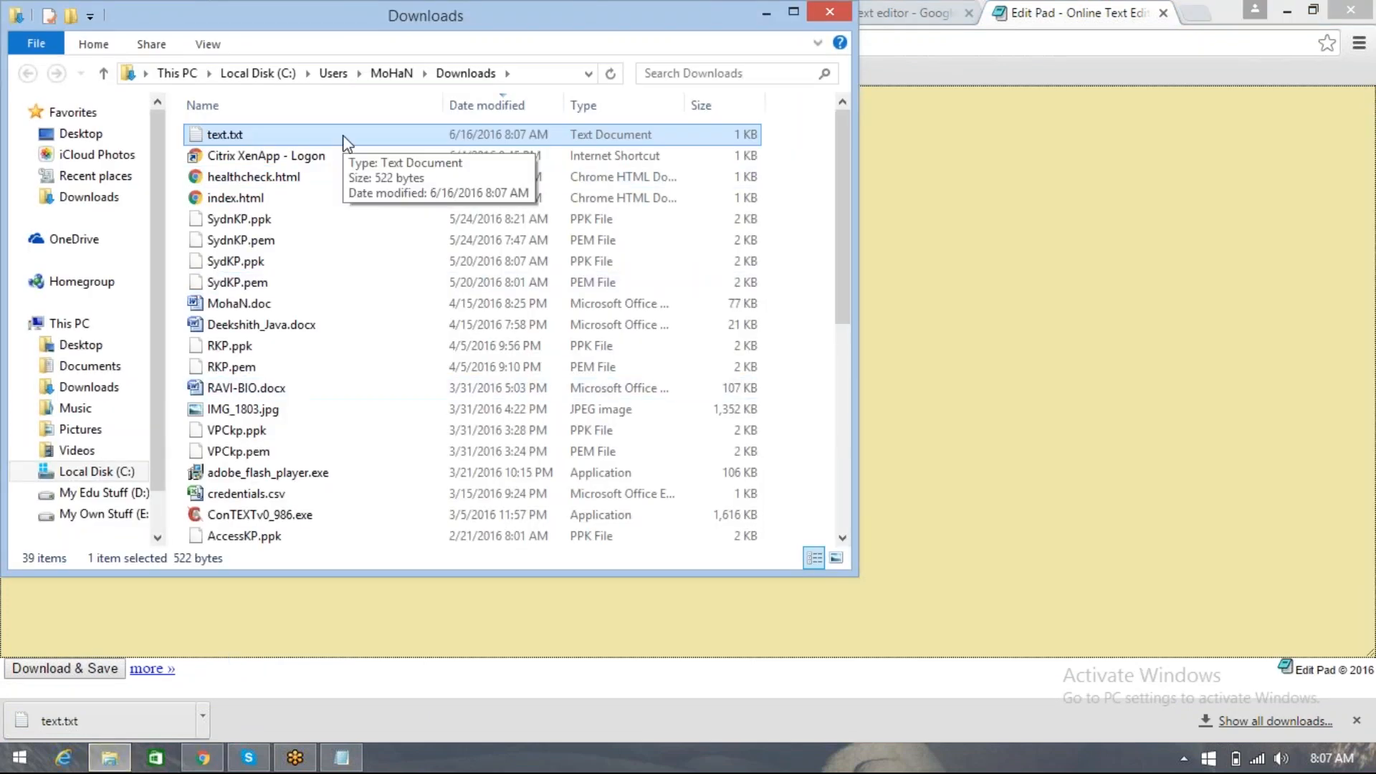
# Step: Rename text.txt to Connect.php, accept the extension change and minimize the Downloads folder window
pyautogui.press('F2')
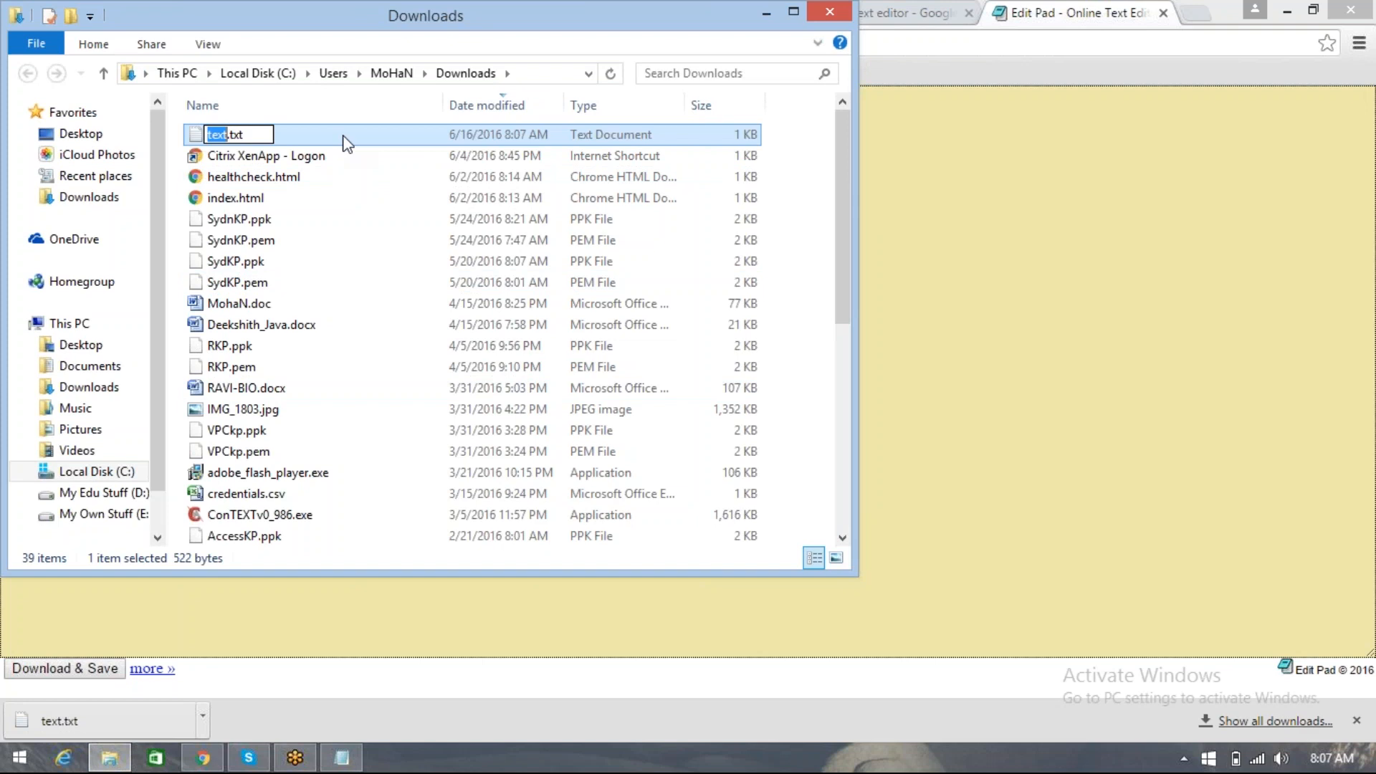
pyautogui.write('Connect')
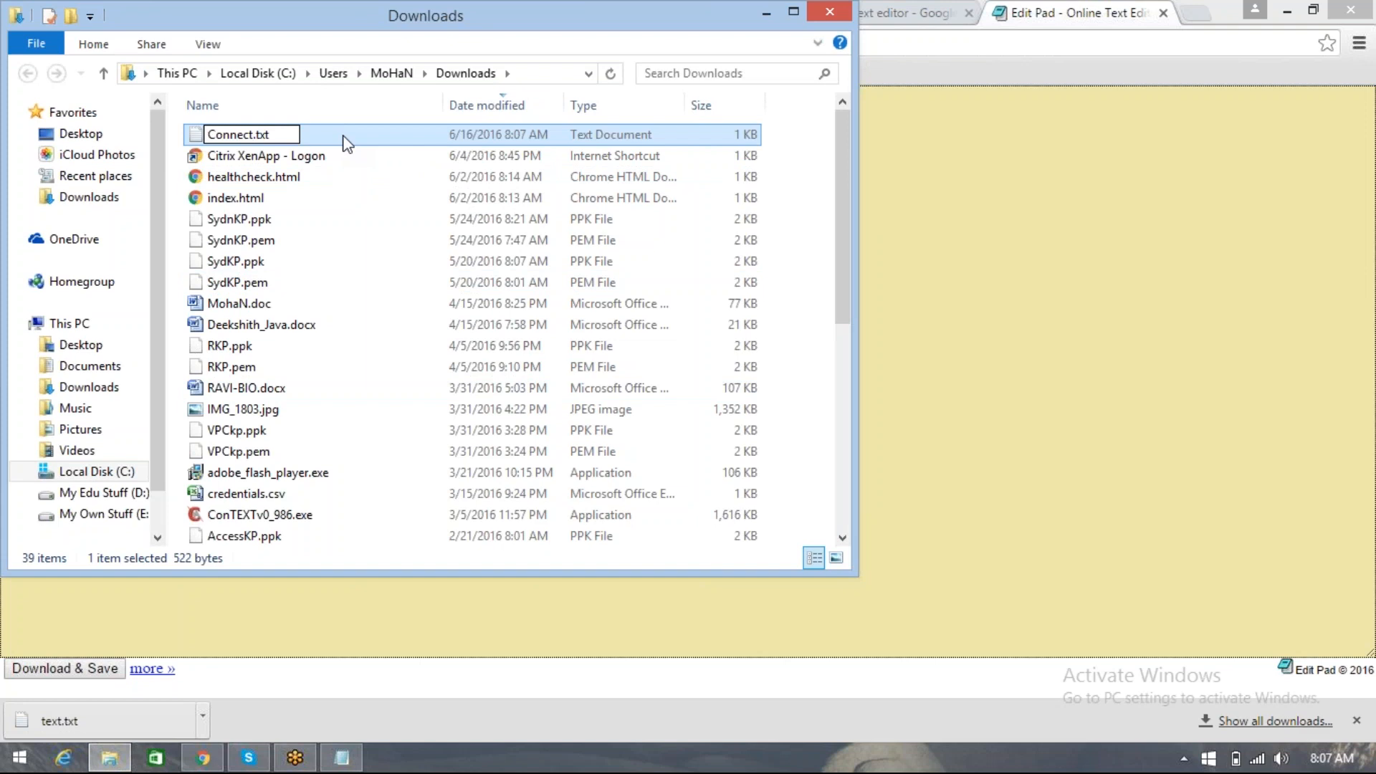
pyautogui.press('Right')
pyautogui.press('Delete')
pyautogui.press('Delete')
pyautogui.press('Delete')
pyautogui.write('php')
pyautogui.press('Return')
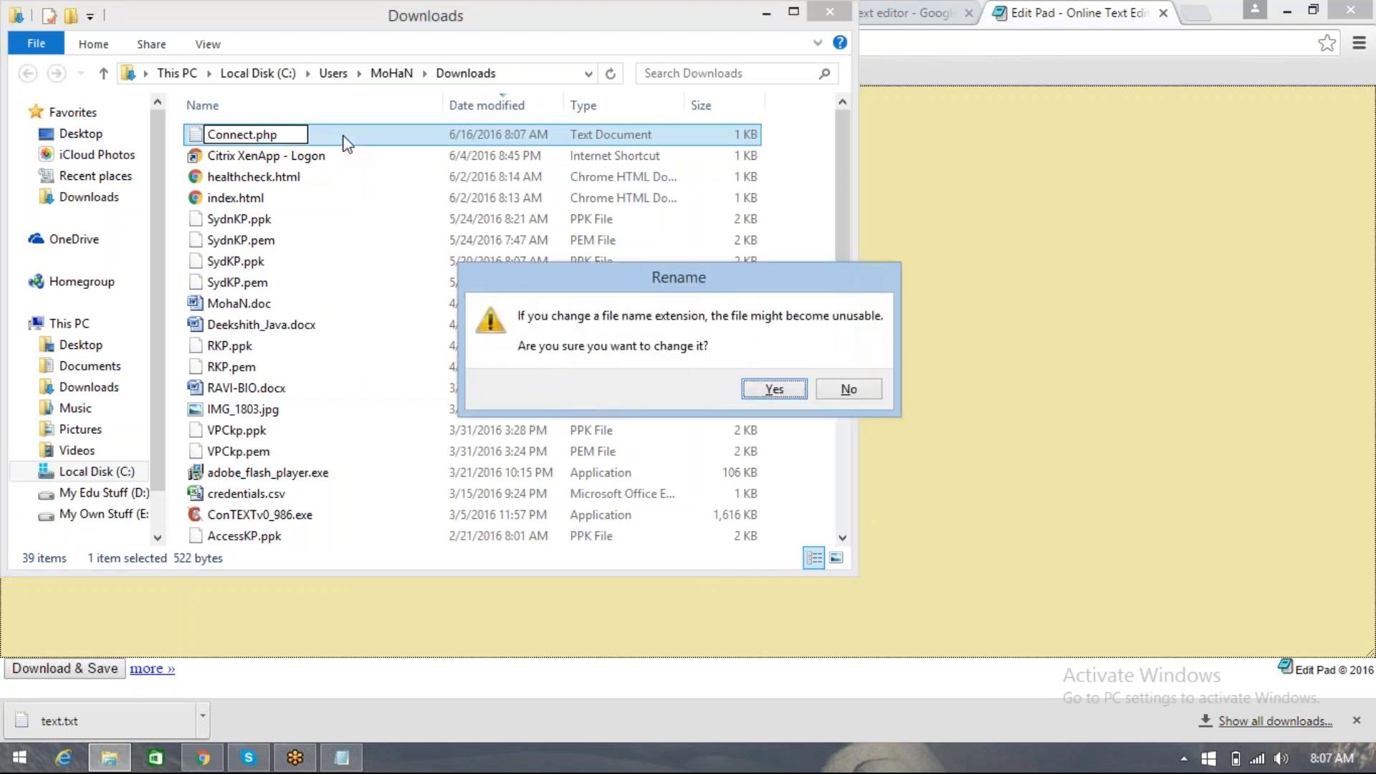
pyautogui.press('Return')
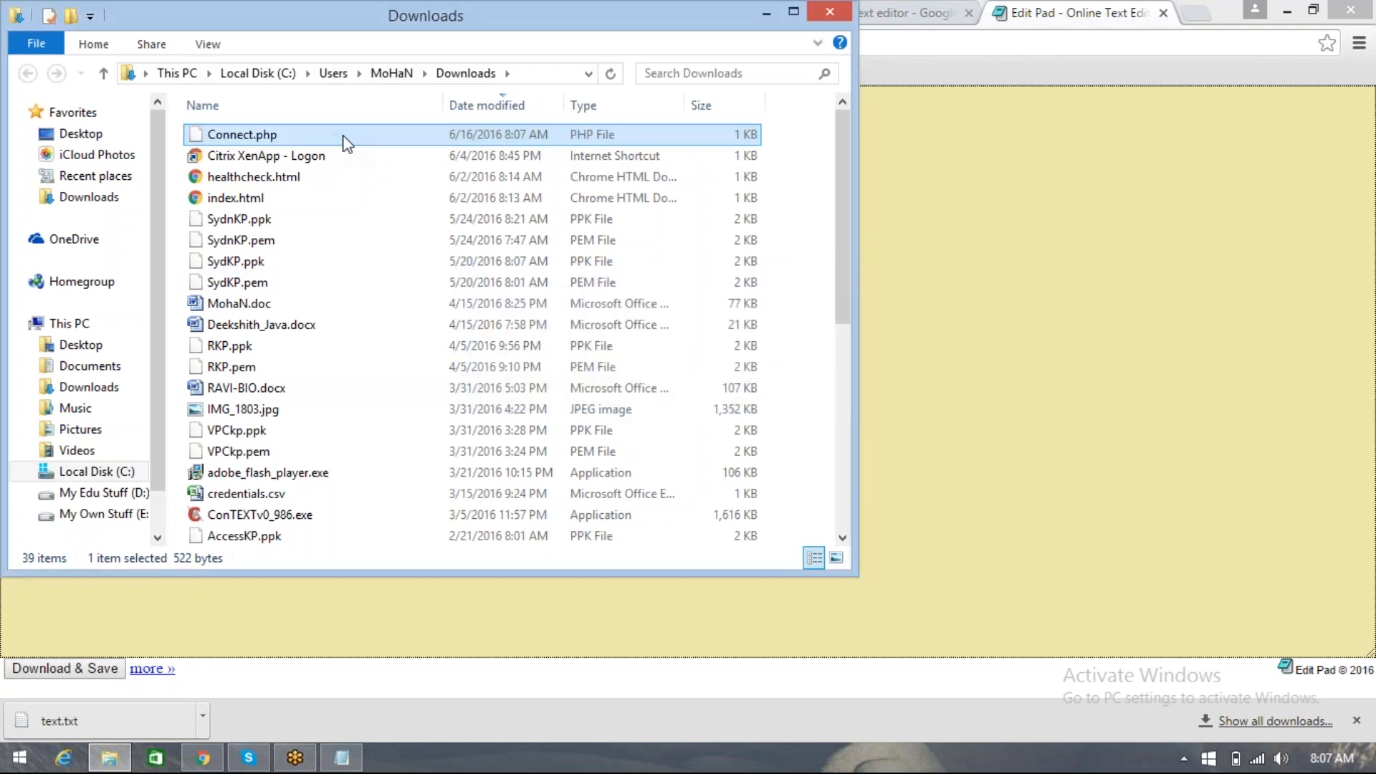
pyautogui.click(766, 14)
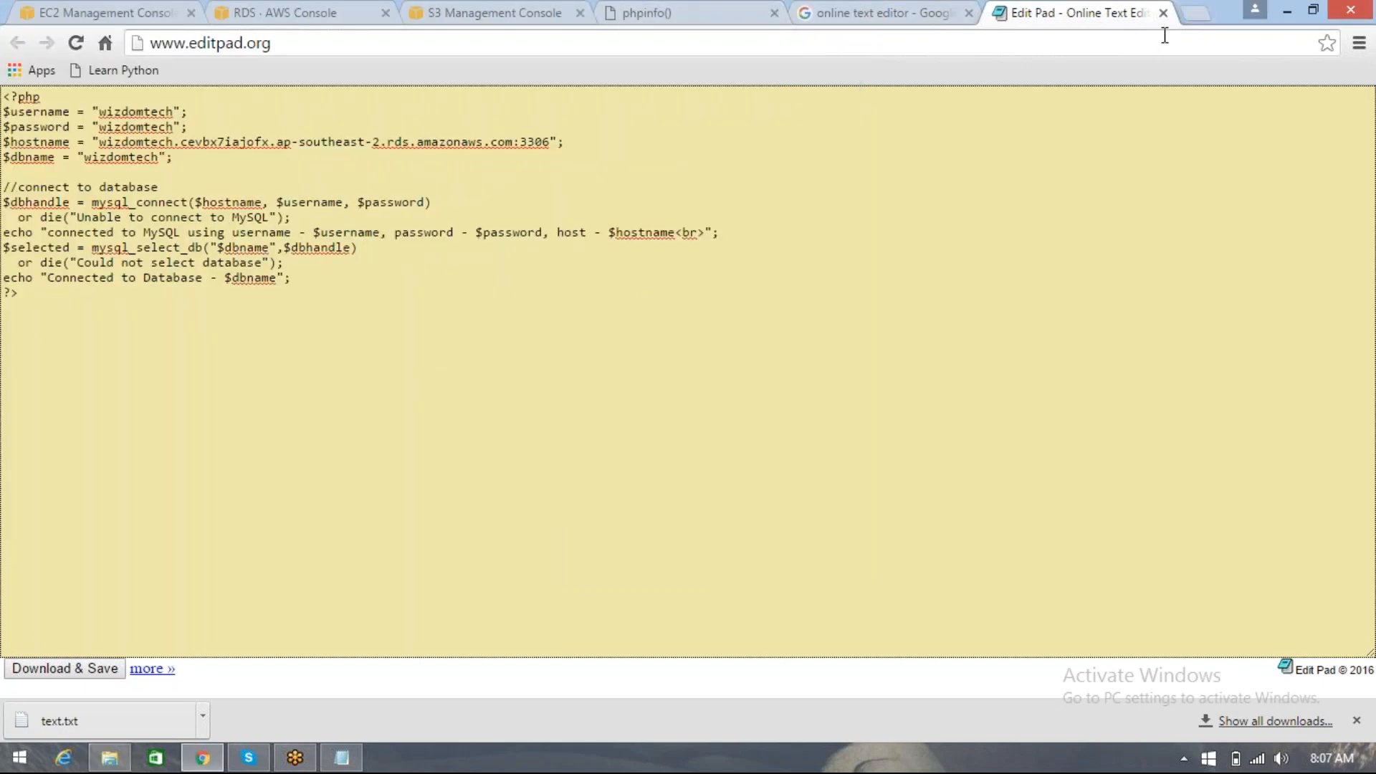
# Step: Create an S3 bucket named mydatabucket135 in the Sydney region
pyautogui.click(526, 11)
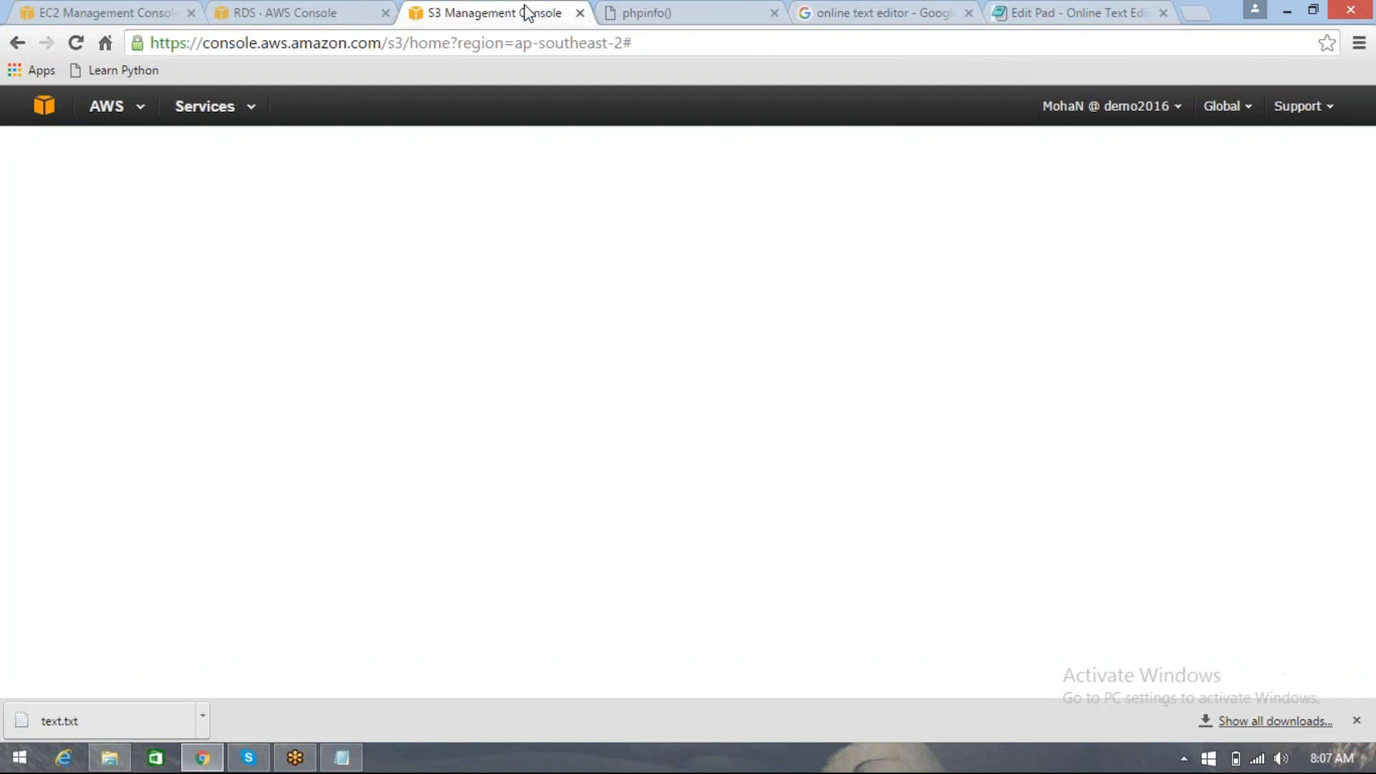
pyautogui.click(122, 459)
pyautogui.click(566, 360)
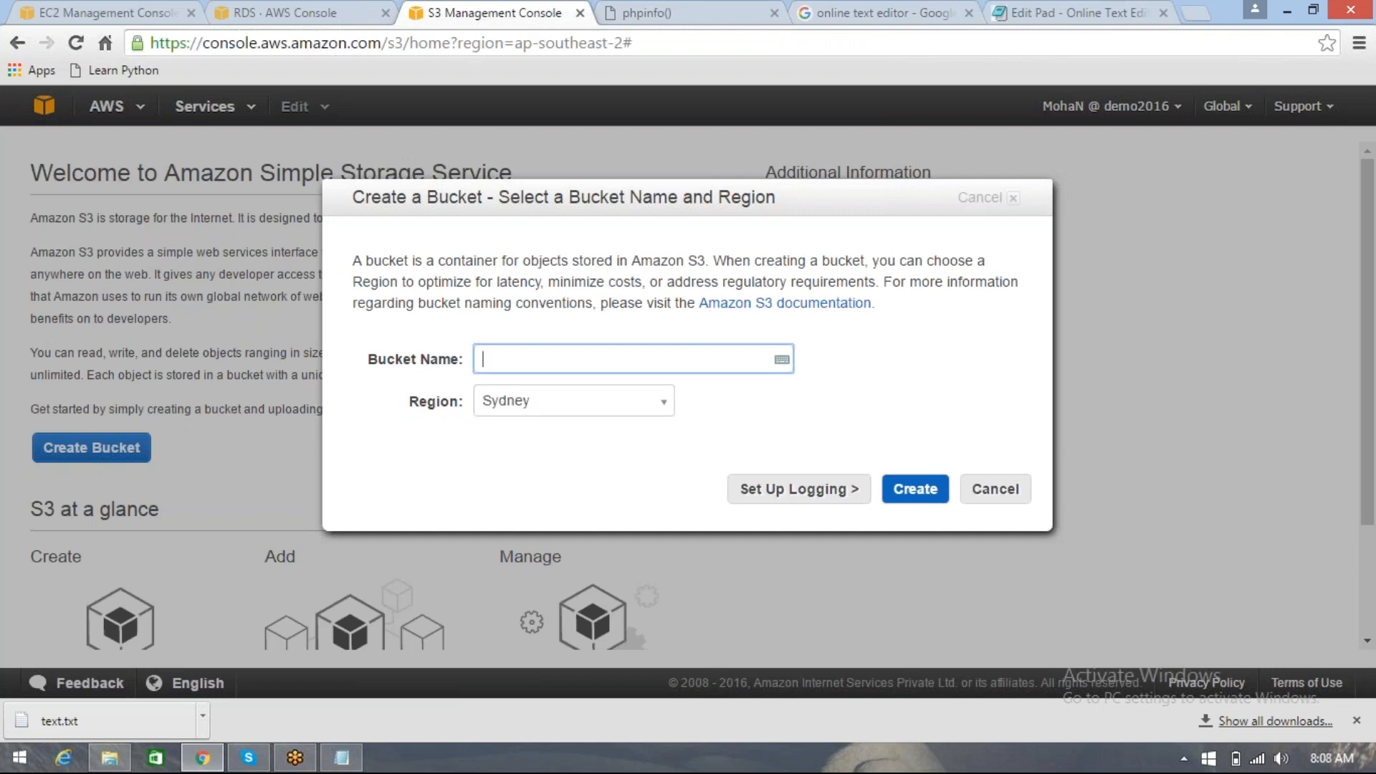
pyautogui.write('mydatabucket135')
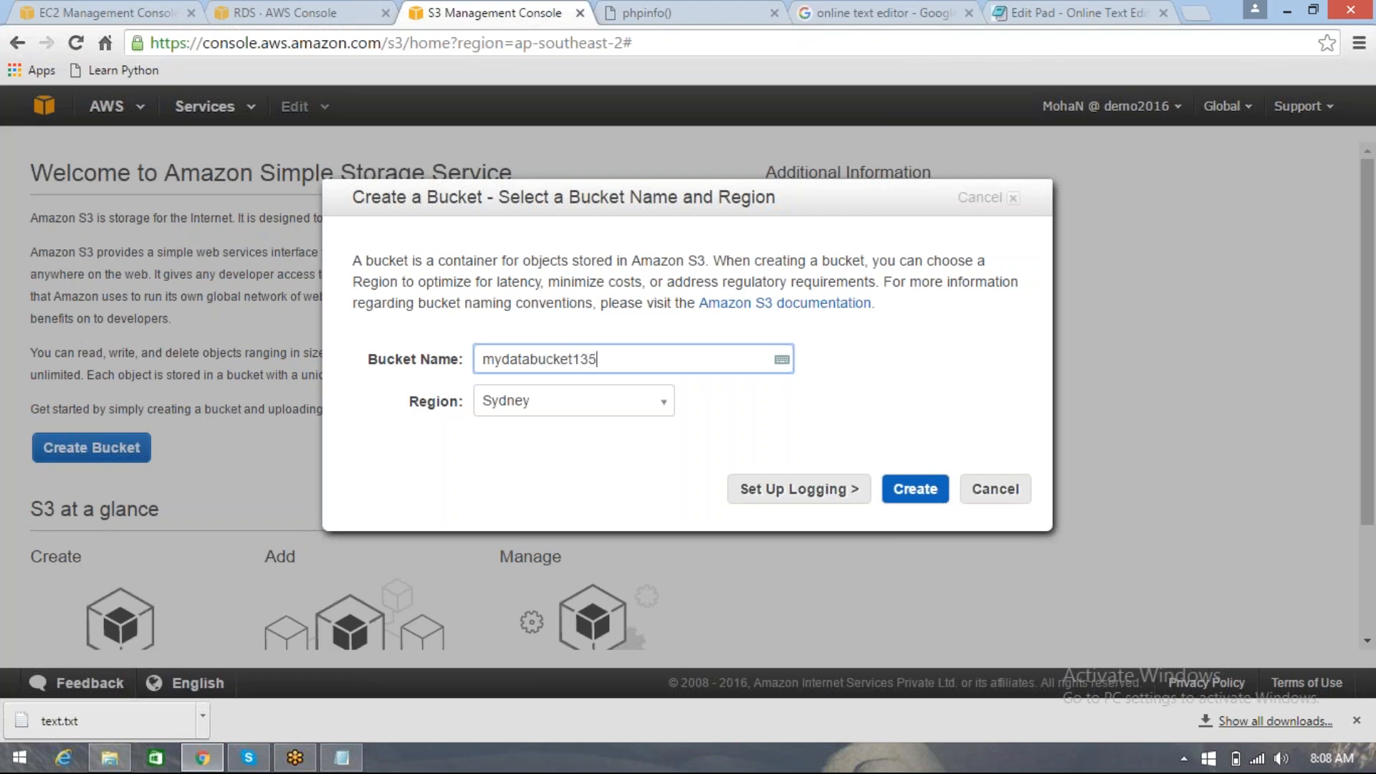
pyautogui.click(926, 498)
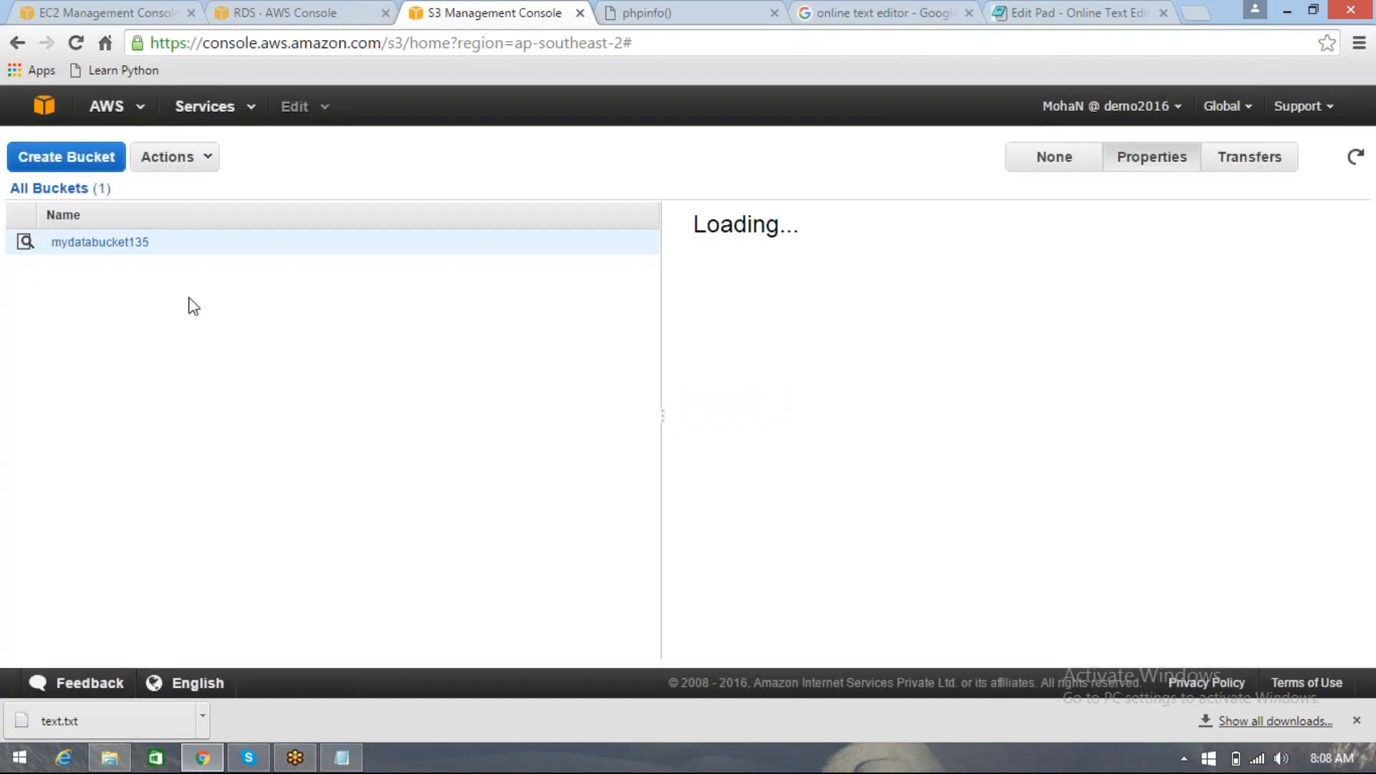
# Step: Open mydatabucket135 and add Connect.php from the Downloads folder to a new upload
pyautogui.click(112, 245)
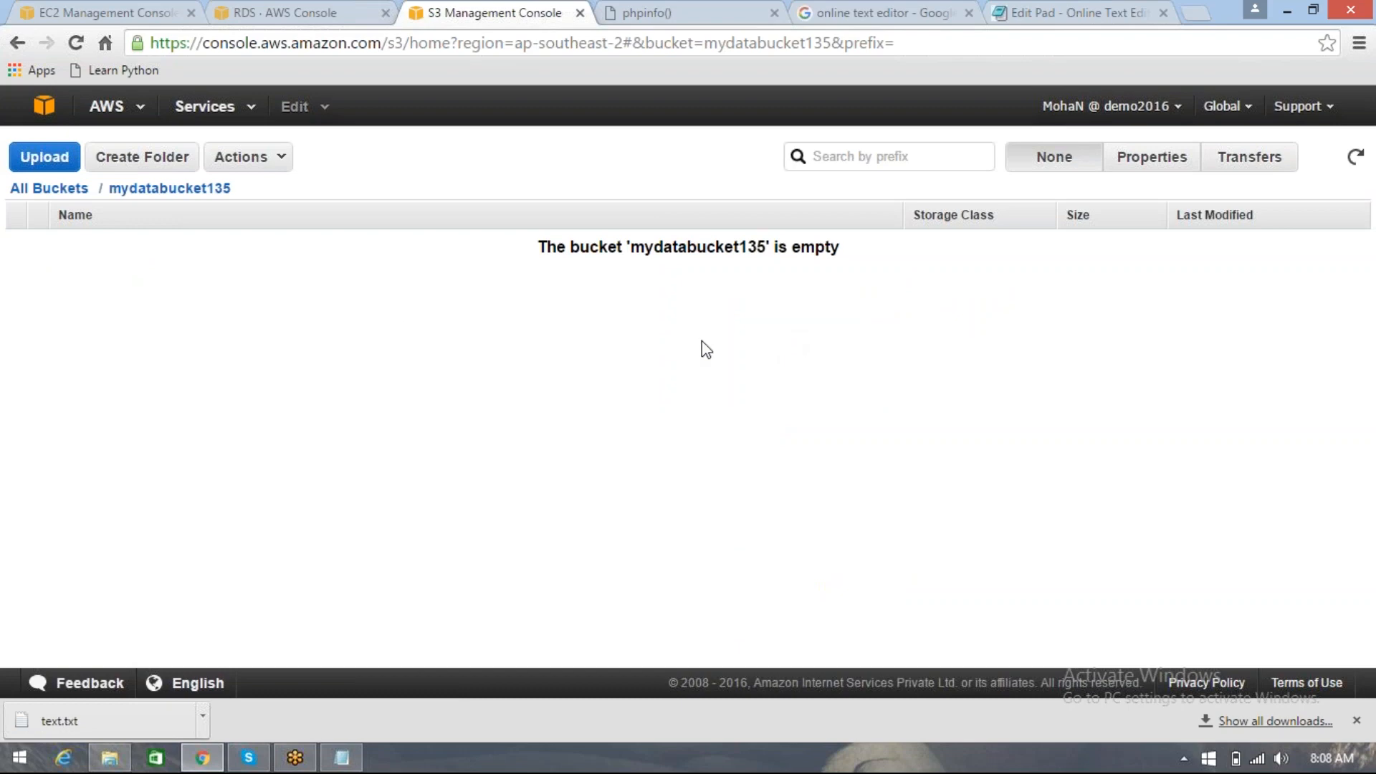
pyautogui.click(41, 166)
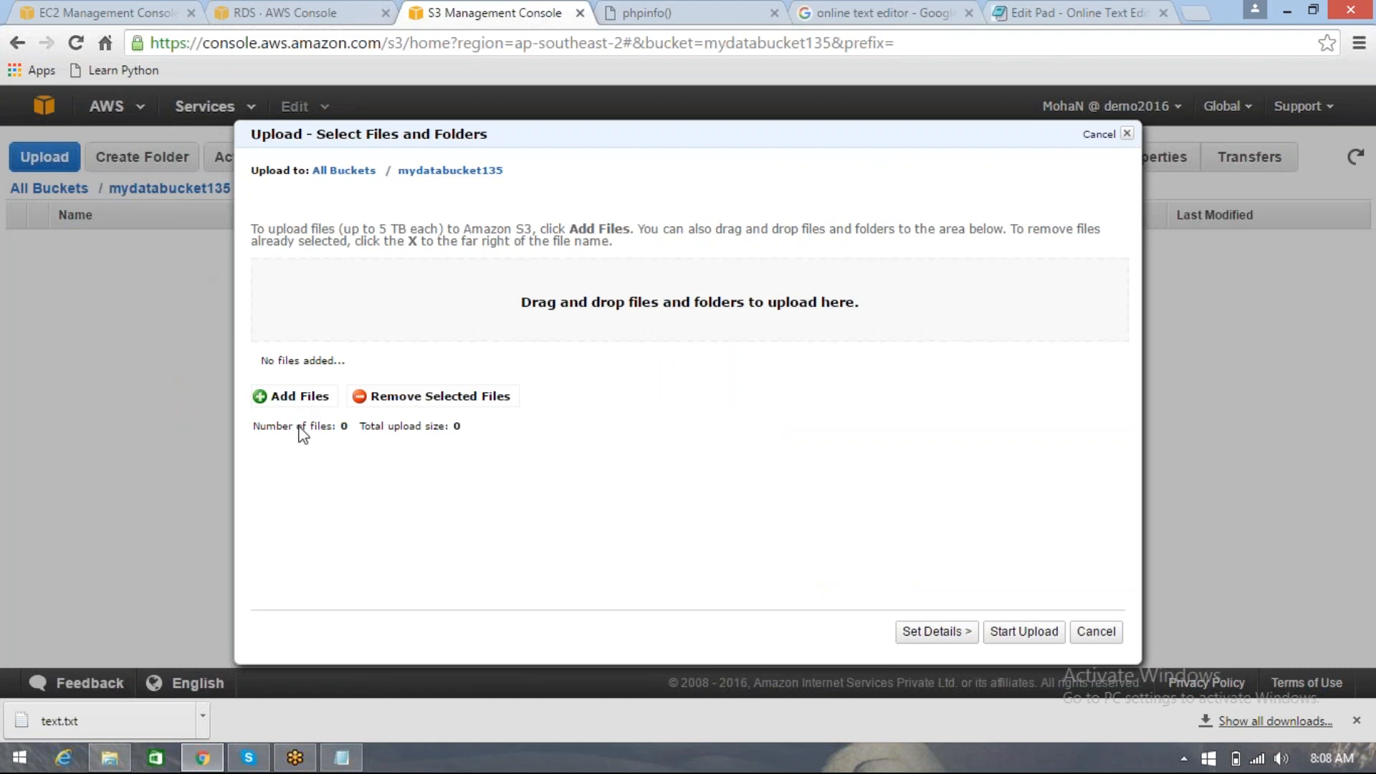
pyautogui.click(294, 396)
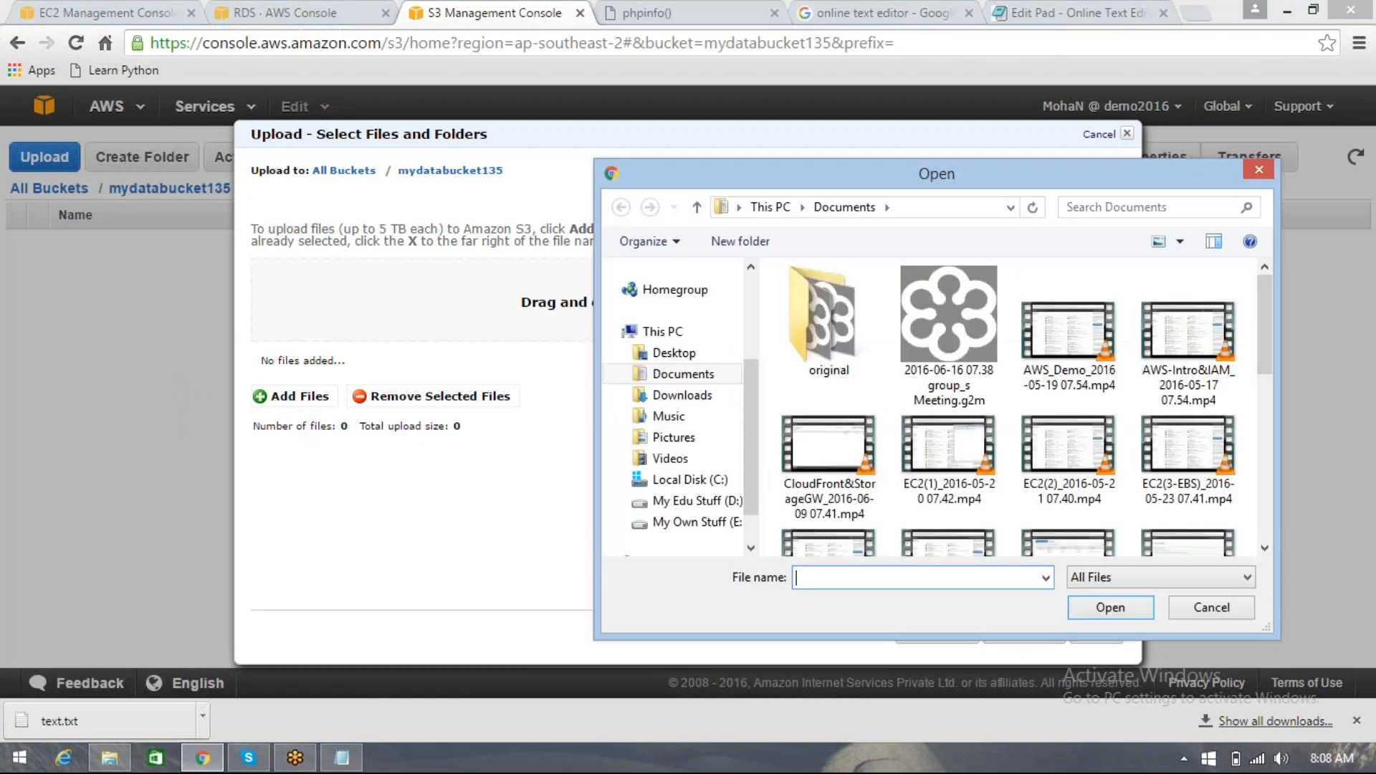
pyautogui.click(673, 374)
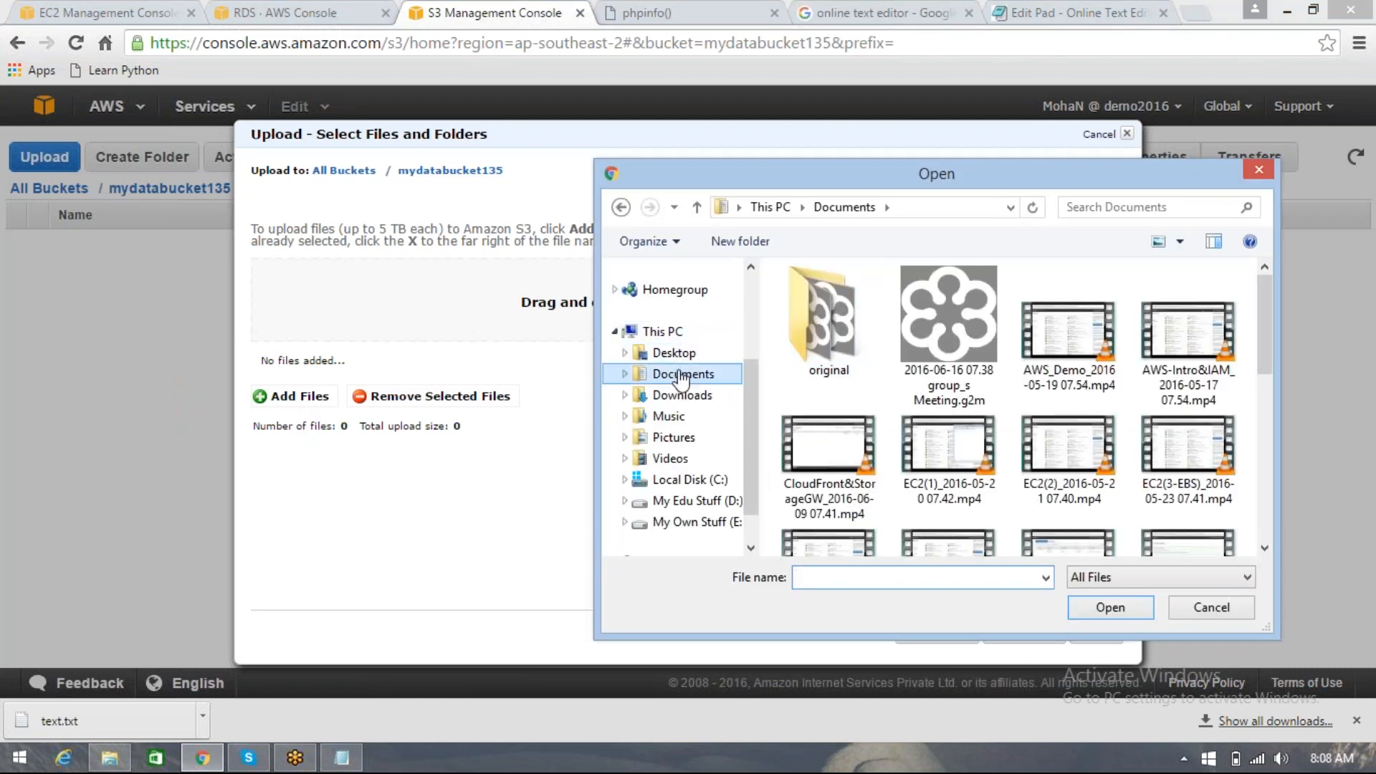
pyautogui.click(681, 395)
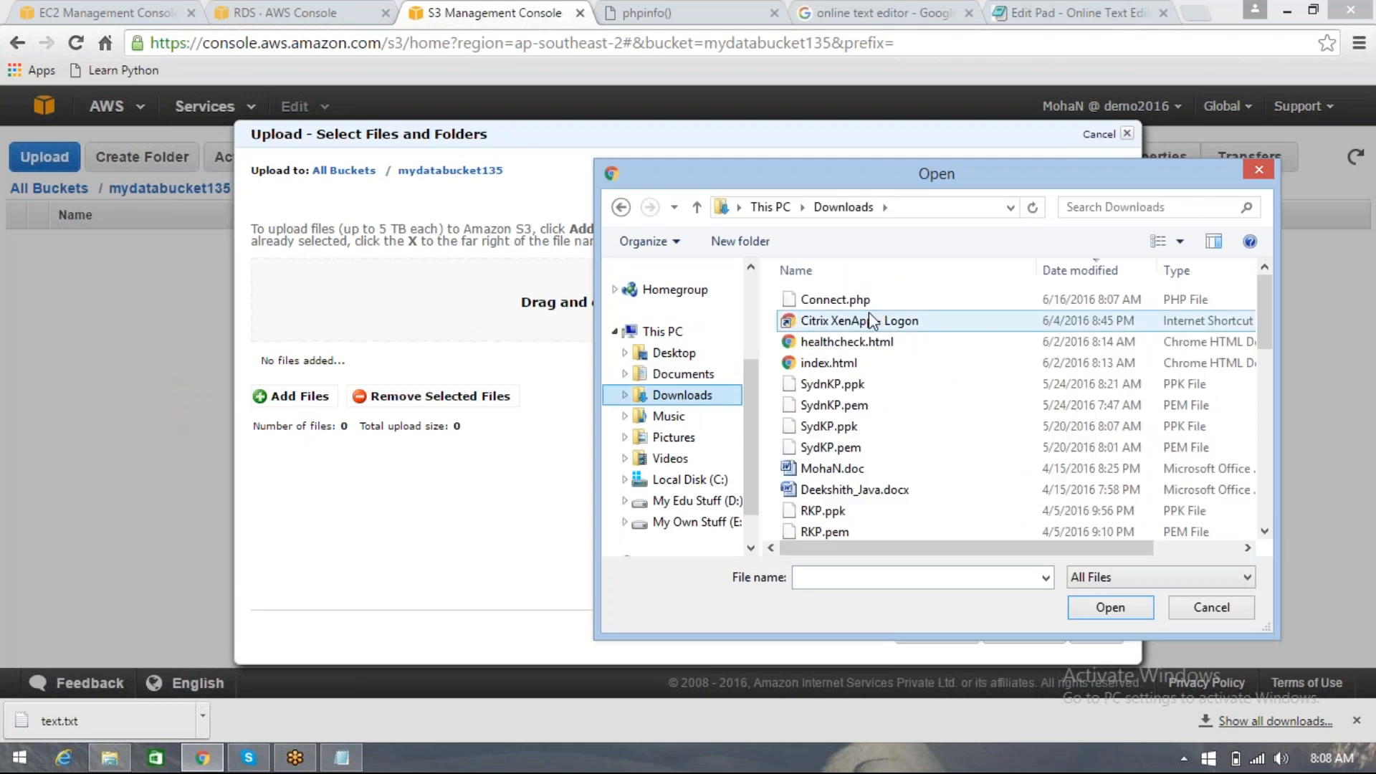
pyautogui.click(859, 301)
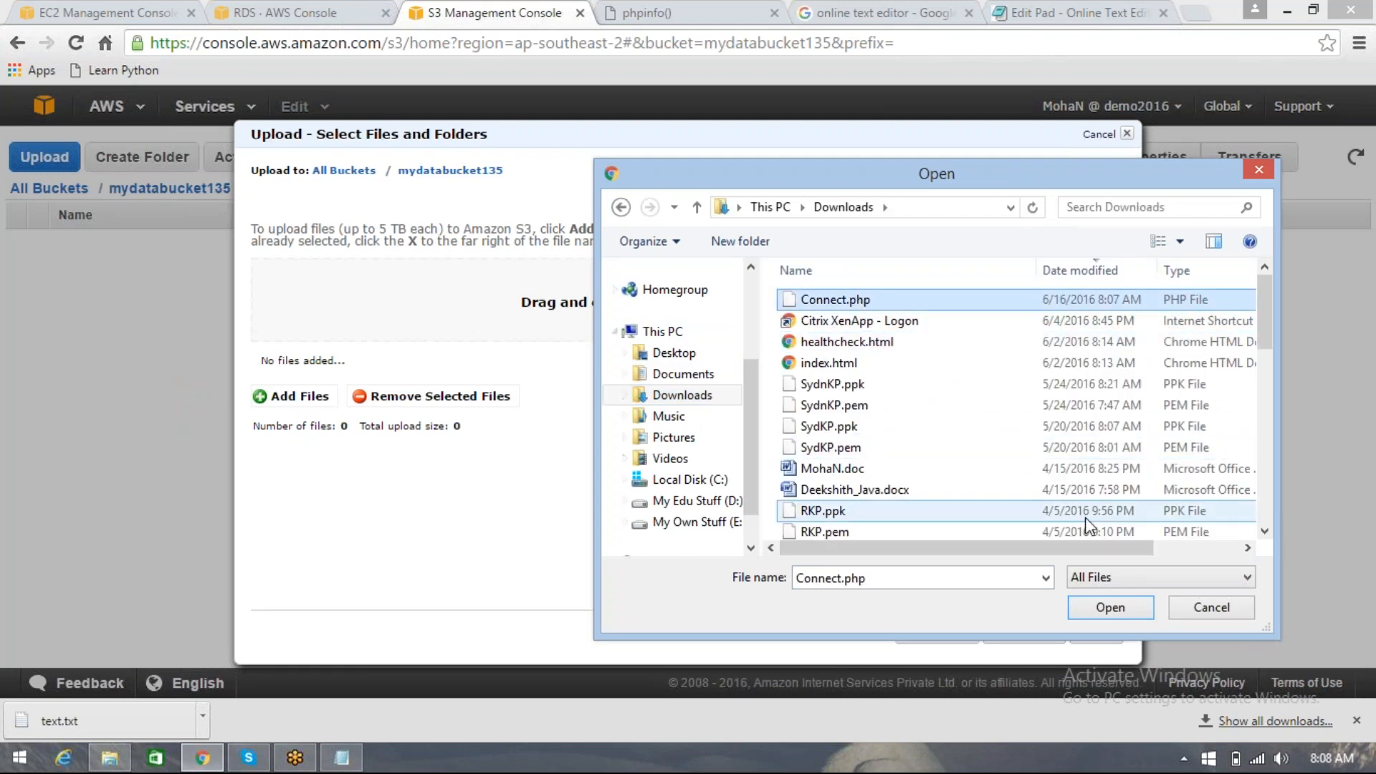
pyautogui.click(1086, 608)
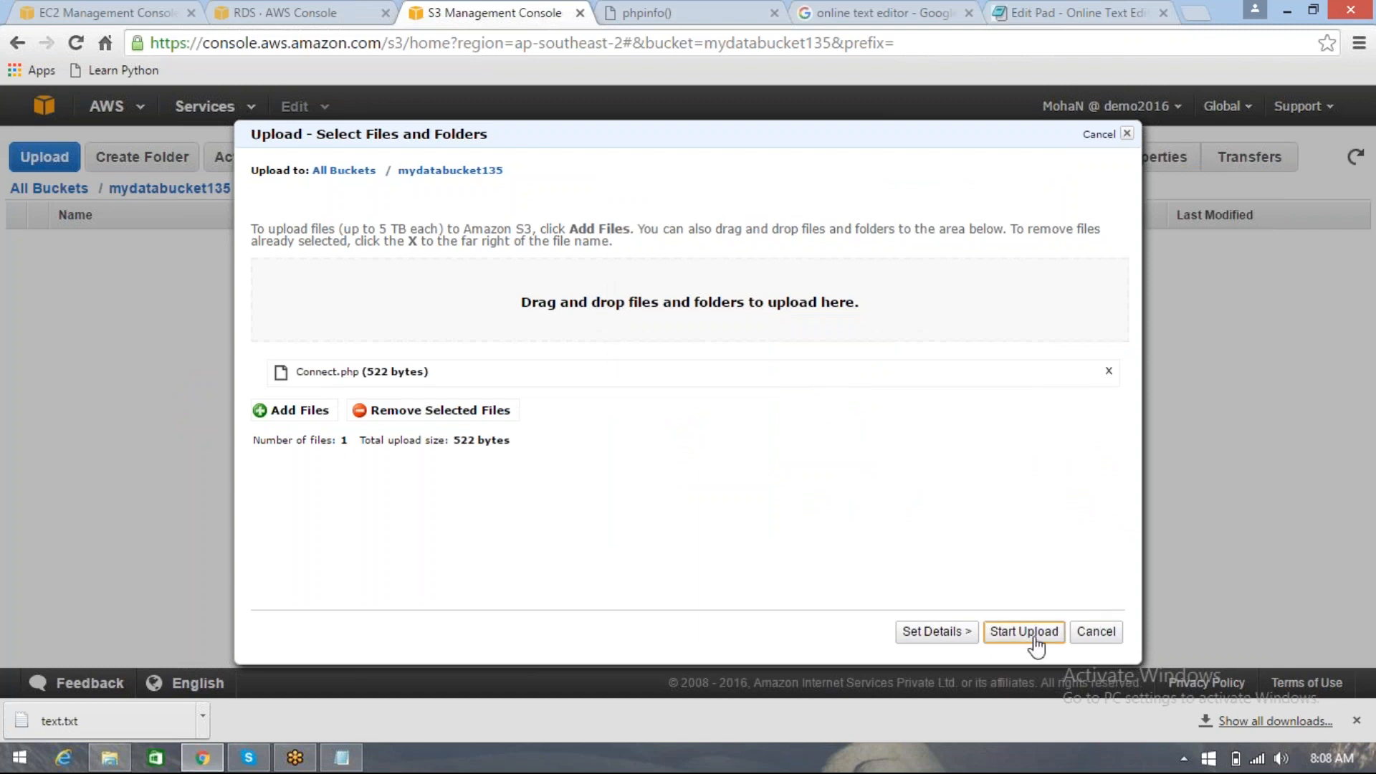
# Step: Keep standard storage, make everything in the upload public and start uploading Connect.php
pyautogui.click(936, 632)
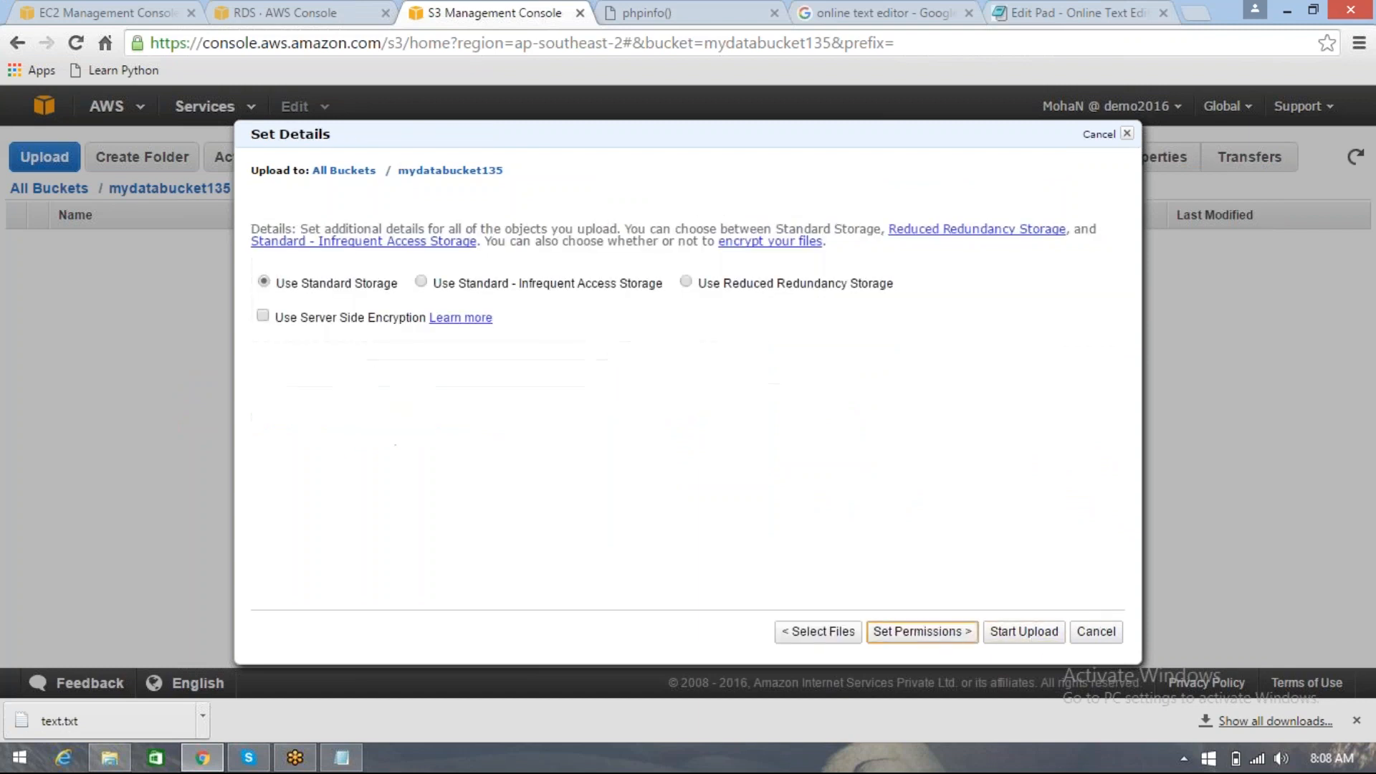
pyautogui.click(925, 632)
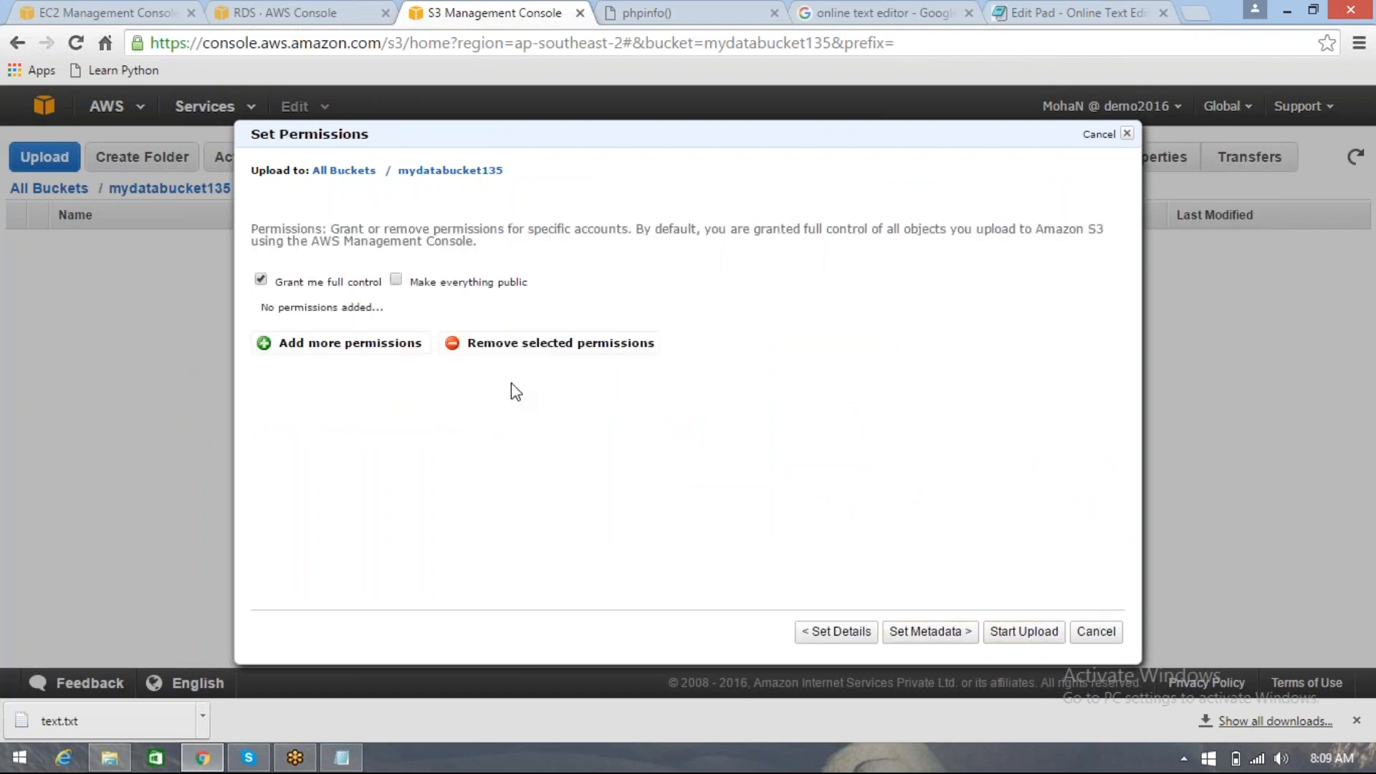
pyautogui.click(396, 280)
pyautogui.click(1026, 632)
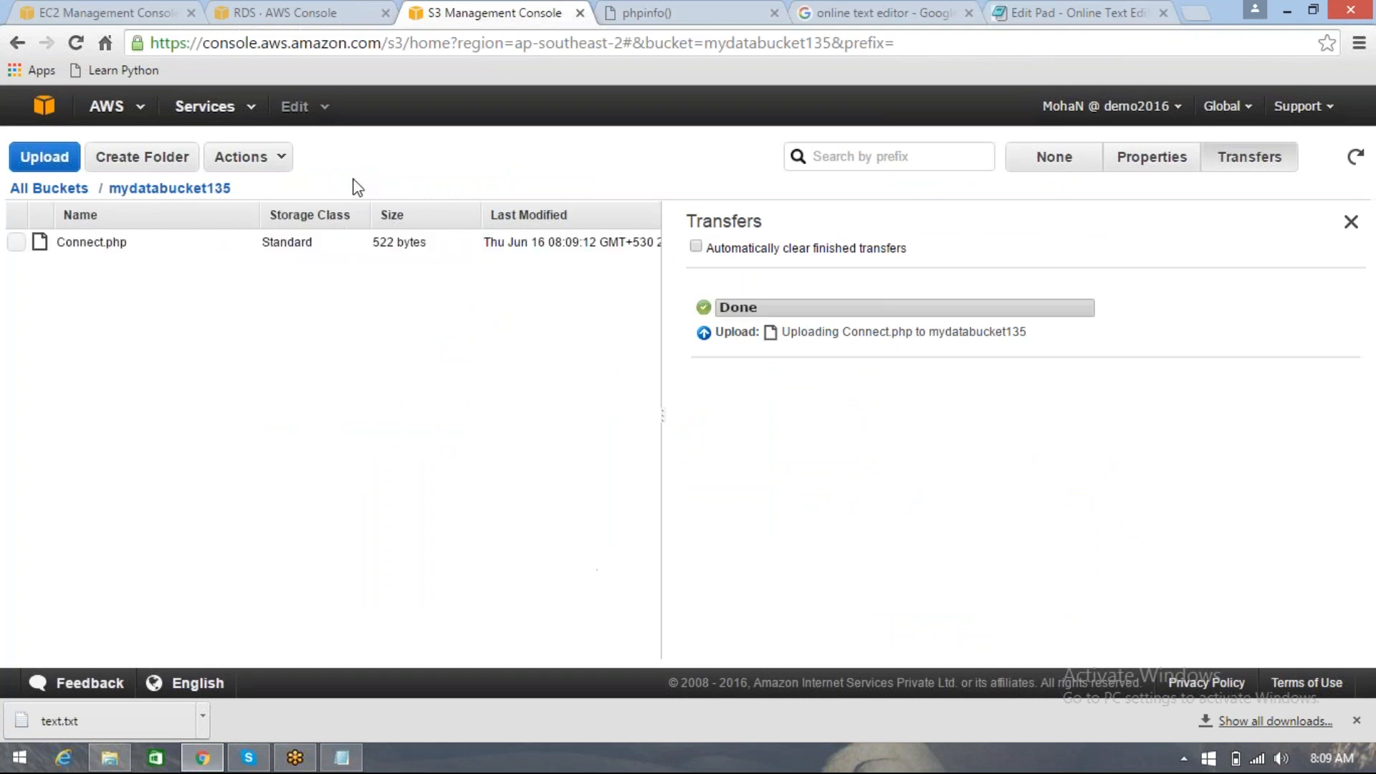
# Step: Open the user data of the DBInst EC2 instance for editing and mark the input as already base64 encoded
pyautogui.click(114, 10)
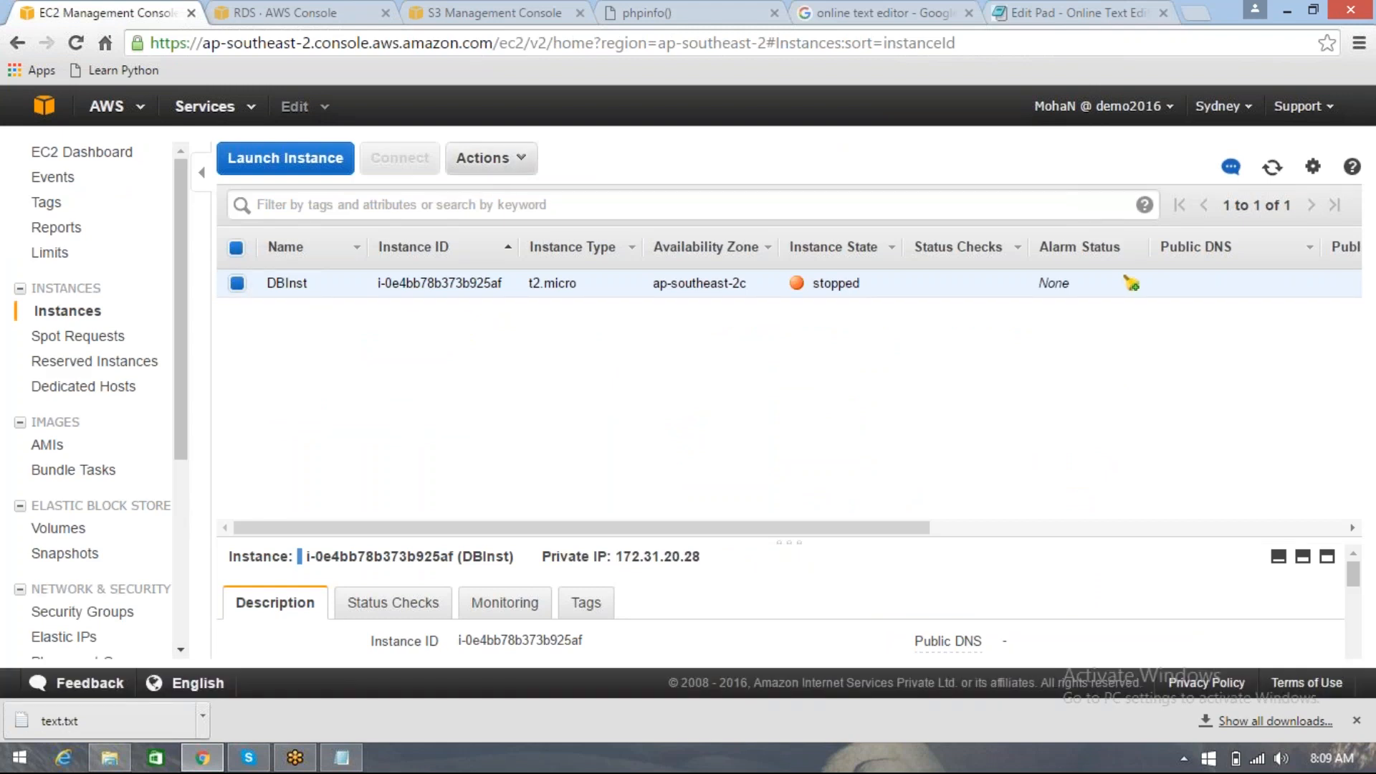
pyautogui.click(485, 158)
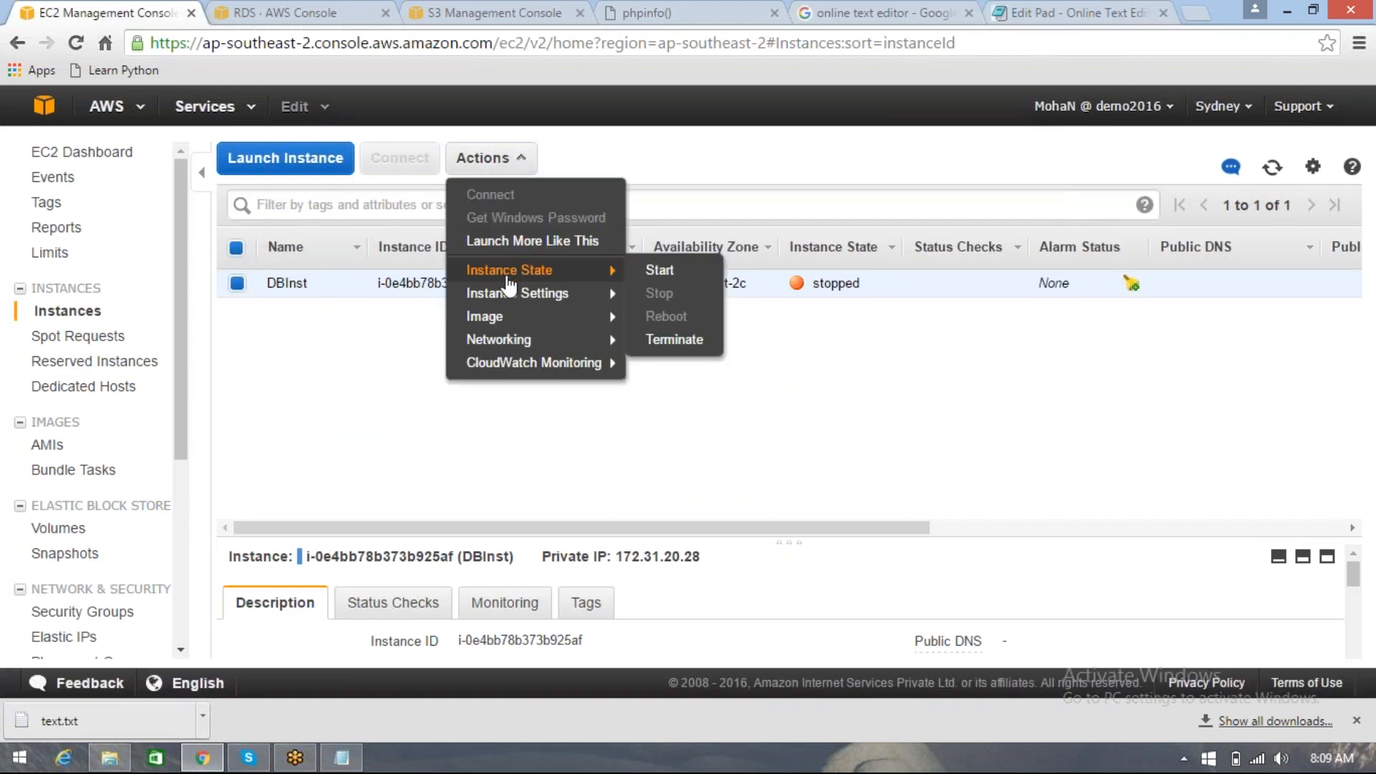
pyautogui.moveTo(510, 294)
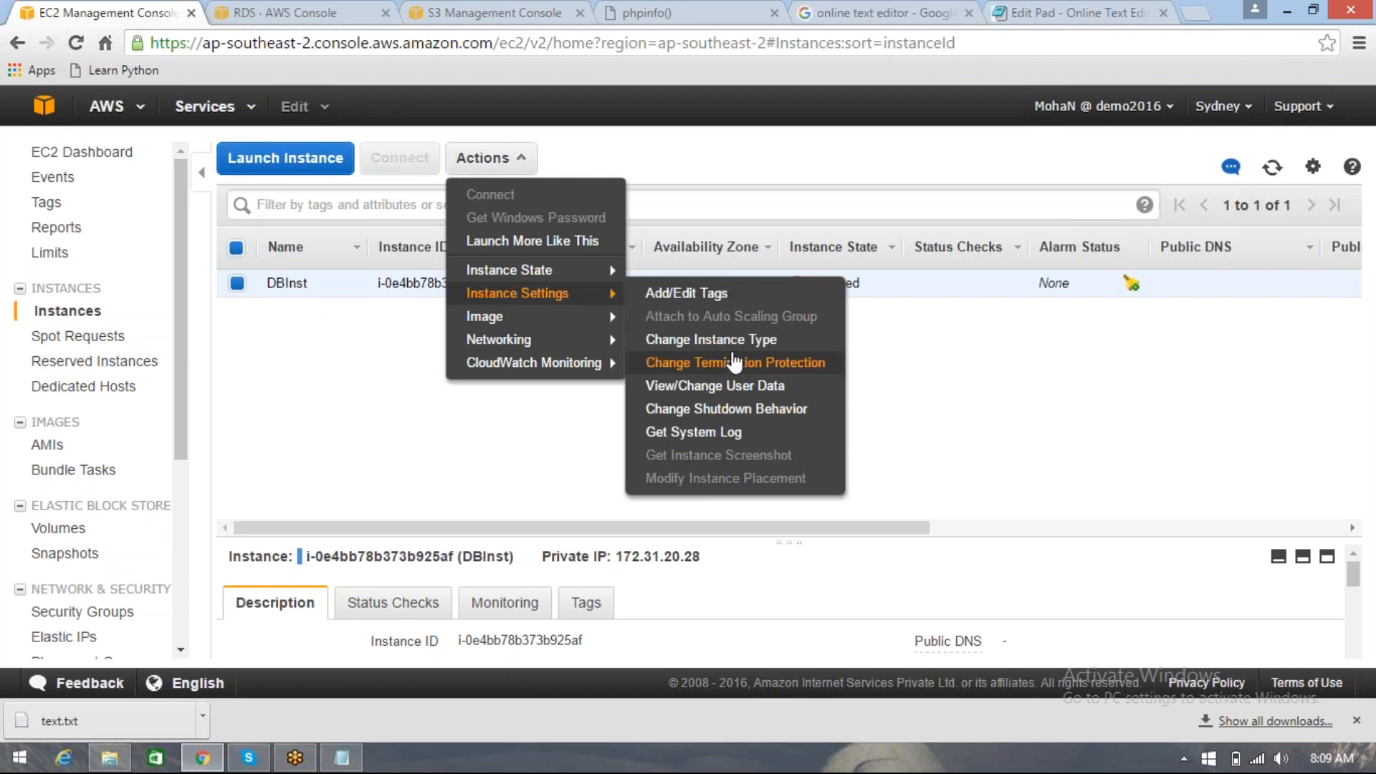
pyautogui.click(730, 391)
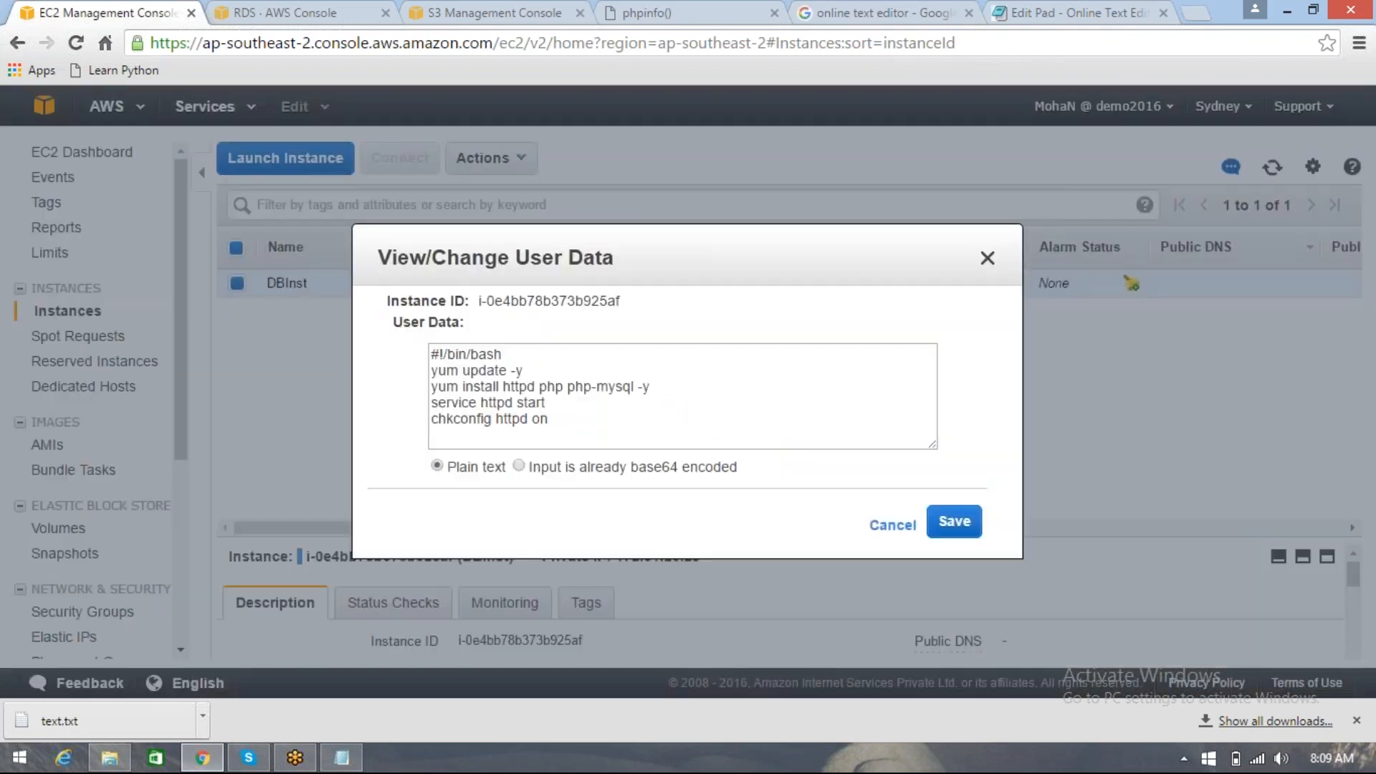
pyautogui.click(519, 465)
pyautogui.click(552, 433)
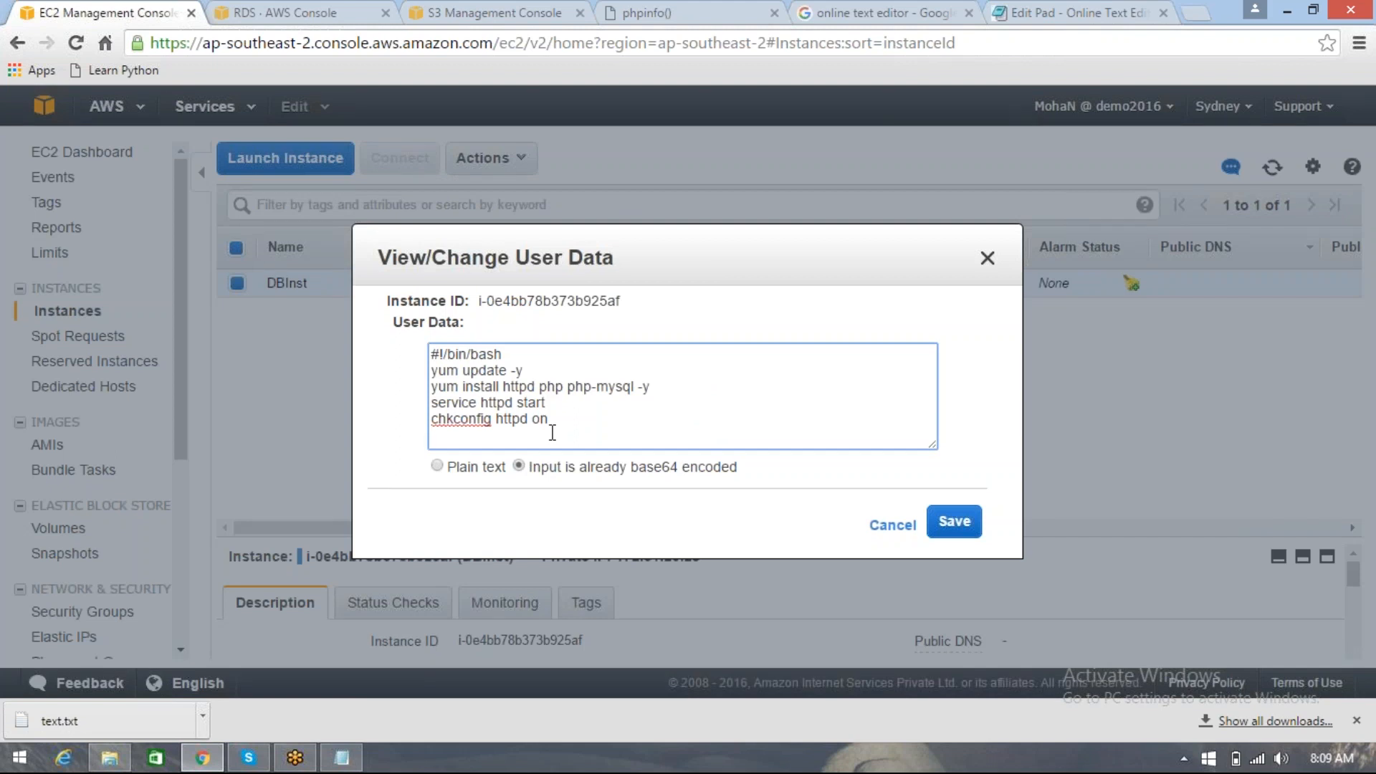
# Step: Copy the echo "<?php phpinfo(); ?>" > /var/www/html/index.php line from rds.sh.txt in Notepad and append it to the user data
pyautogui.click(339, 758)
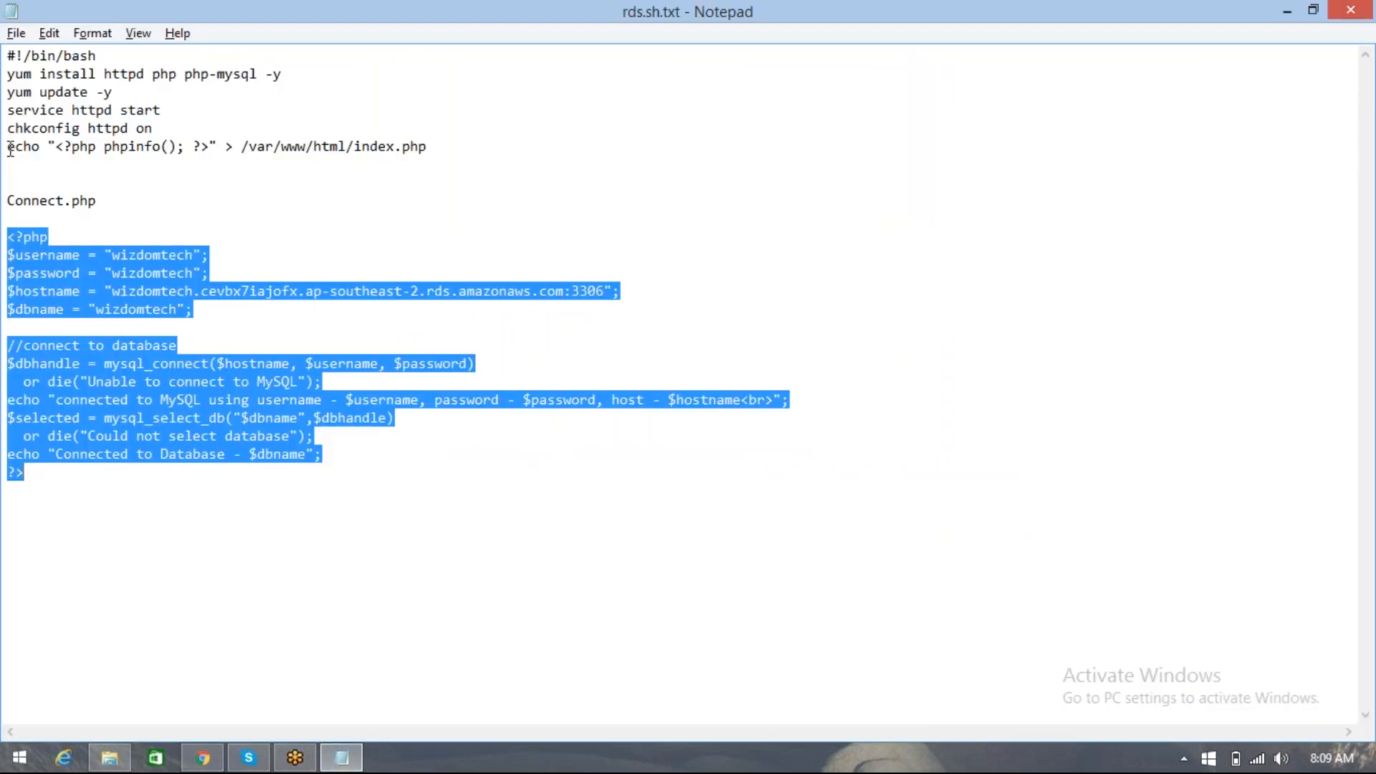
pyautogui.moveTo(10, 149); pyautogui.dragTo(433, 152)
pyautogui.hotkey('ctrl', 'c')
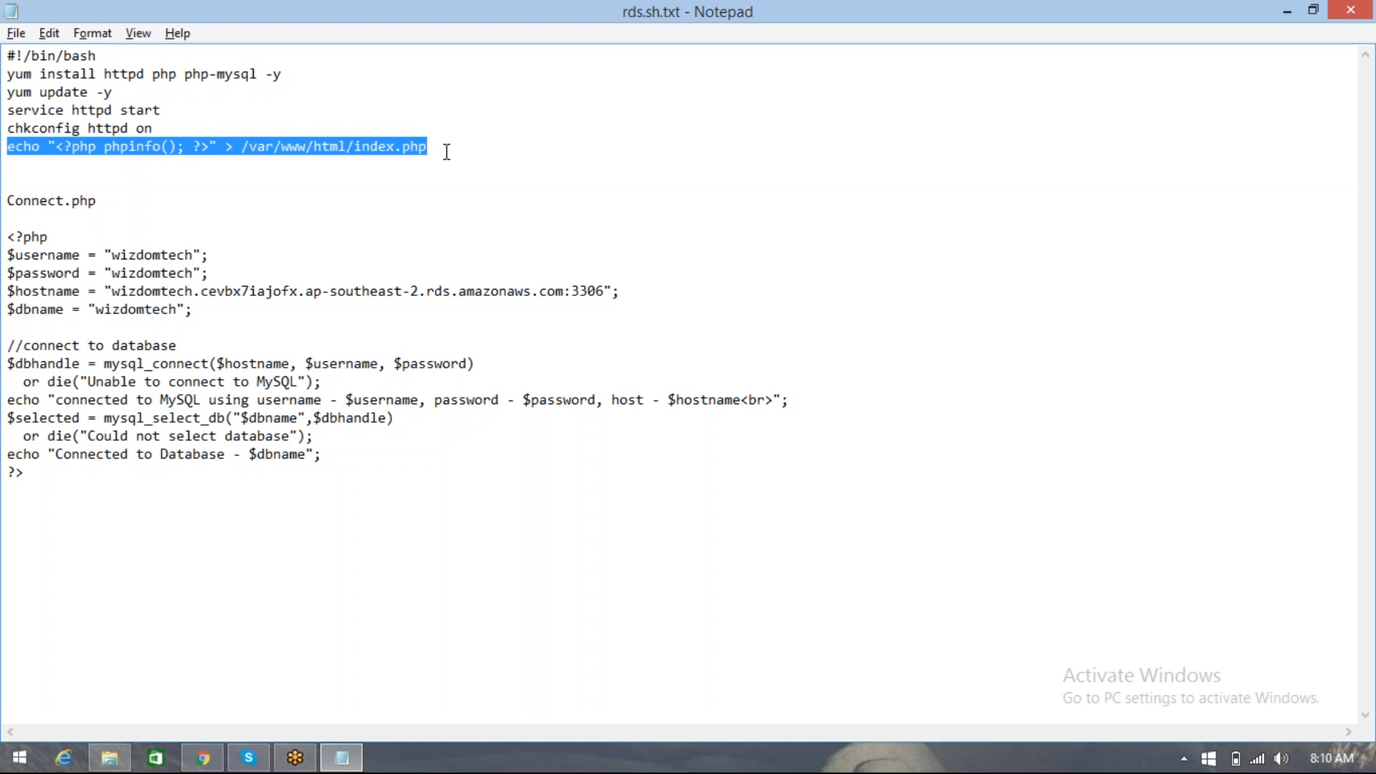
pyautogui.click(295, 760)
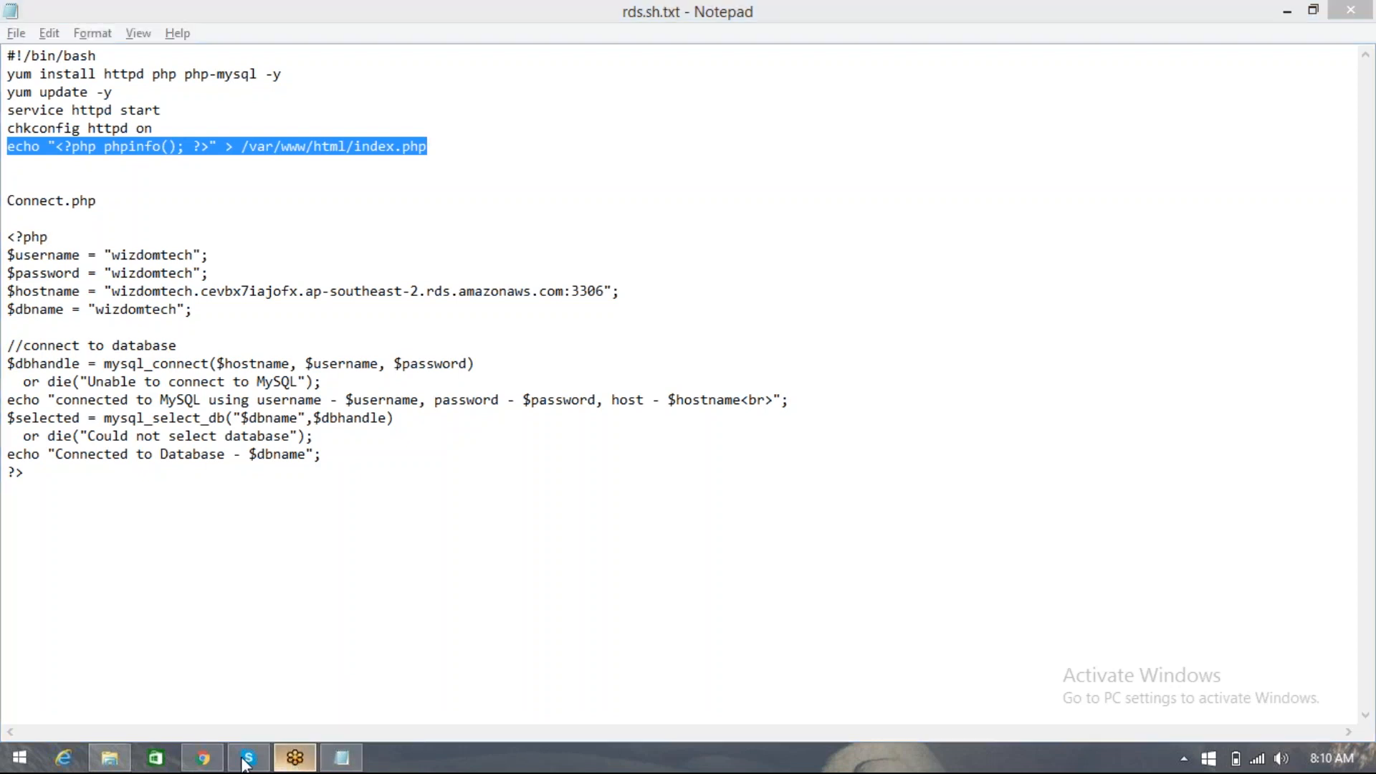
pyautogui.click(205, 760)
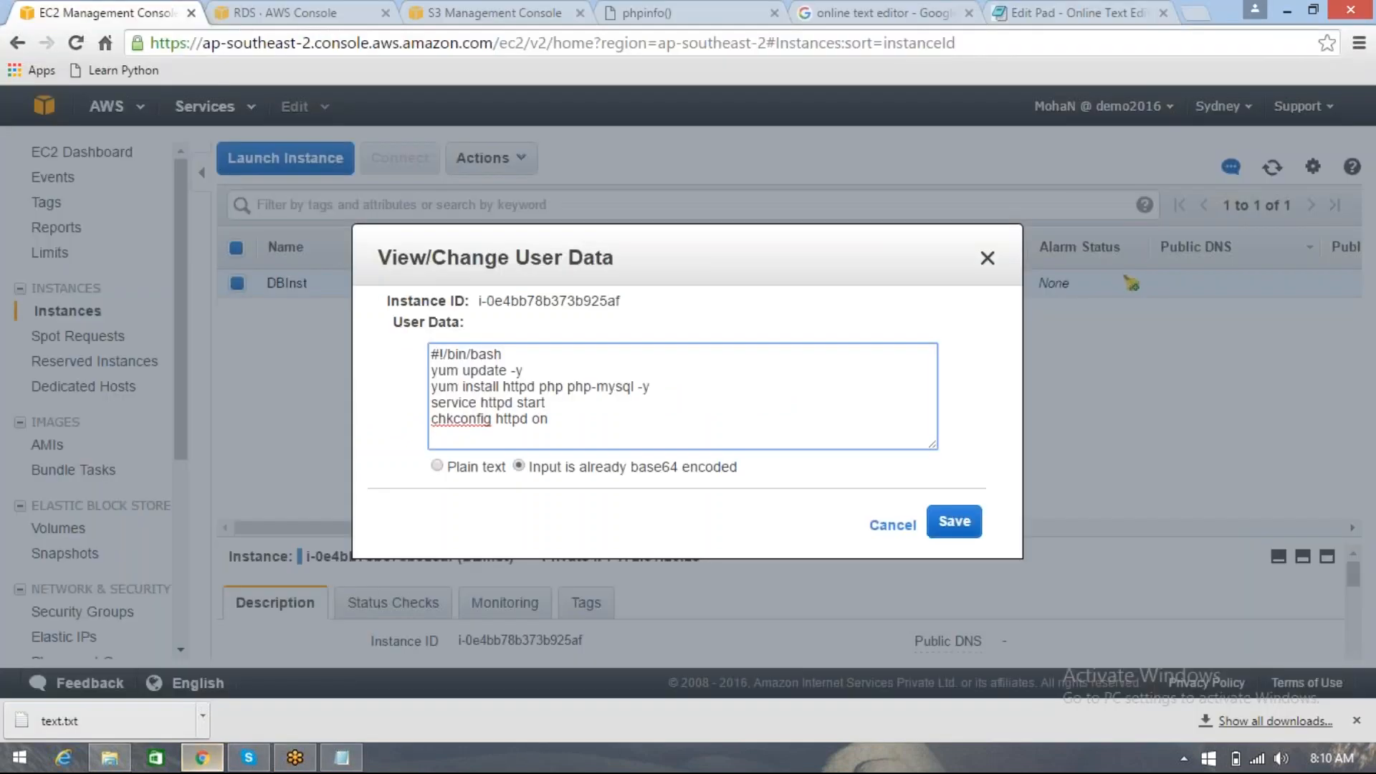
pyautogui.hotkey('ctrl', 'v')
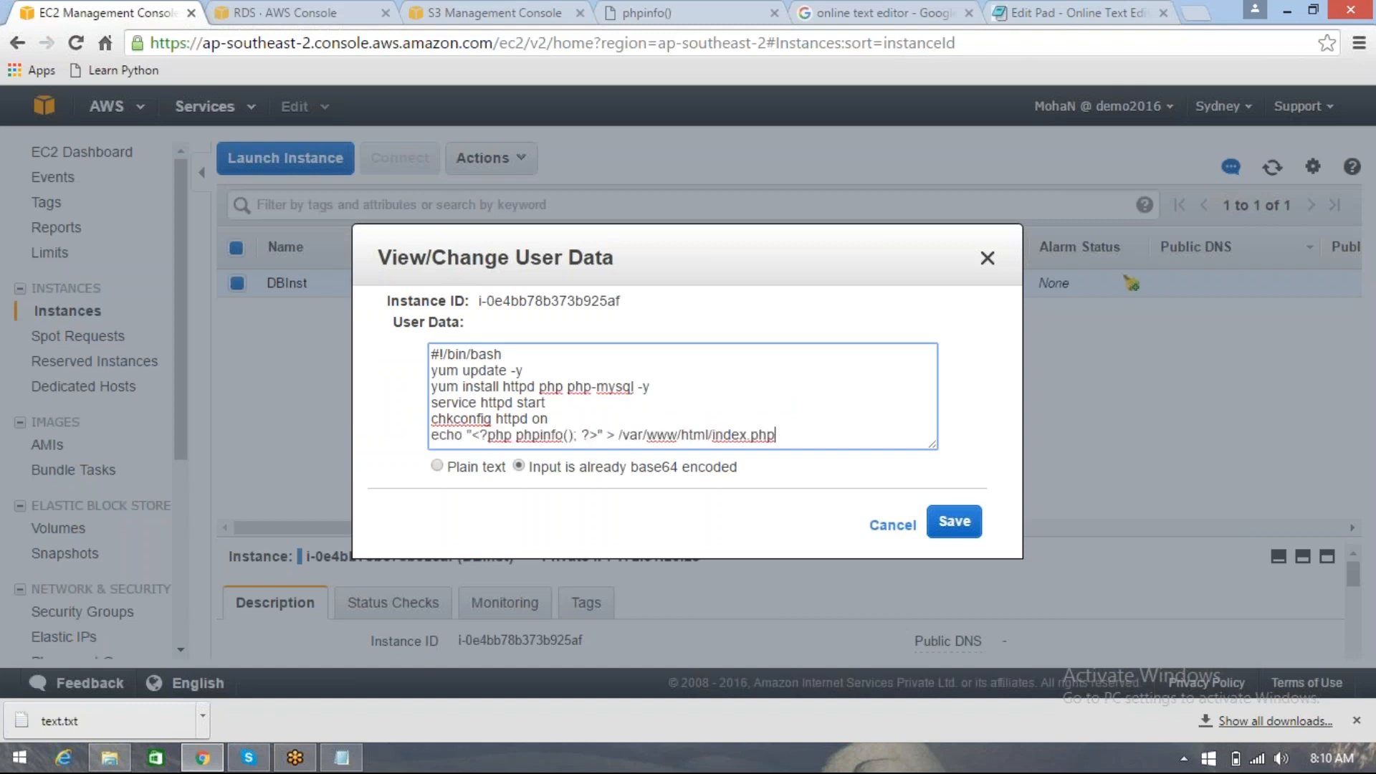
pyautogui.press('Return')
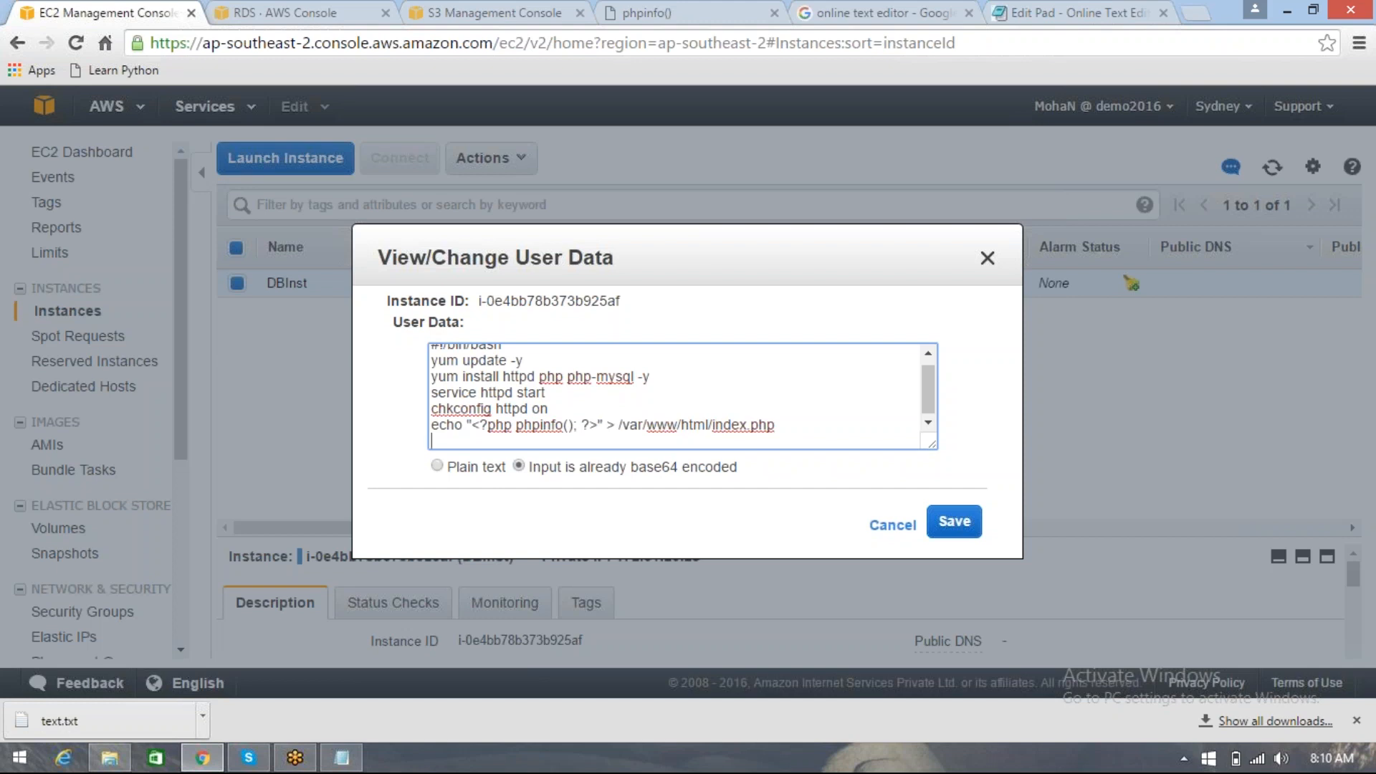
# Step: Add the command cd /var/www/html as a new line at the end of the user data
pyautogui.write('cd /var/www/html')
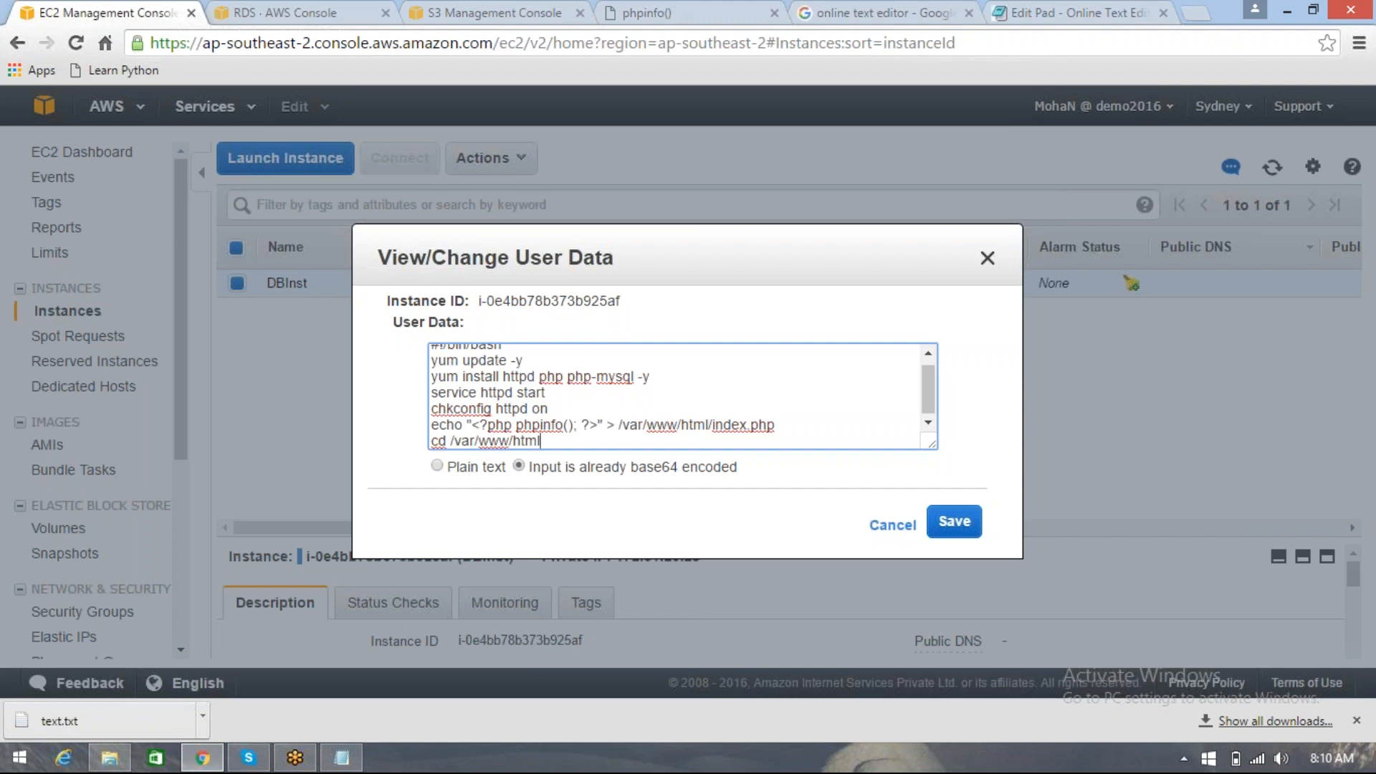
pyautogui.press('Return')
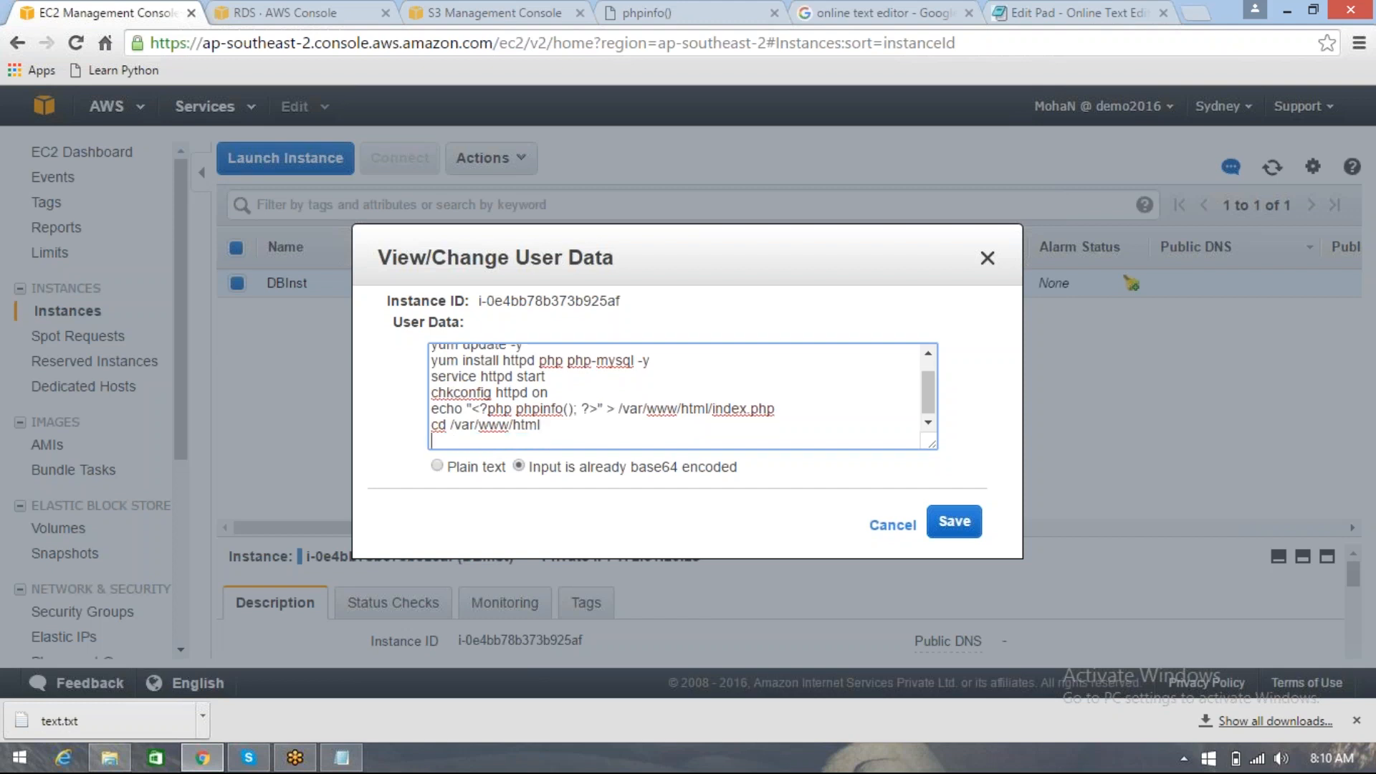
# Step: Begin a download command on the last line of the user data with wget https:
pyautogui.write('wget')
pyautogui.write('https:')
# Step: Show the properties of Connect.php in mydatabucket135 on S3 and copy its object link
pyautogui.click(495, 20)
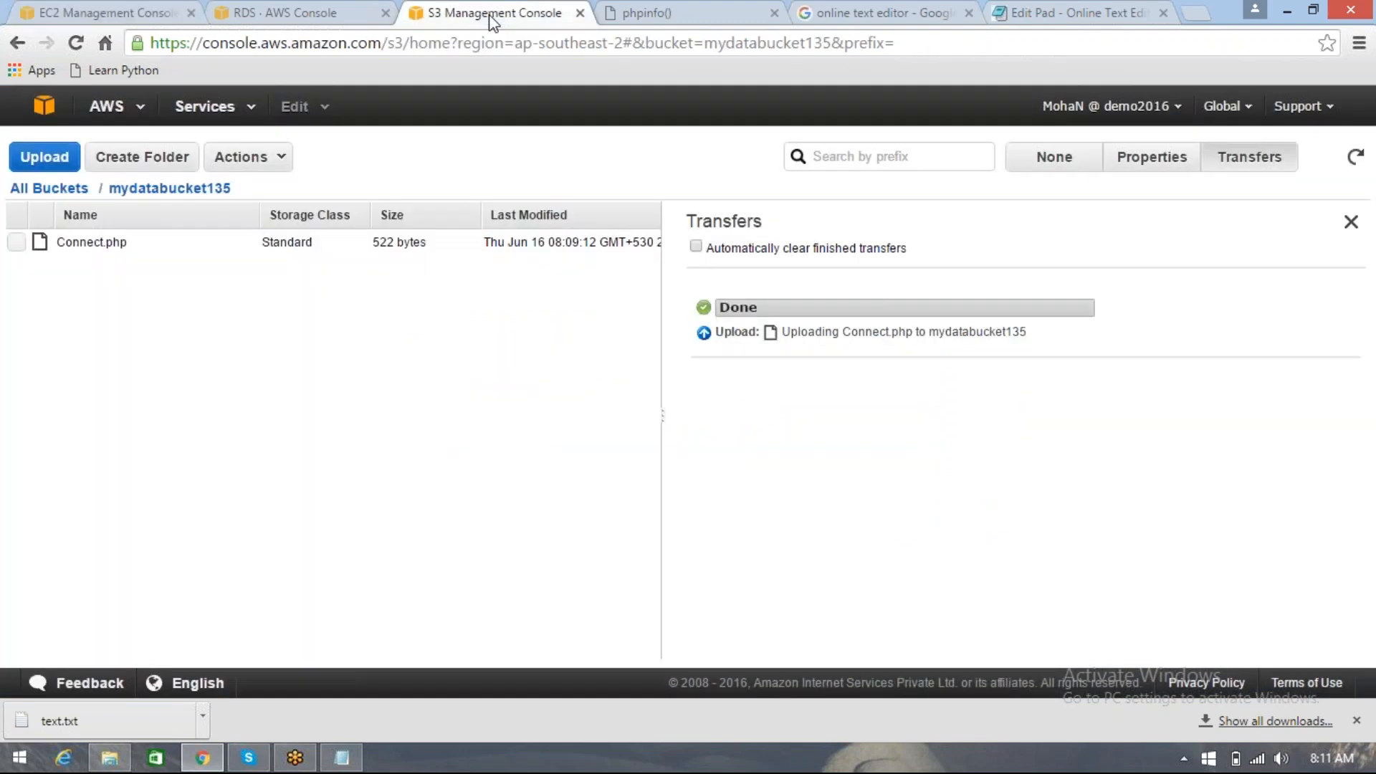
pyautogui.click(159, 245)
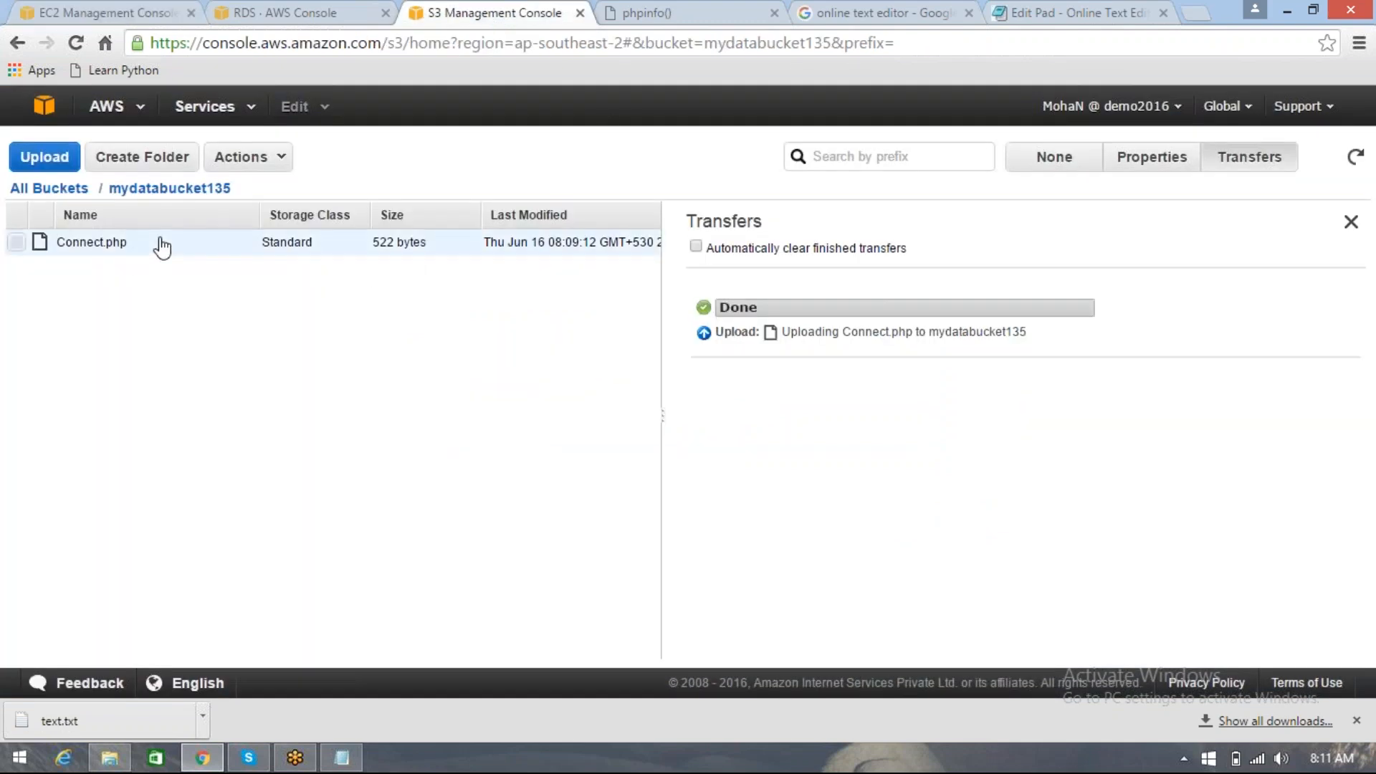
pyautogui.click(1153, 170)
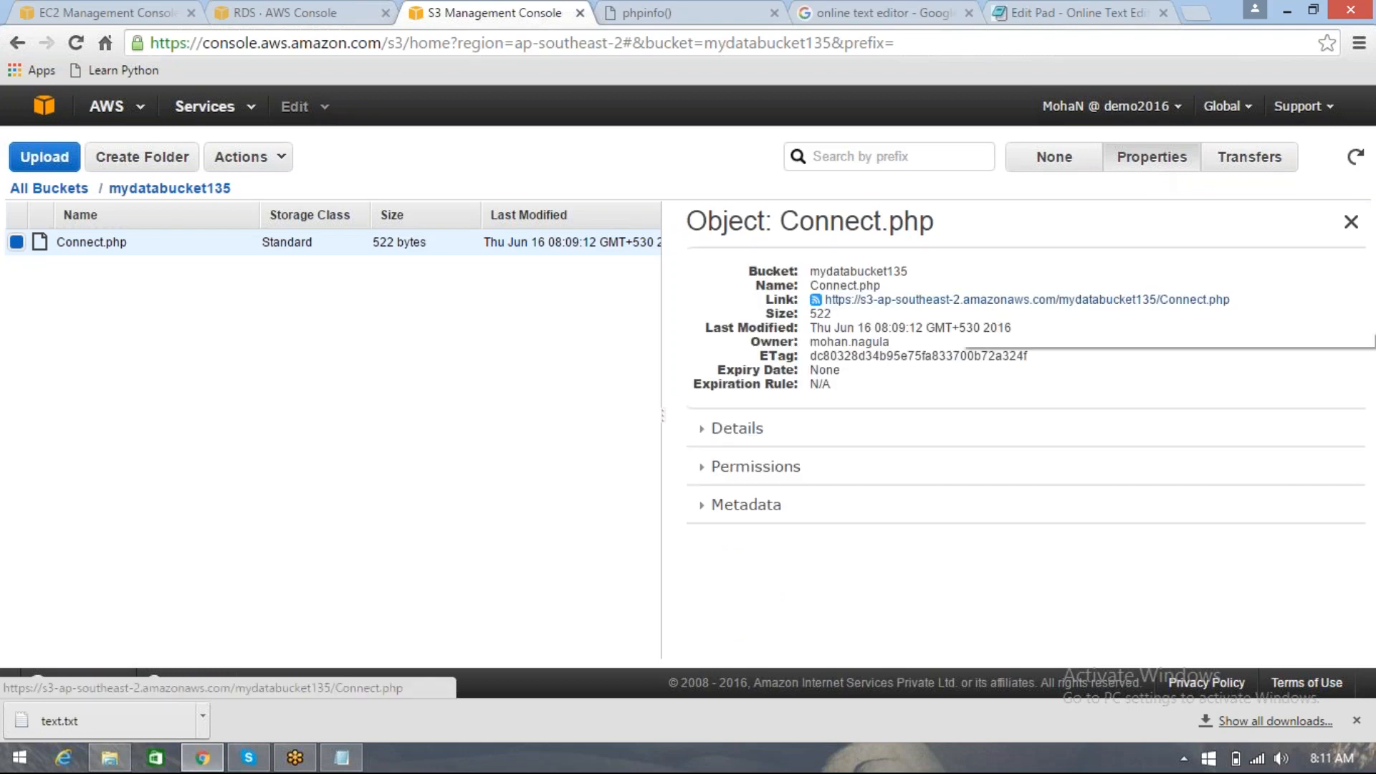
pyautogui.click(992, 301)
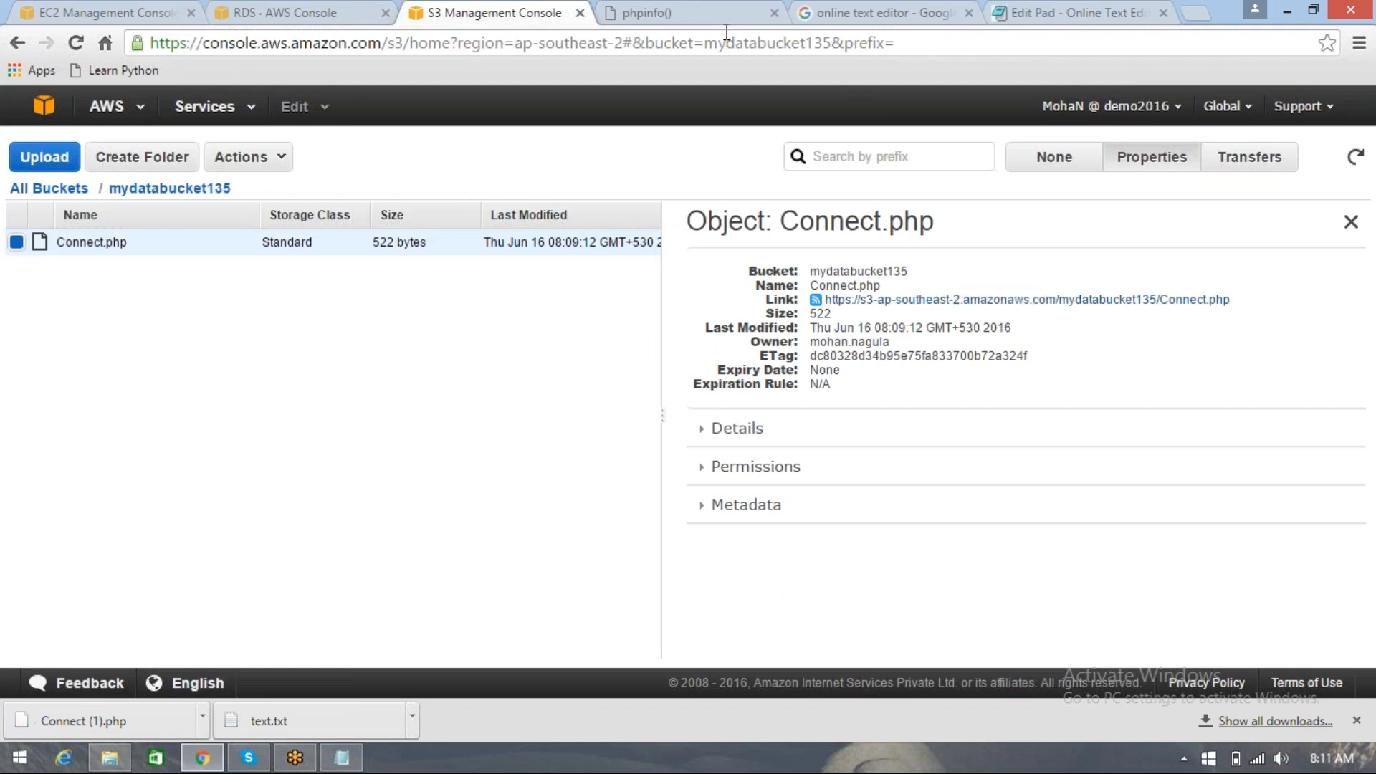
pyautogui.click(1063, 302)
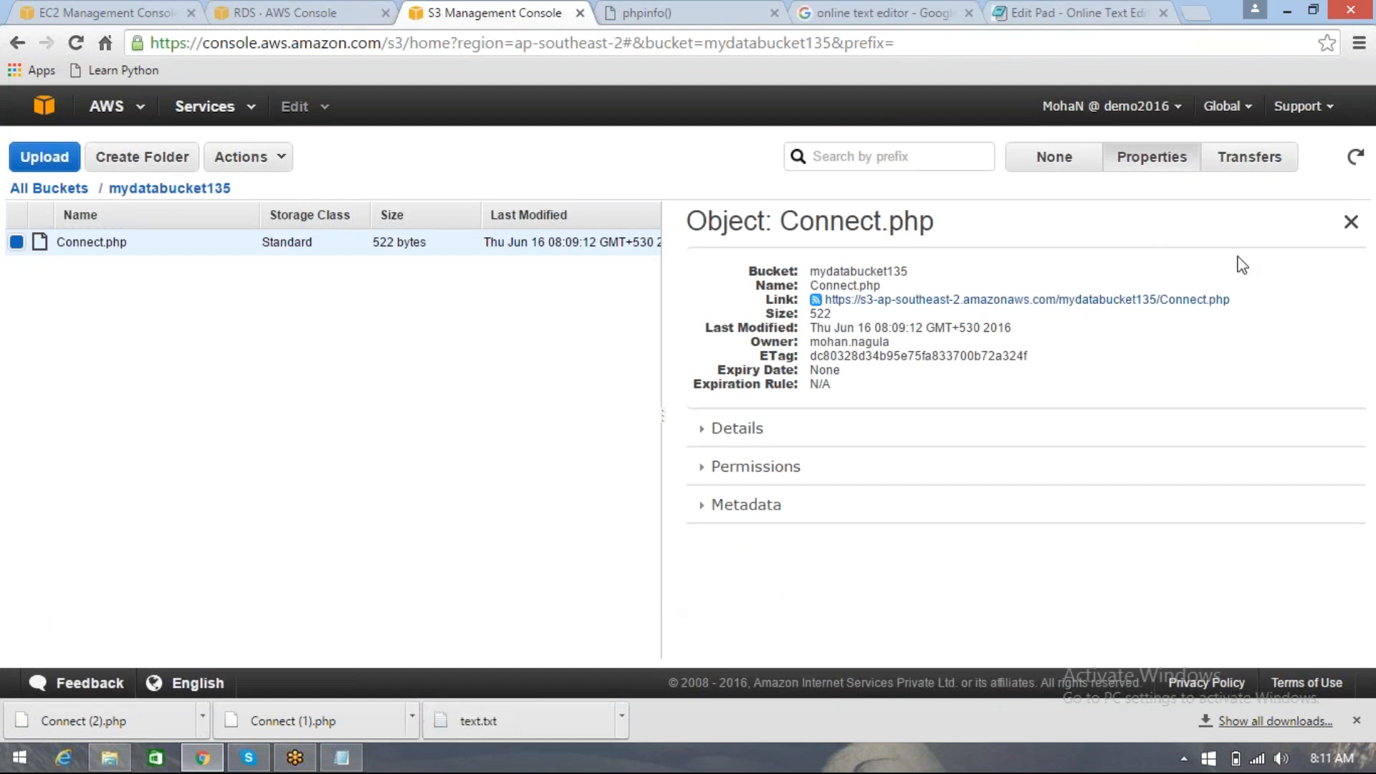
pyautogui.moveTo(1236, 304); pyautogui.dragTo(826, 299)
pyautogui.hotkey('ctrl', 'c')
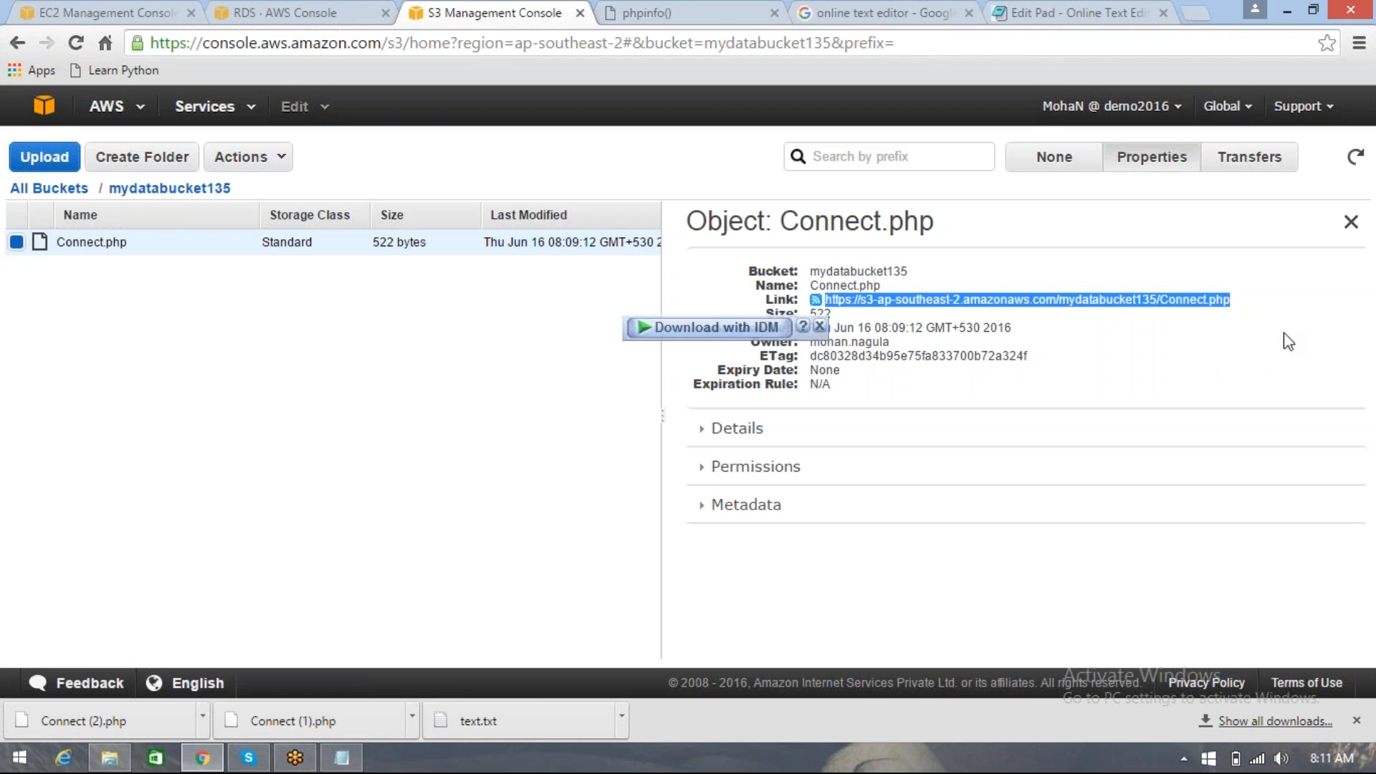
pyautogui.click(1167, 550)
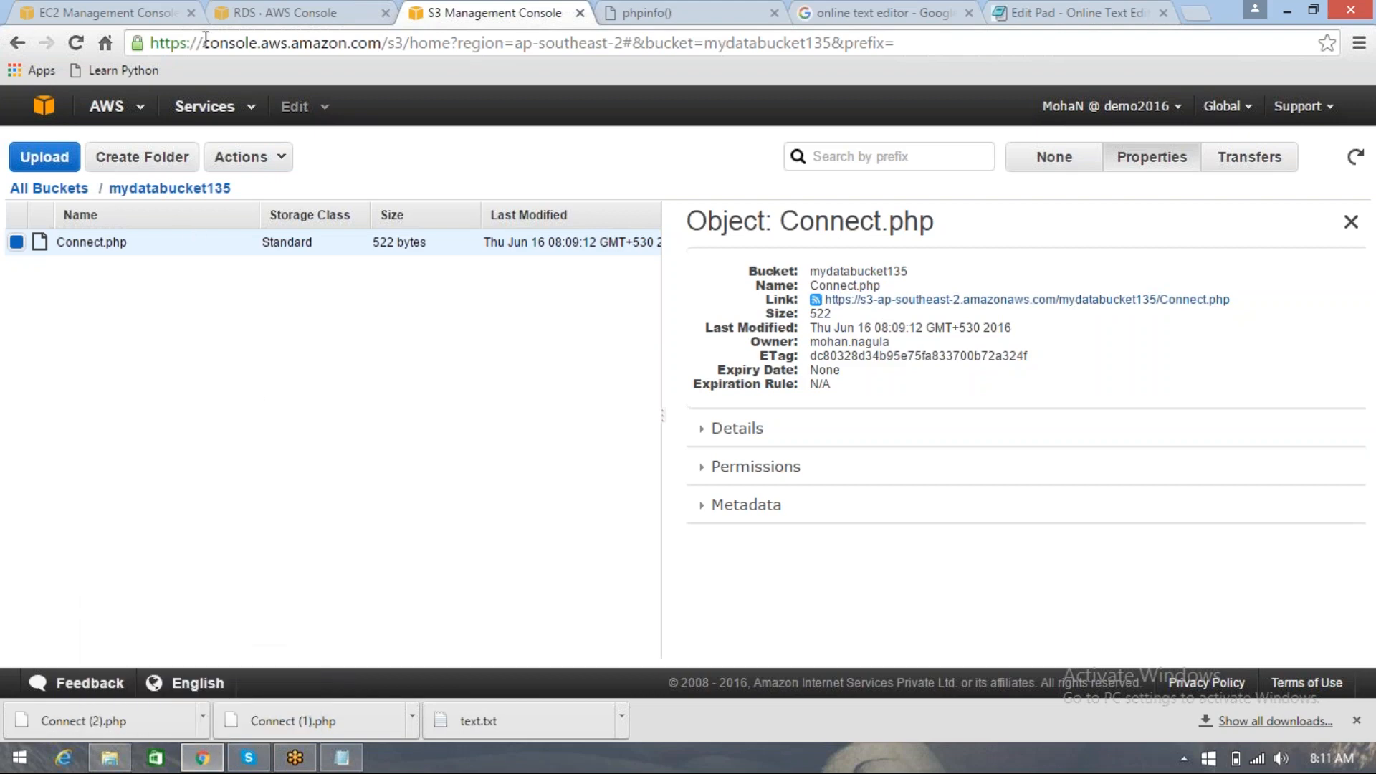
pyautogui.click(164, 14)
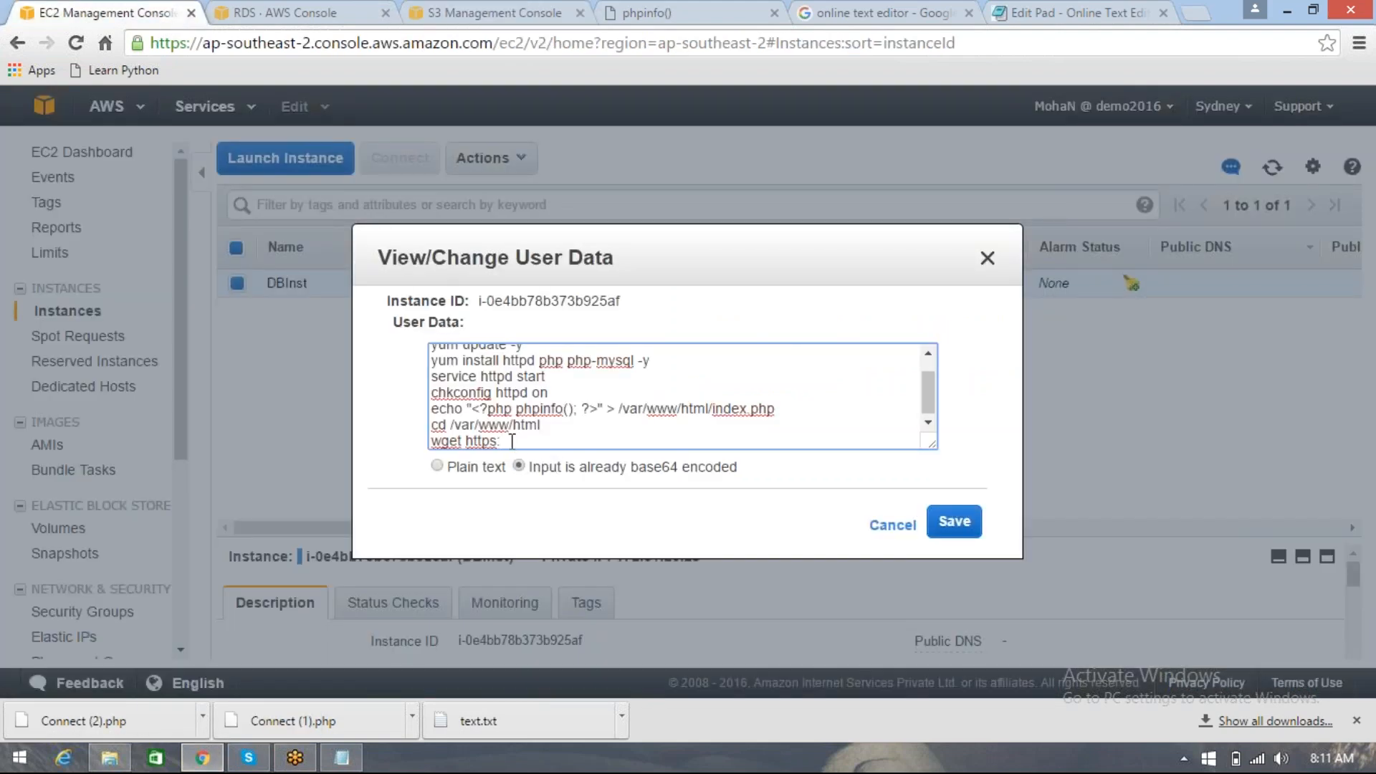
pyautogui.press('BackSpace')
pyautogui.press('BackSpace')
pyautogui.press('BackSpace')
pyautogui.press('BackSpace')
pyautogui.press('BackSpace')
pyautogui.press('BackSpace')
pyautogui.hotkey('ctrl', 'v')
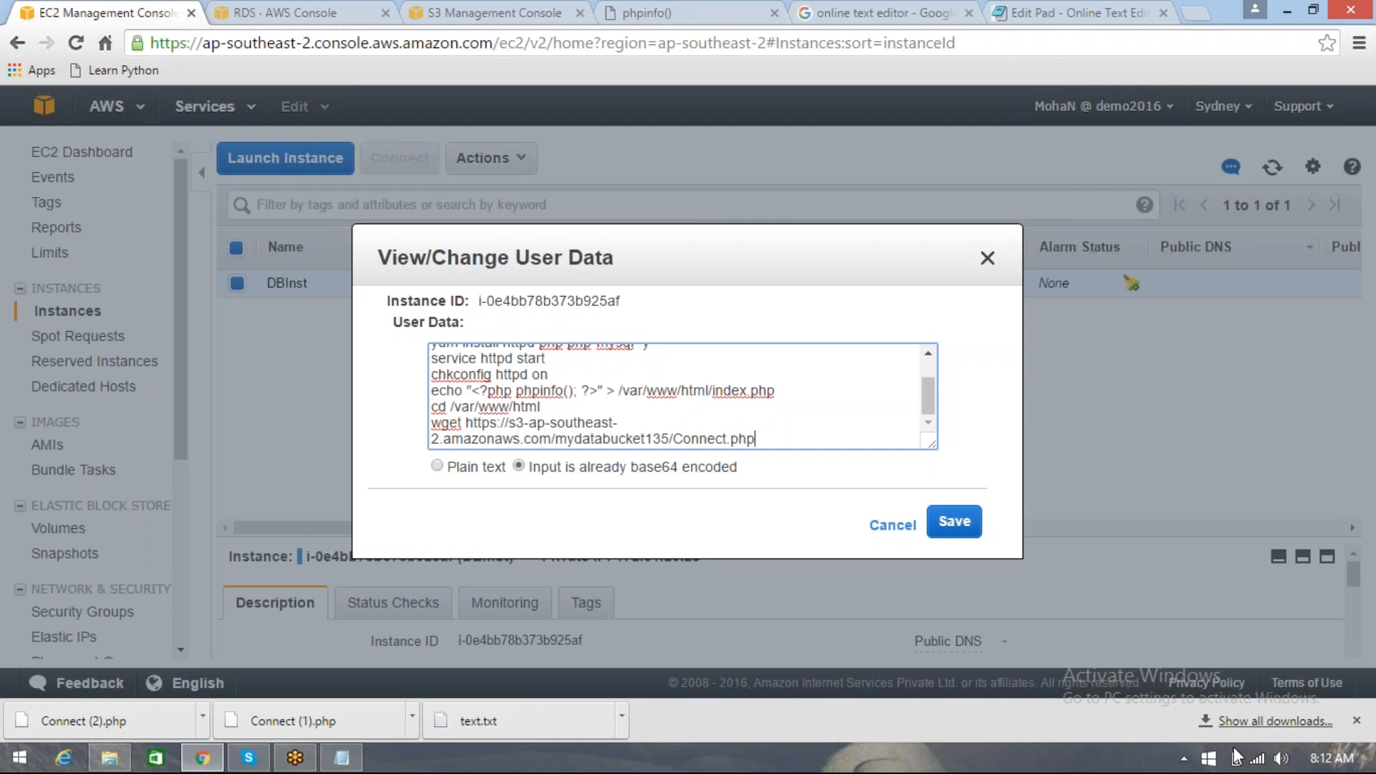
# Step: Permanently delete Connect (1).php and Connect (2).php from the Downloads folder in File Explorer and minimize the window
pyautogui.click(102, 766)
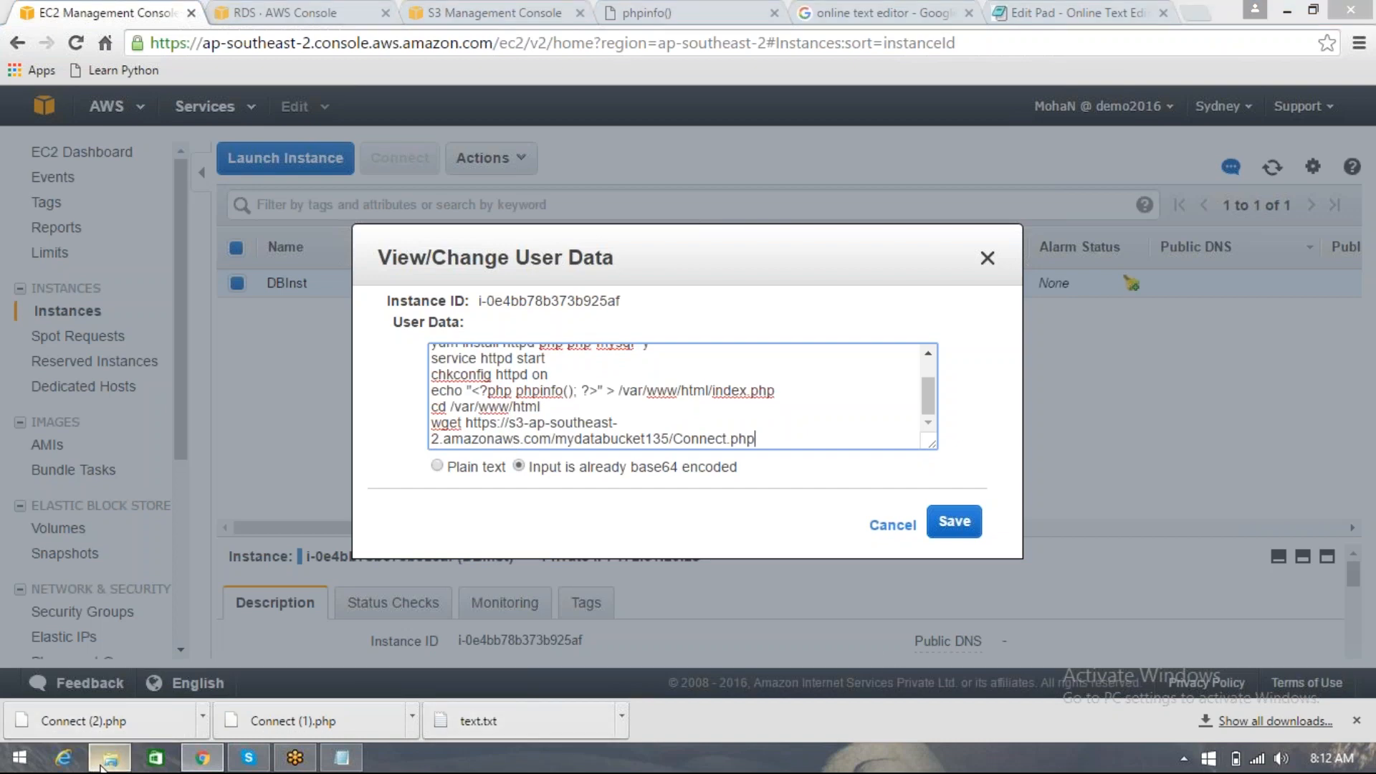
pyautogui.click(267, 158)
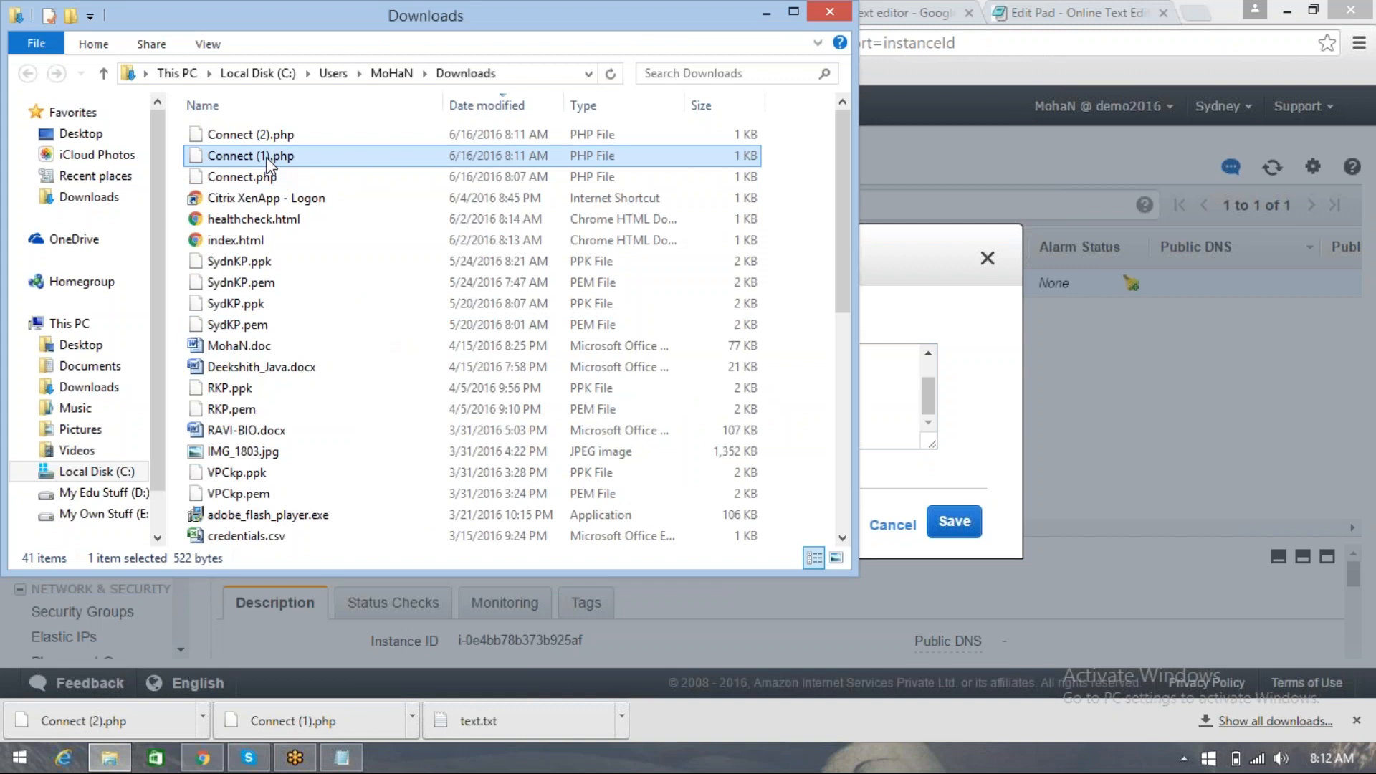
pyautogui.hotkey('shift', 'Up')
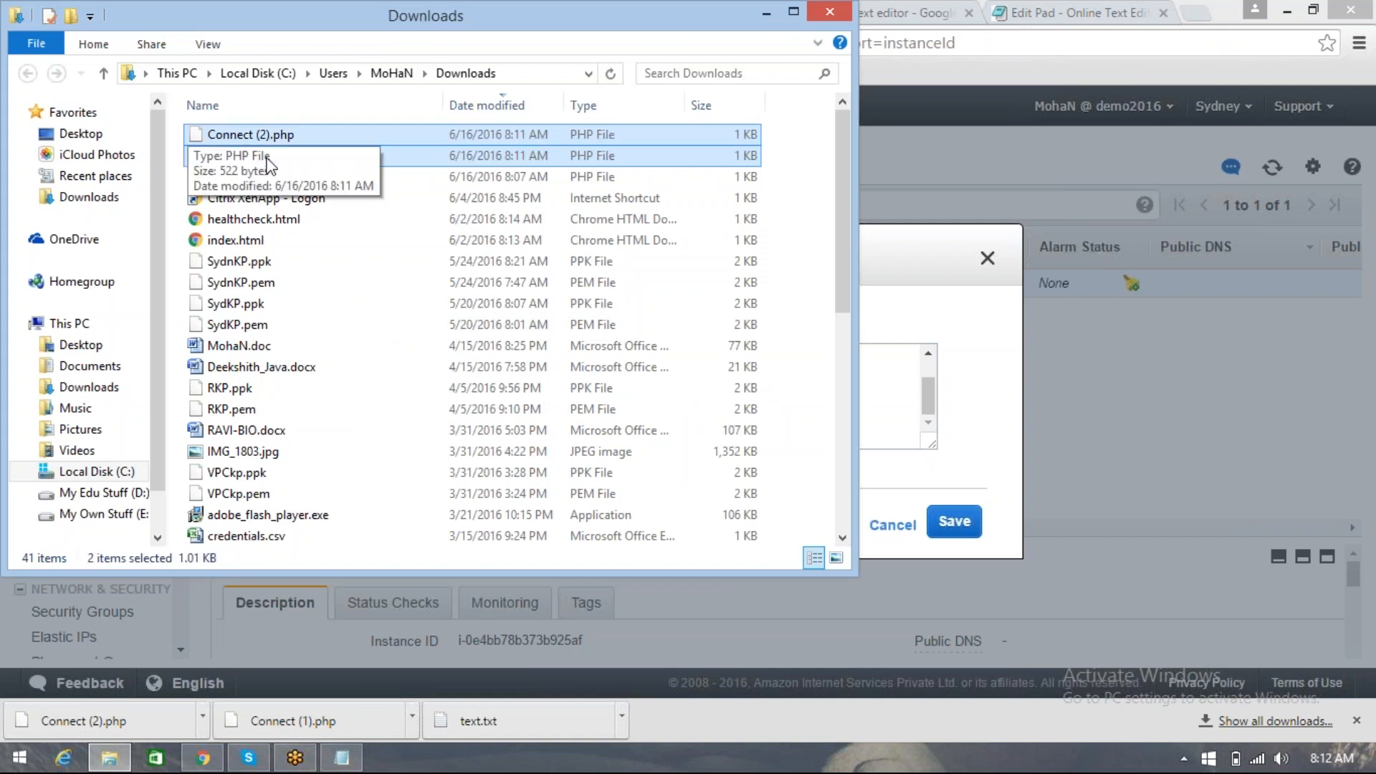
pyautogui.hotkey('shift', 'Delete')
pyautogui.press('Return')
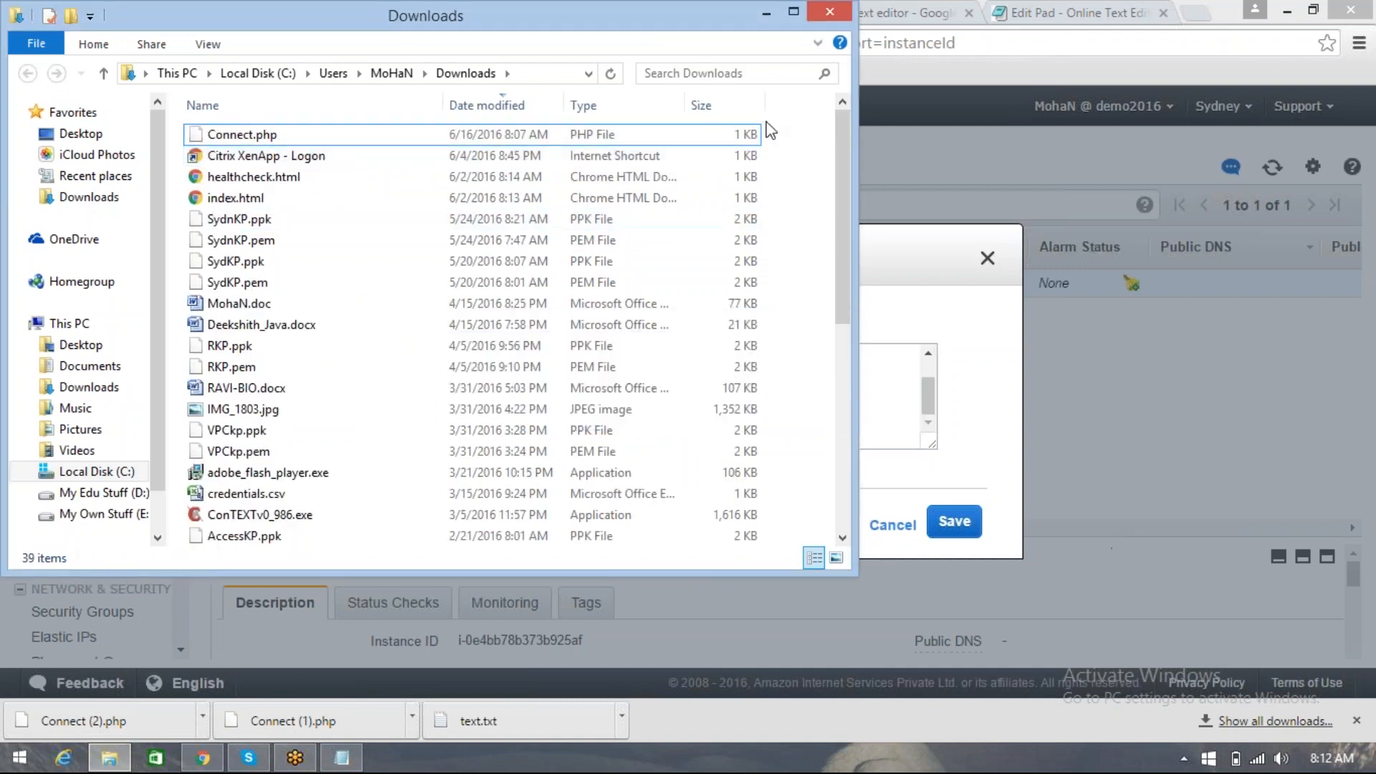
pyautogui.click(767, 15)
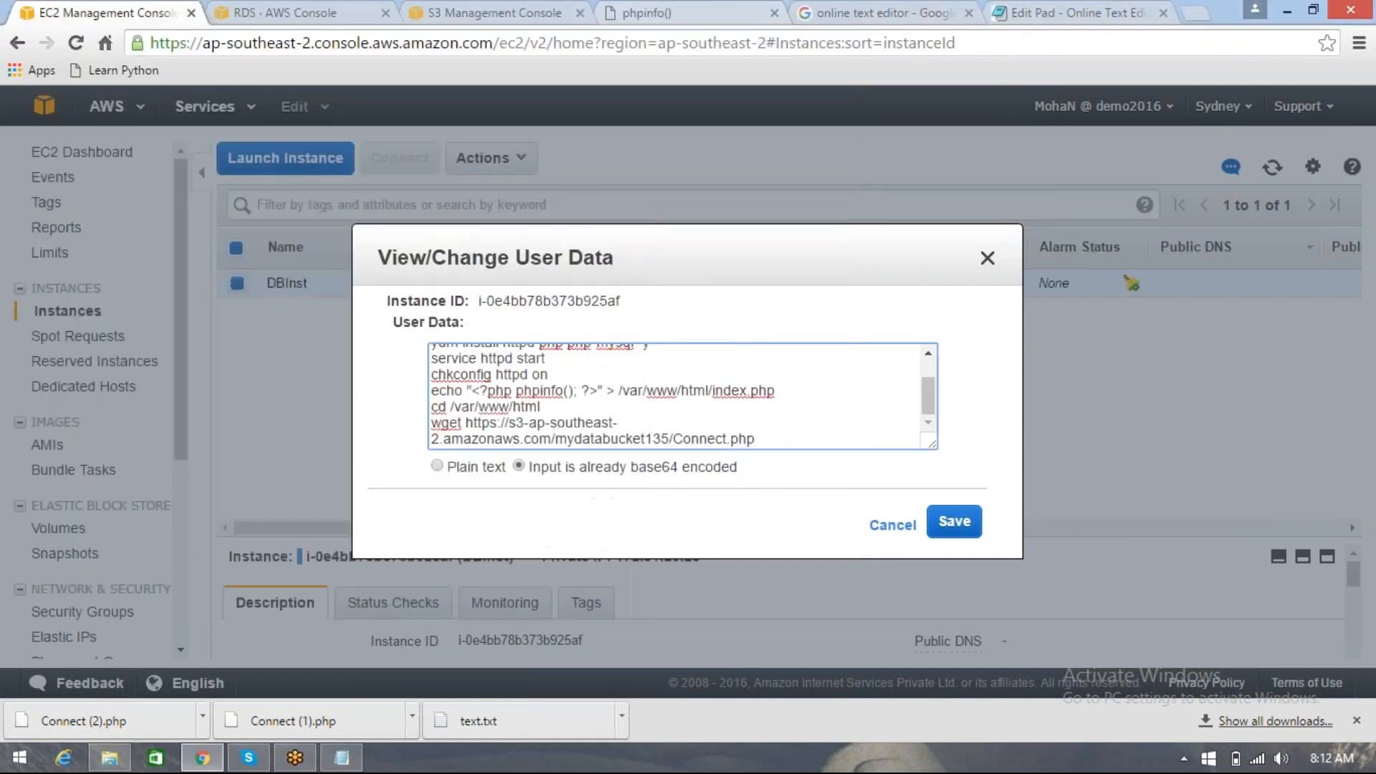
# Step: Try to save the DBInst user data, switch its input format to plain text and save again
pyautogui.click(945, 531)
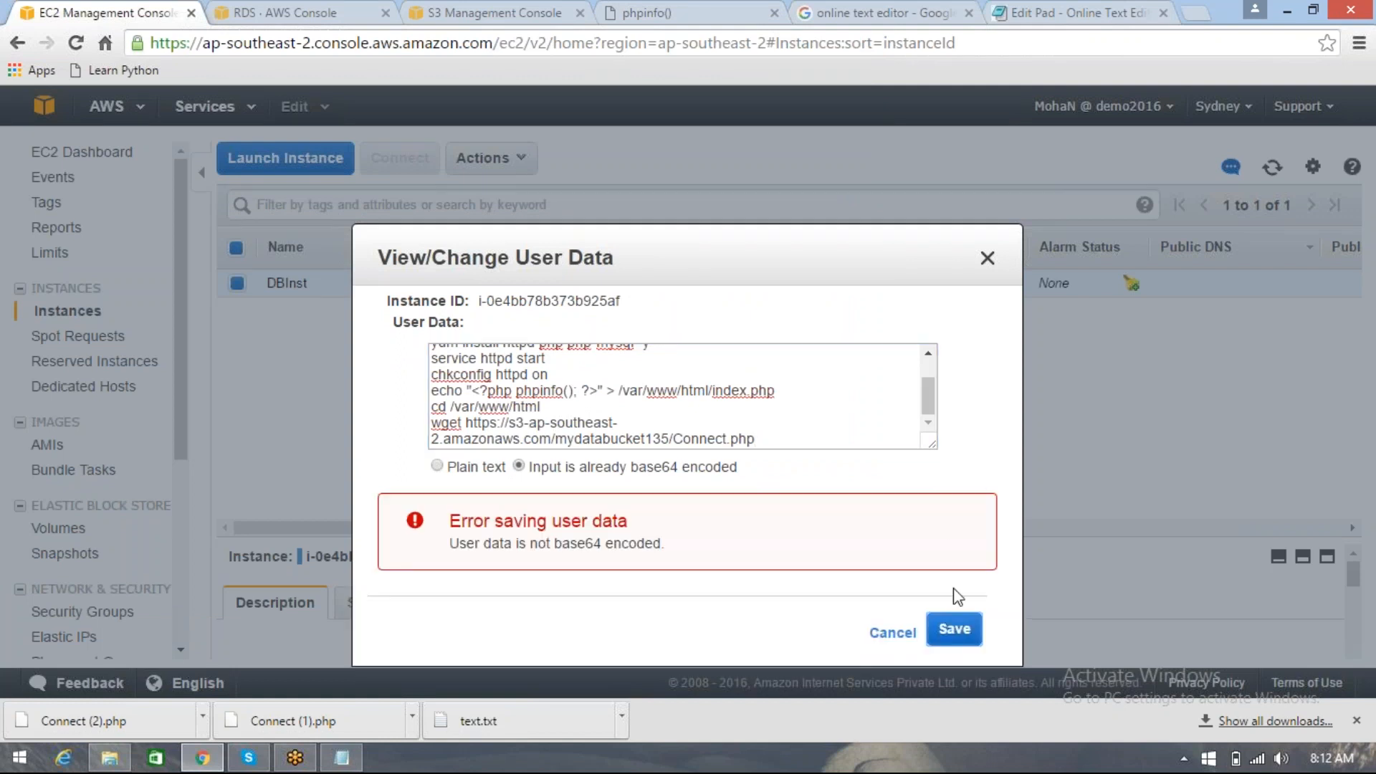
pyautogui.click(438, 466)
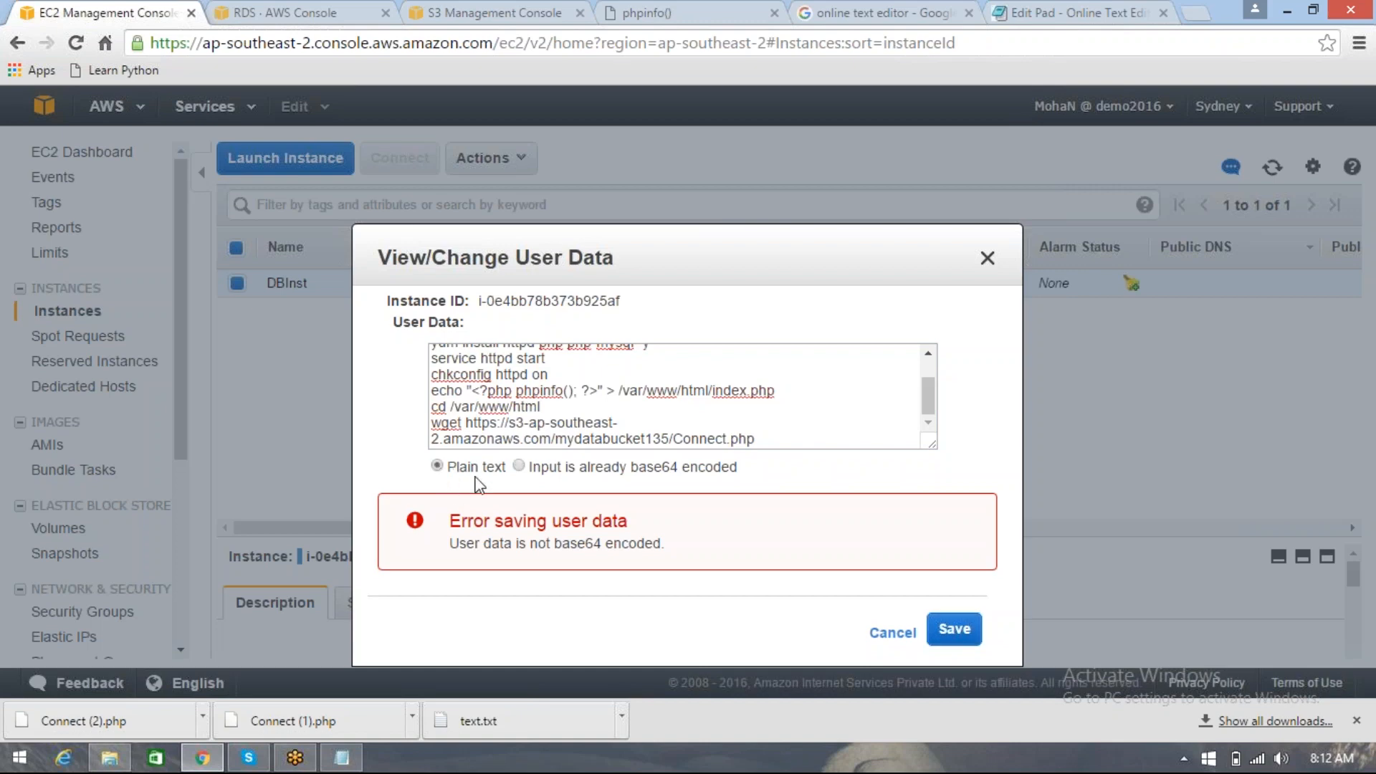
pyautogui.click(962, 632)
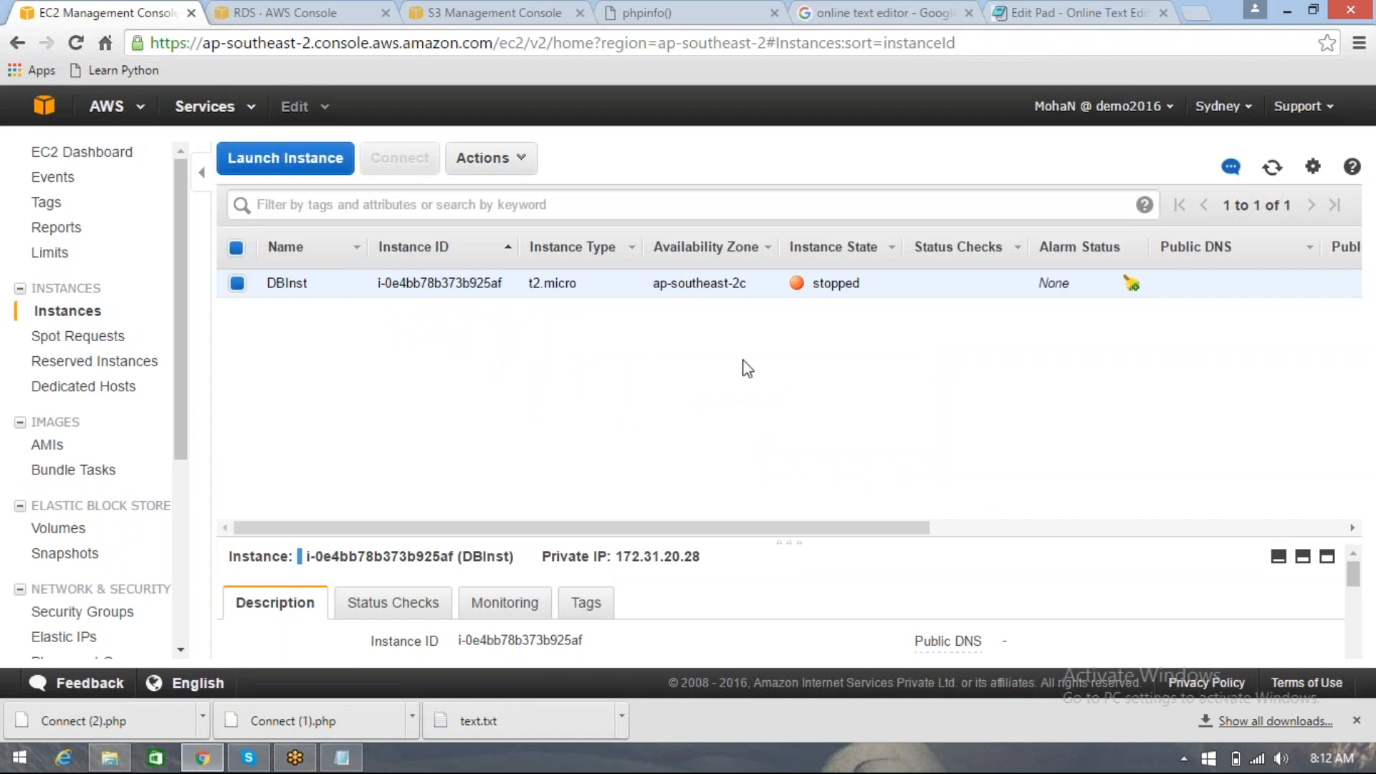
# Step: Reopen the user data of DBInst, review the script down to the wget line and save it
pyautogui.click(527, 159)
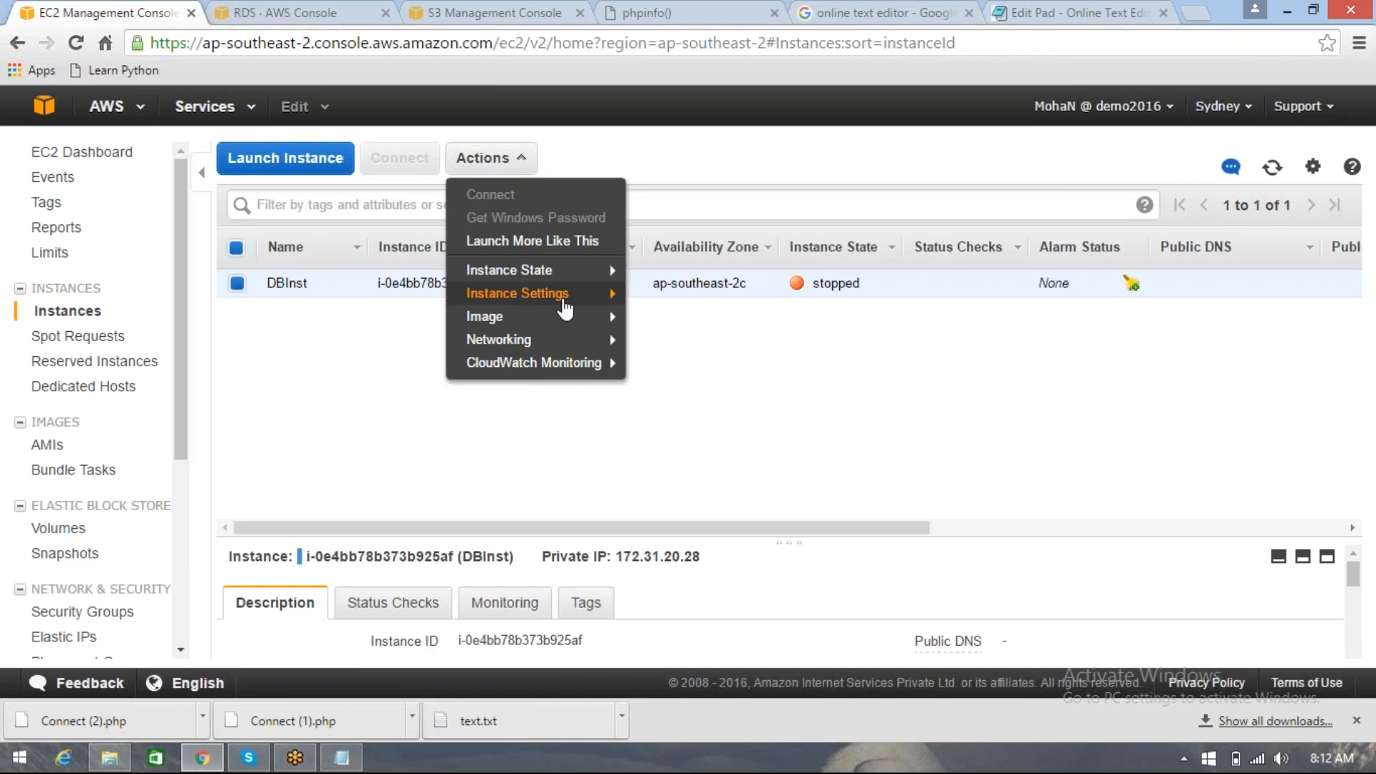
pyautogui.moveTo(566, 294)
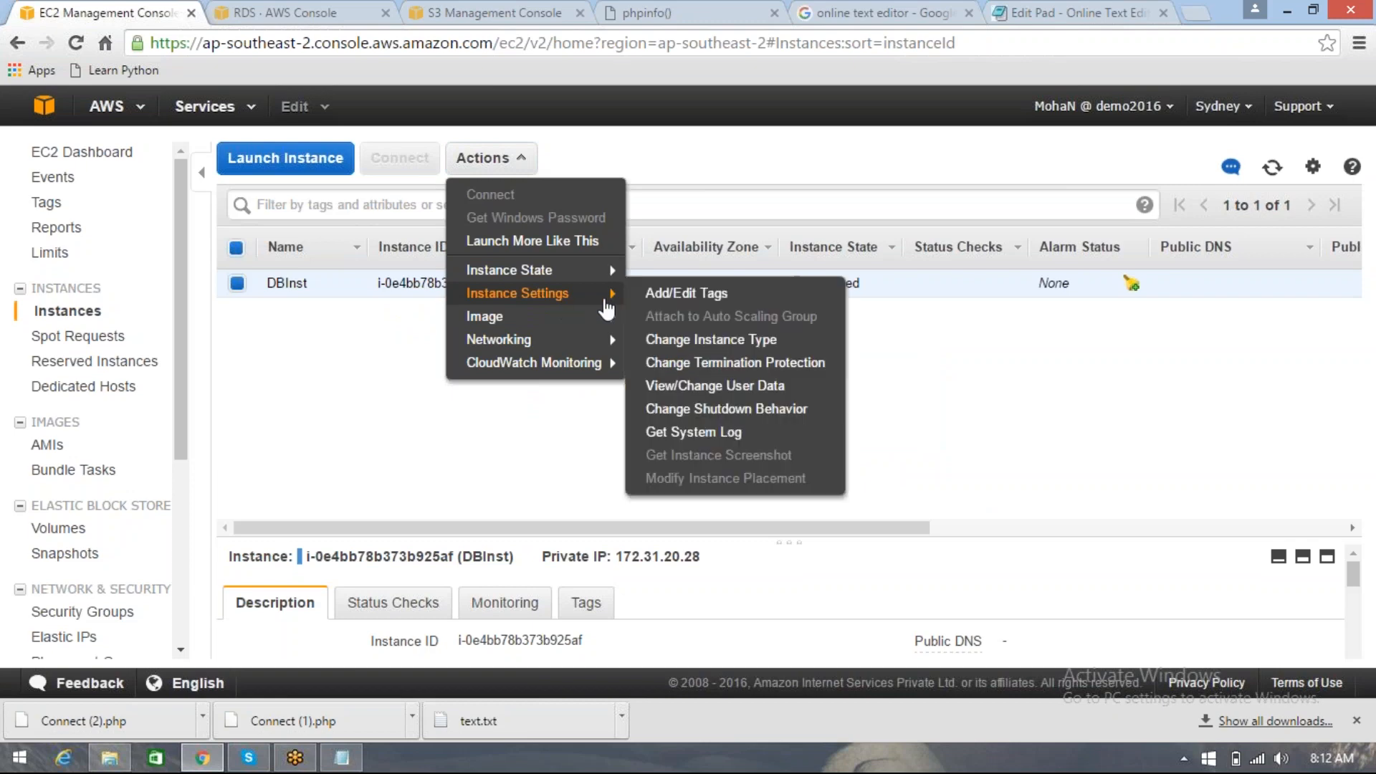
pyautogui.click(709, 394)
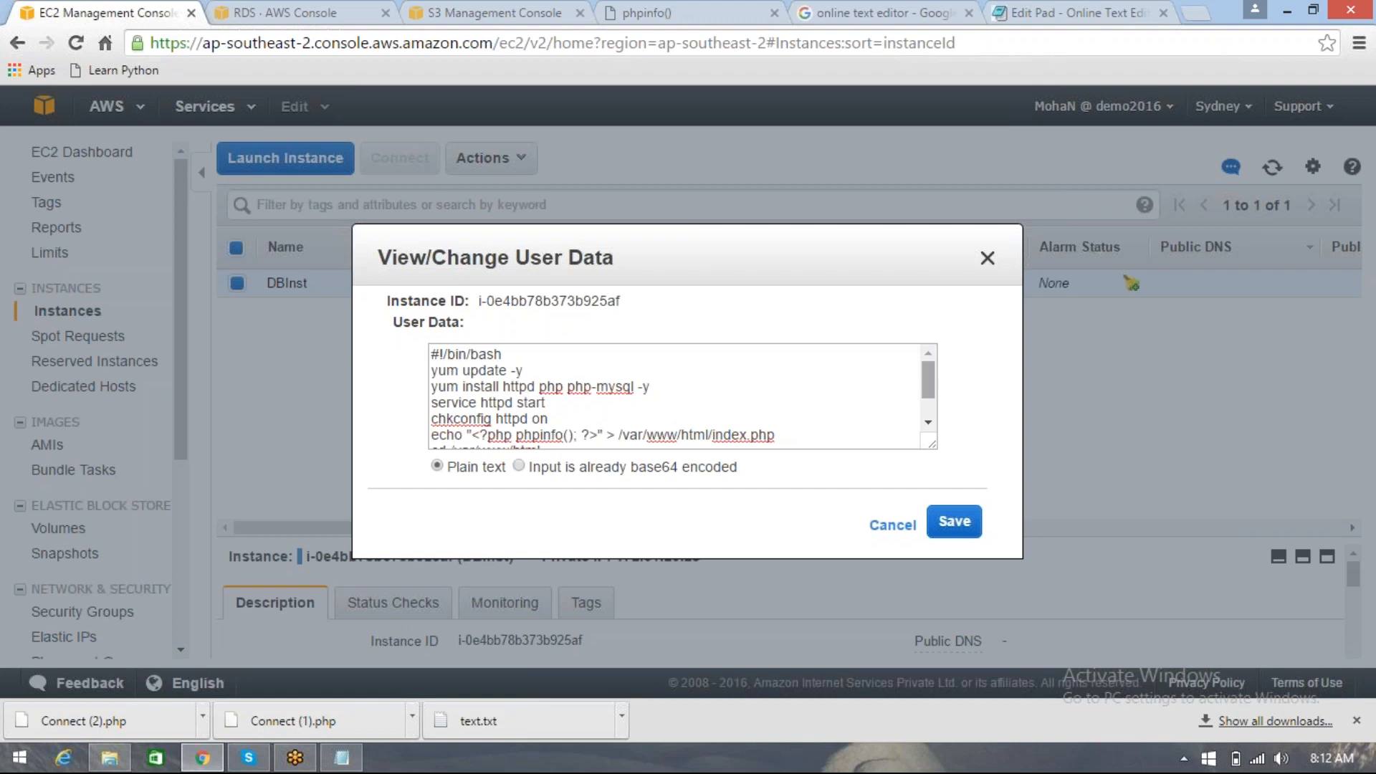
pyautogui.moveTo(931, 372); pyautogui.dragTo(932, 389)
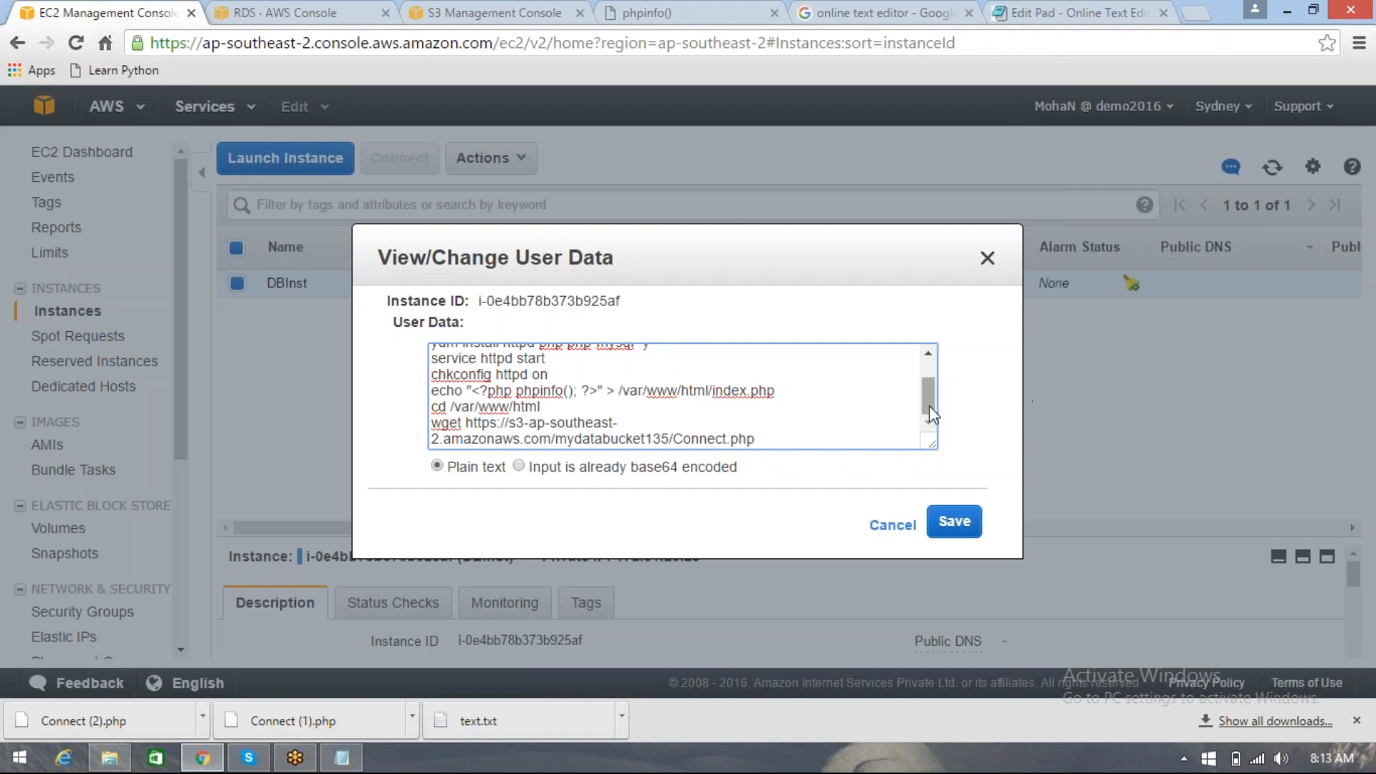
pyautogui.click(950, 529)
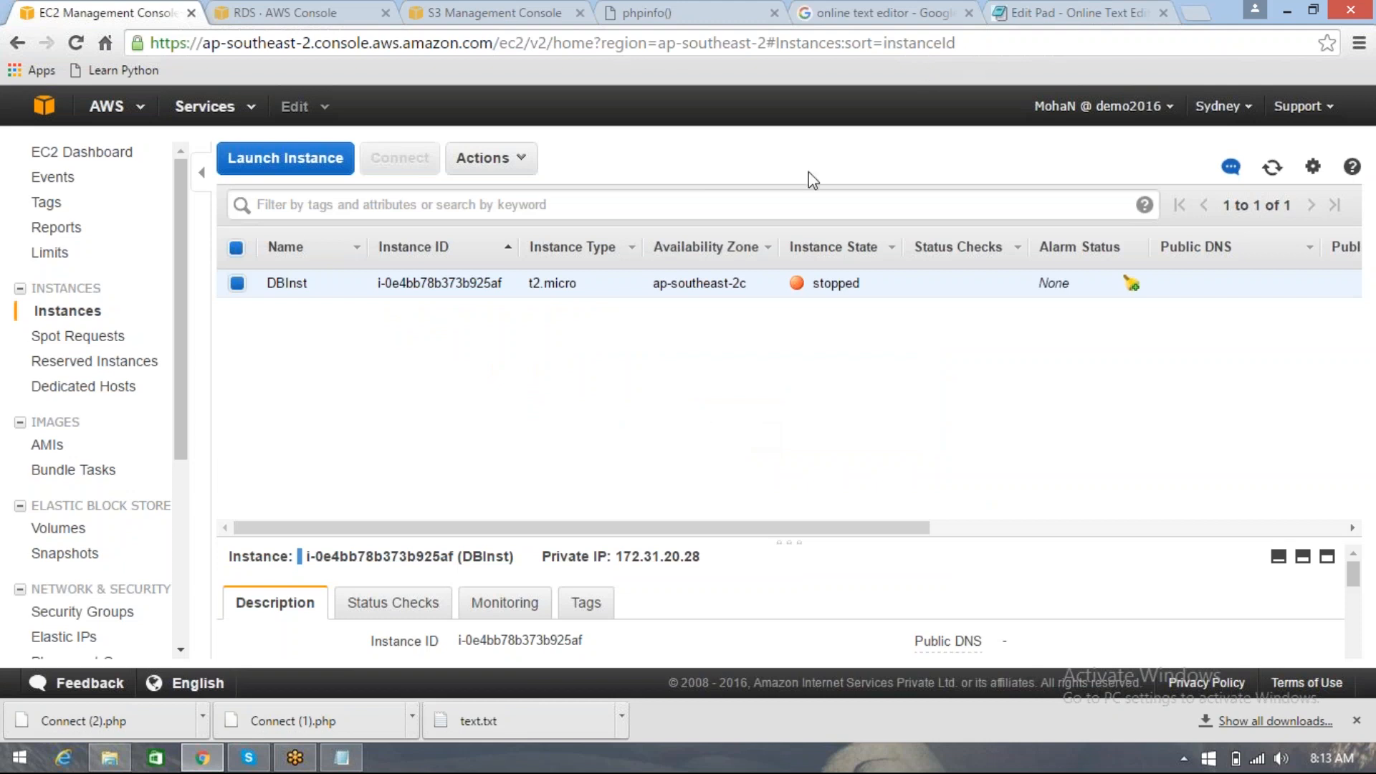
# Step: Start the stopped DBInst instance and confirm the start
pyautogui.click(499, 161)
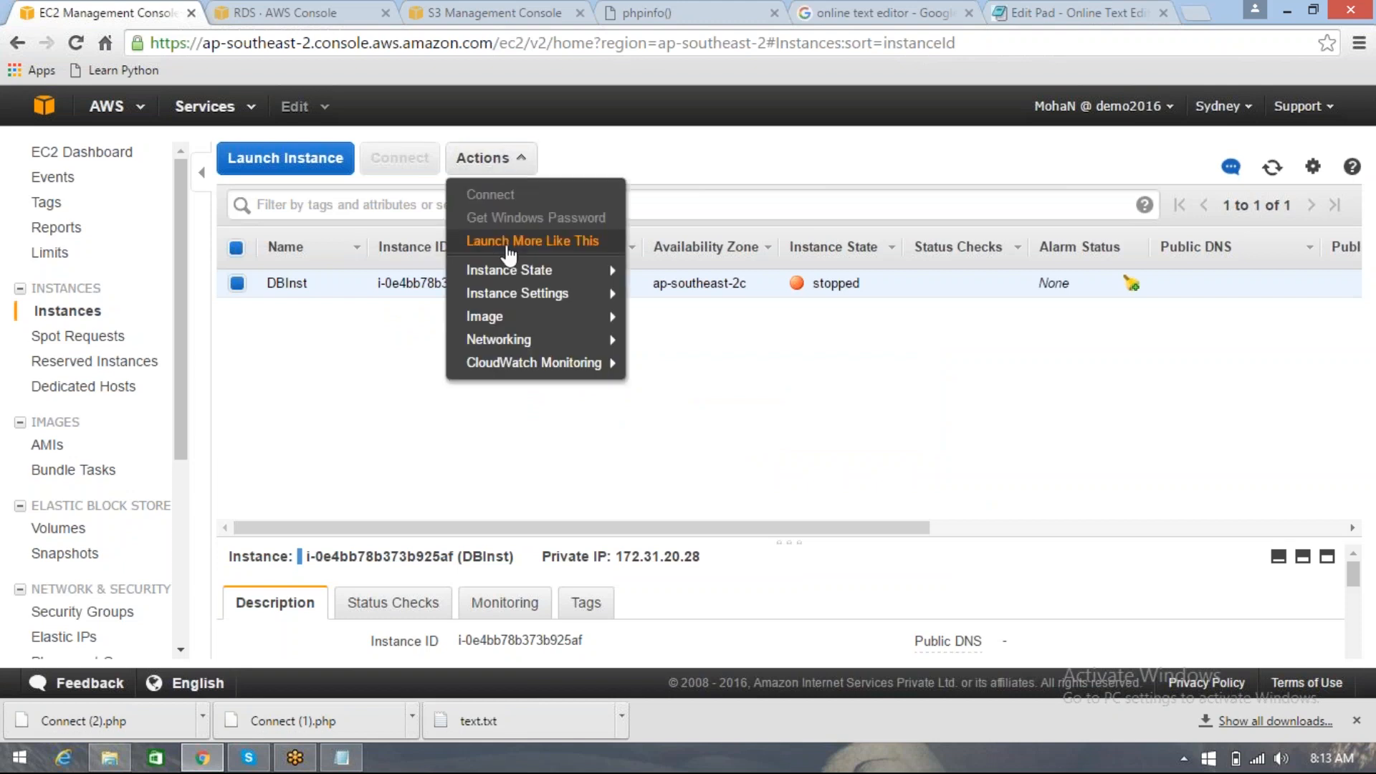
pyautogui.moveTo(559, 276)
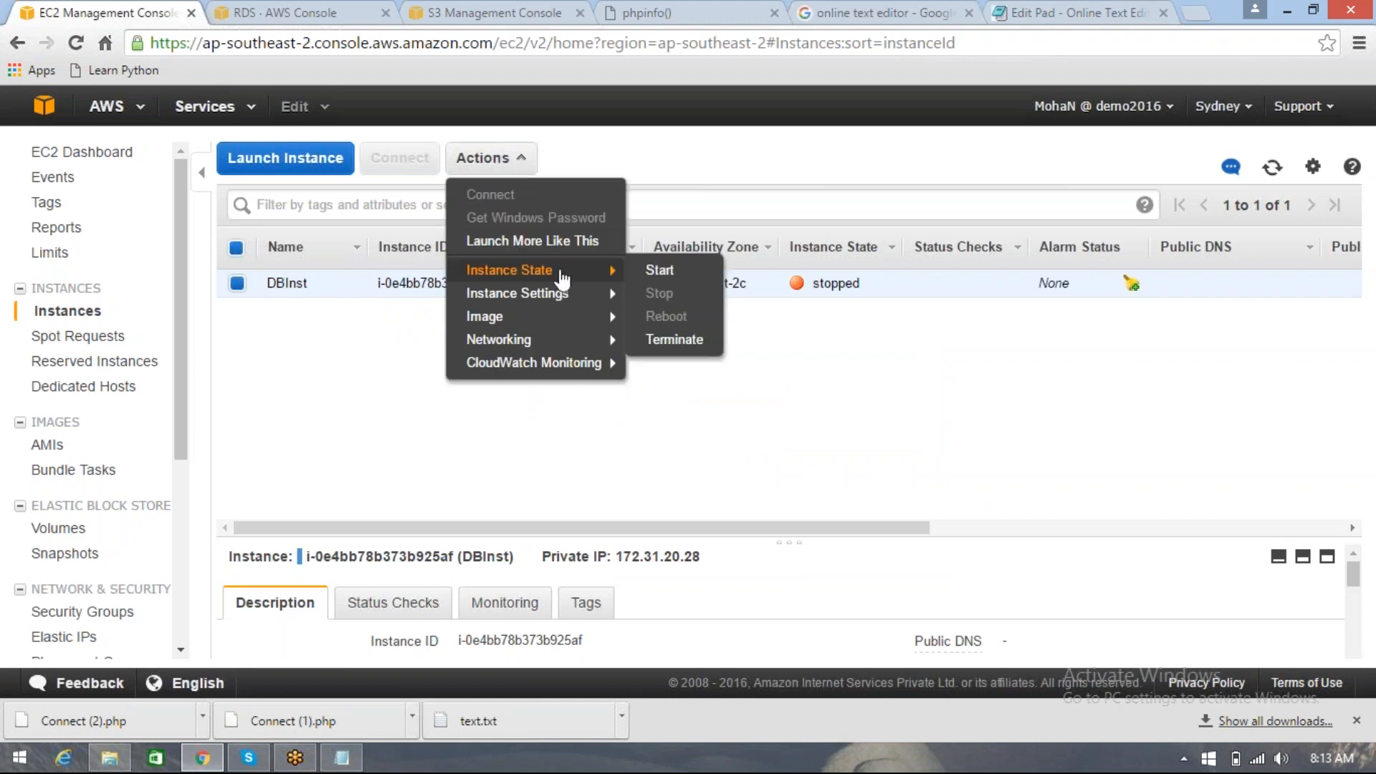
pyautogui.click(649, 285)
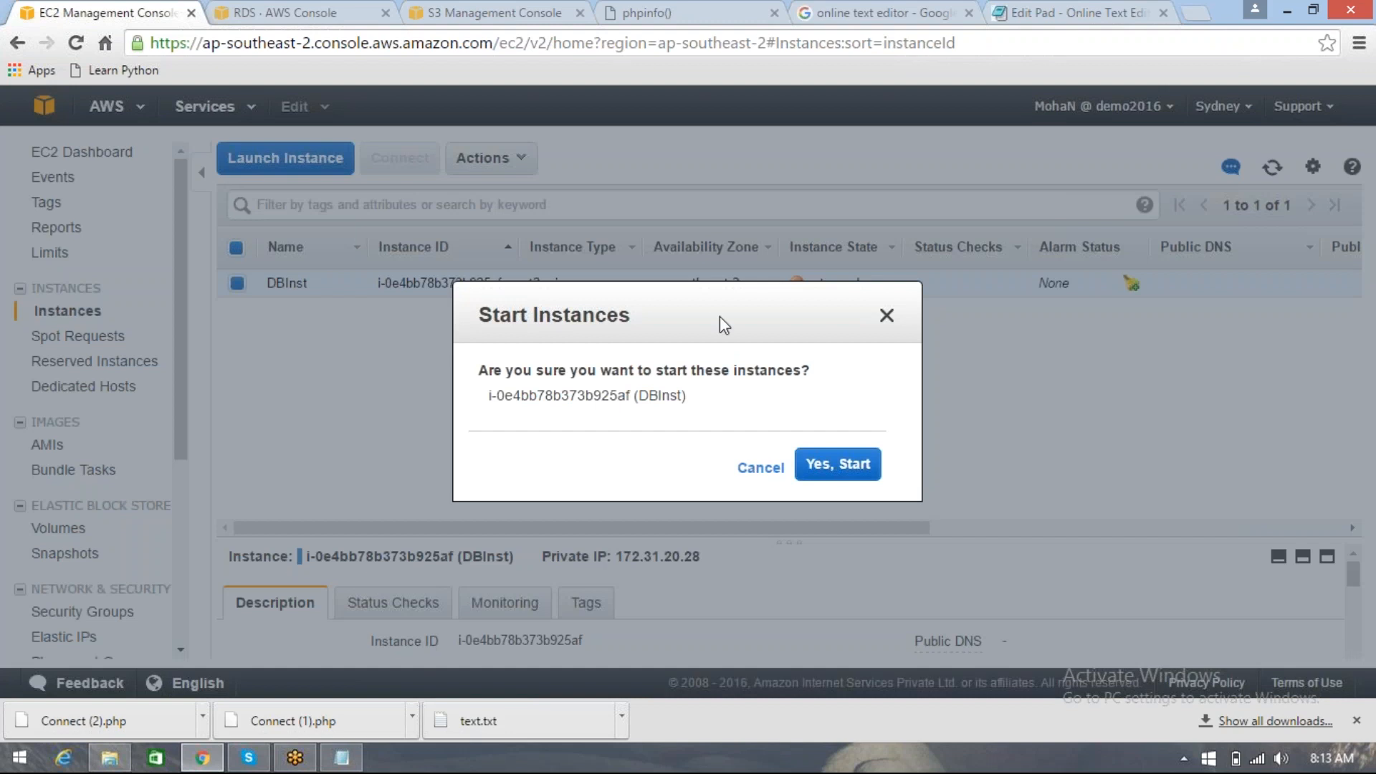
pyautogui.click(839, 473)
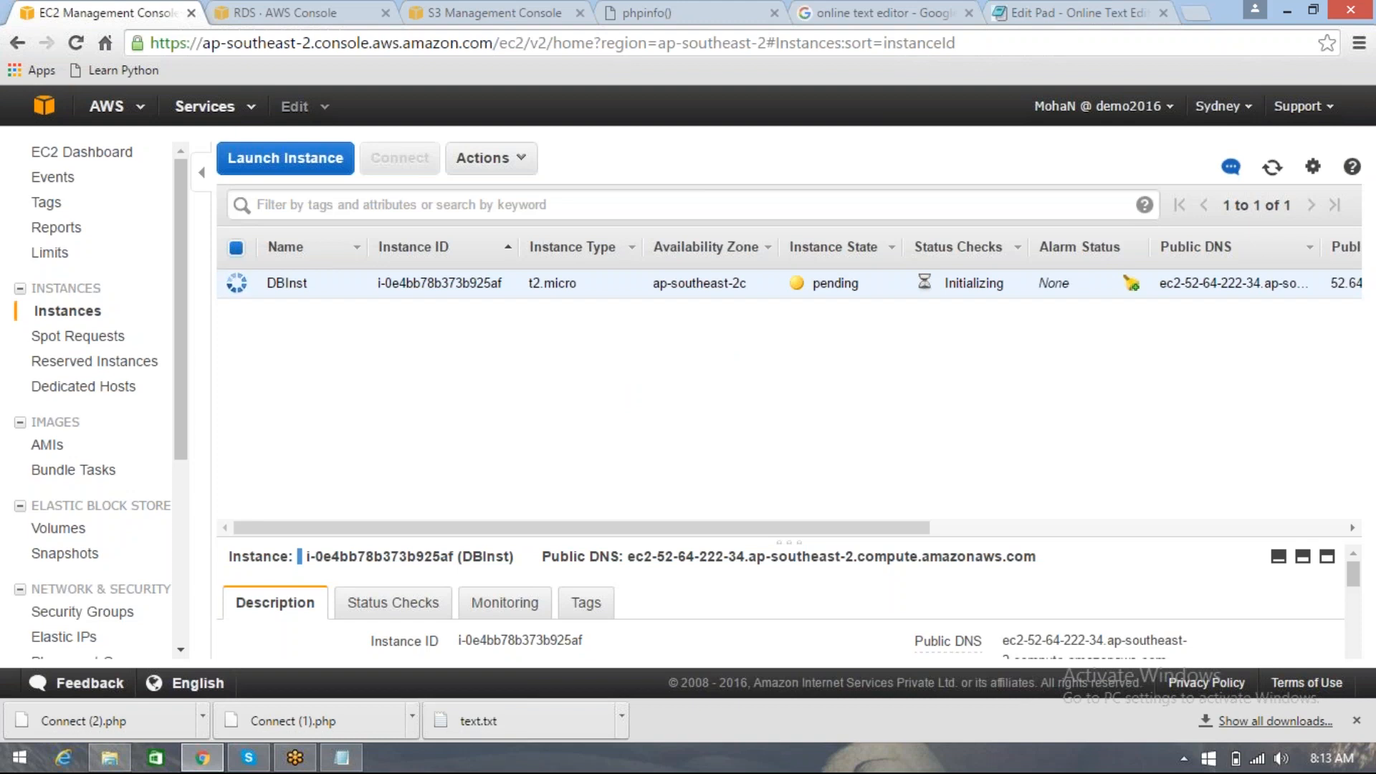
# Step: Close the Google search page for online text editors and enlarge the DBInst details to show the public IP
pyautogui.click(970, 13)
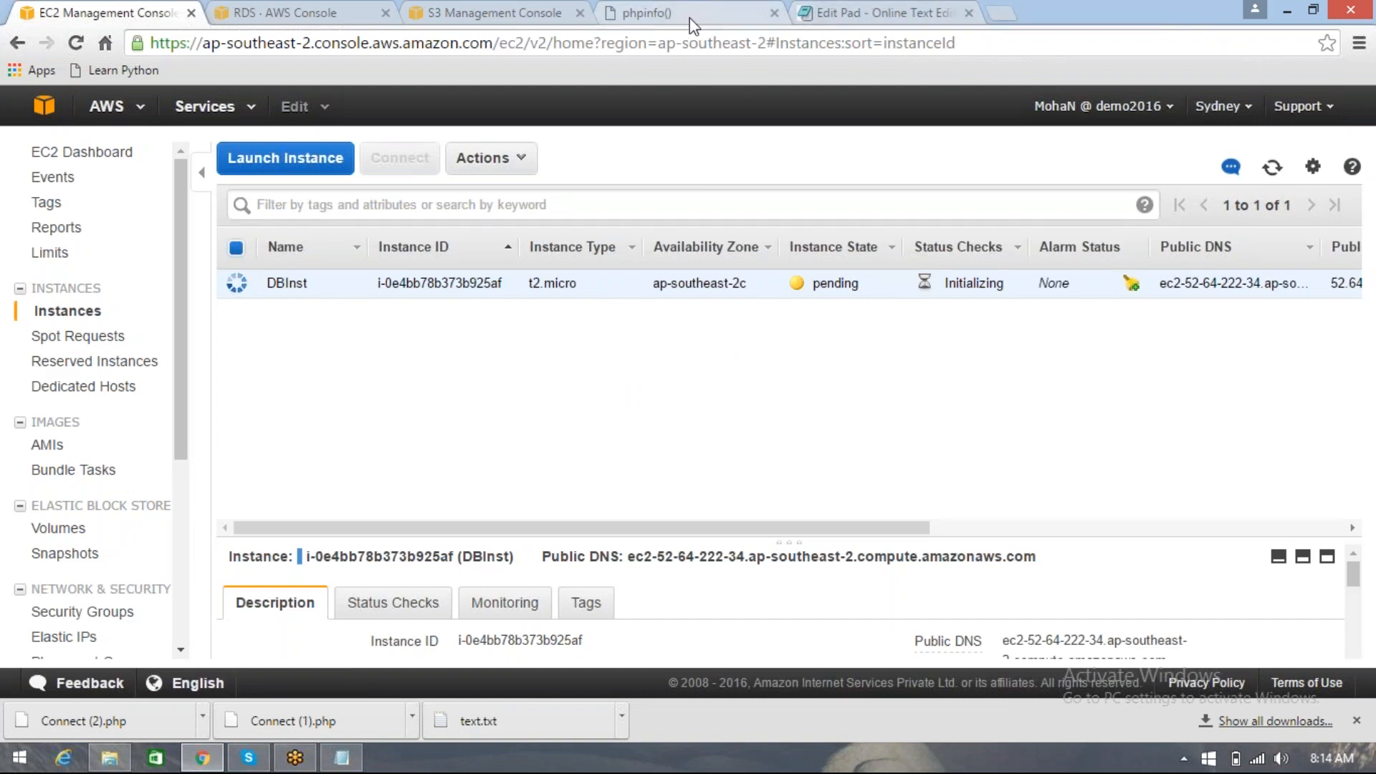
pyautogui.click(690, 20)
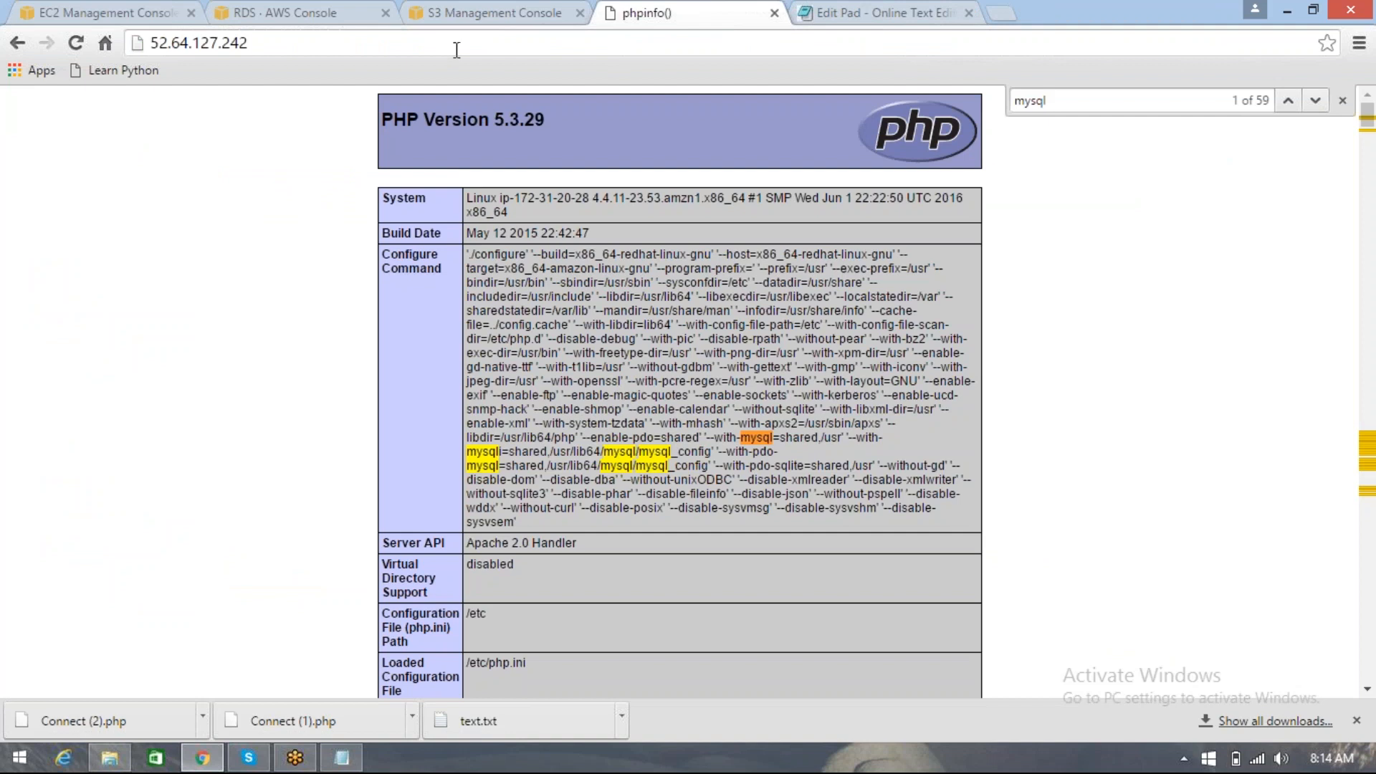
pyautogui.click(165, 22)
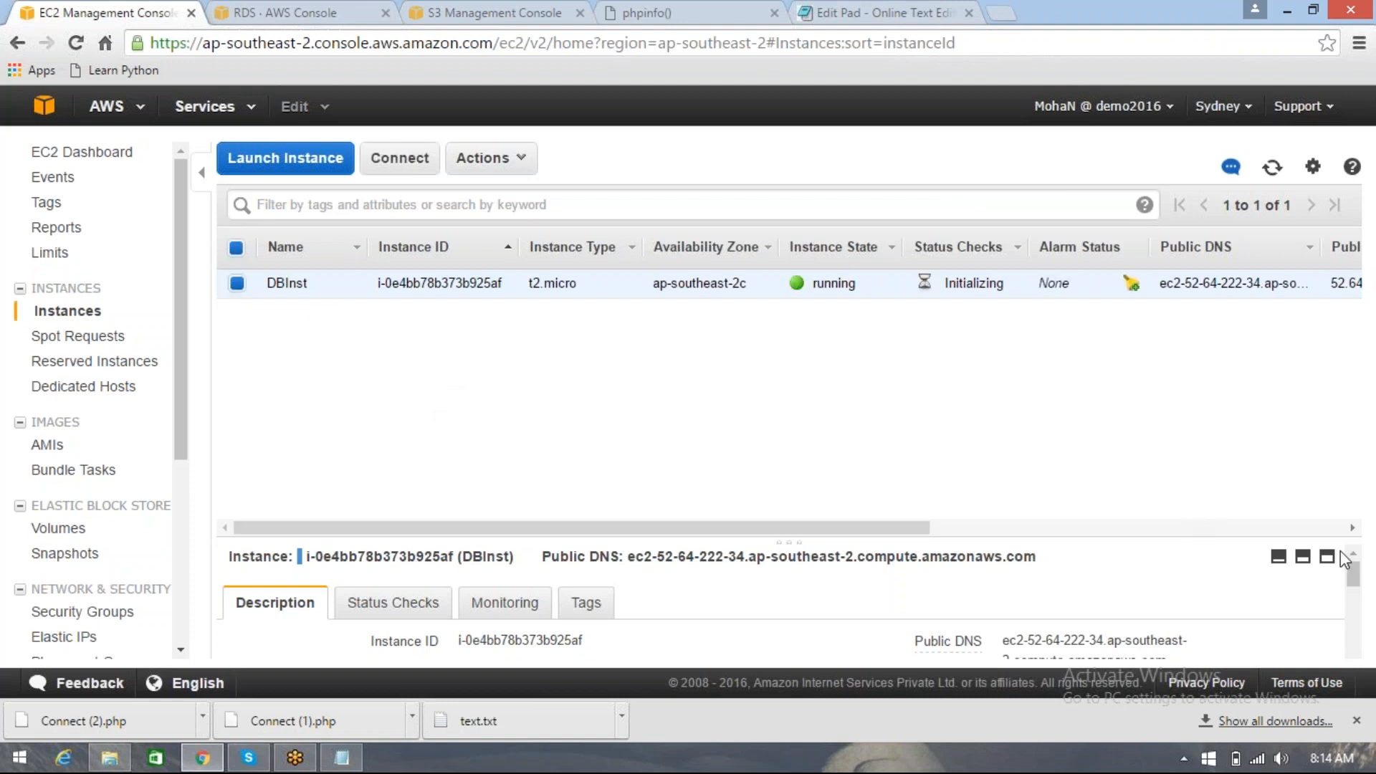
pyautogui.click(1304, 558)
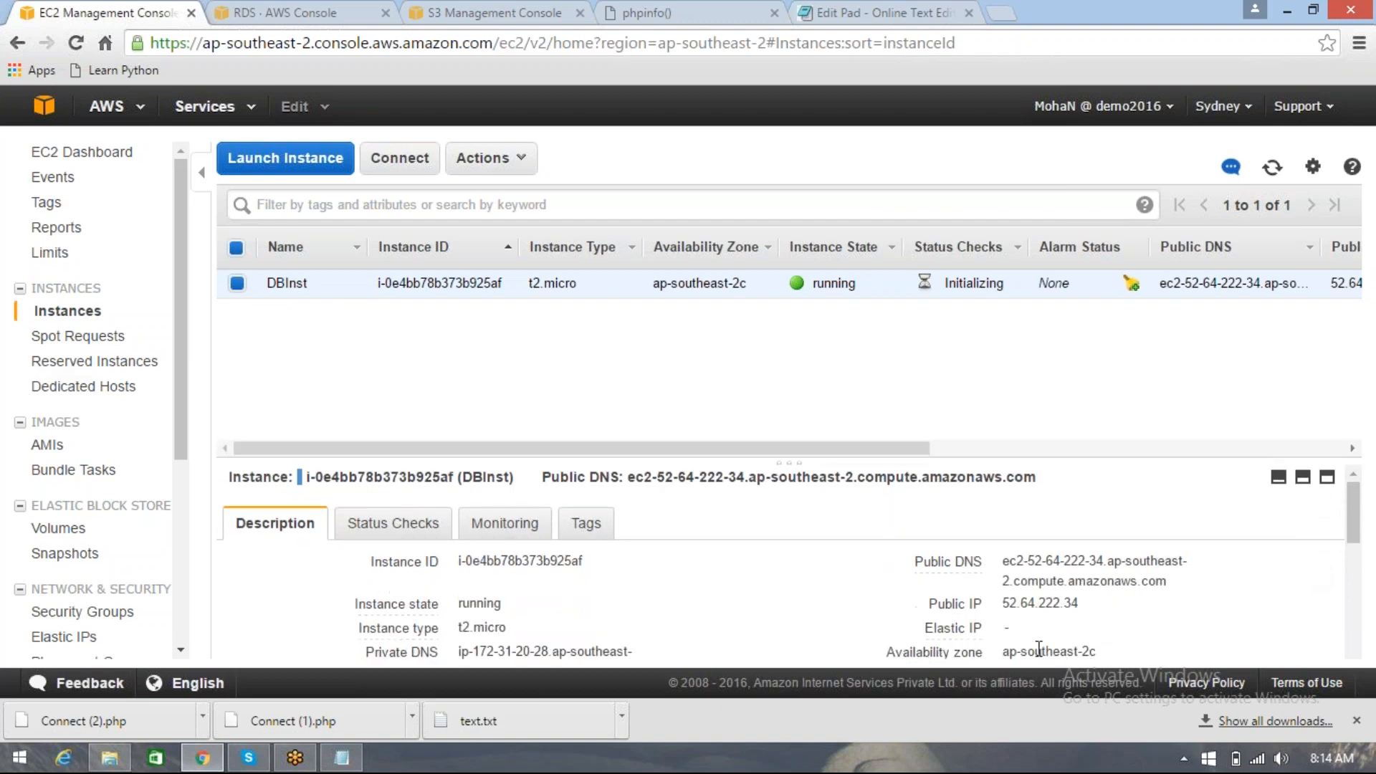
pyautogui.doubleClick(1032, 603)
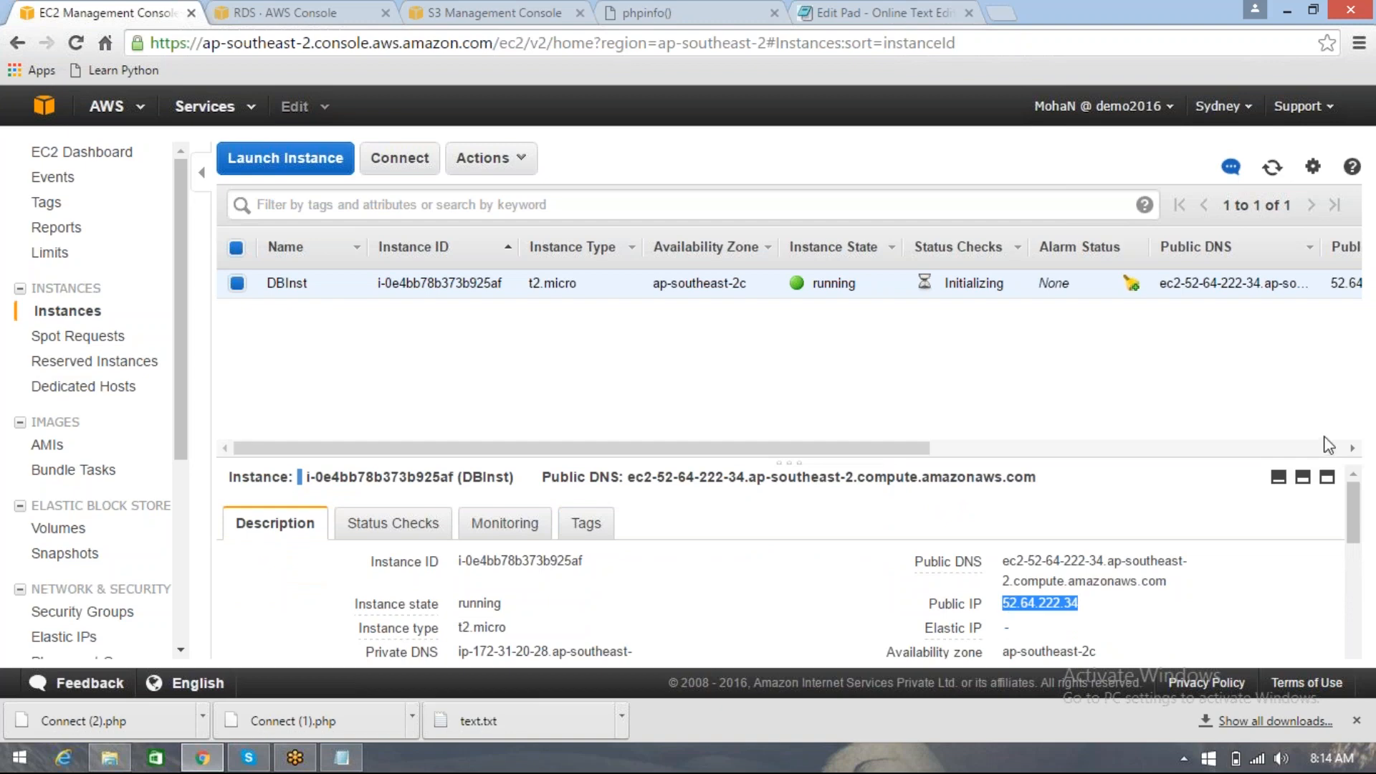
pyautogui.click(1350, 422)
pyautogui.click(1366, 292)
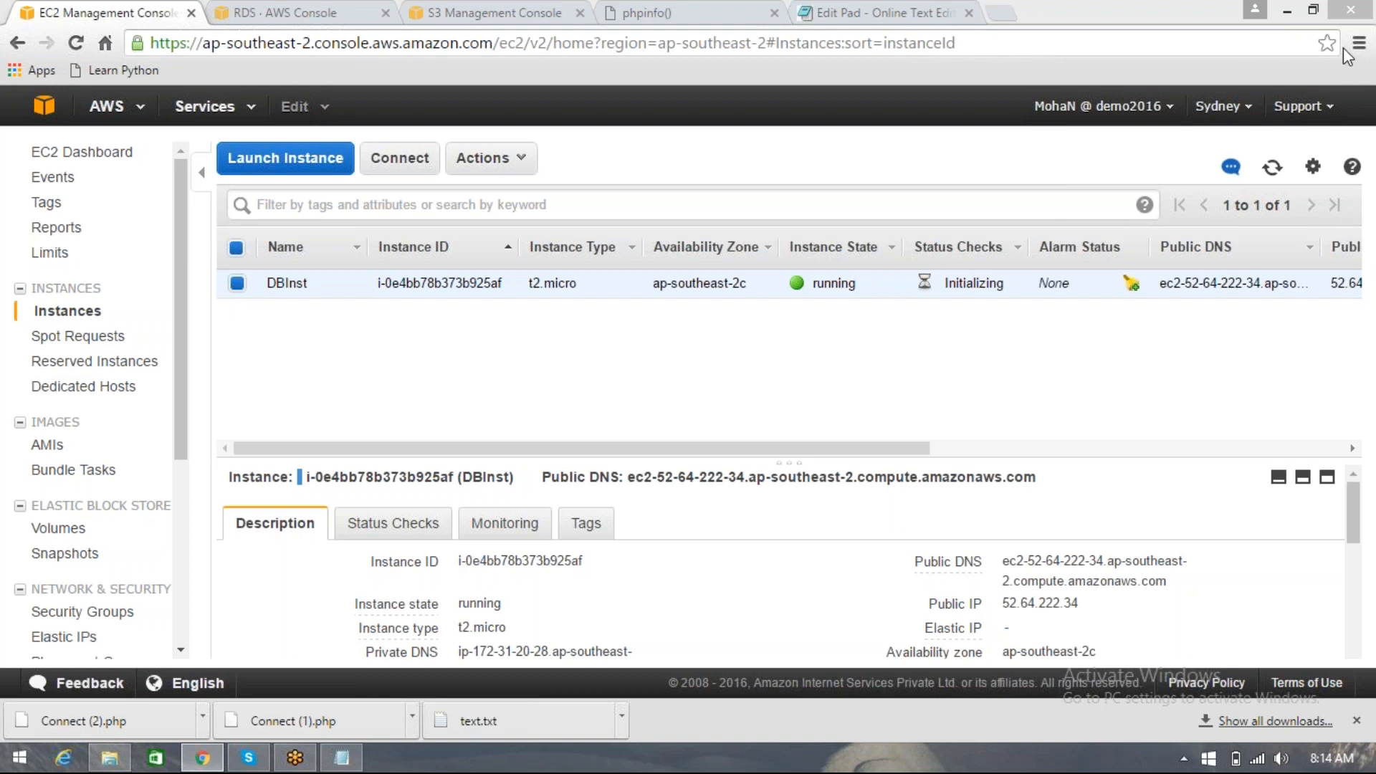
pyautogui.click(672, 363)
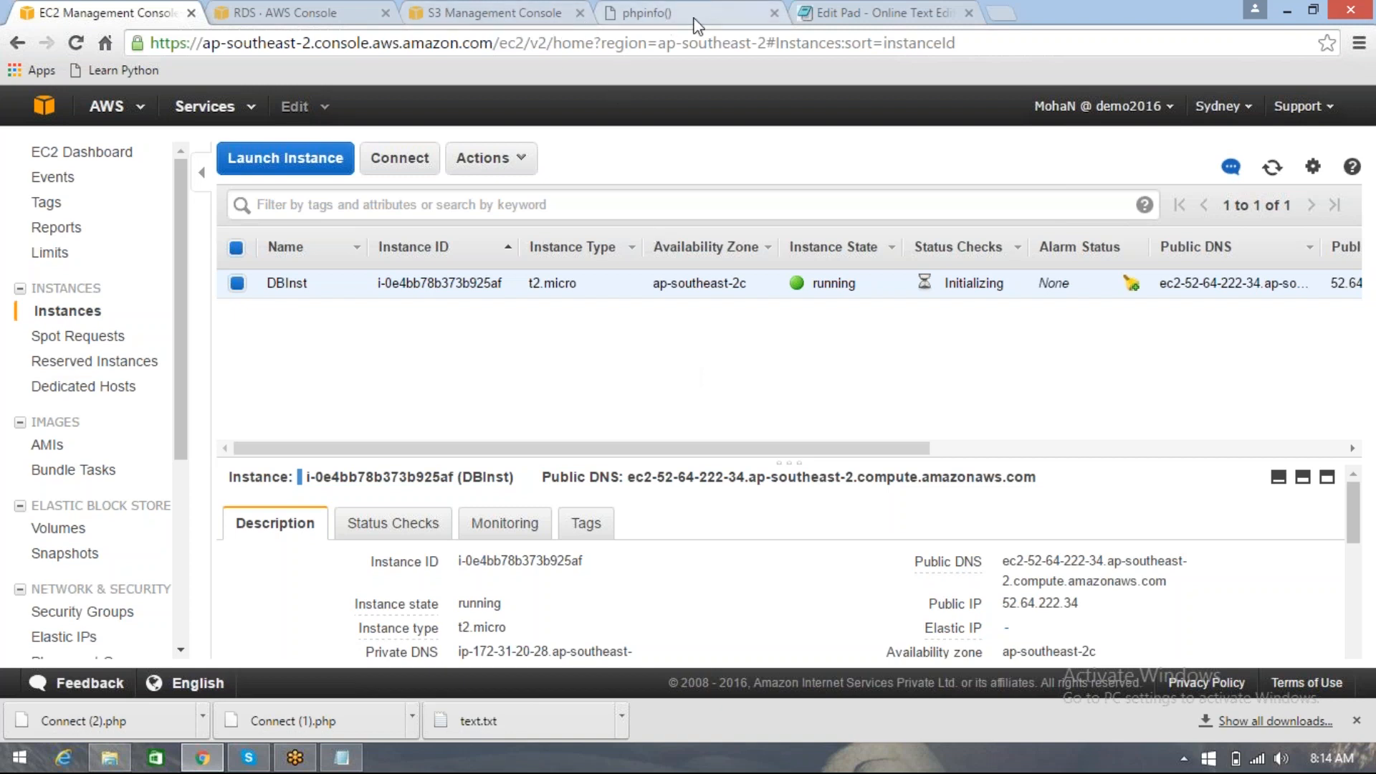
# Step: Copy the public IP of DBInst and load 52.64.222.34 in place of the old address of the phpinfo page
pyautogui.doubleClick(1010, 603)
pyautogui.hotkey('ctrl', 'c')
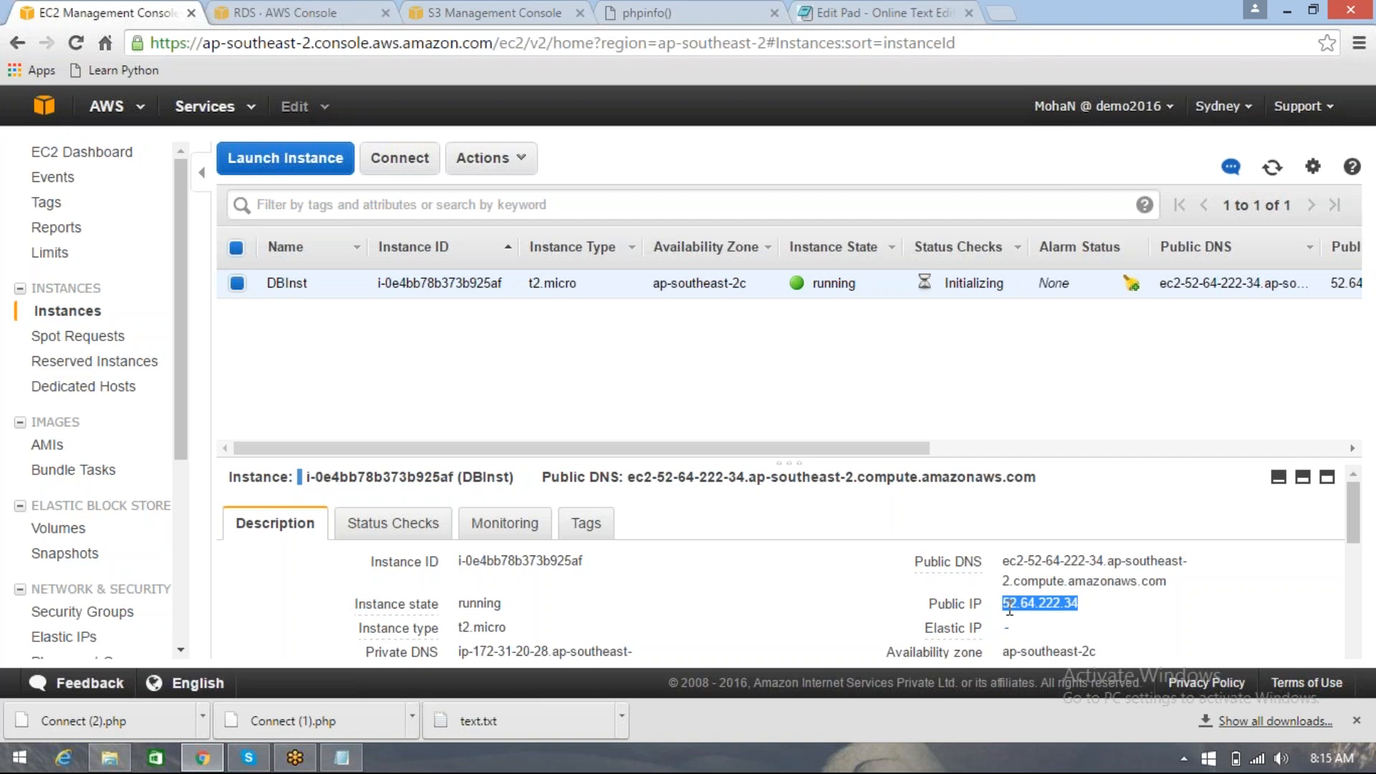
pyautogui.click(696, 4)
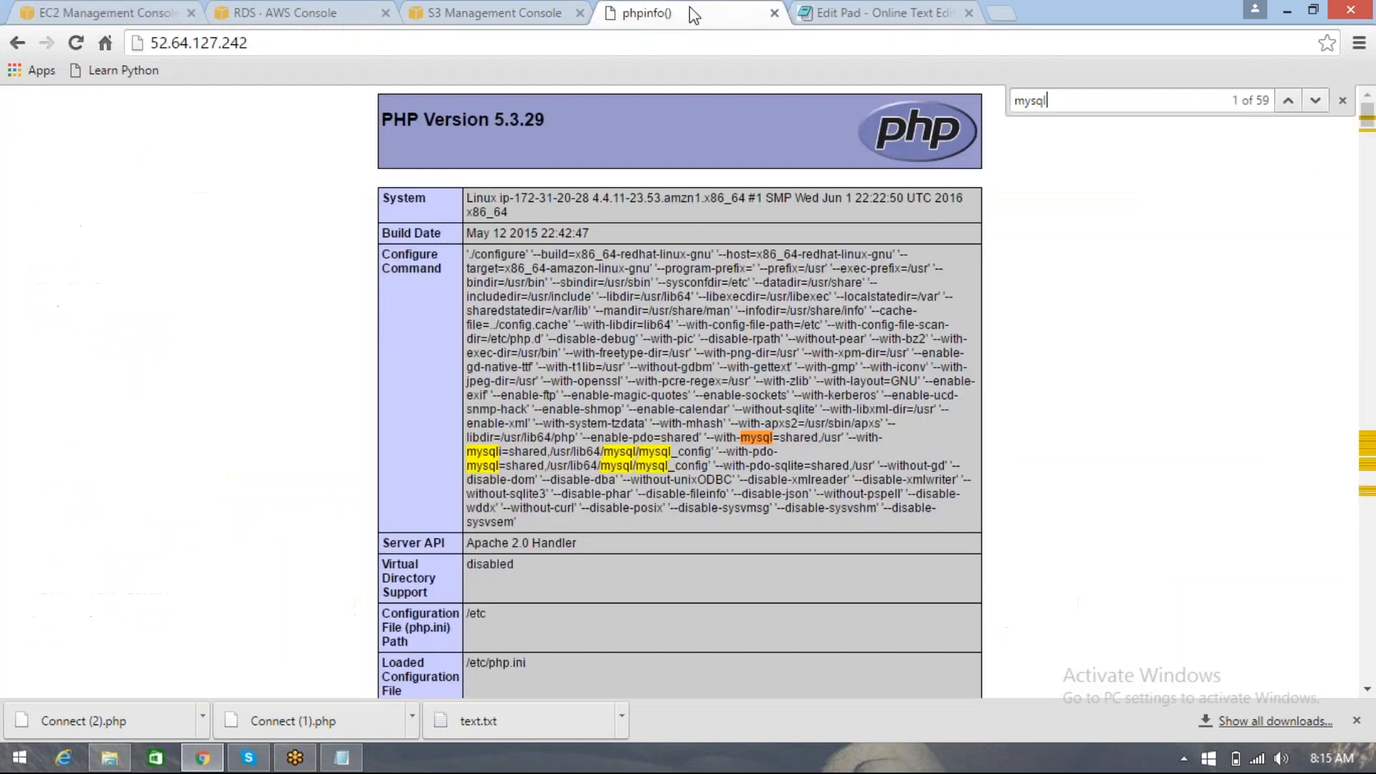
pyautogui.click(390, 37)
pyautogui.hotkey('ctrl', 'v')
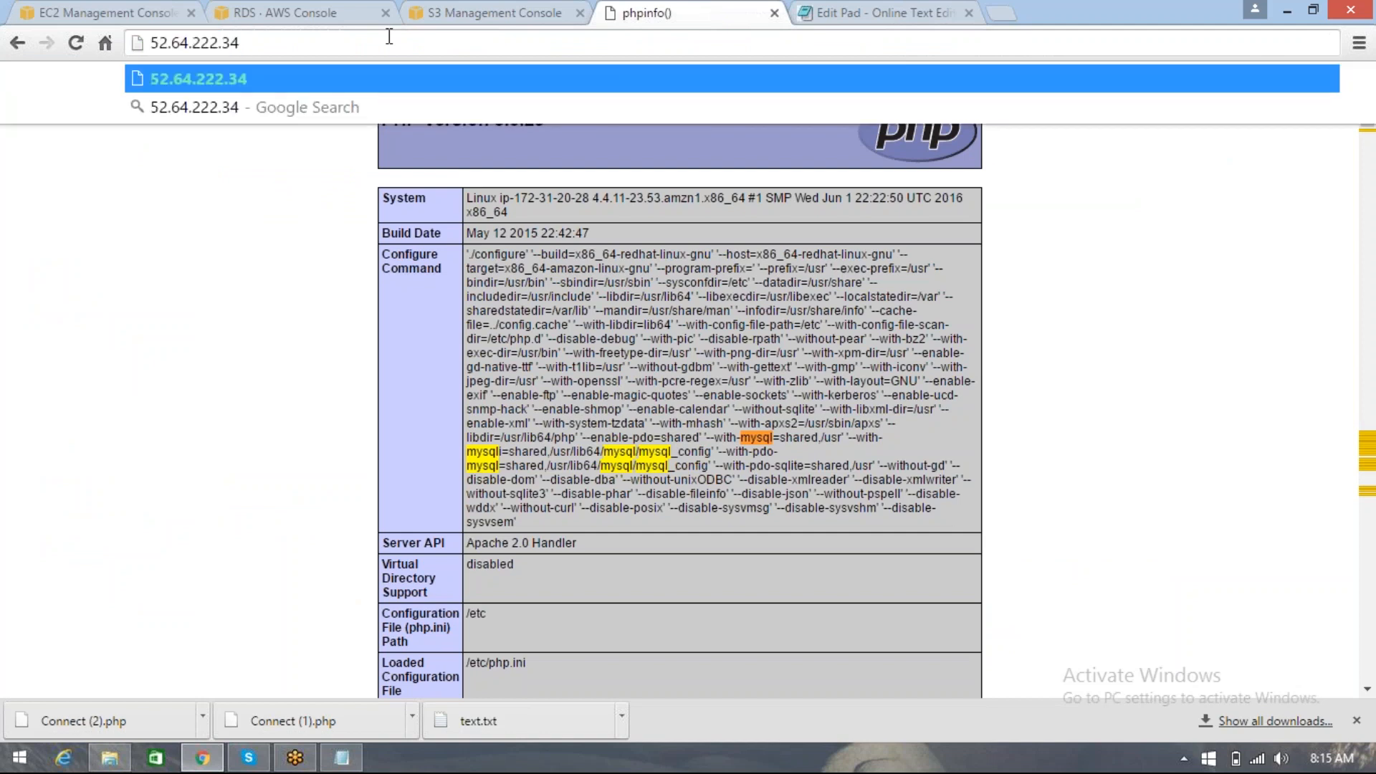
pyautogui.press('Return')
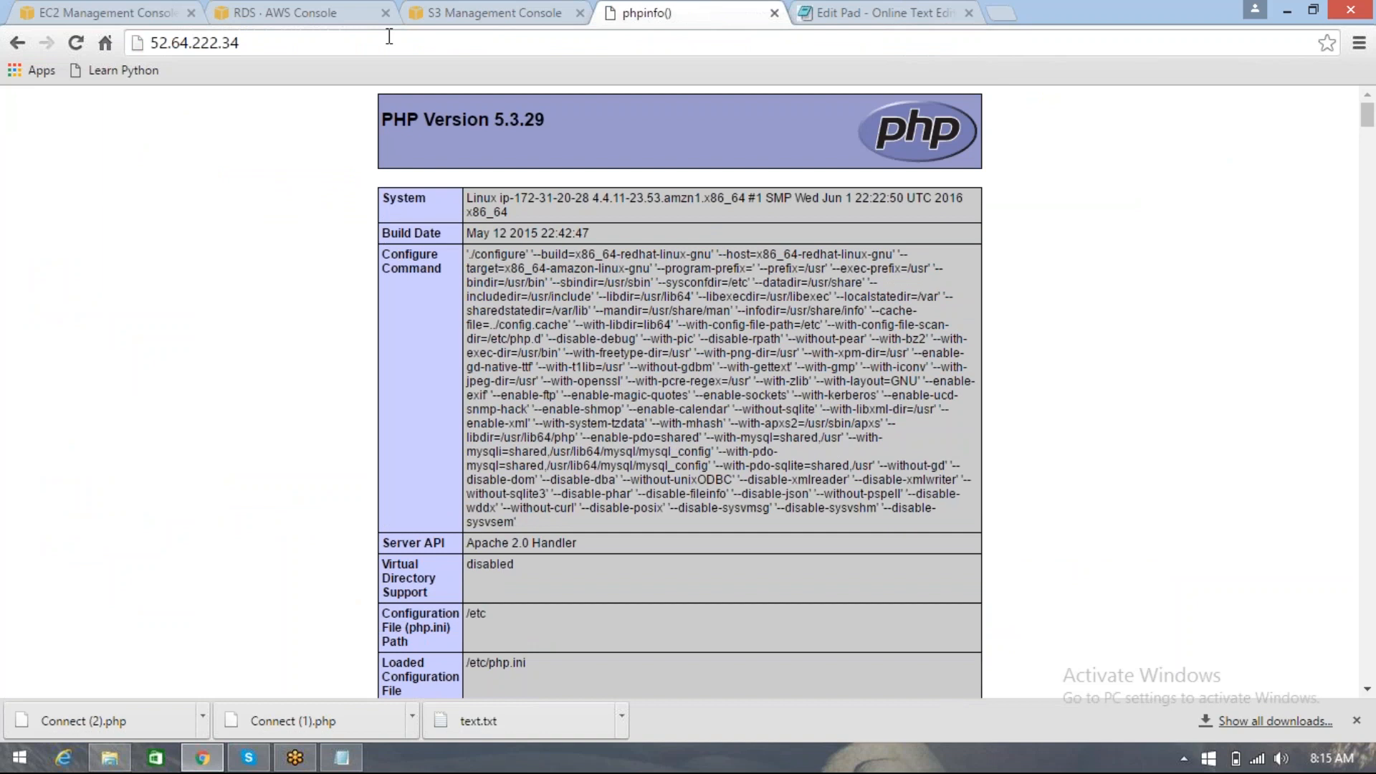
# Step: Request Connect.php from the web server at 52.64.222.34/Connect.php
pyautogui.click(381, 47)
pyautogui.hotkey('ctrl', 'c')
pyautogui.click(381, 48)
pyautogui.write('/')
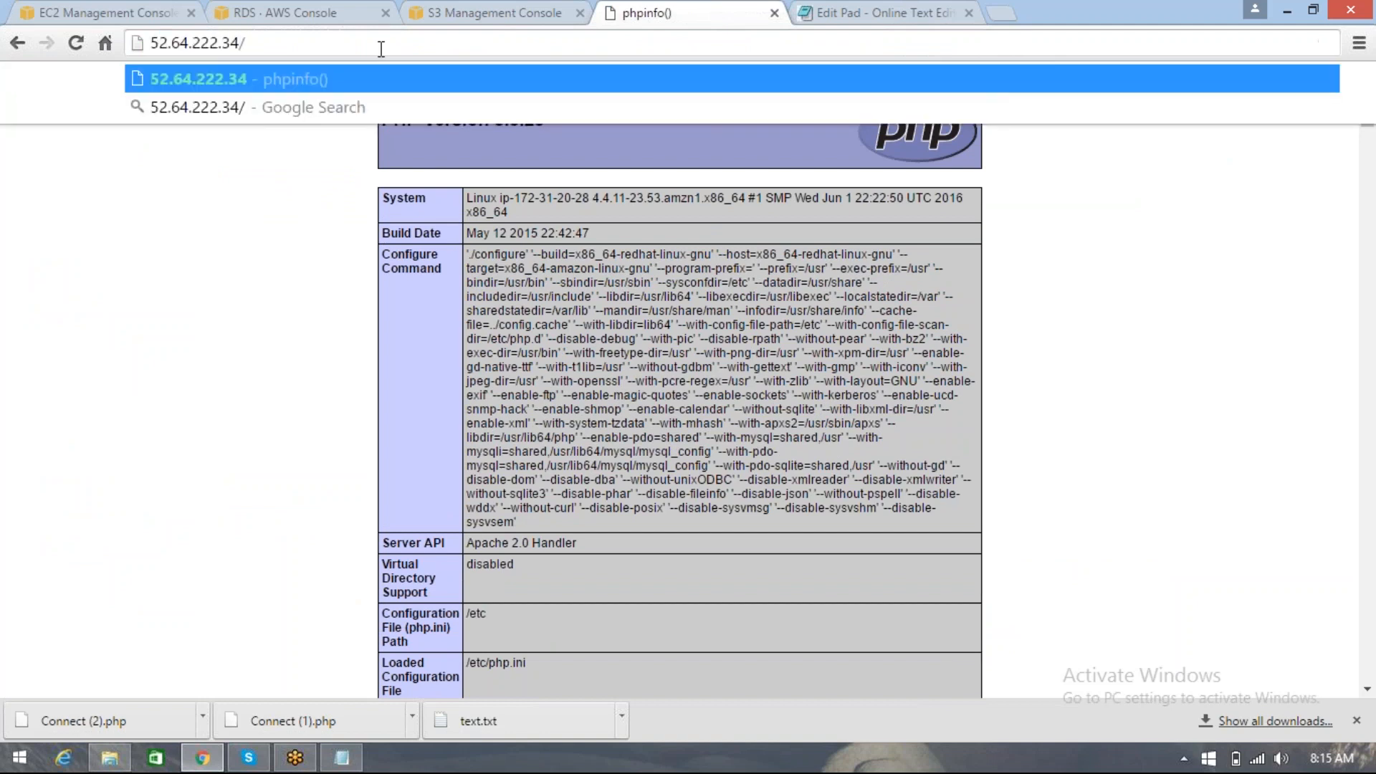
pyautogui.write('Conn')
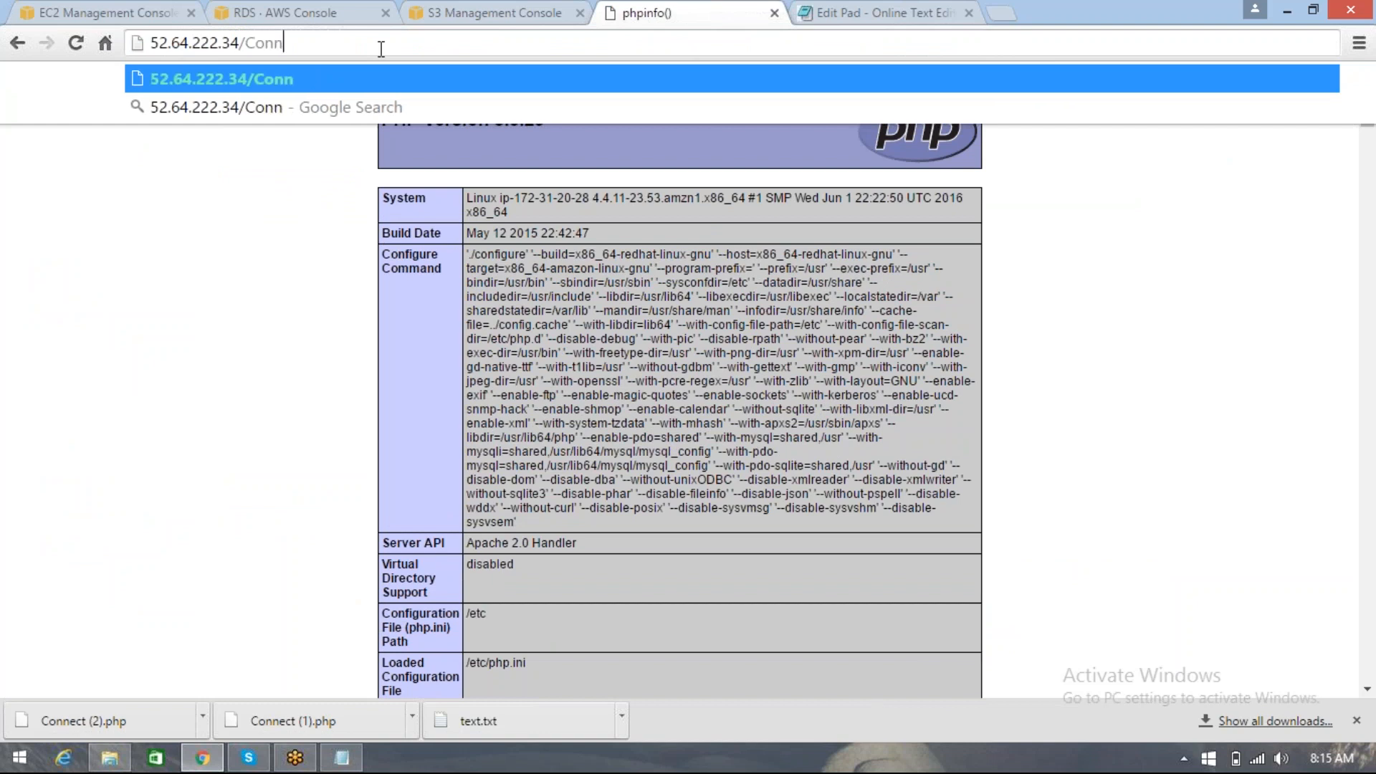
pyautogui.write('ect.php')
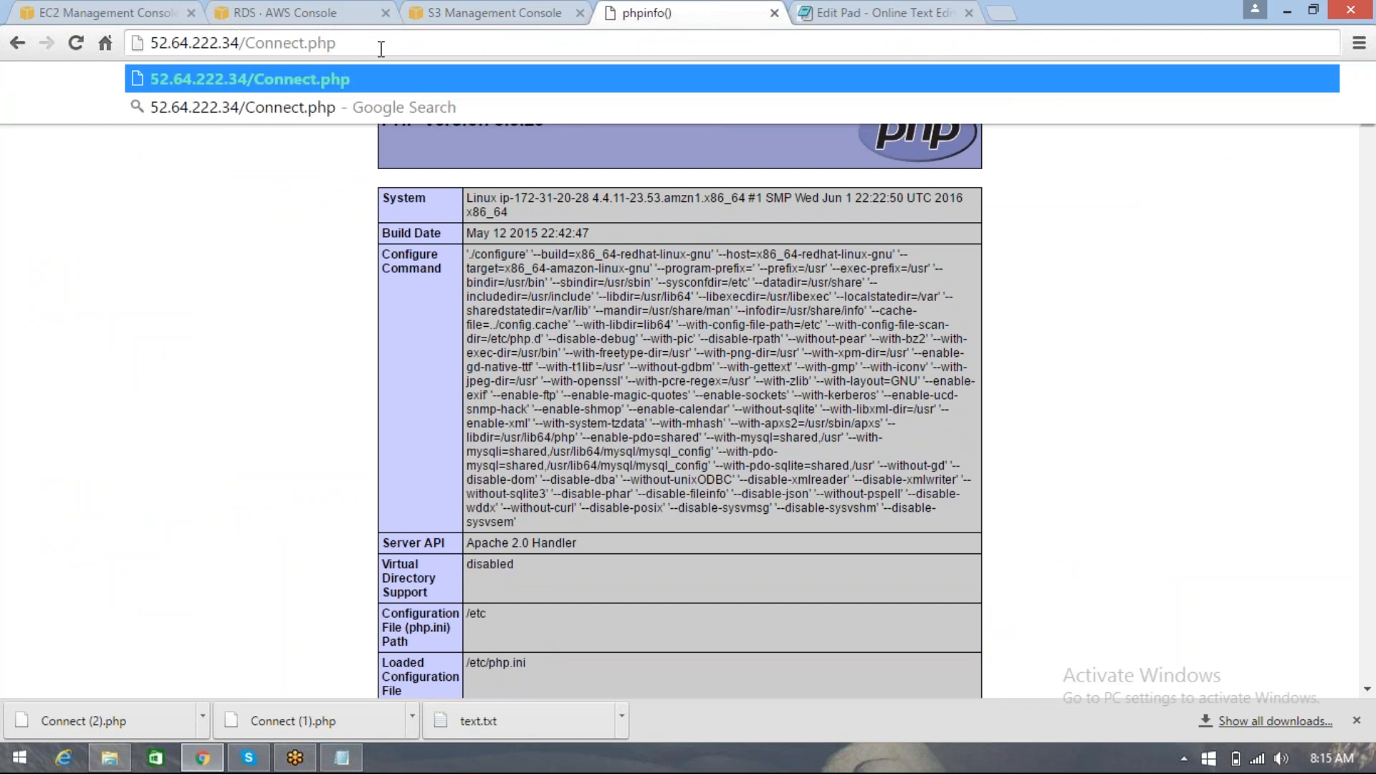
pyautogui.press('Return')
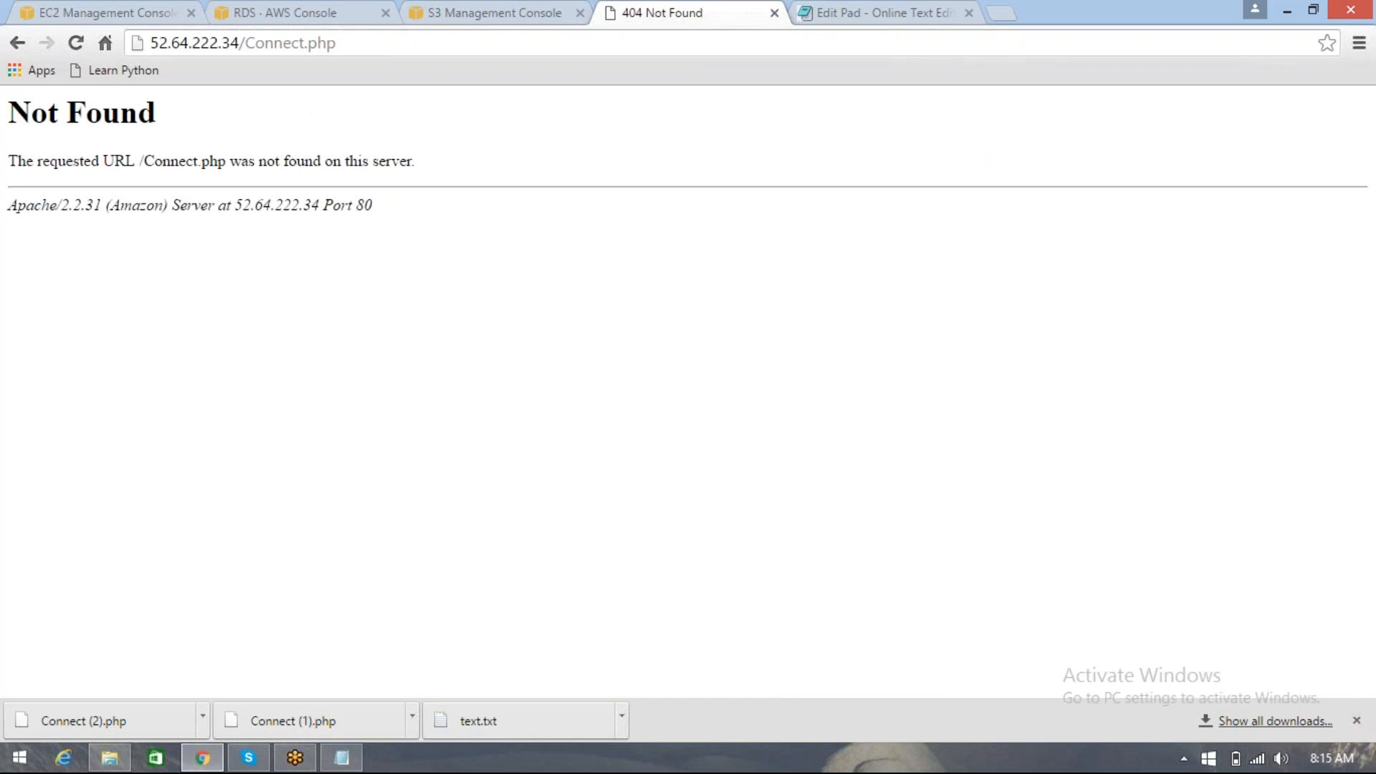
# Step: Dismiss the browser's downloads bar and, with the EC2 console in front, minimize the browser and Notepad to reach the desktop
pyautogui.click(1357, 721)
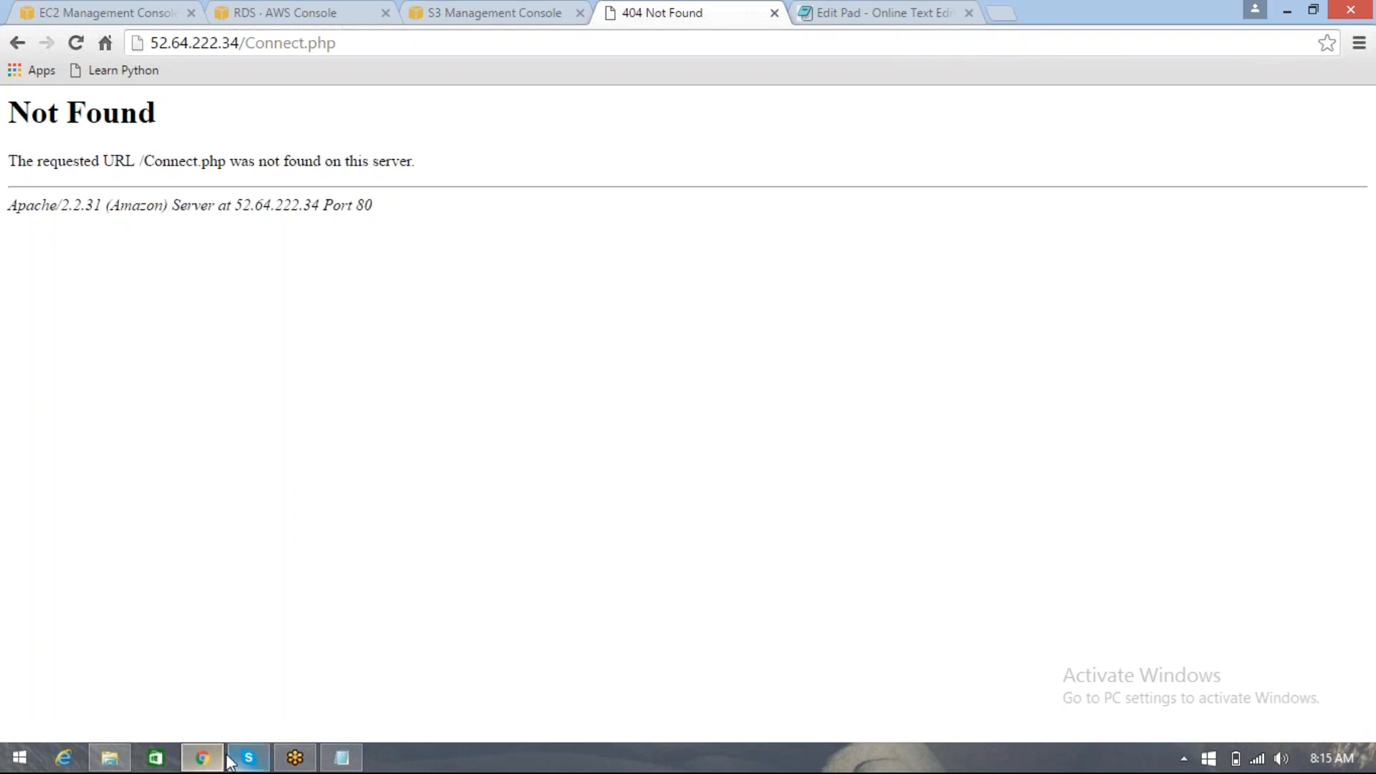
pyautogui.click(105, 13)
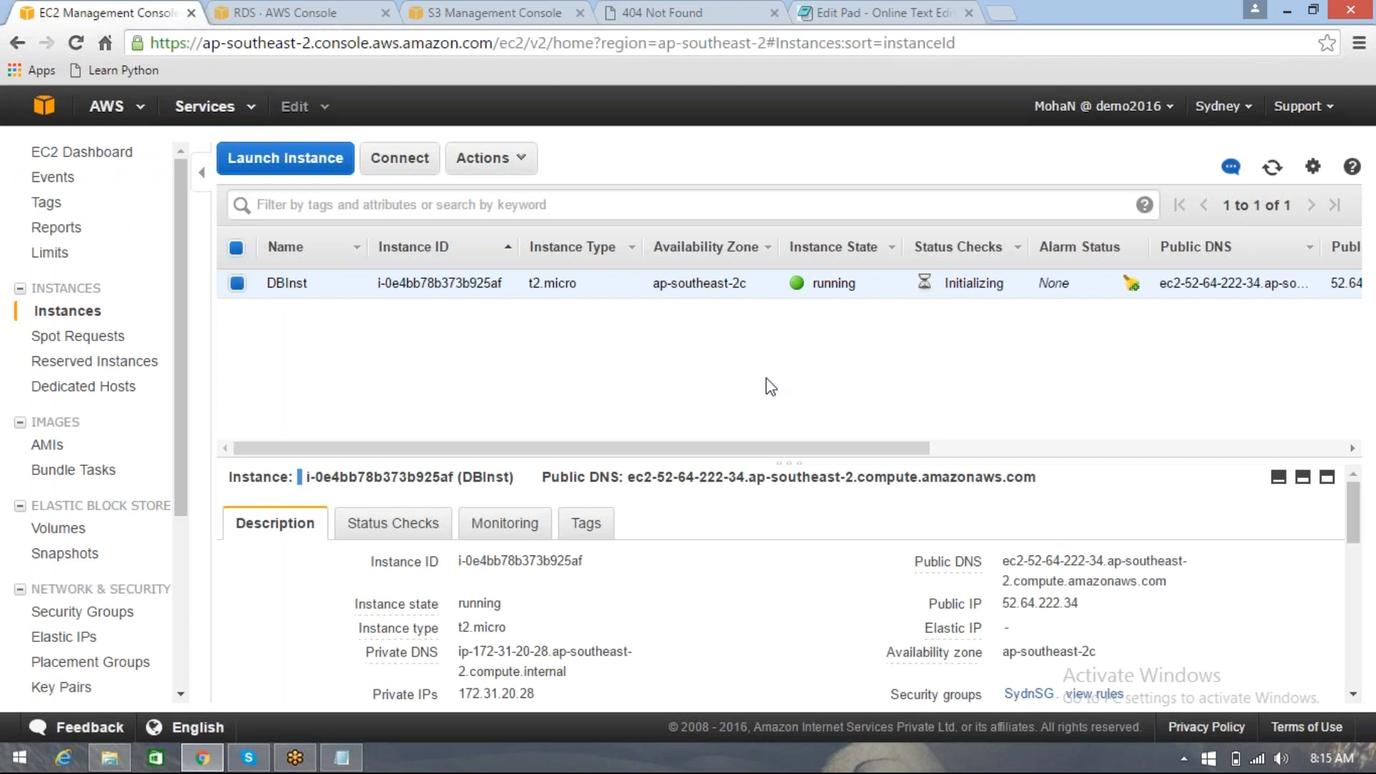
pyautogui.click(1290, 12)
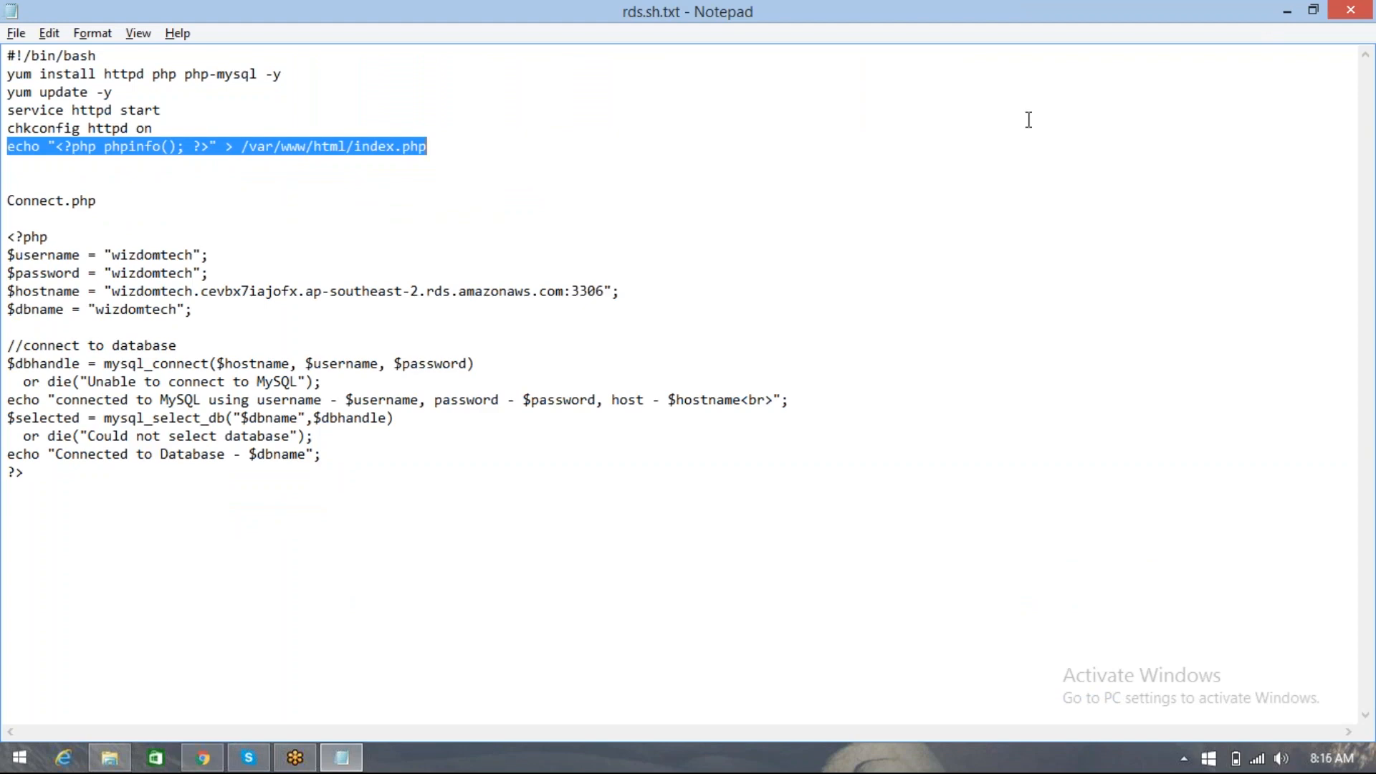
pyautogui.click(1292, 14)
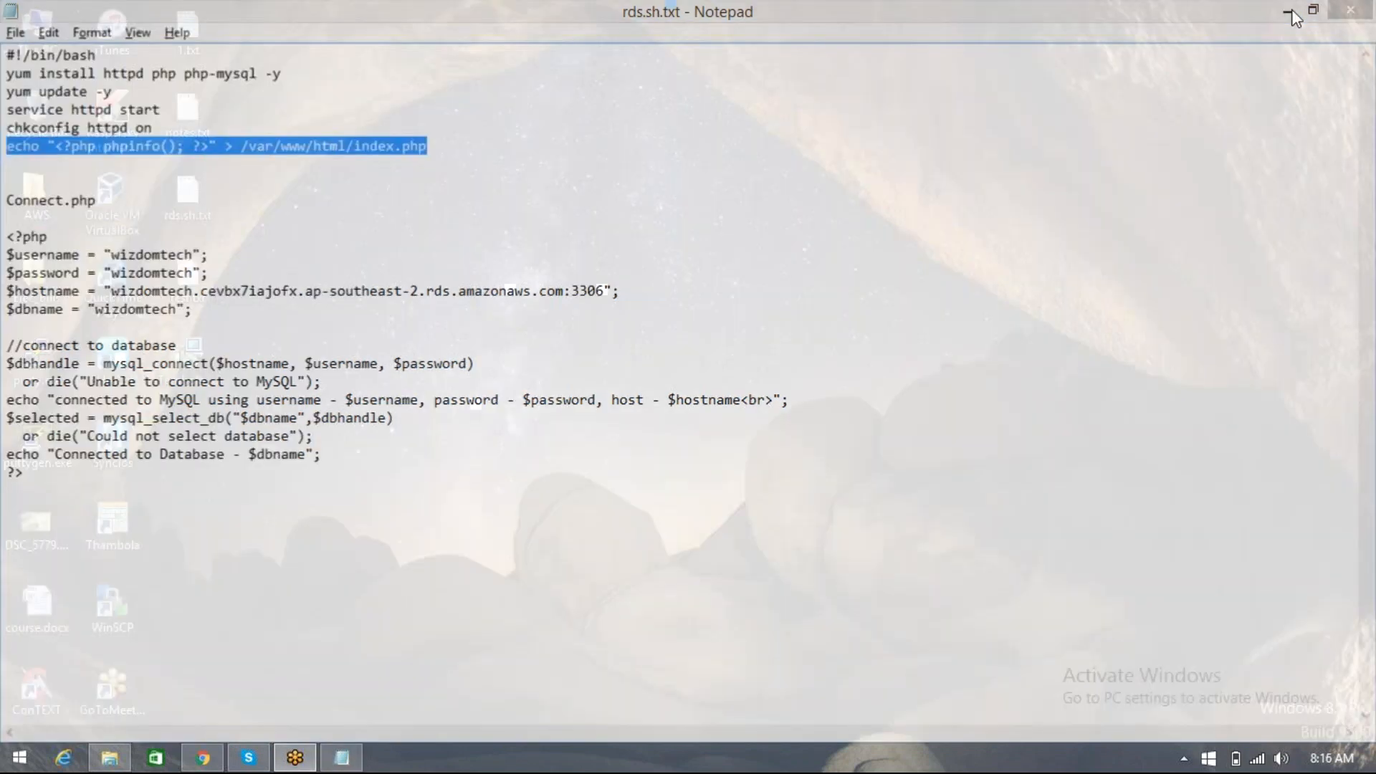
# Step: Switch to PuTTY and configure an SSH session to 52.64.222.34 with SydnKP.ppk as the private key file
pyautogui.doubleClick(47, 351)
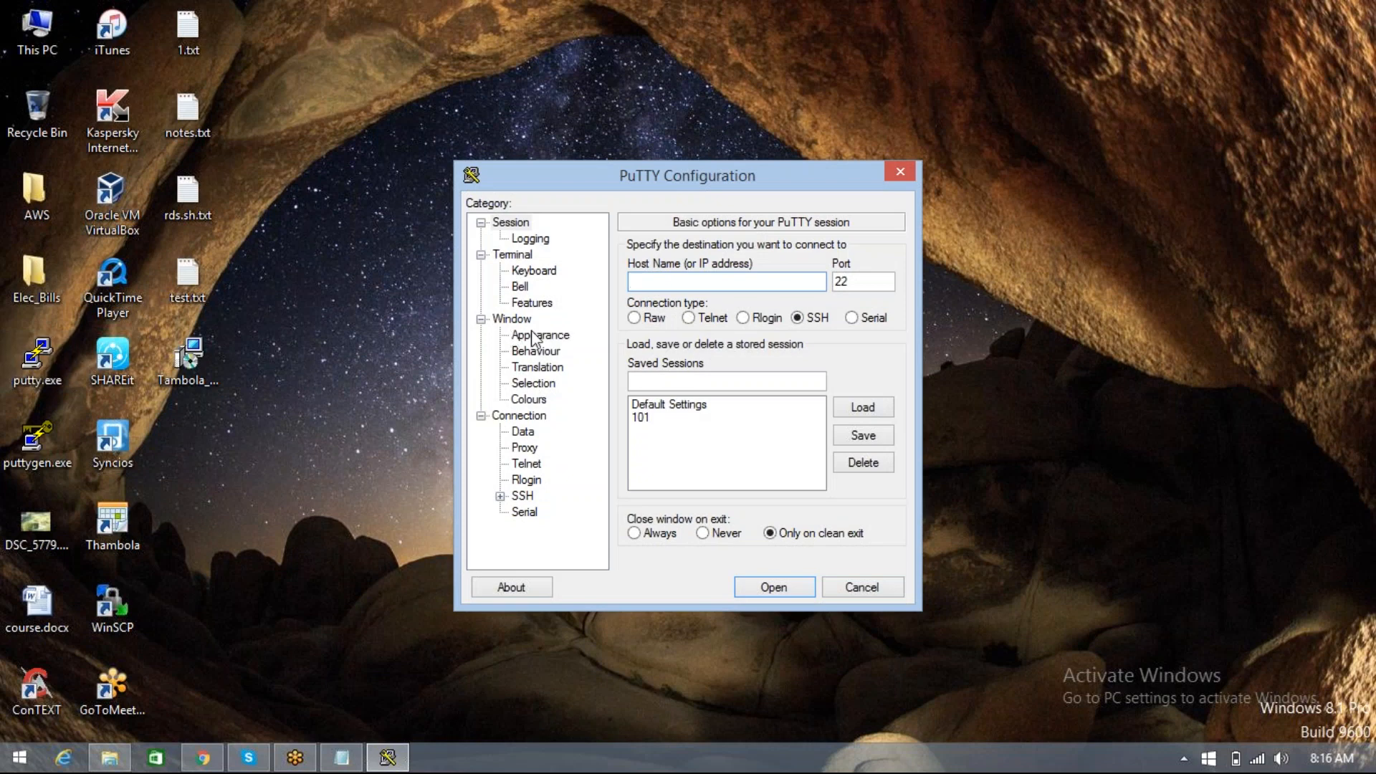
pyautogui.hotkey('ctrl', 'v')
pyautogui.click(501, 497)
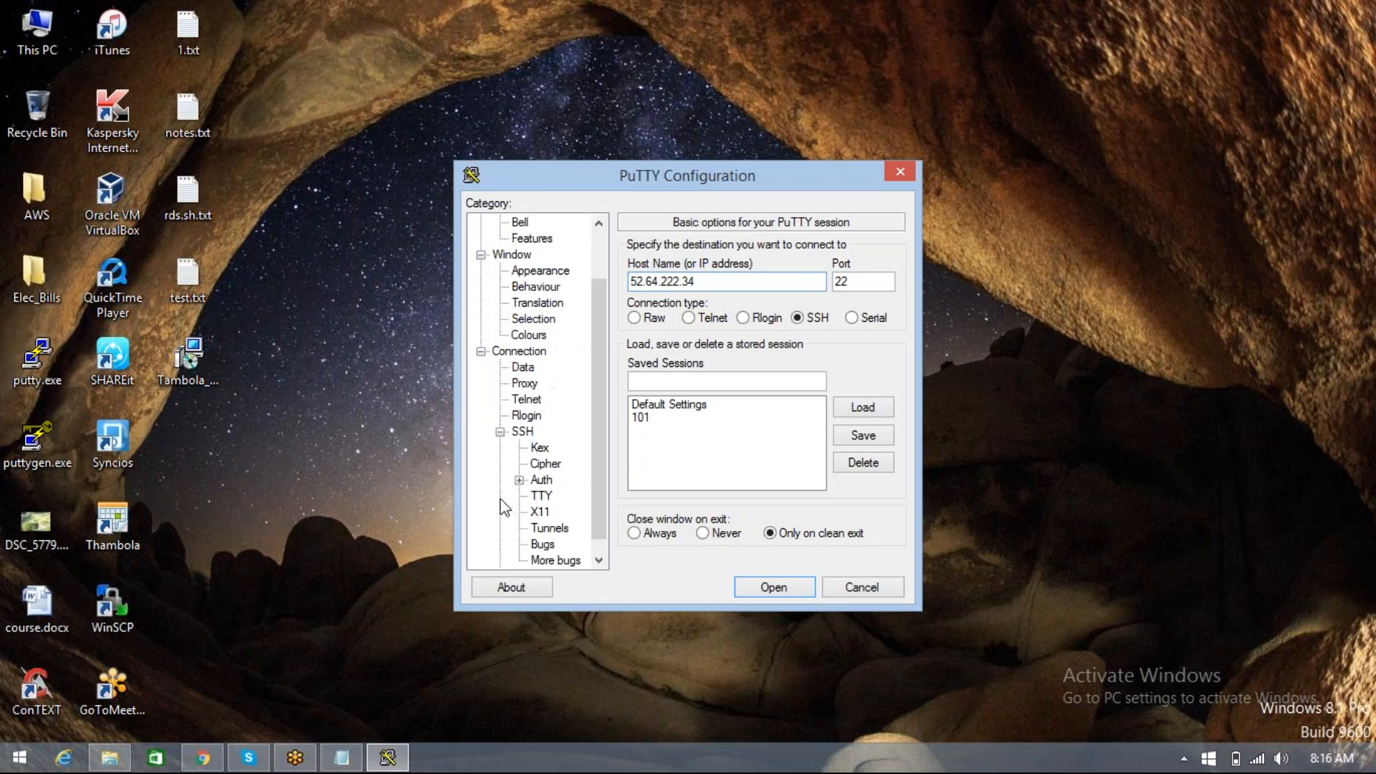
pyautogui.click(542, 484)
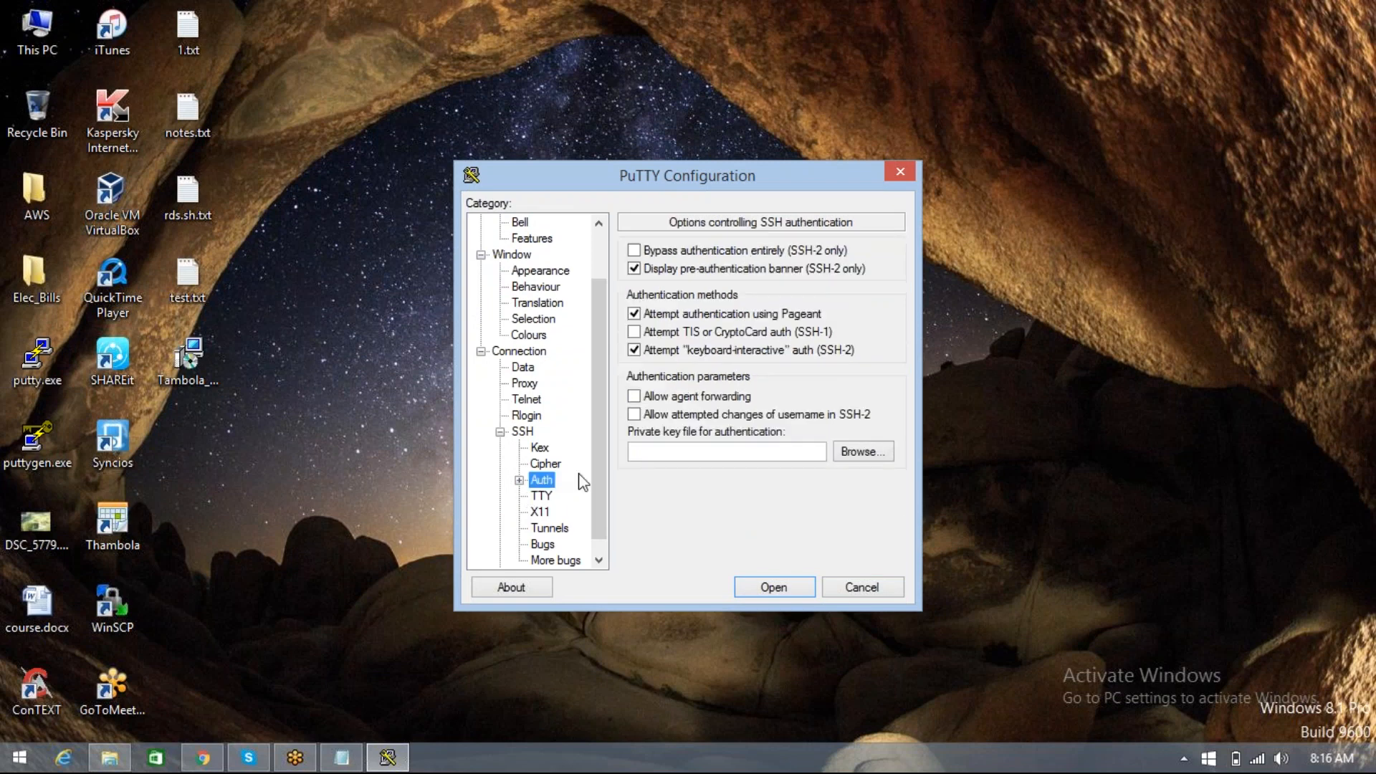
pyautogui.click(872, 450)
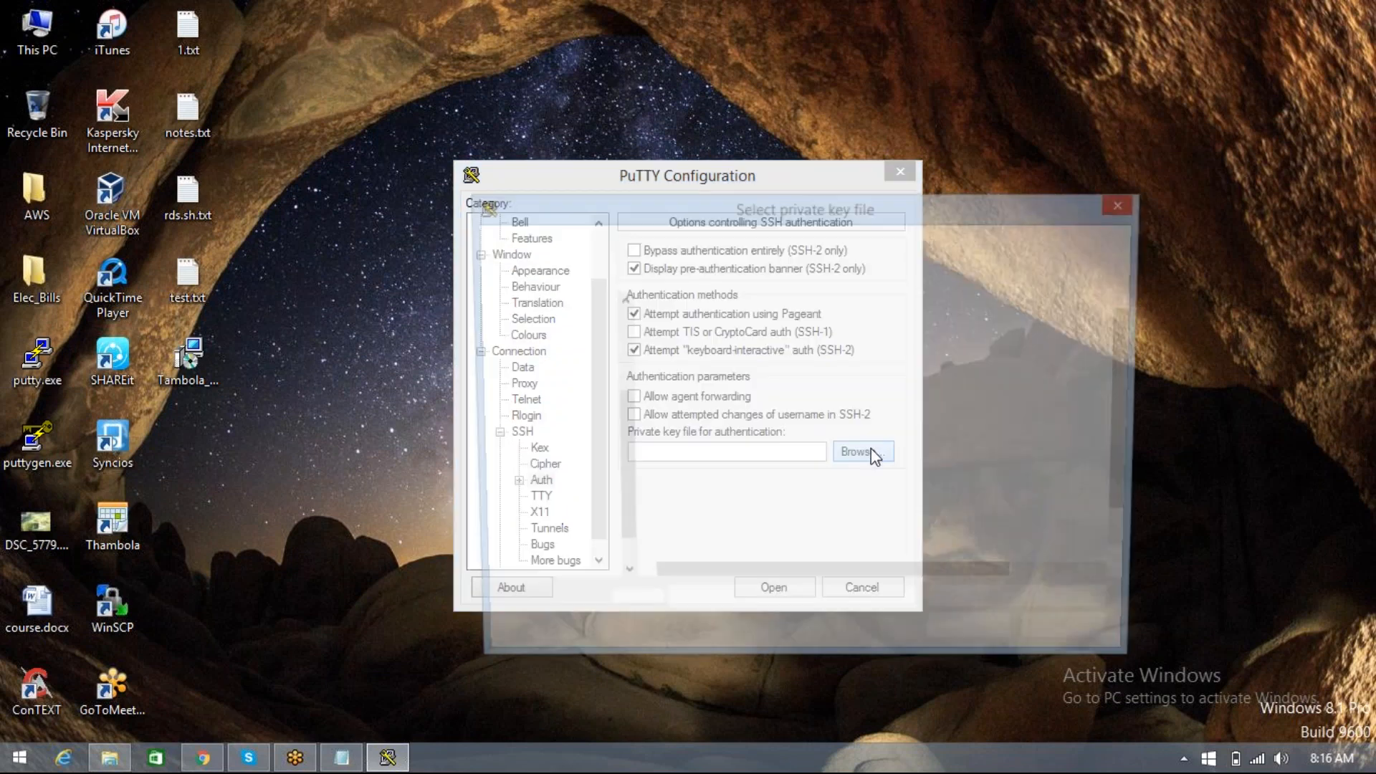
pyautogui.click(749, 358)
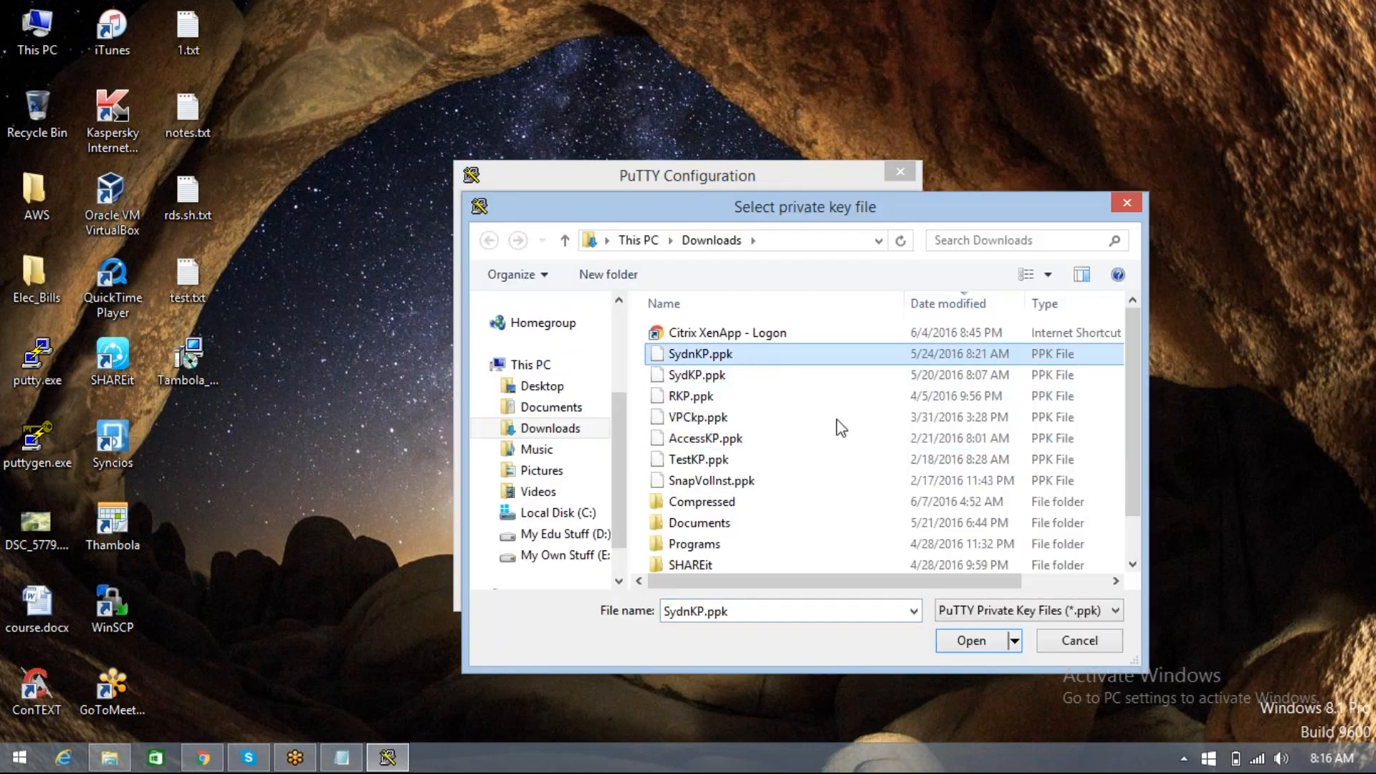
pyautogui.click(969, 642)
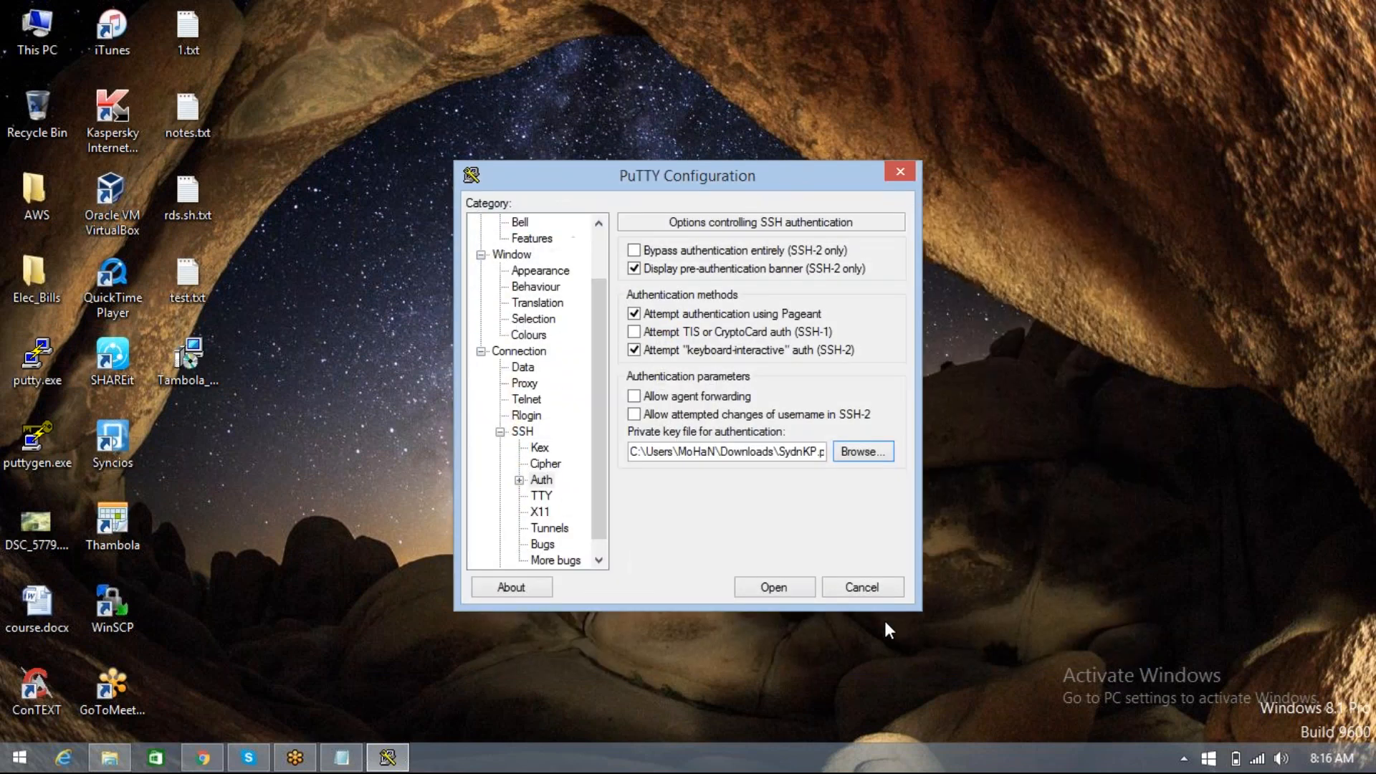
# Step: Open the SSH session, trust the server's host key, log in as ec2-user and maximize the terminal
pyautogui.click(763, 591)
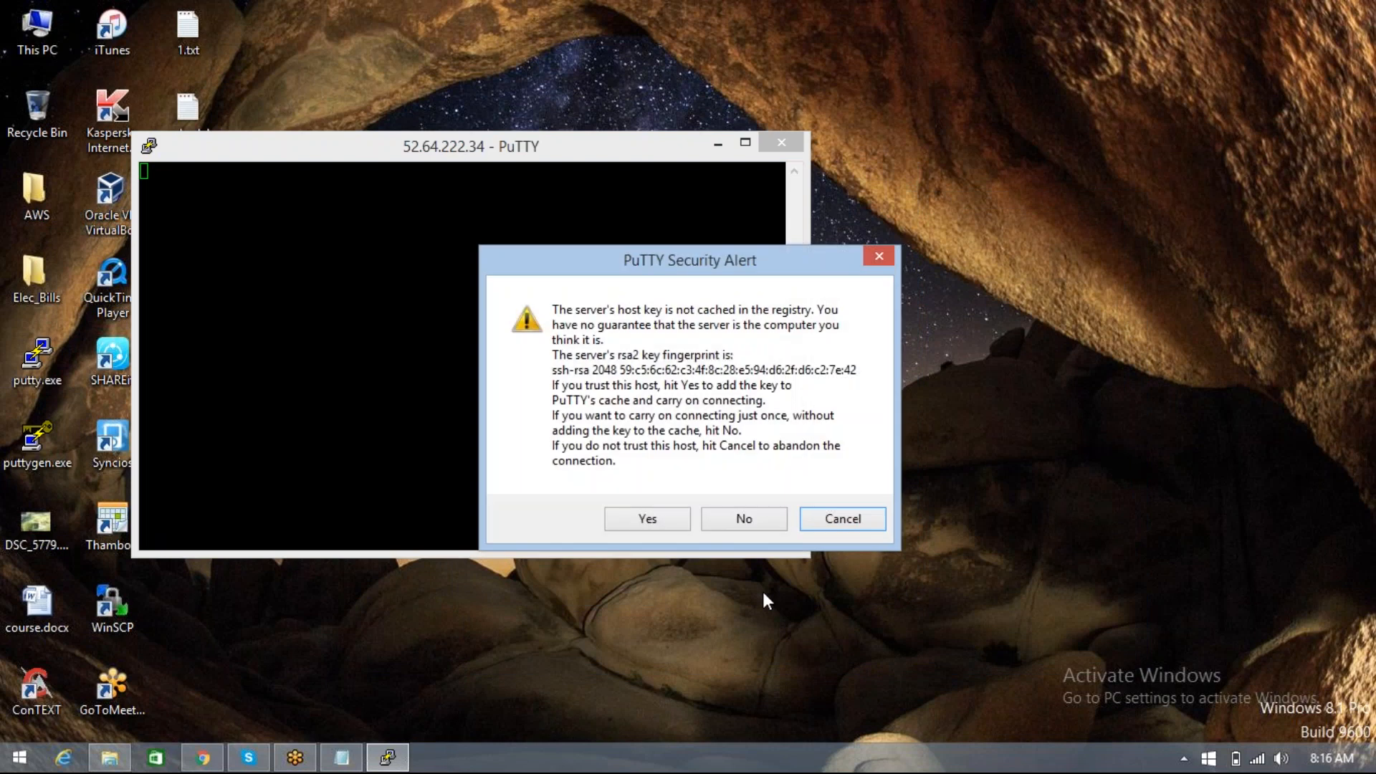
pyautogui.click(624, 520)
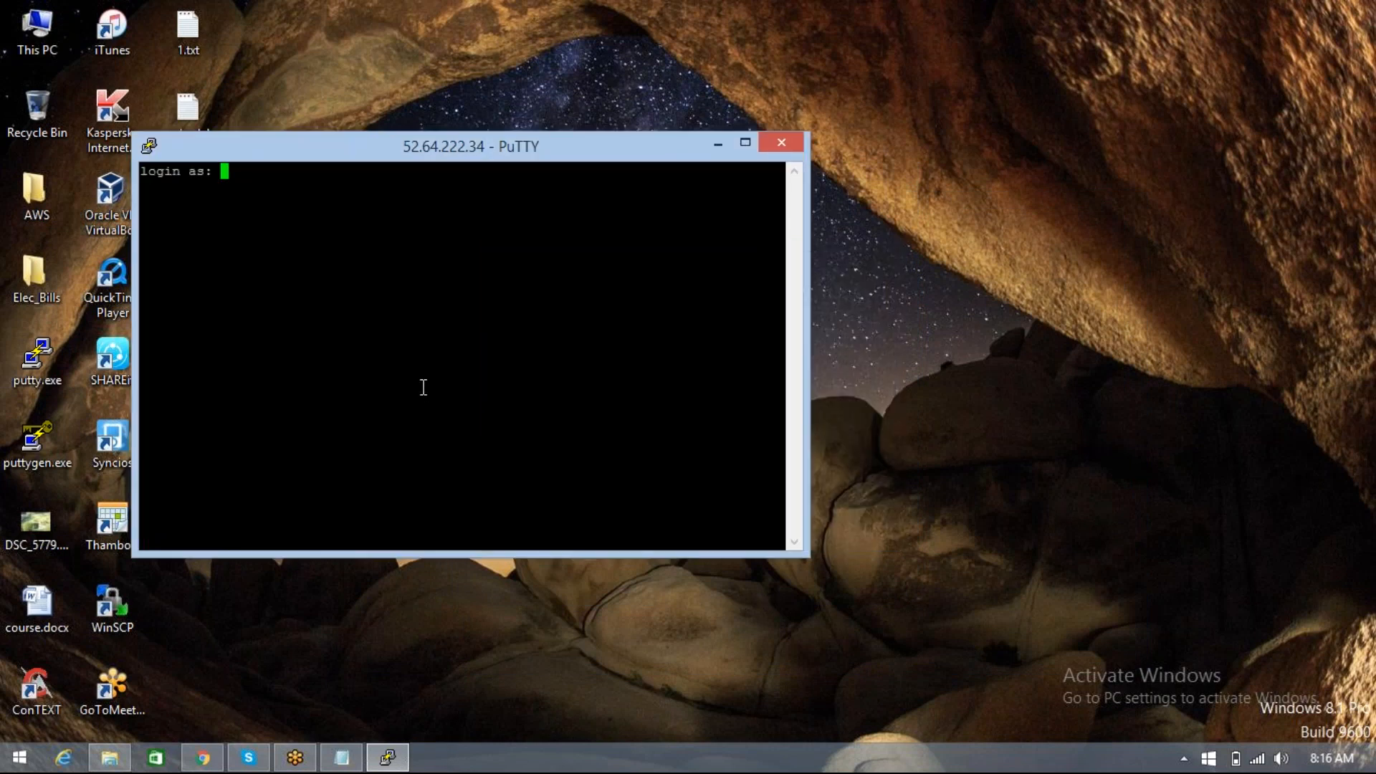
pyautogui.write('ec2-user')
pyautogui.press('Return')
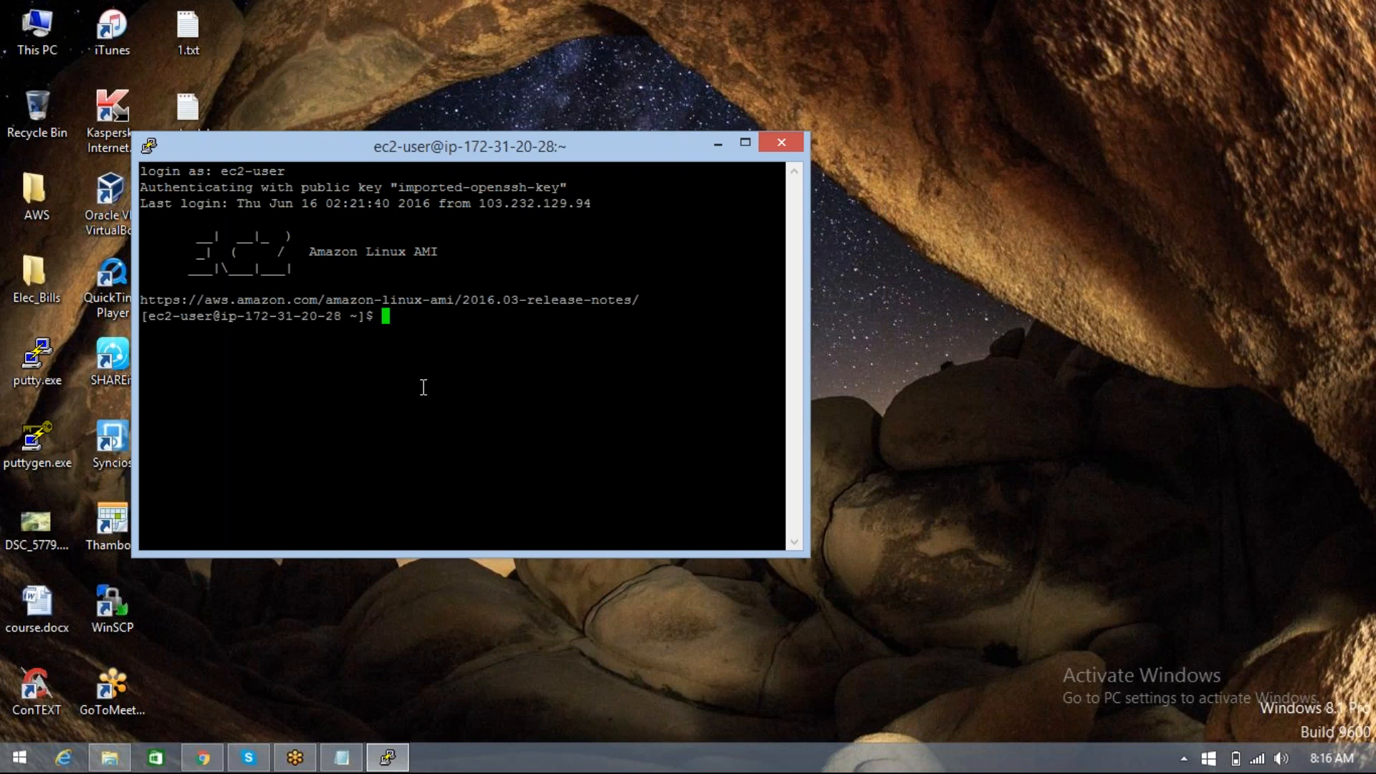
pyautogui.click(745, 143)
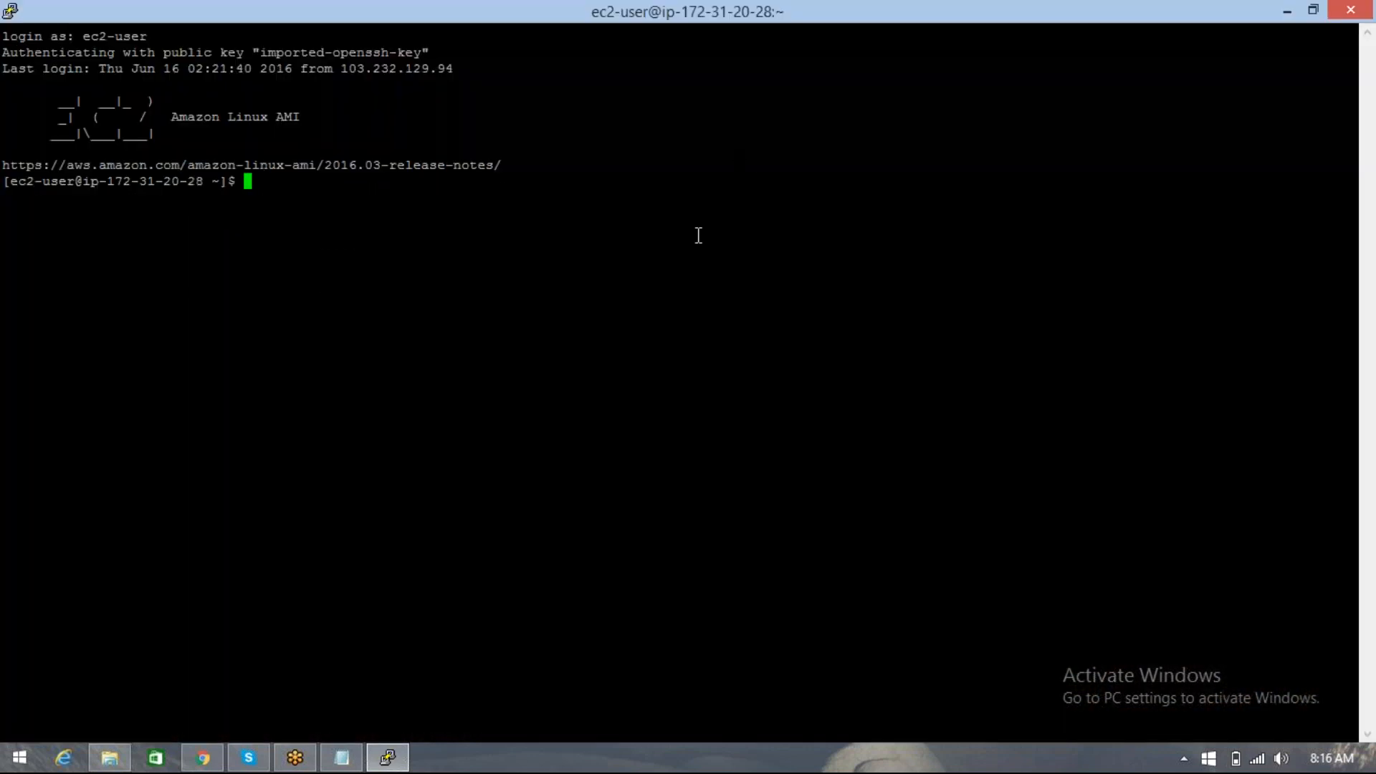
# Step: Switch to the root user with sudo su and update the packages with yum update -y
pyautogui.write('sudo su')
pyautogui.press('Return')
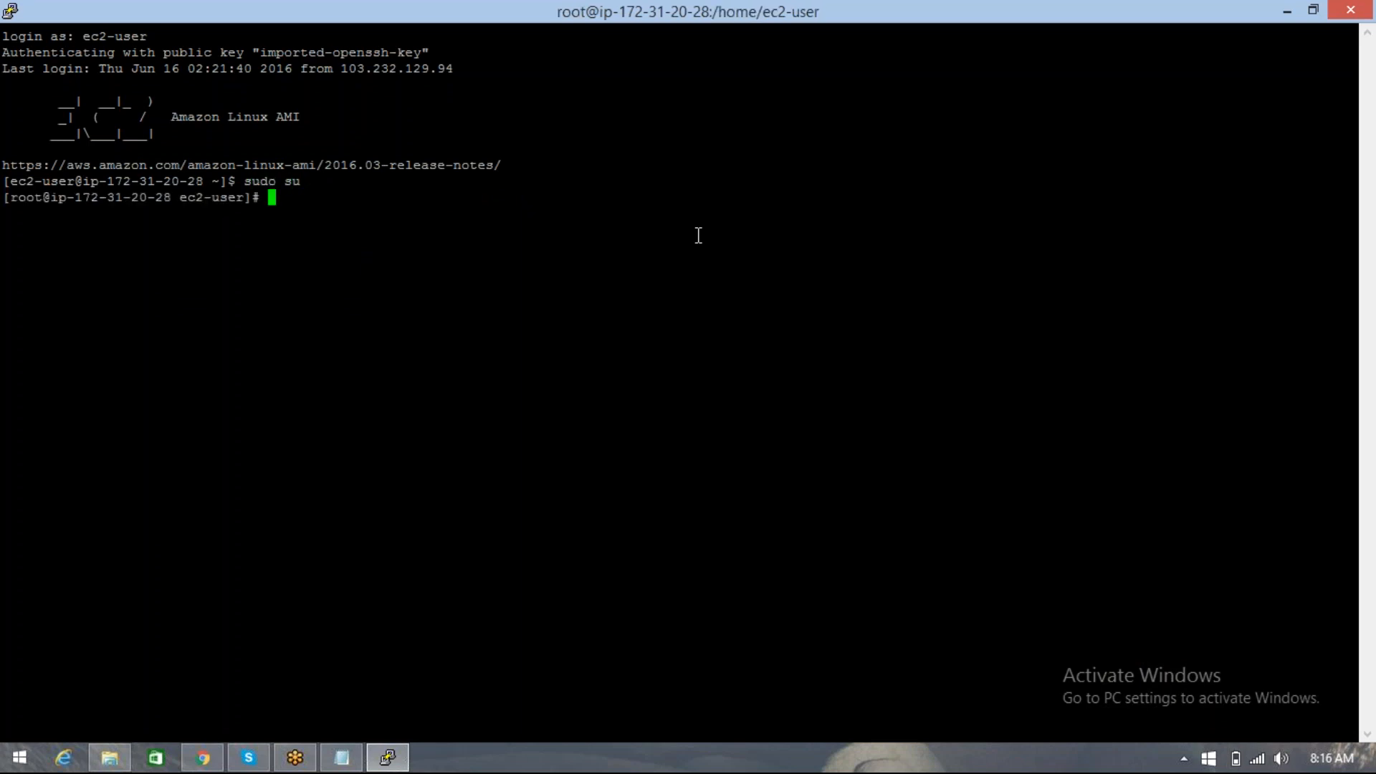
pyautogui.write('yum update -y')
pyautogui.press('Return')
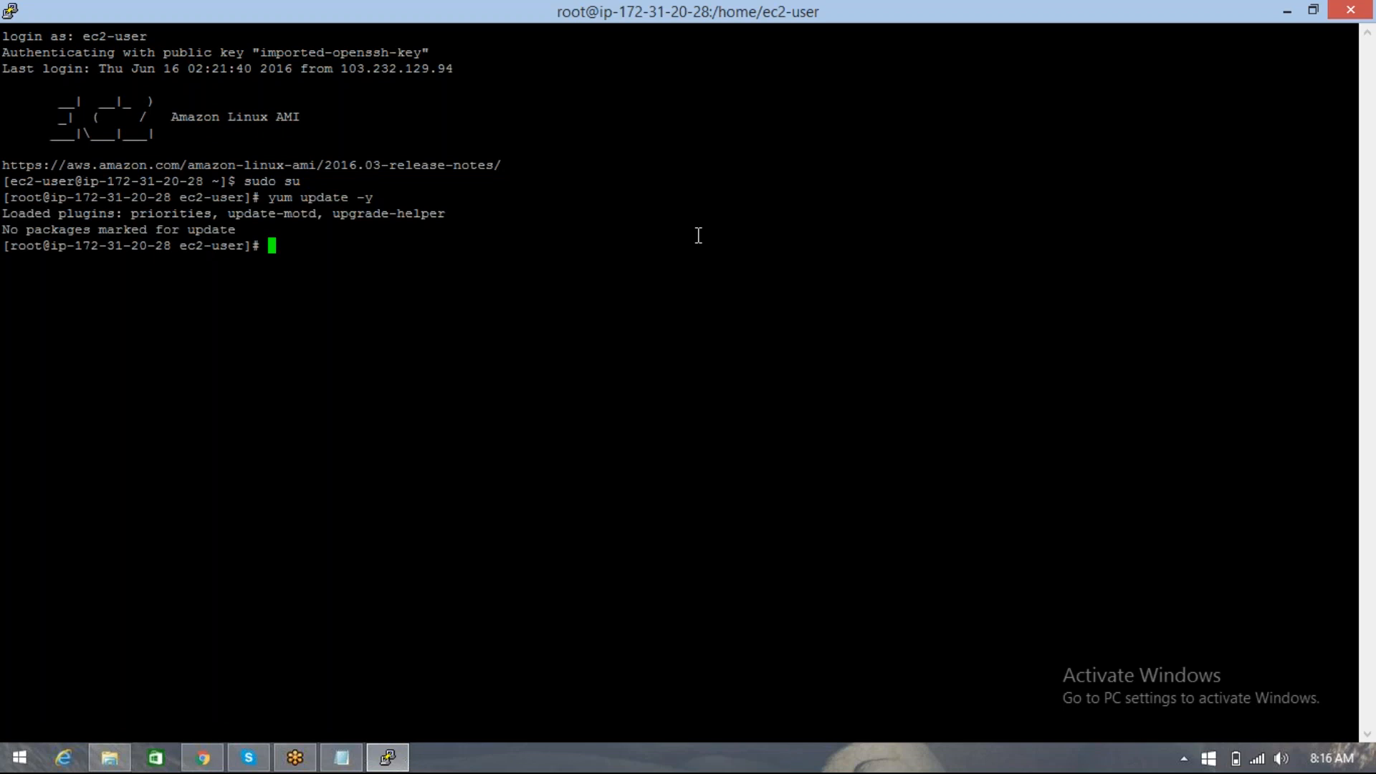
# Step: Change to the /var/www/html directory and list its files
pyautogui.write('cd /var/www/html')
pyautogui.press('Return')
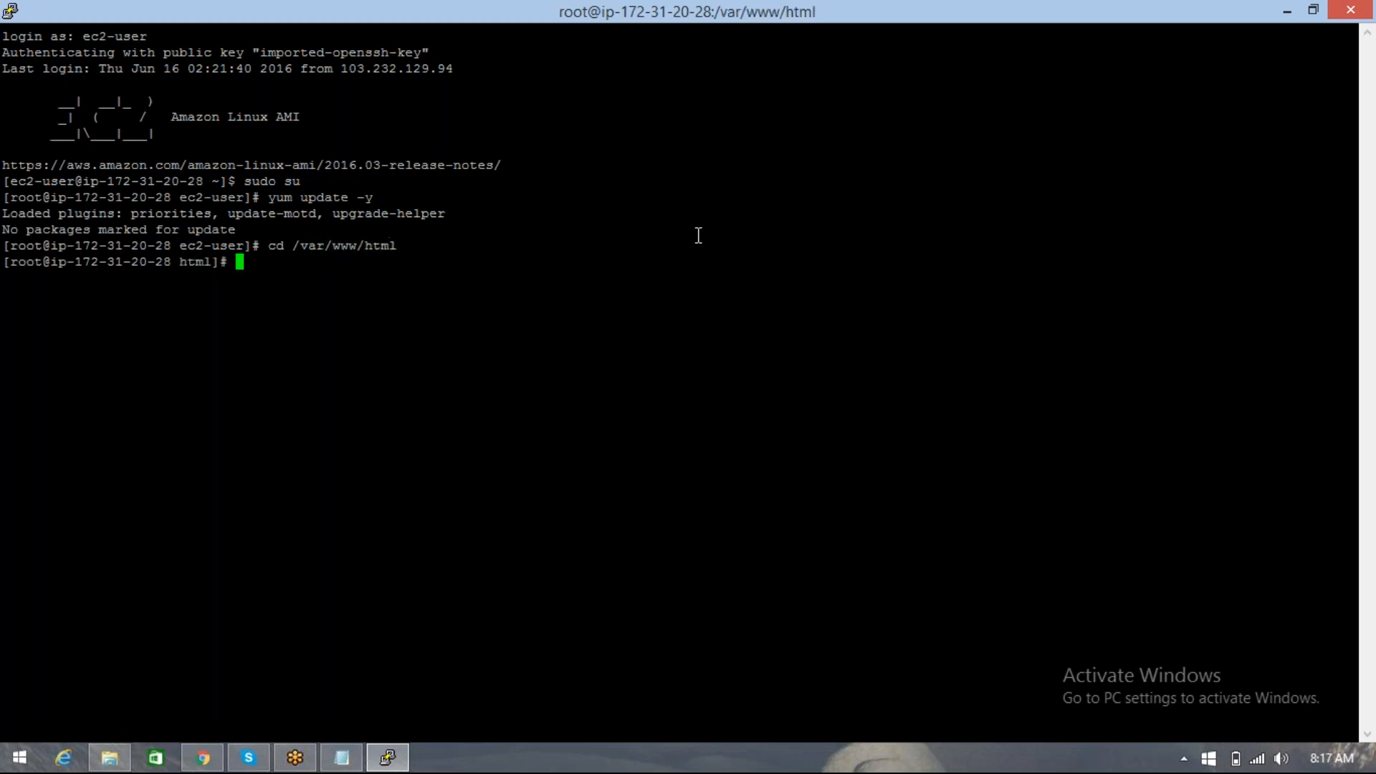
pyautogui.write('ls')
pyautogui.press('Return')
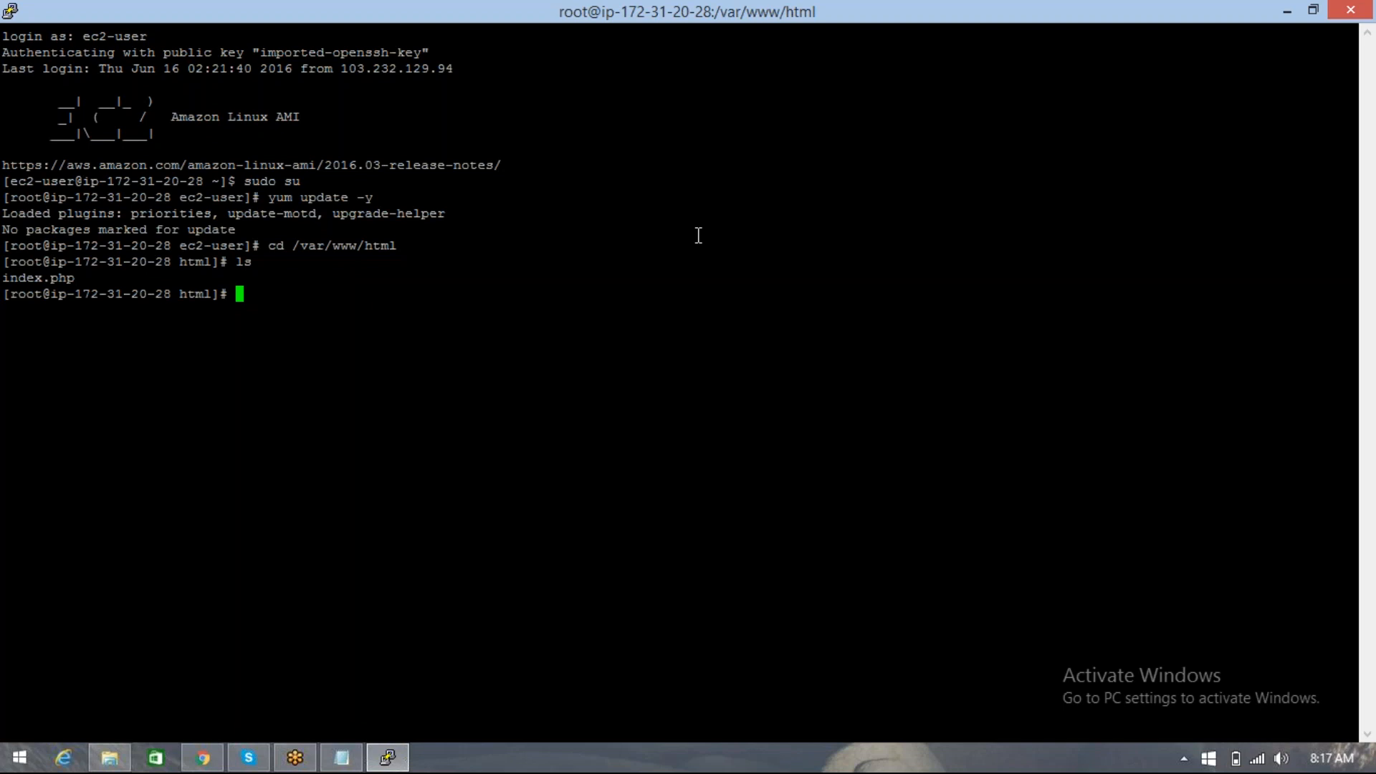
# Step: Switch to Chrome and view the DBInst instance's user data script down to its wget line
pyautogui.click(207, 760)
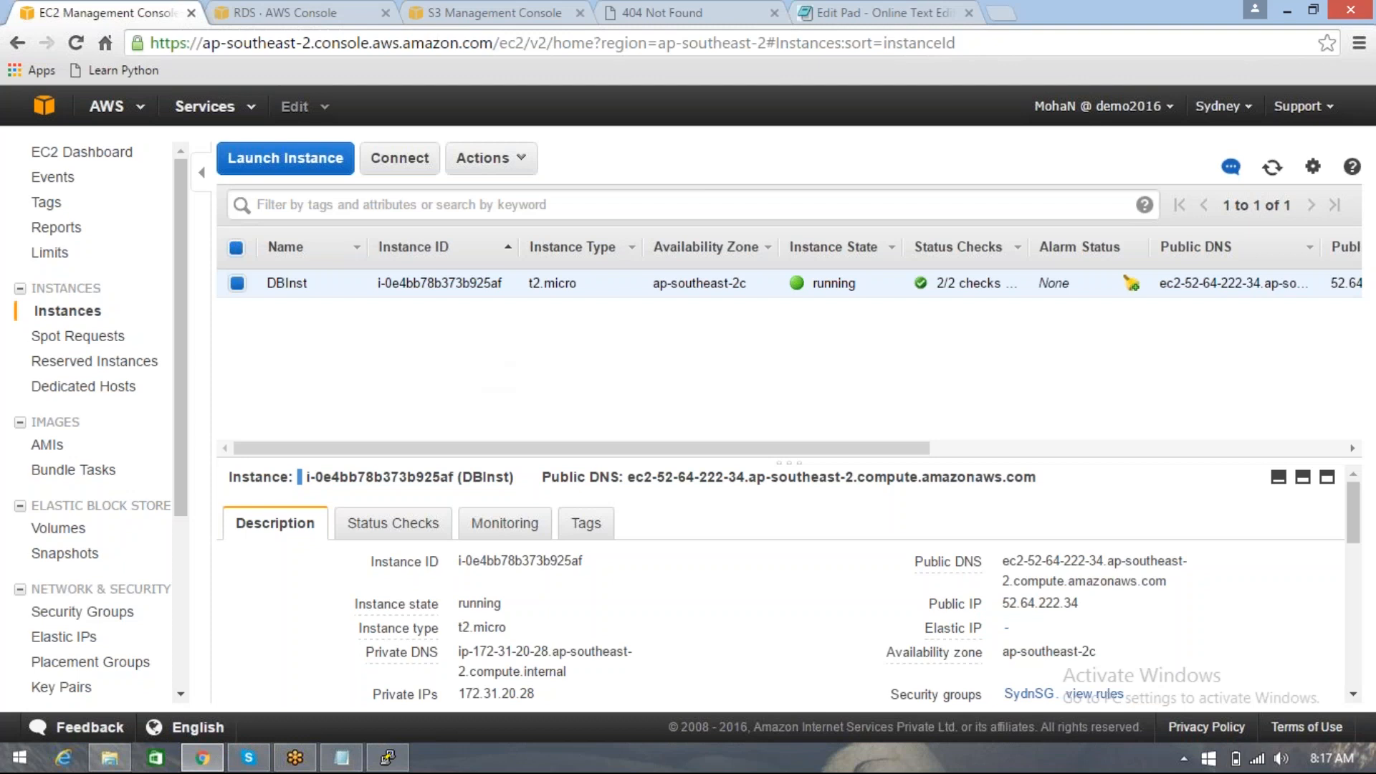
pyautogui.click(520, 163)
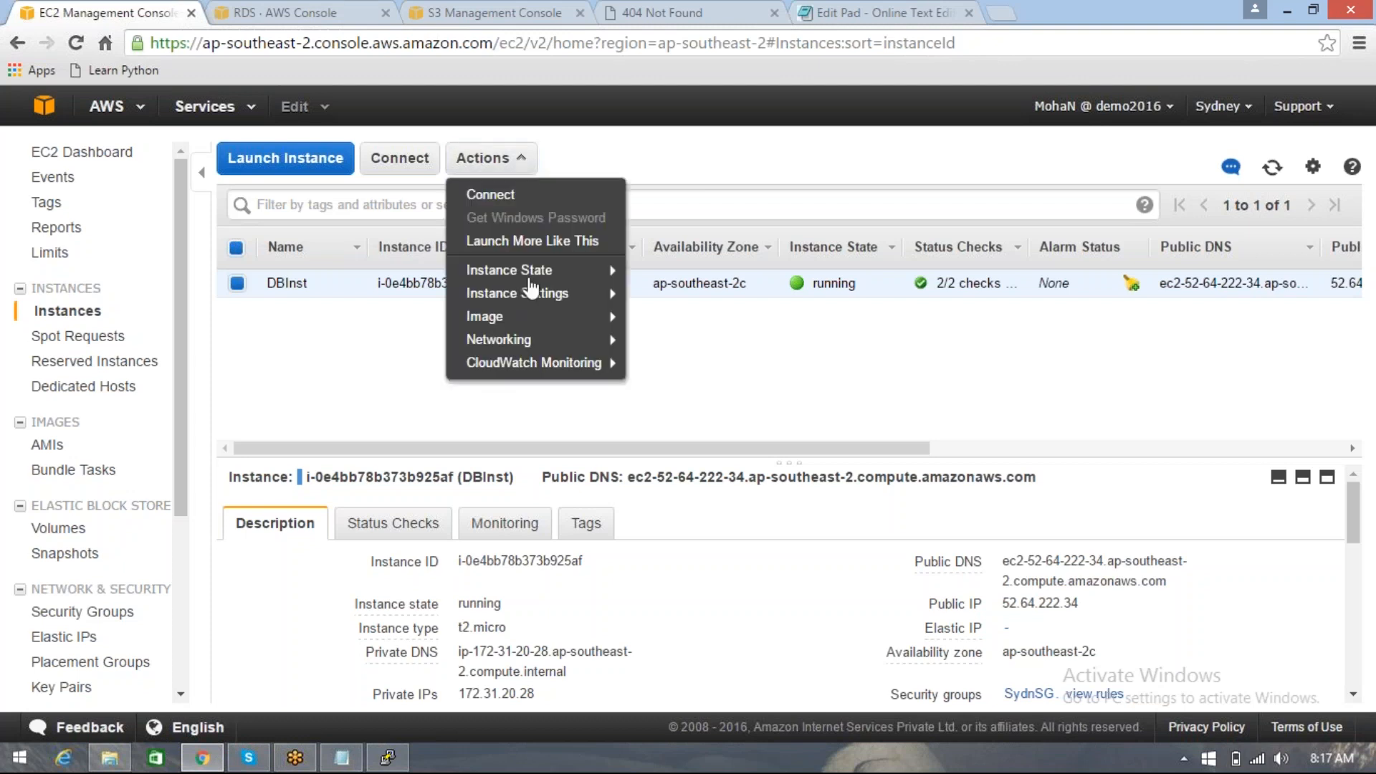
pyautogui.moveTo(535, 297)
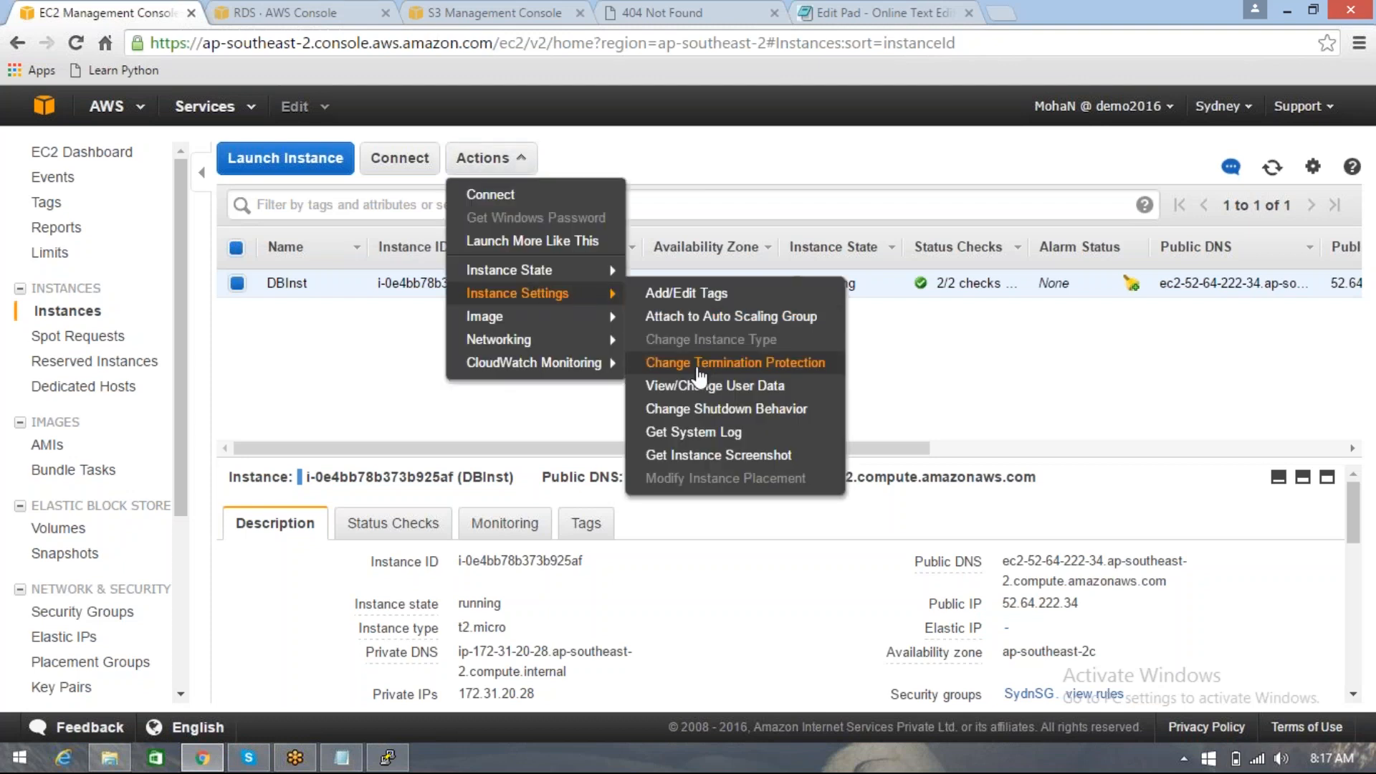
pyautogui.click(701, 386)
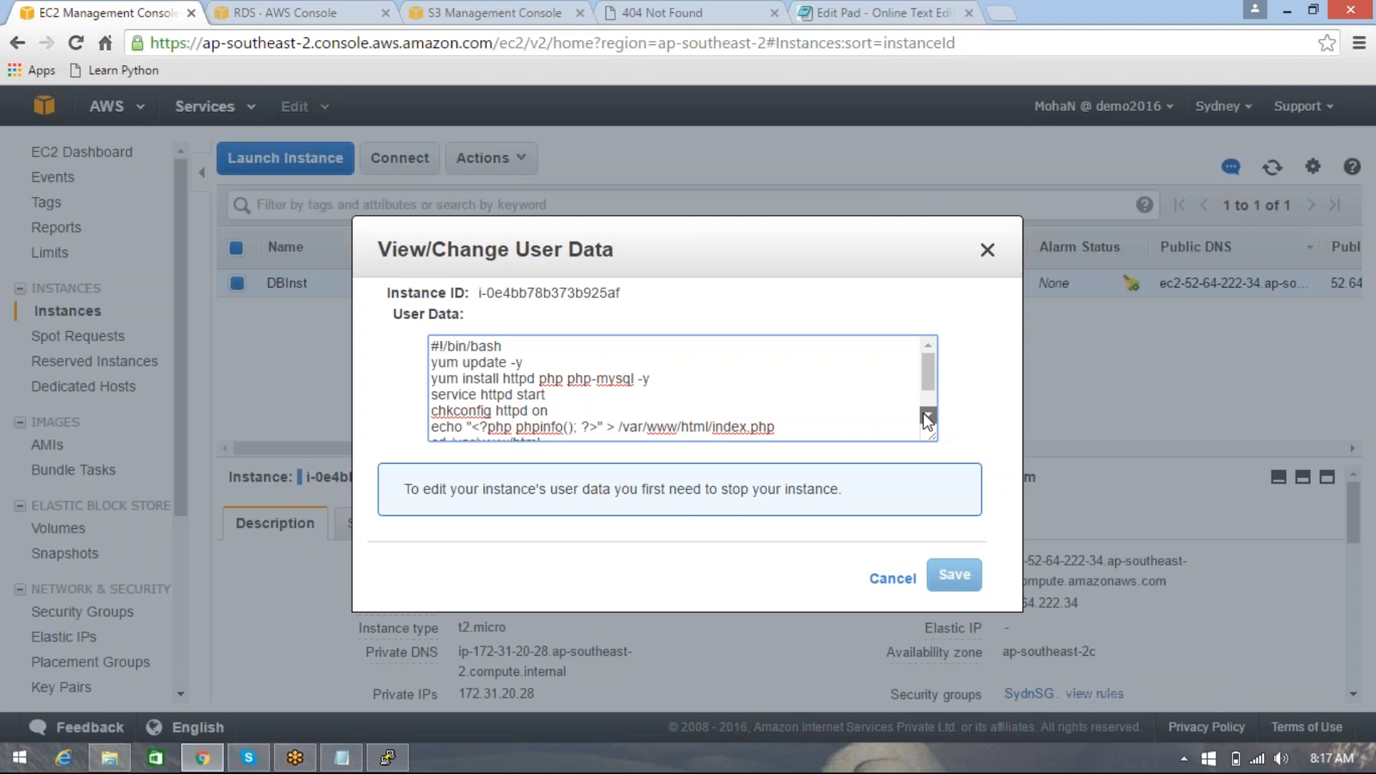
pyautogui.scroll(-1, 925, 416)
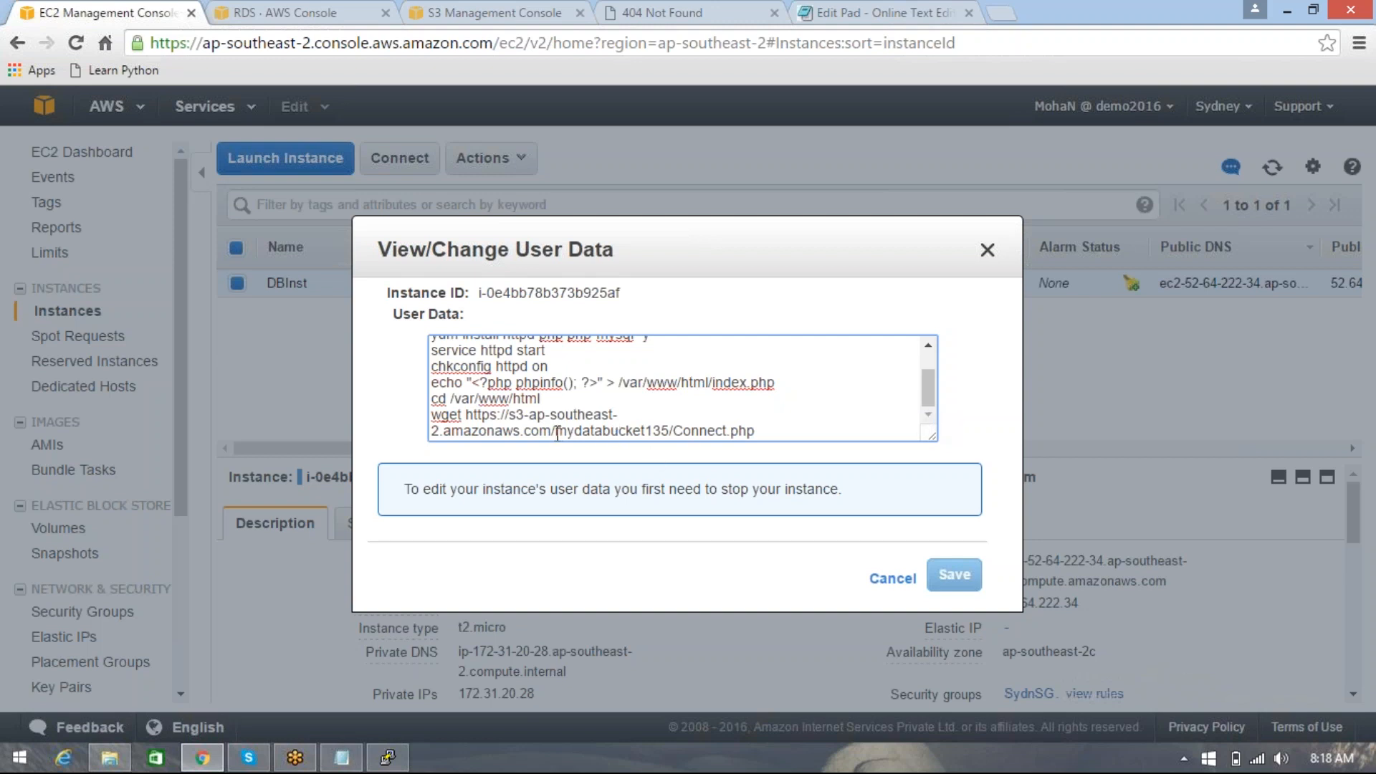
# Step: Check the Connect.php object in S3 and the wizdomtech database in RDS, and return to the EC2 user data
pyautogui.click(494, 13)
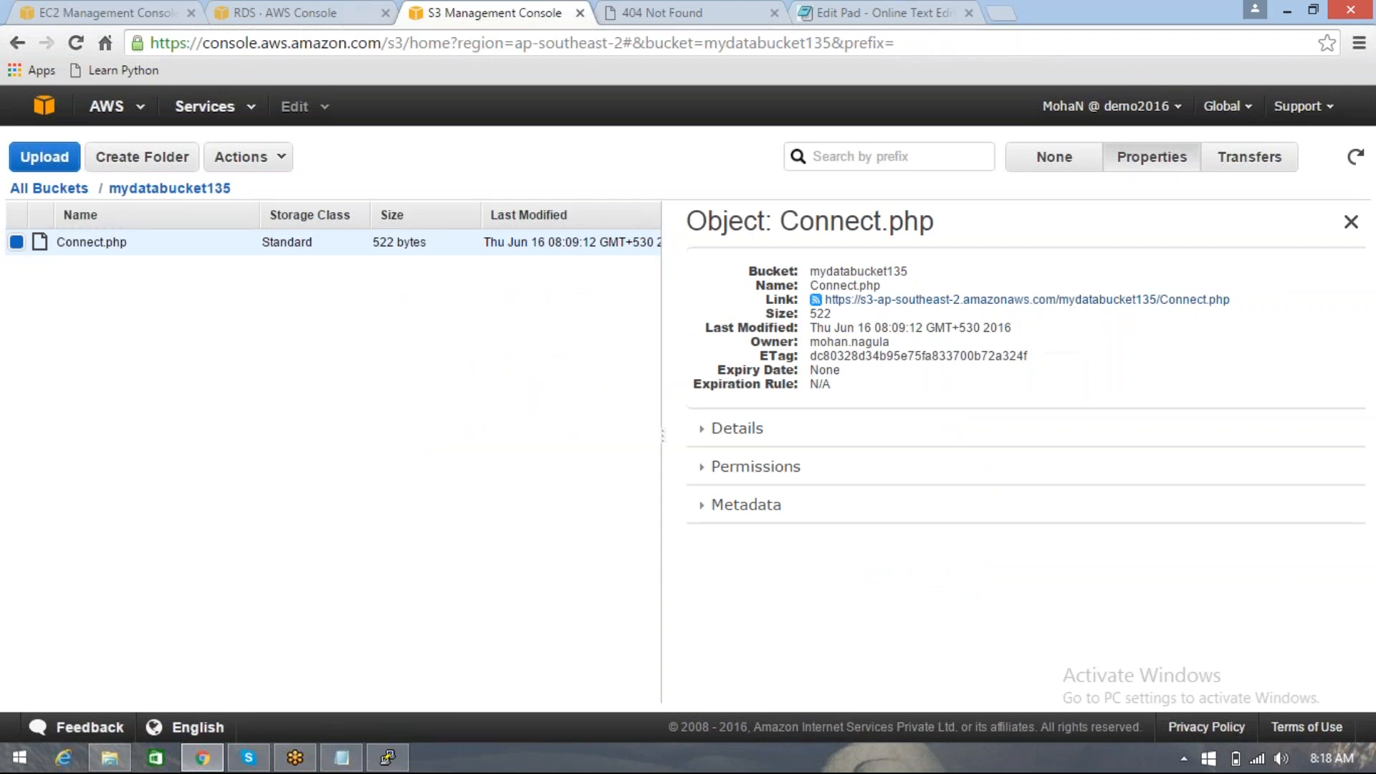
pyautogui.click(301, 12)
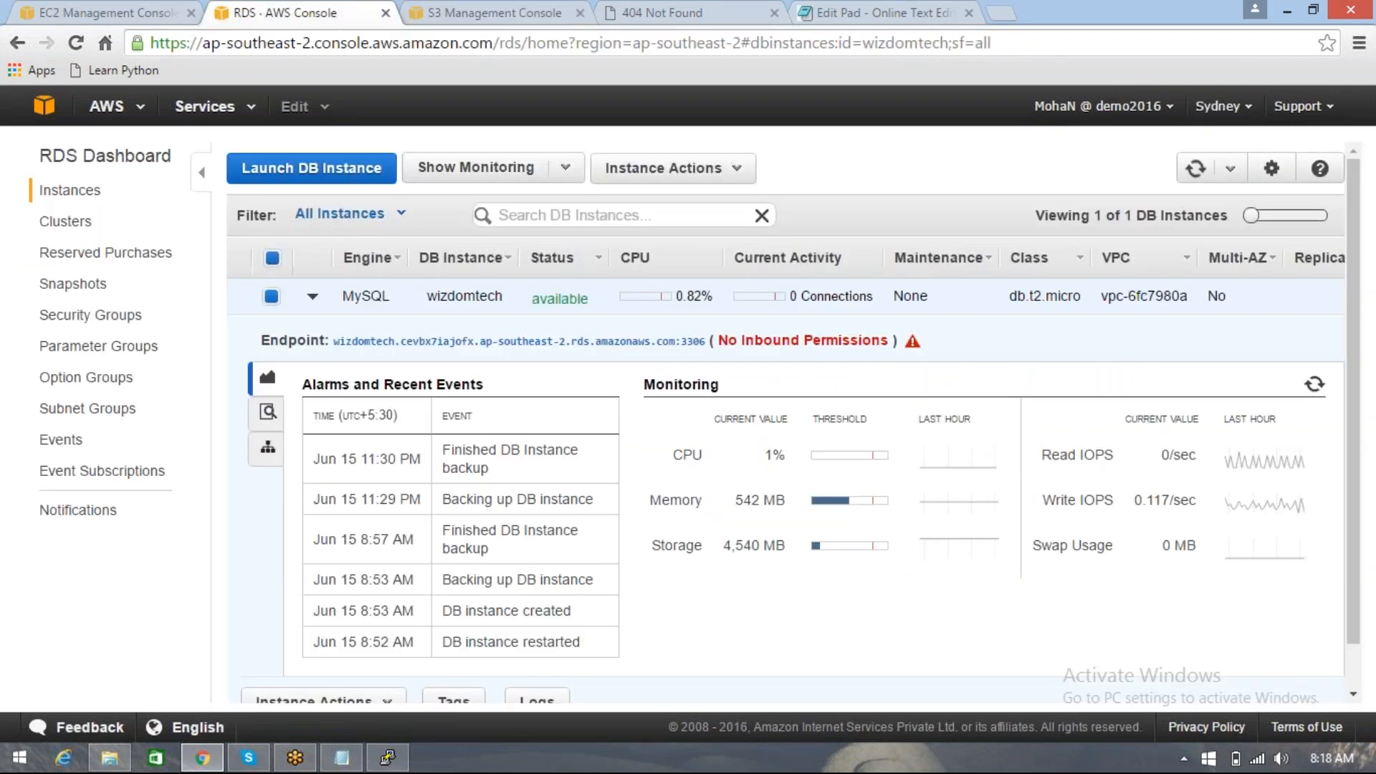
pyautogui.click(140, 13)
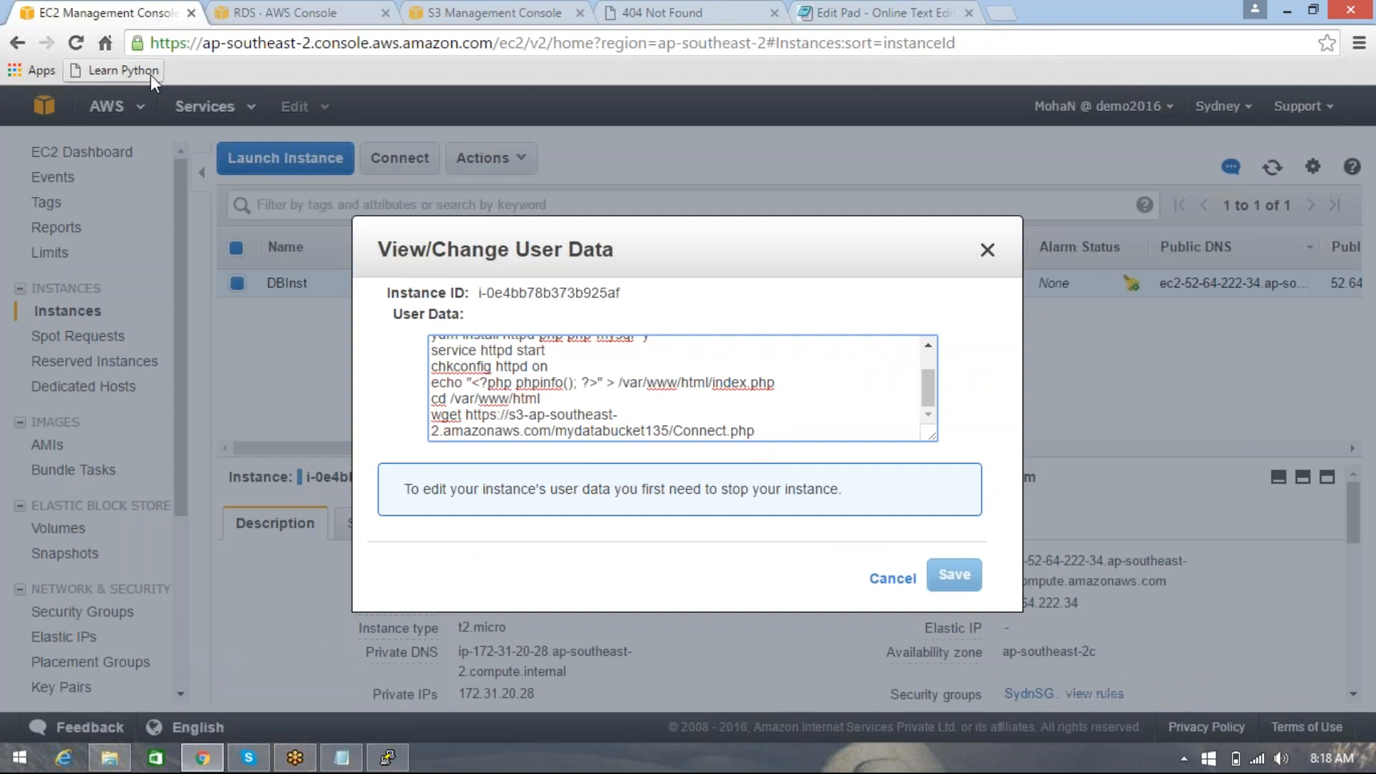
# Step: Switch to the PuTTY session and list the web root's files again with ls
pyautogui.click(387, 758)
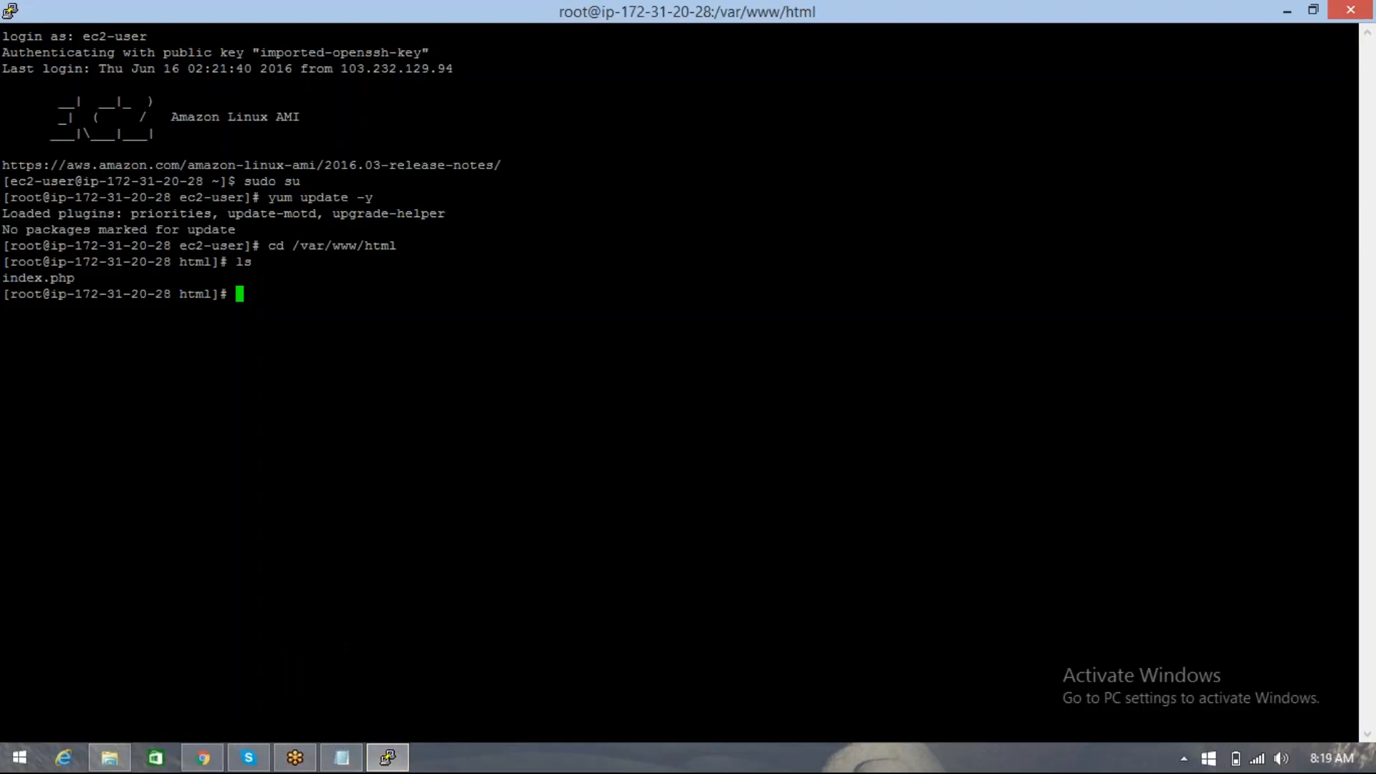
pyautogui.write('ls')
pyautogui.press('Return')
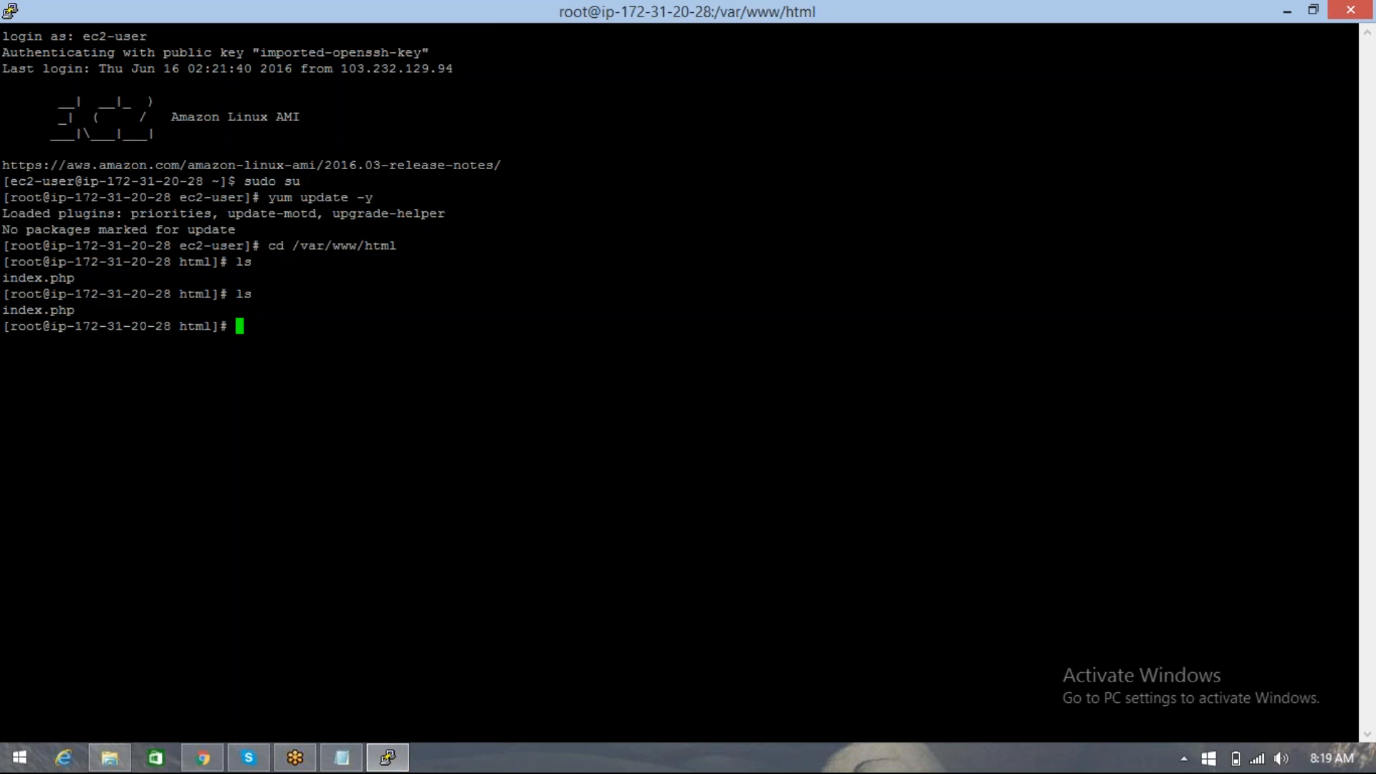
# Step: Create Connect.php in /var/www/html with vi and enter insert mode
pyautogui.write('vi Connect.php')
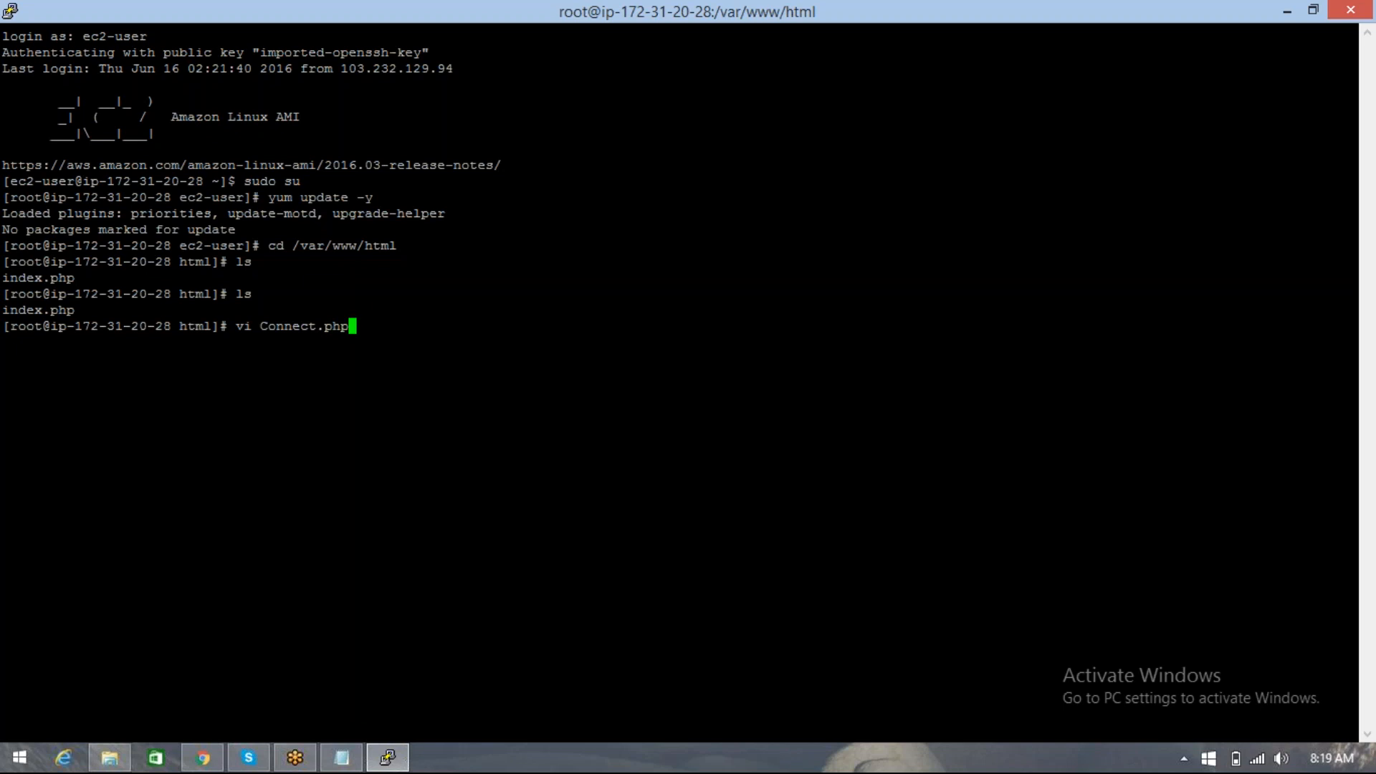
pyautogui.press('Return')
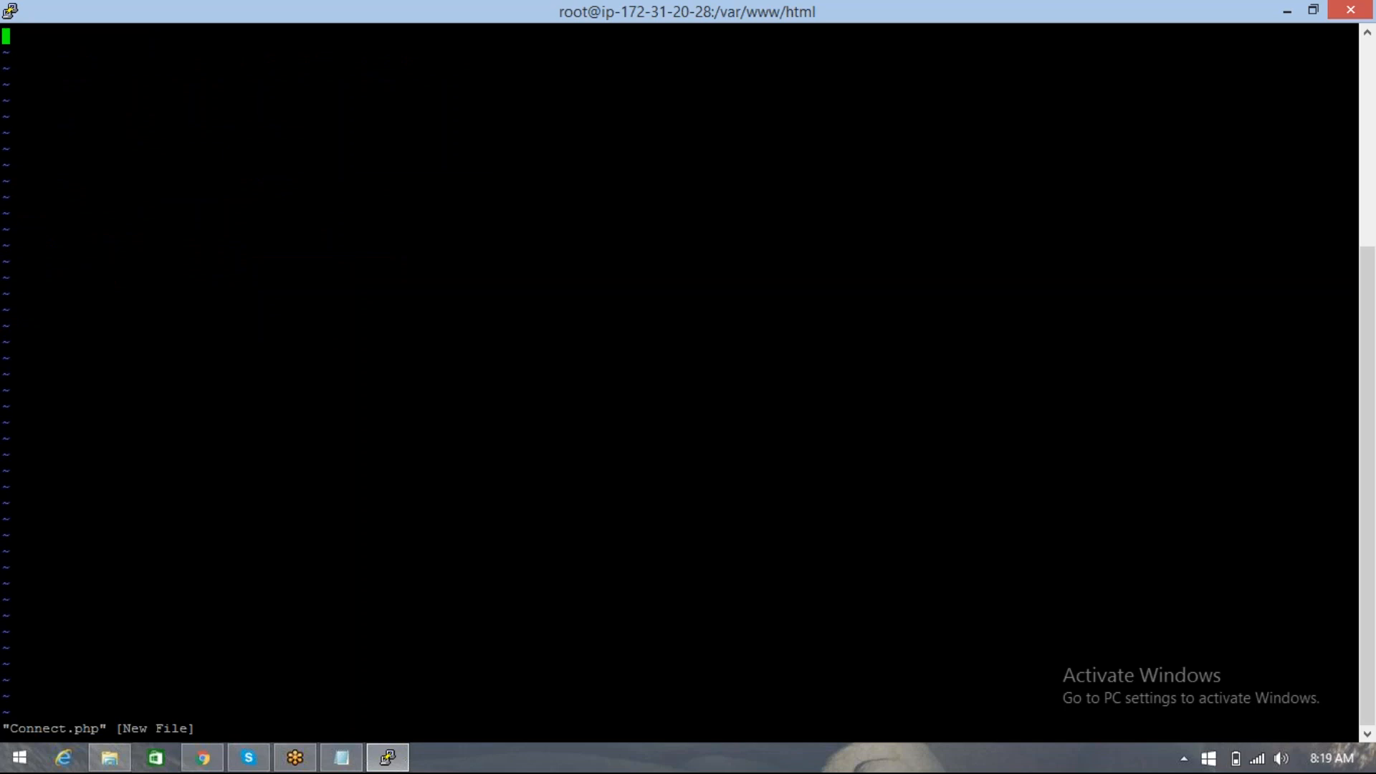
pyautogui.press('i')
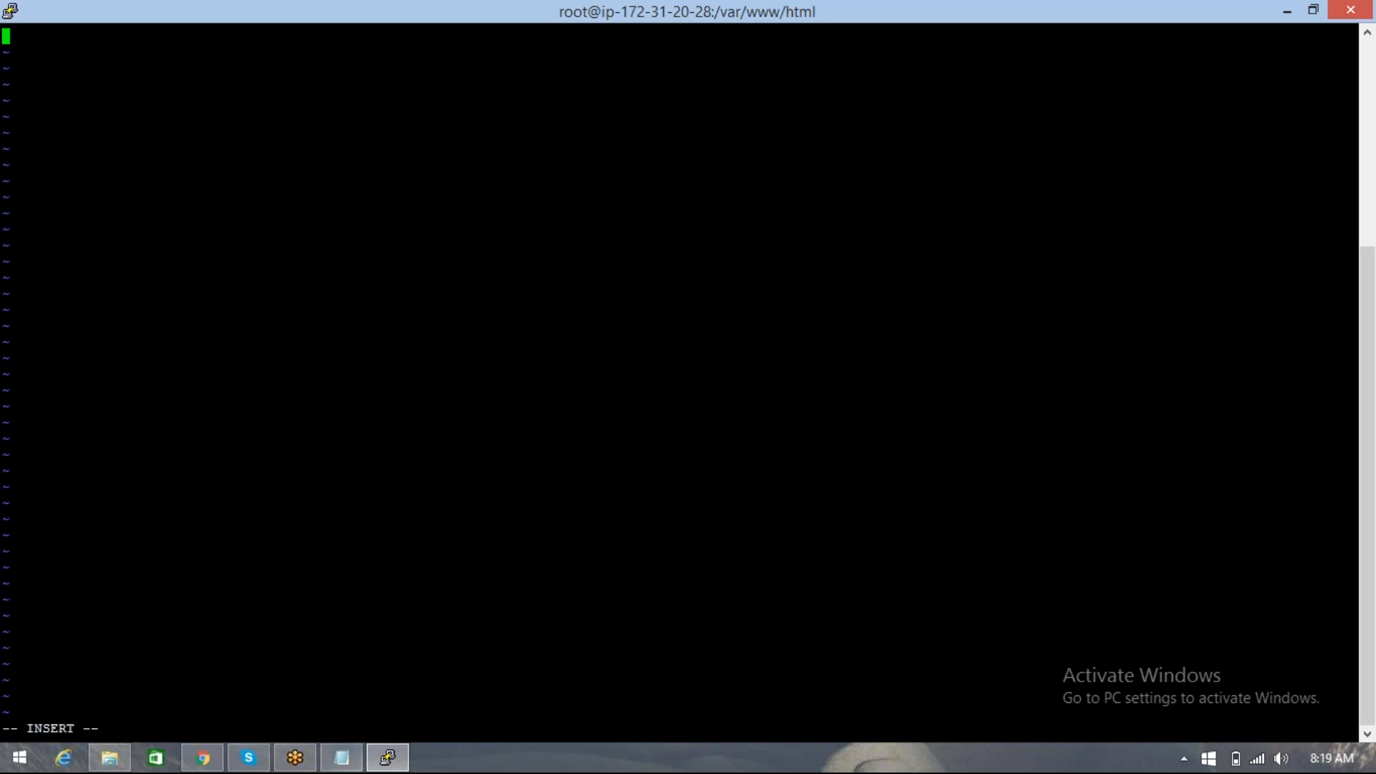
# Step: Copy the PHP connection script, including its database password, from rds.sh.txt in Notepad into Connect.php in PuTTY, and save with :wq!
pyautogui.click(344, 759)
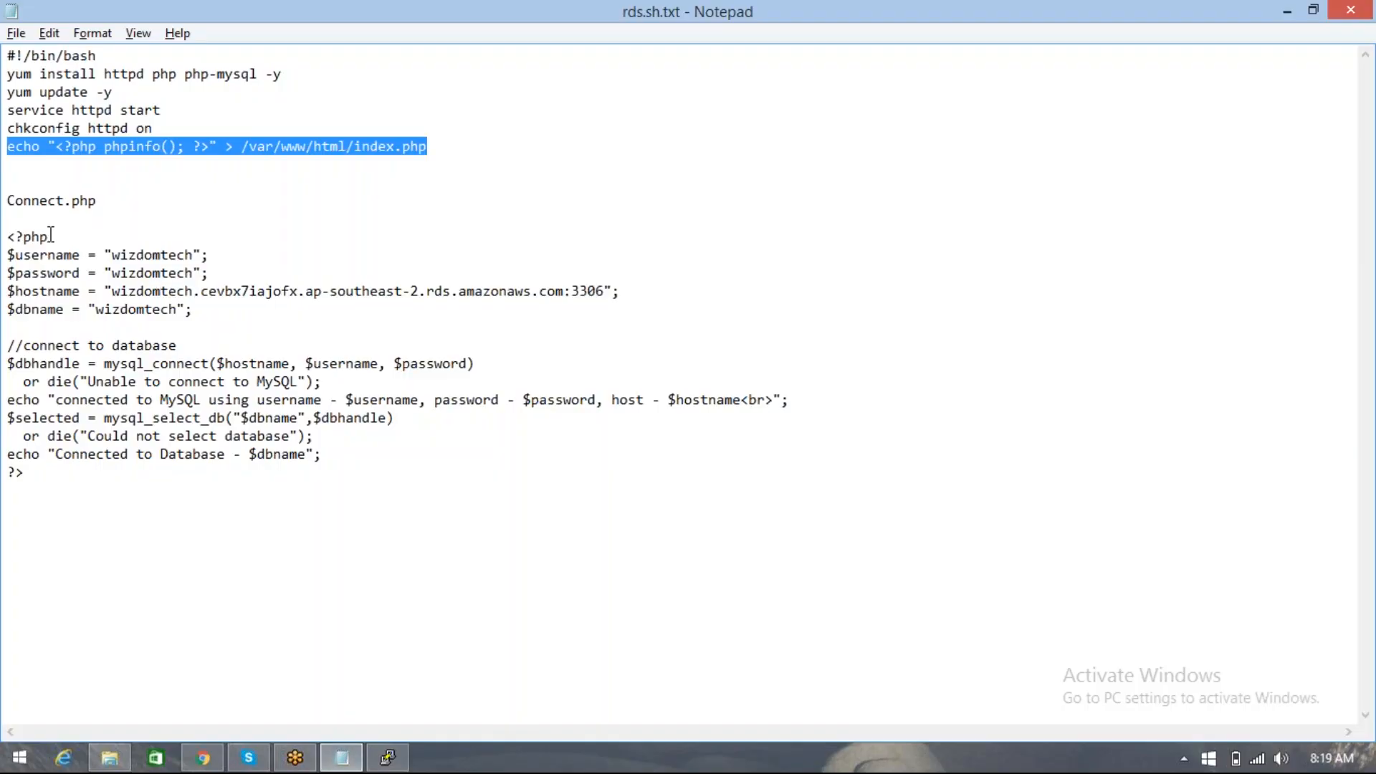
pyautogui.moveTo(10, 237); pyautogui.dragTo(77, 470)
pyautogui.hotkey('ctrl', 'c')
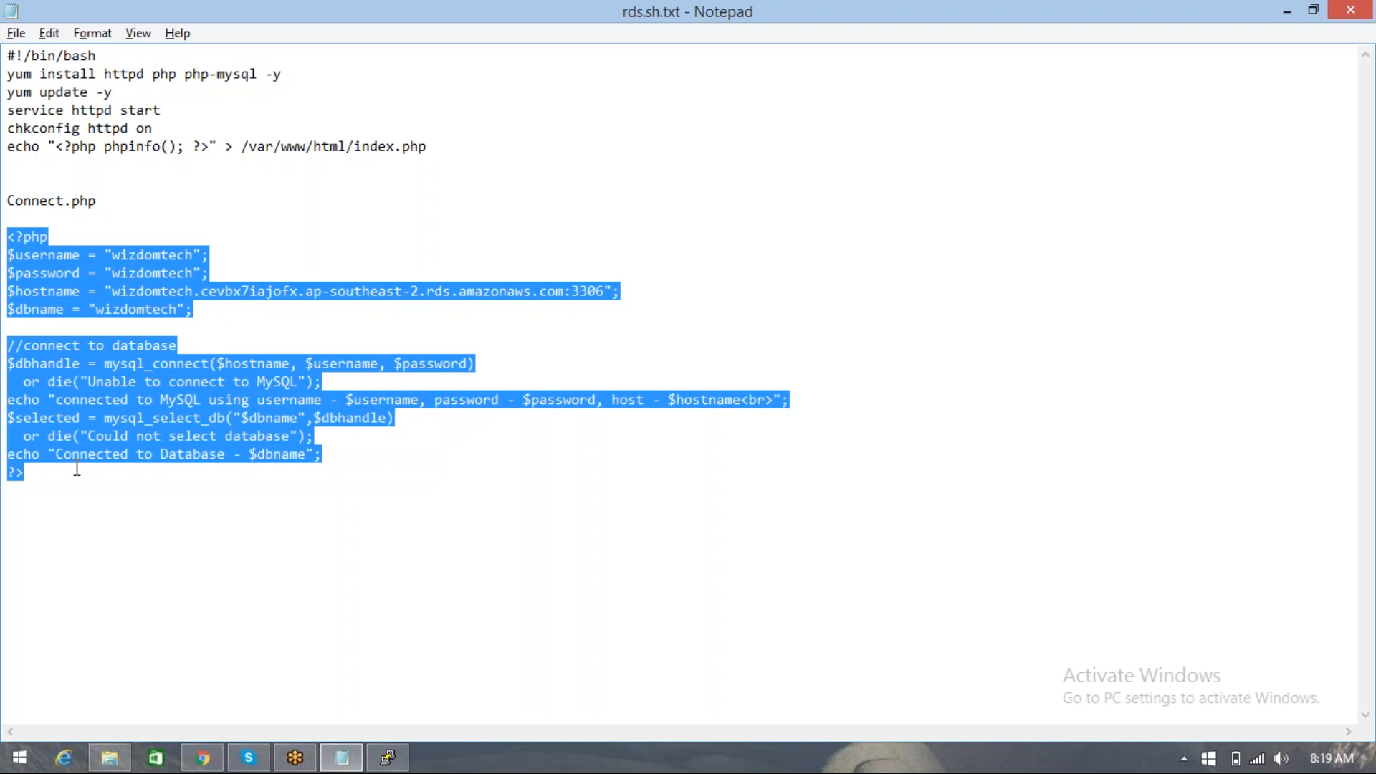
pyautogui.hotkey('alt', 'Tab')
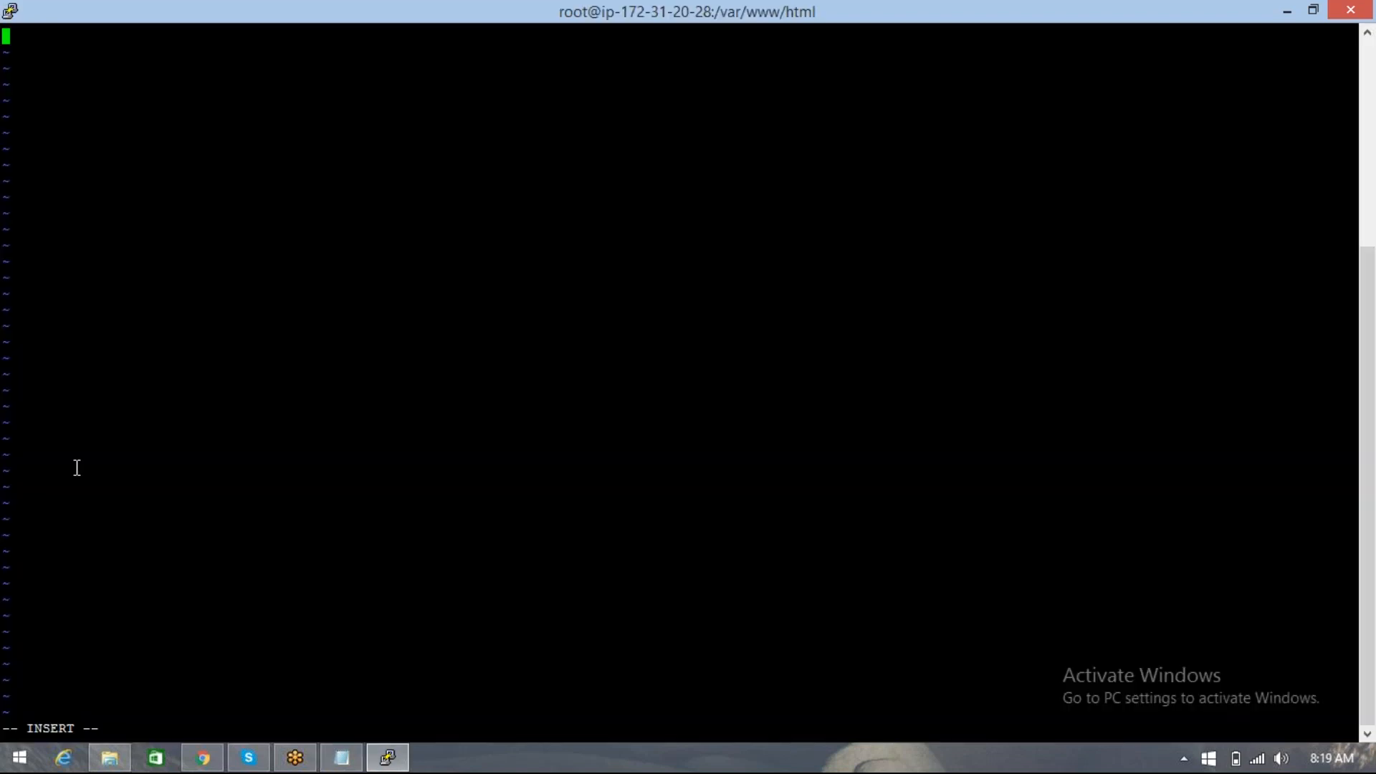
pyautogui.rightClick(77, 468)
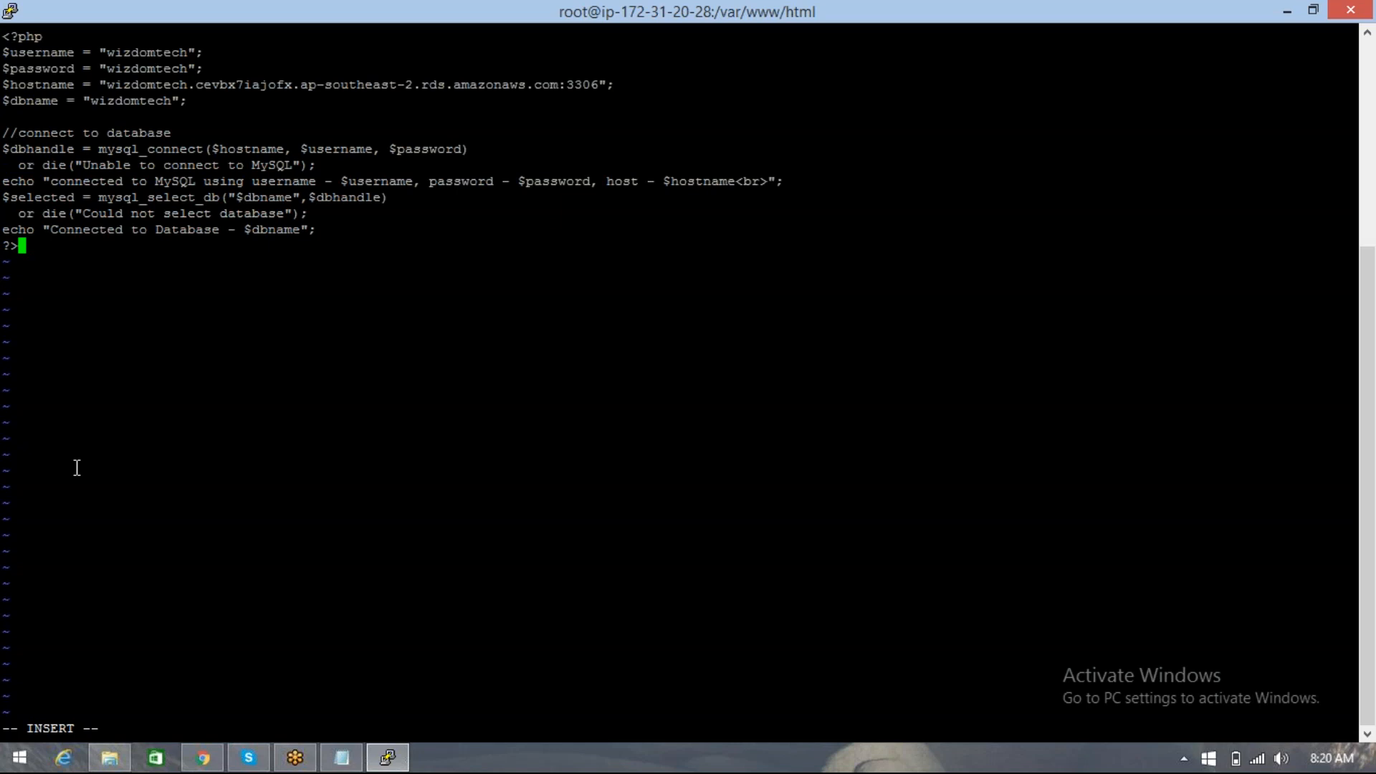
pyautogui.press('Return')
pyautogui.press('Escape')
pyautogui.write(':wq!')
pyautogui.press('Return')
# Step: List the directory's files and display the contents of Connect.php with more
pyautogui.write('ls')
pyautogui.press('Return')
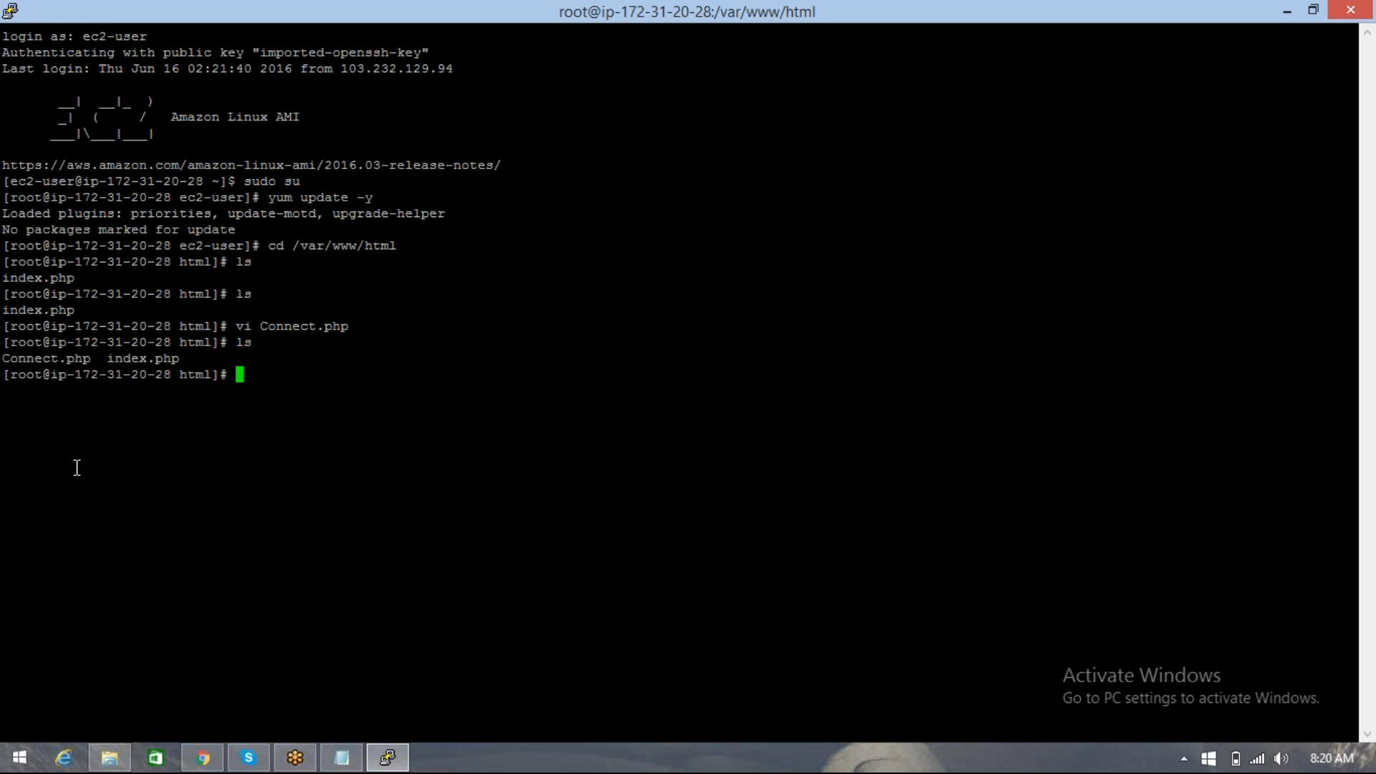
pyautogui.write('C')
pyautogui.press('BackSpace')
pyautogui.write('more Conn')
pyautogui.press('Tab')
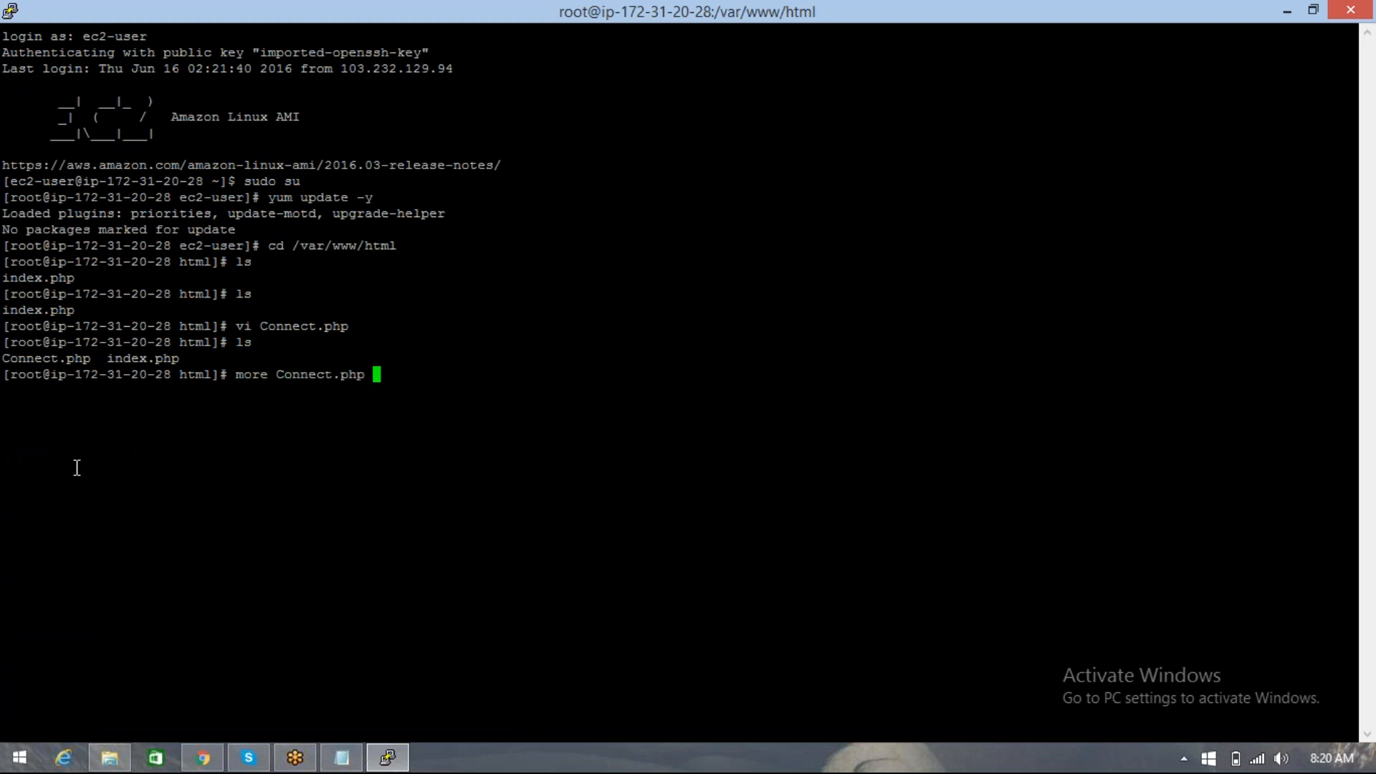
pyautogui.press('Return')
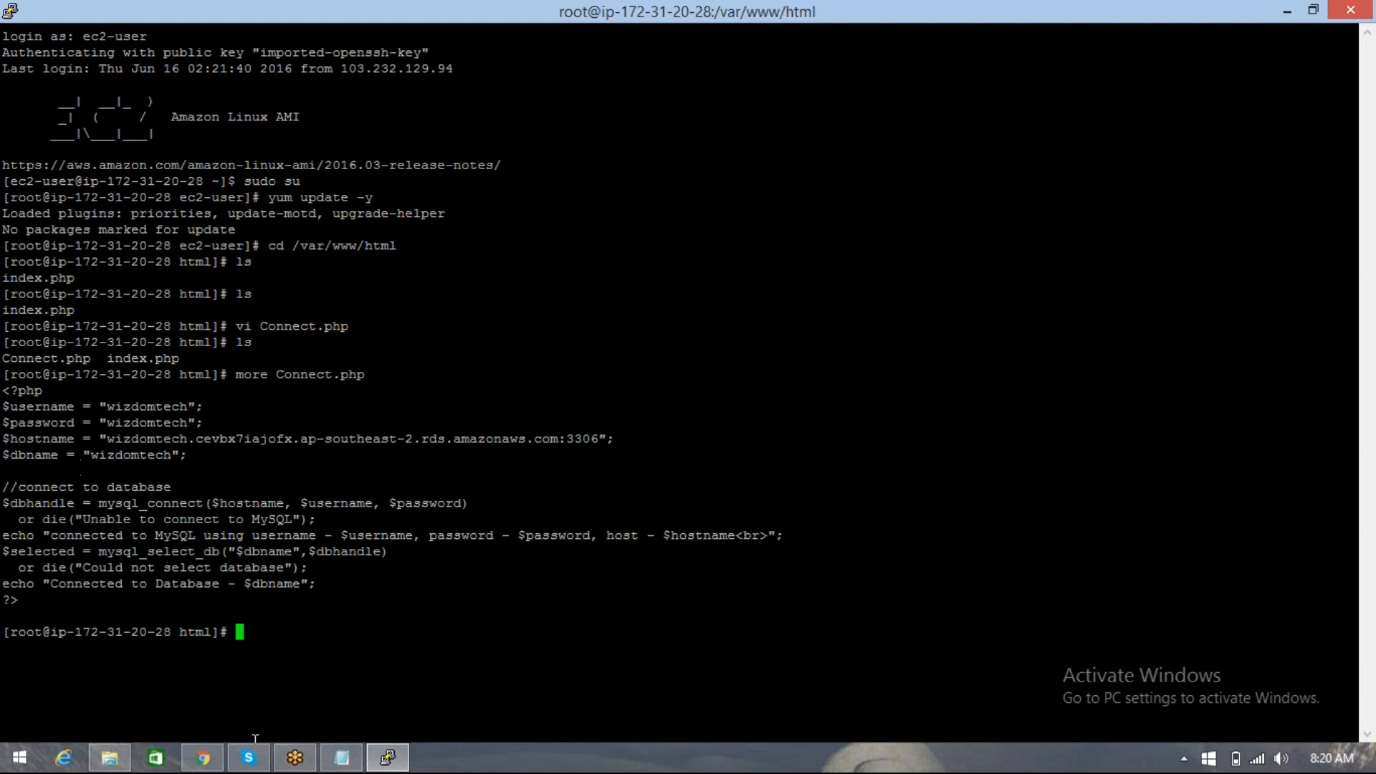
# Step: Switch to Chrome, close the user data dialog and reload the 52.64.222.34/Connect.php page
pyautogui.click(203, 757)
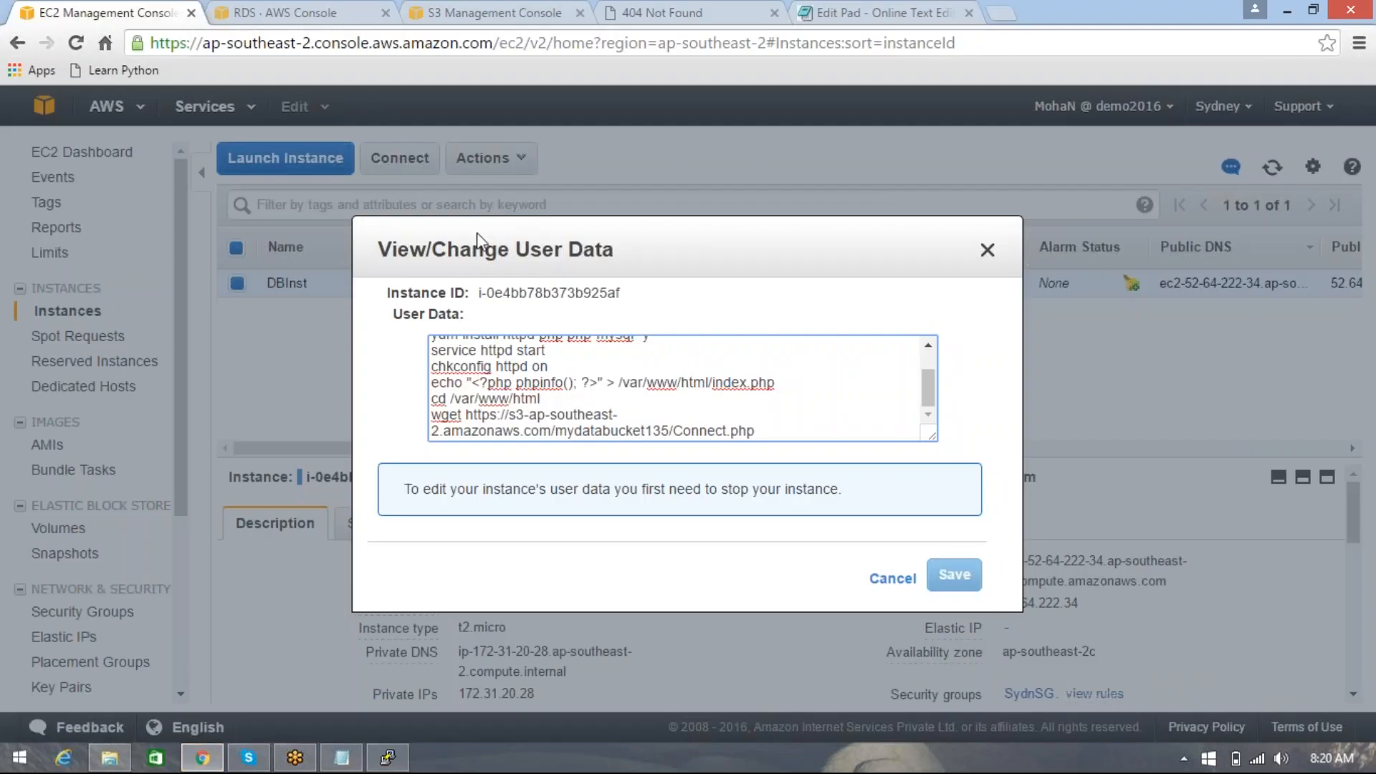
pyautogui.click(884, 577)
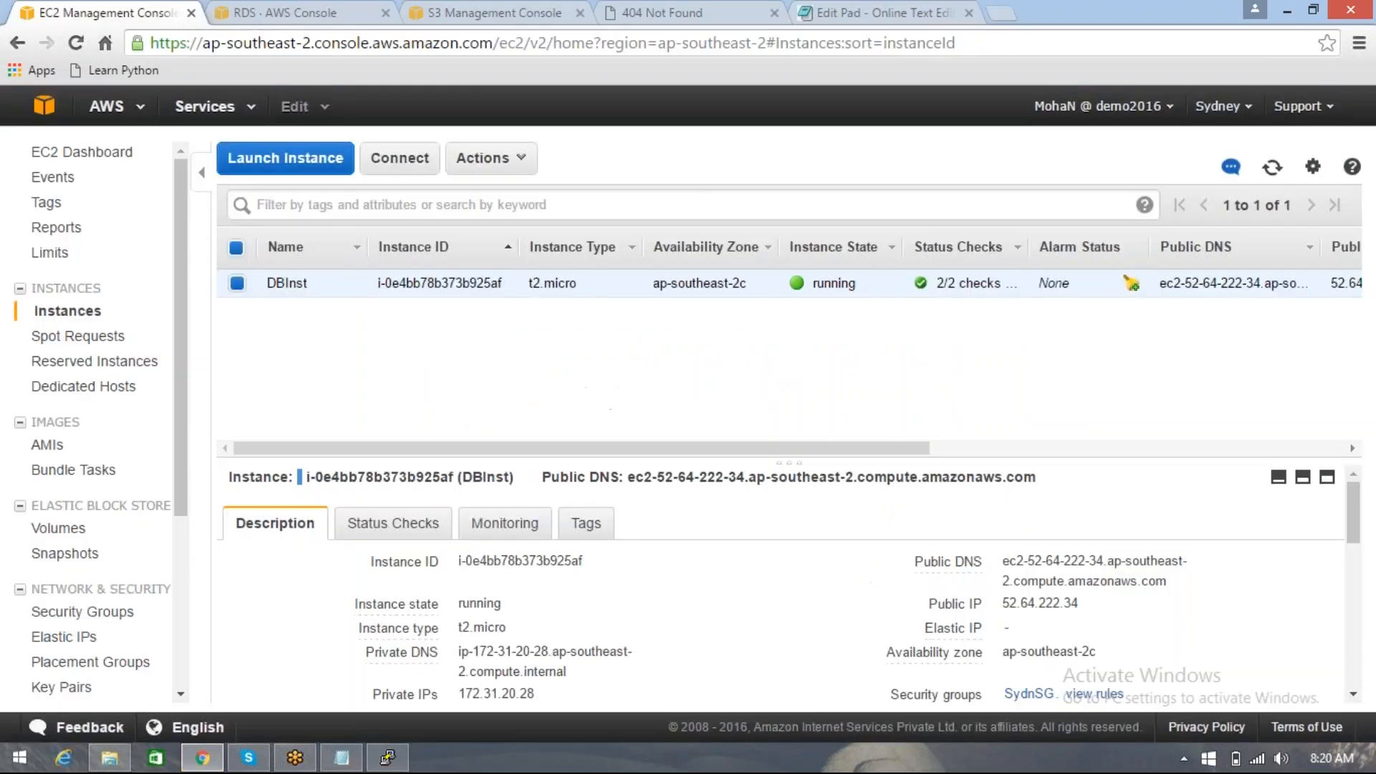
pyautogui.click(678, 14)
pyautogui.click(77, 43)
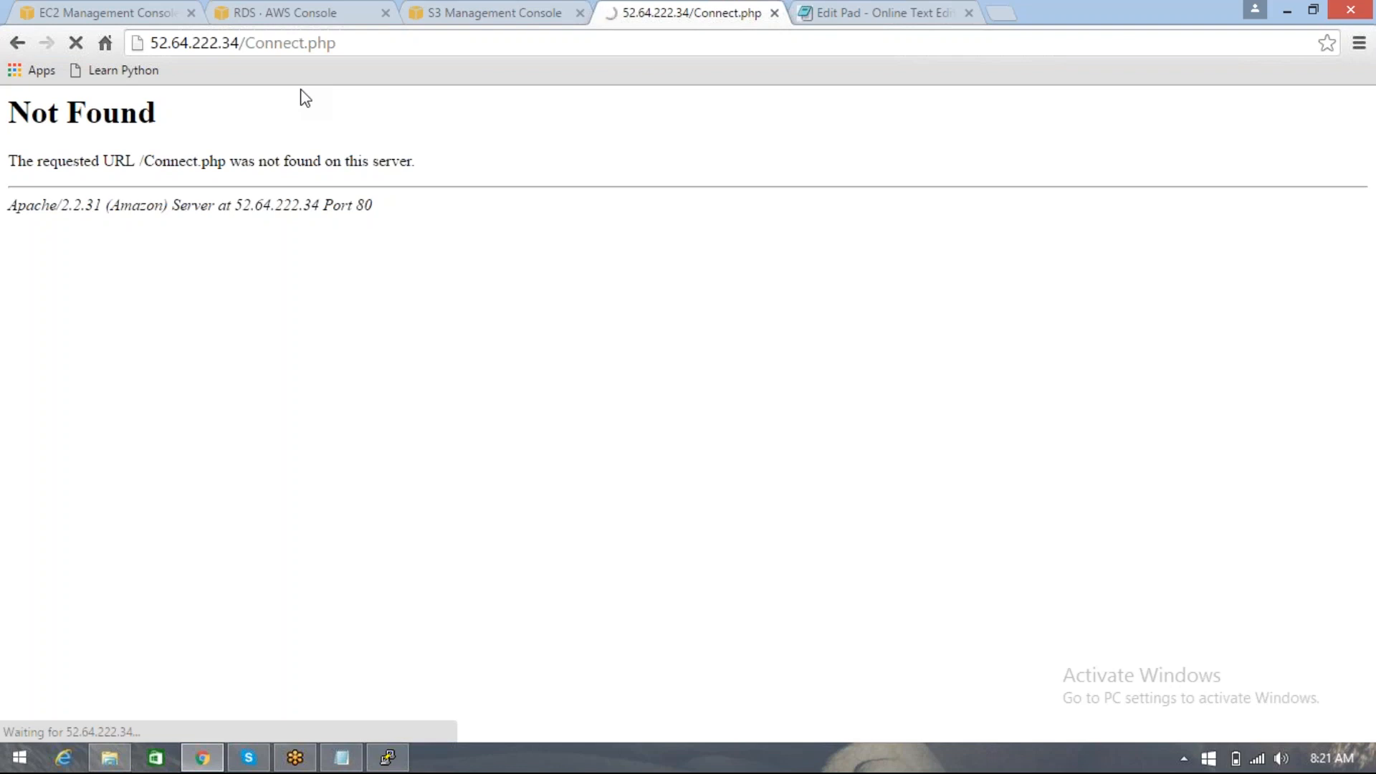
# Step: Look over the connection script in Notepad and return to the Connect.php page in Chrome
pyautogui.click(342, 760)
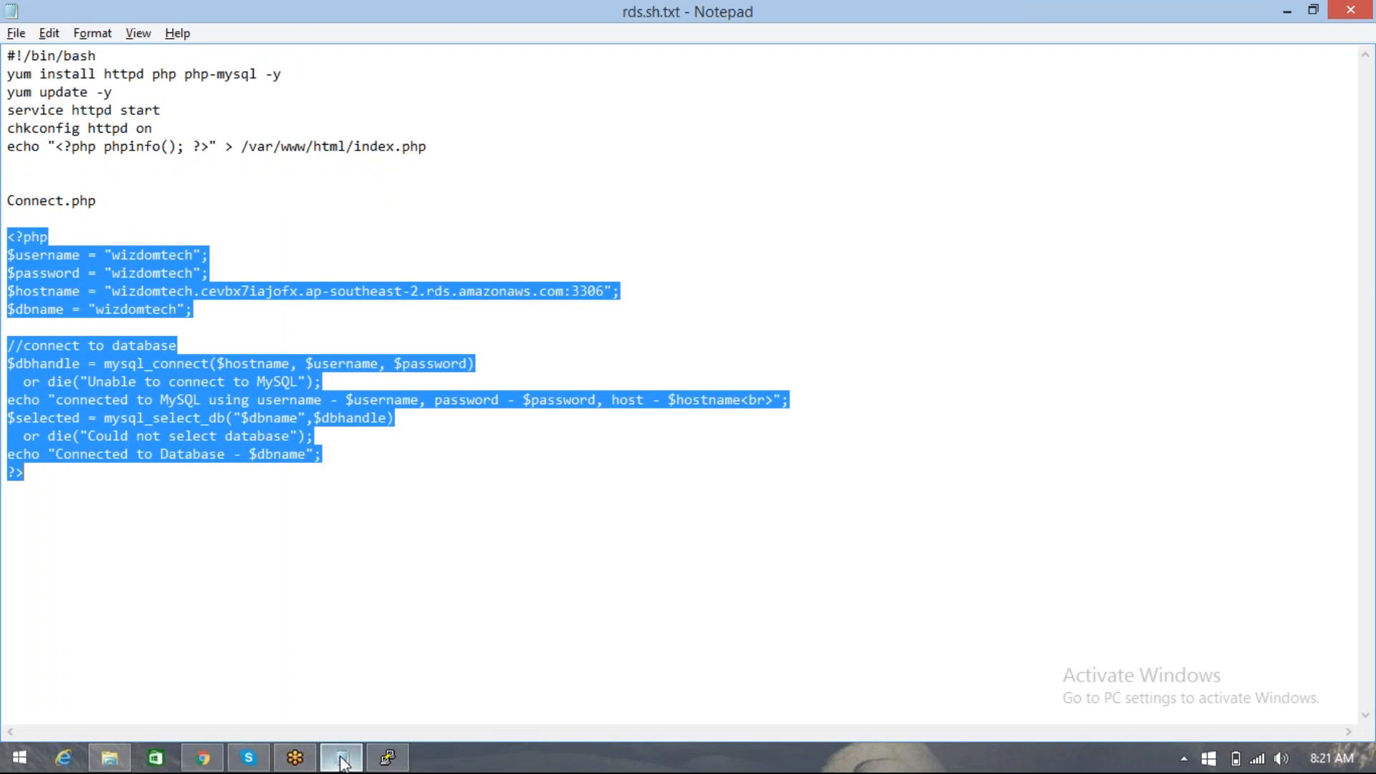
pyautogui.click(613, 609)
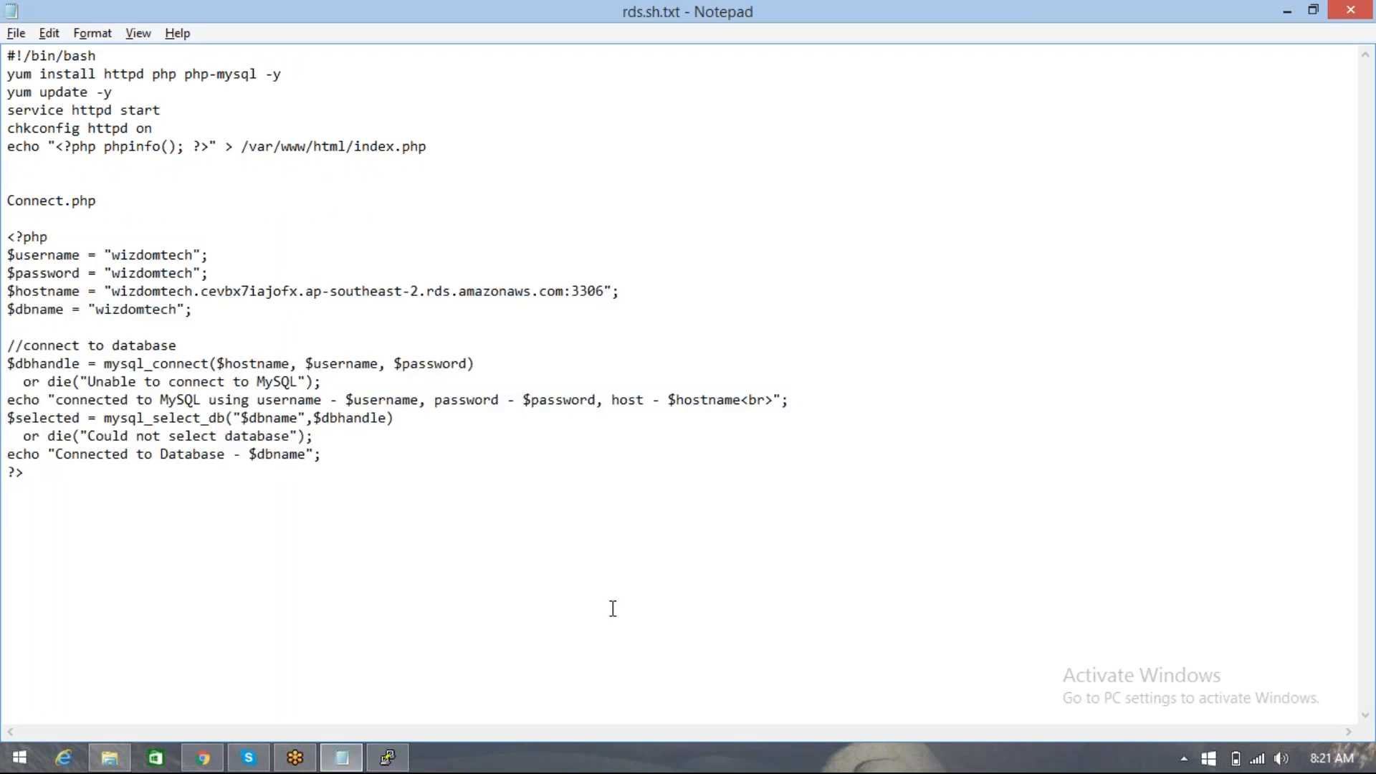
pyautogui.click(204, 765)
pyautogui.click(205, 764)
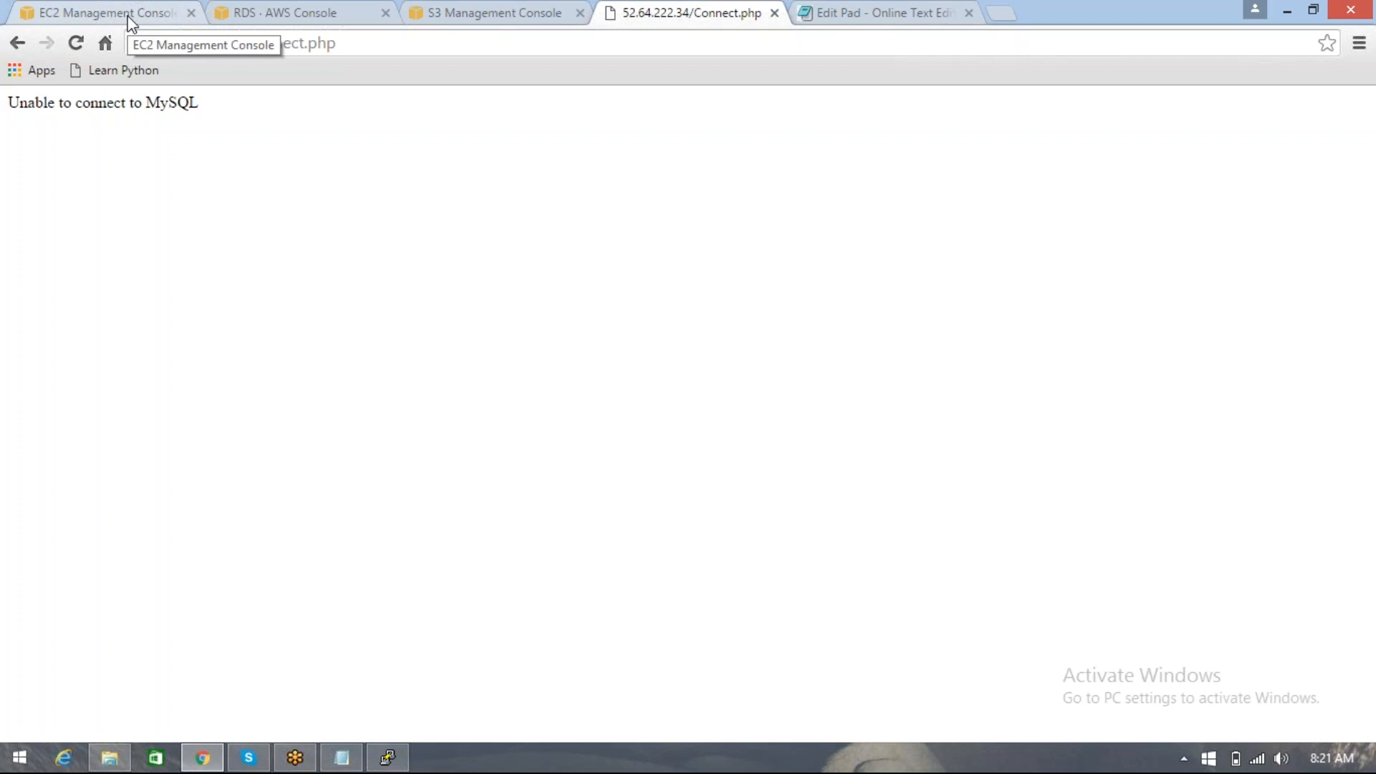
# Step: Review the DBInst instance's user data script once more in the EC2 console and close it
pyautogui.click(131, 23)
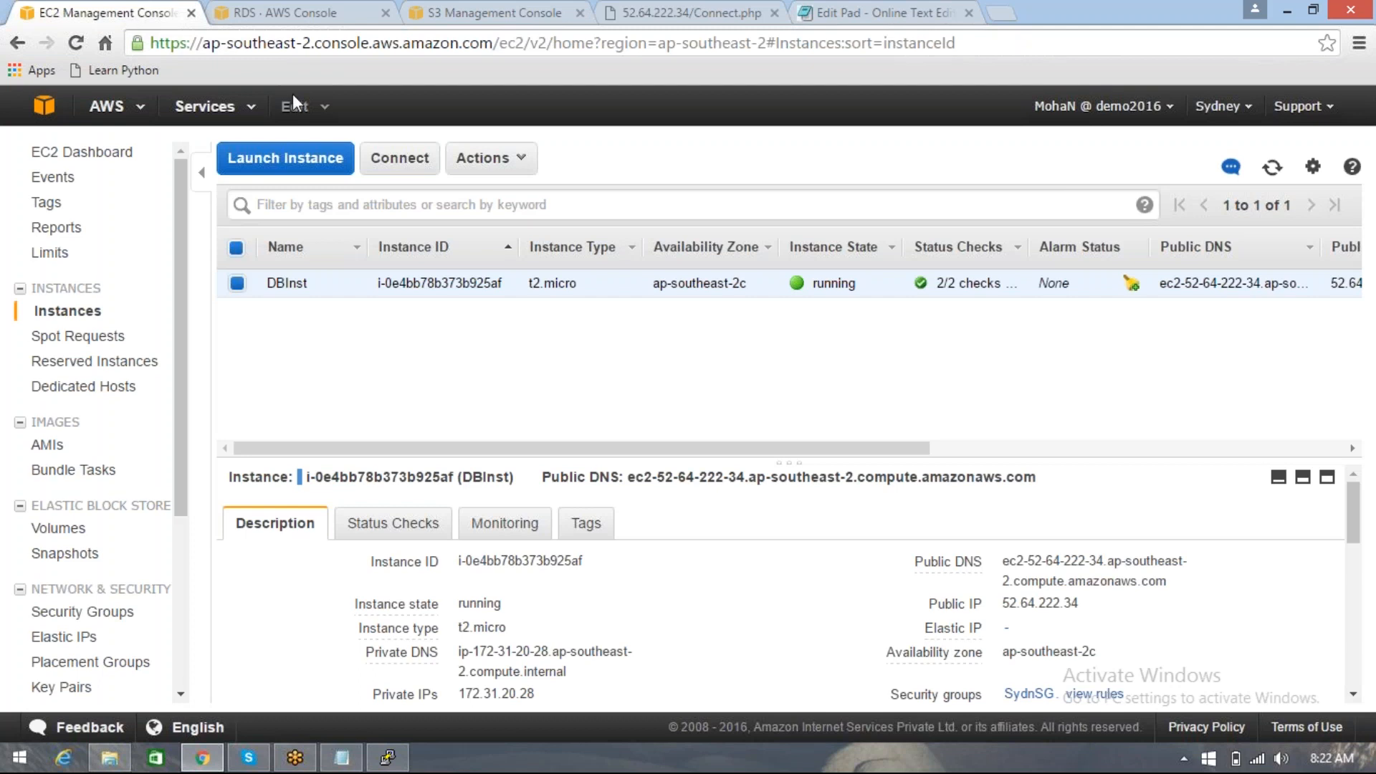
pyautogui.click(495, 166)
pyautogui.moveTo(563, 296)
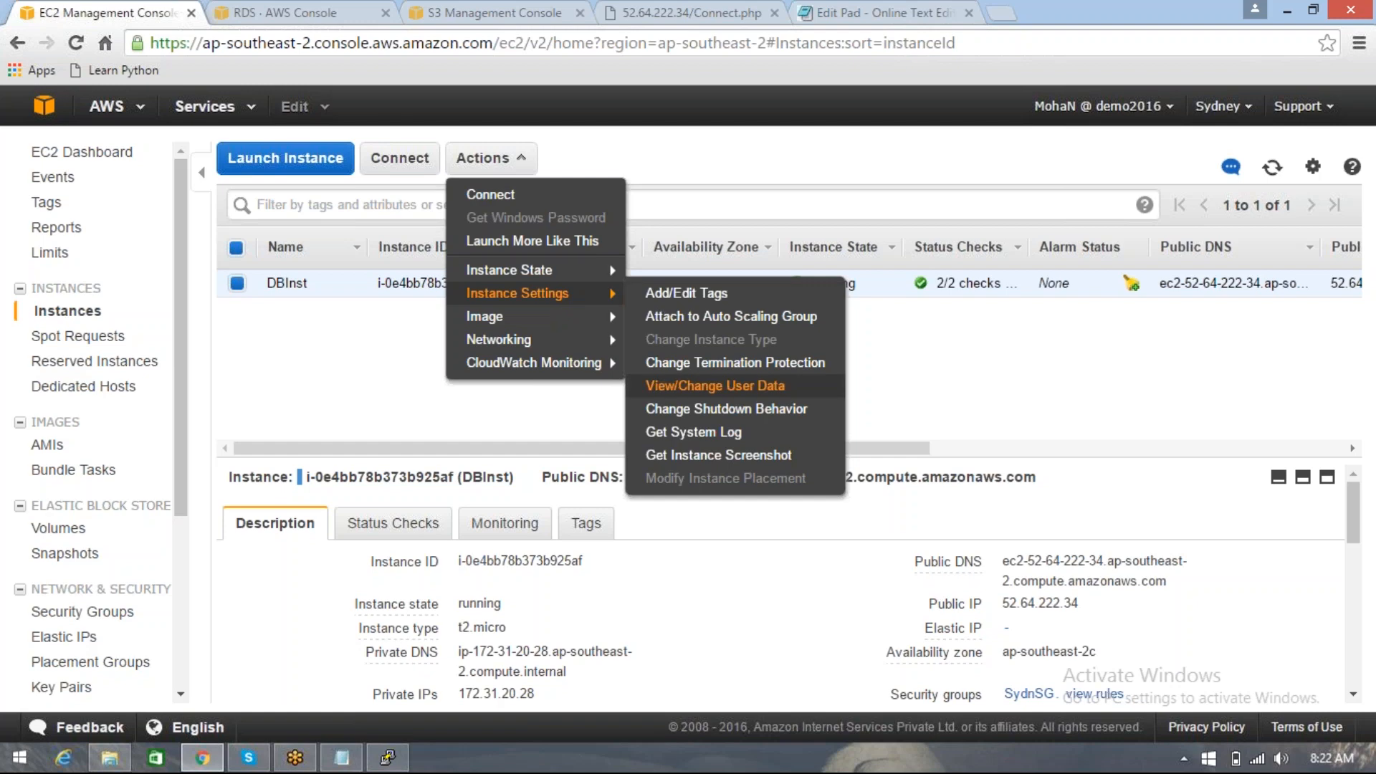
pyautogui.click(715, 385)
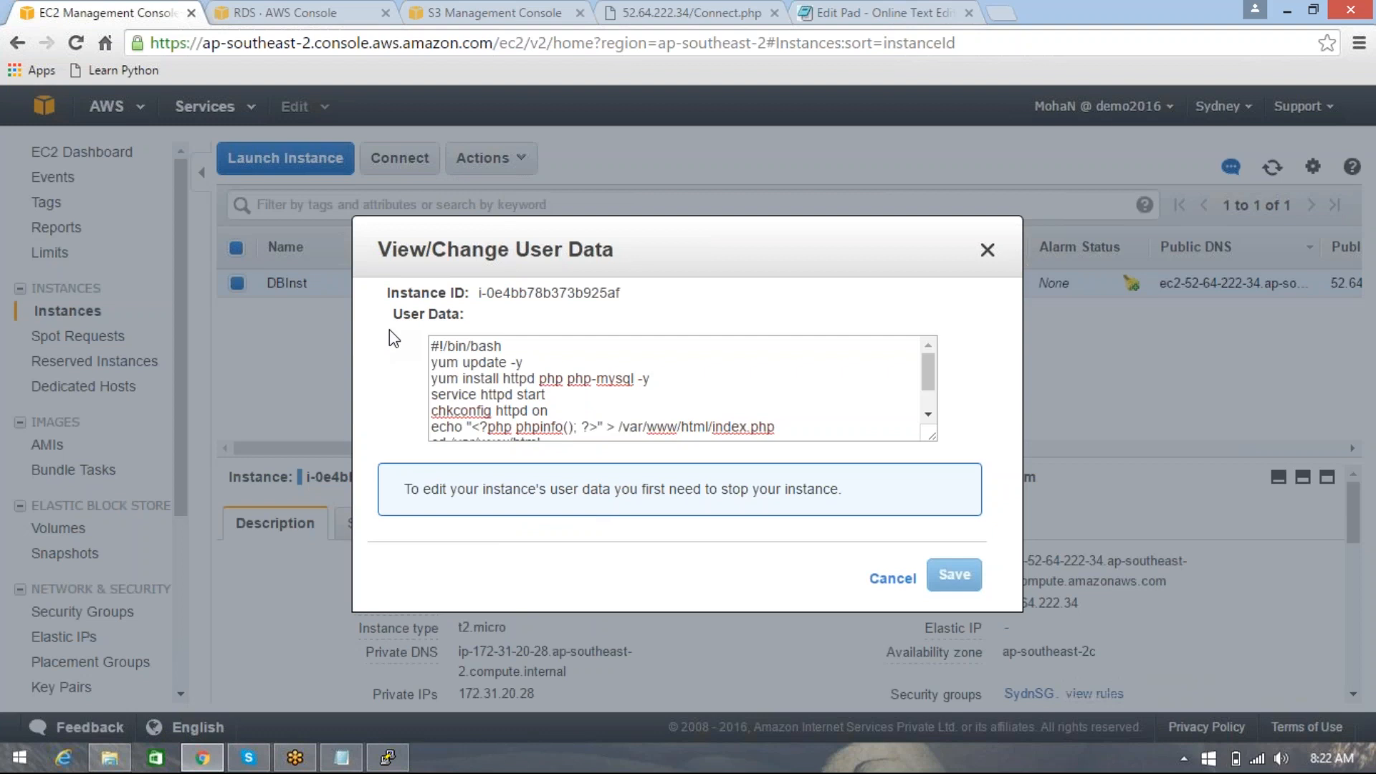
pyautogui.click(928, 416)
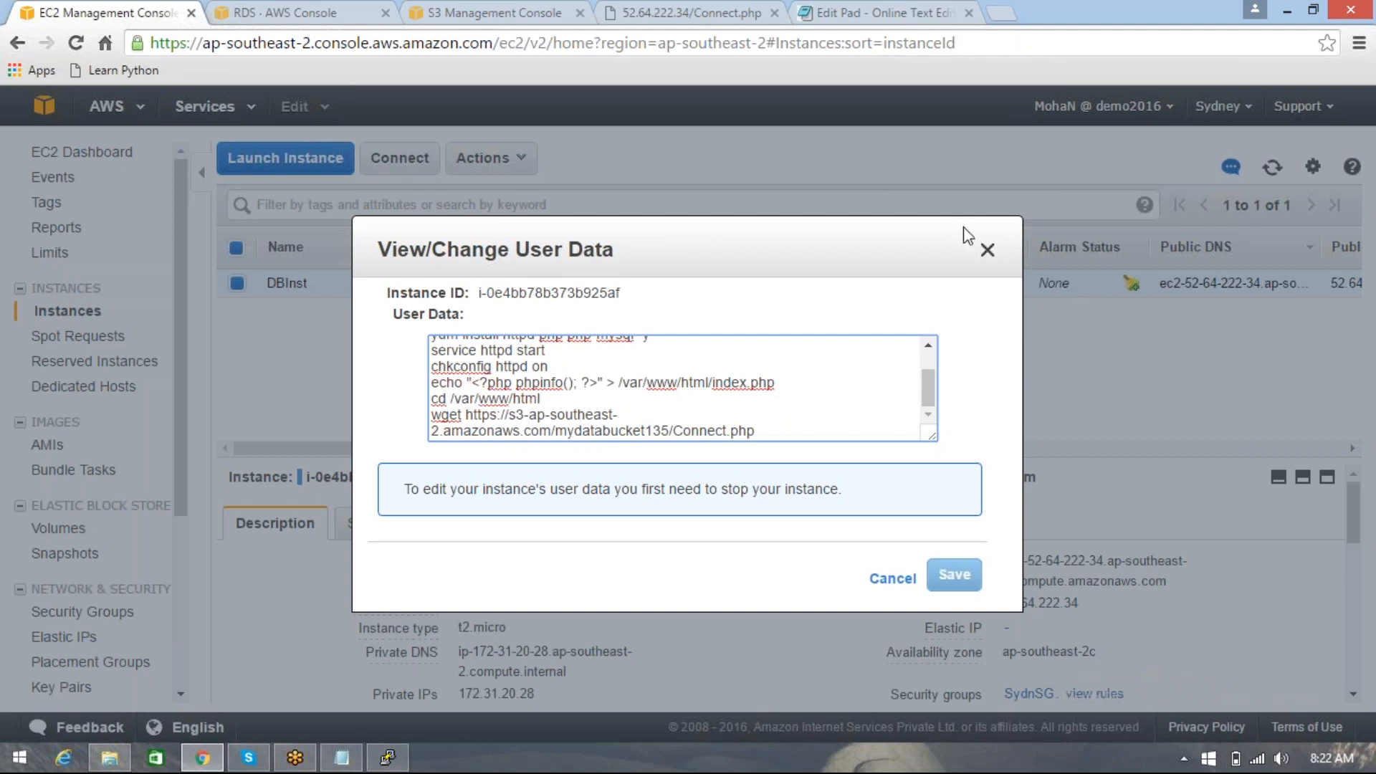
pyautogui.click(986, 251)
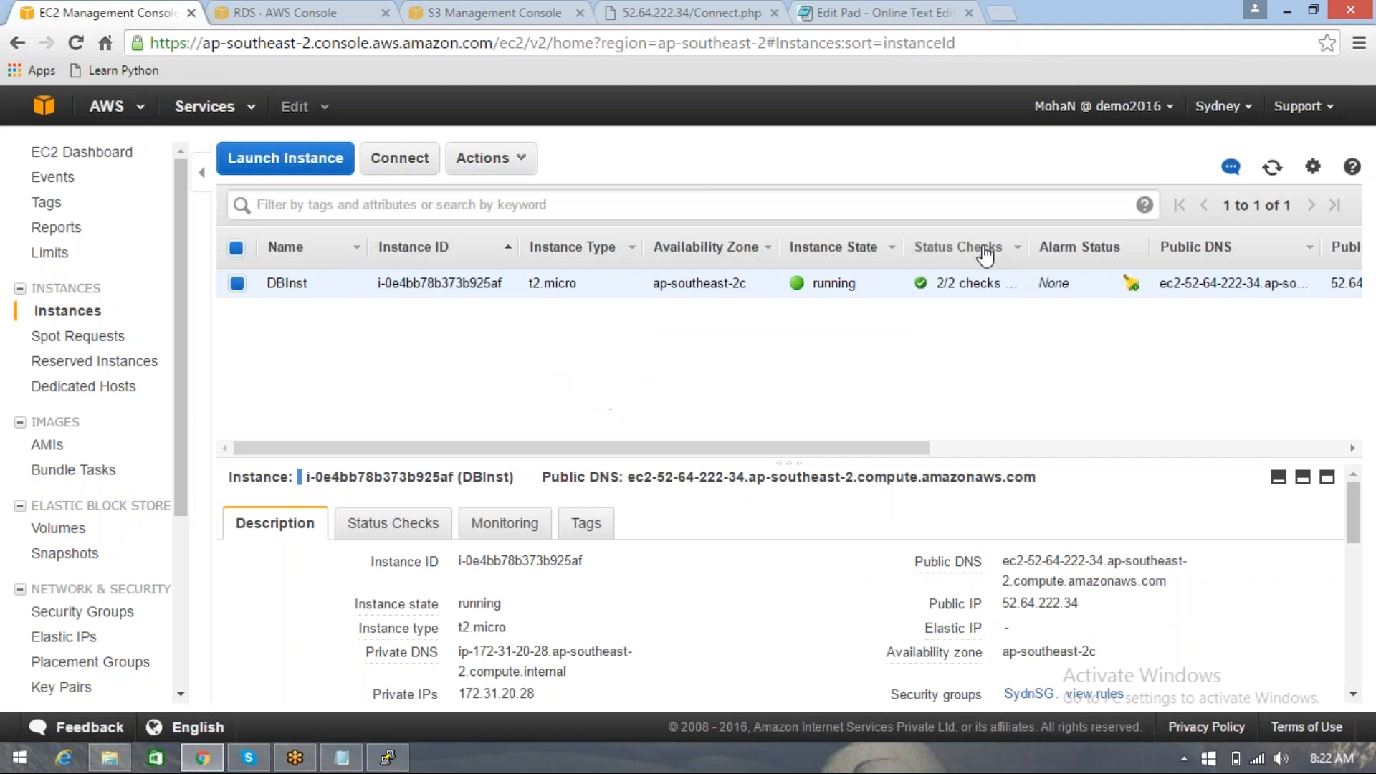
# Step: Check the Connect.php page and the Notepad script, switch to PuTTY and open Connect.php in vi
pyautogui.click(682, 15)
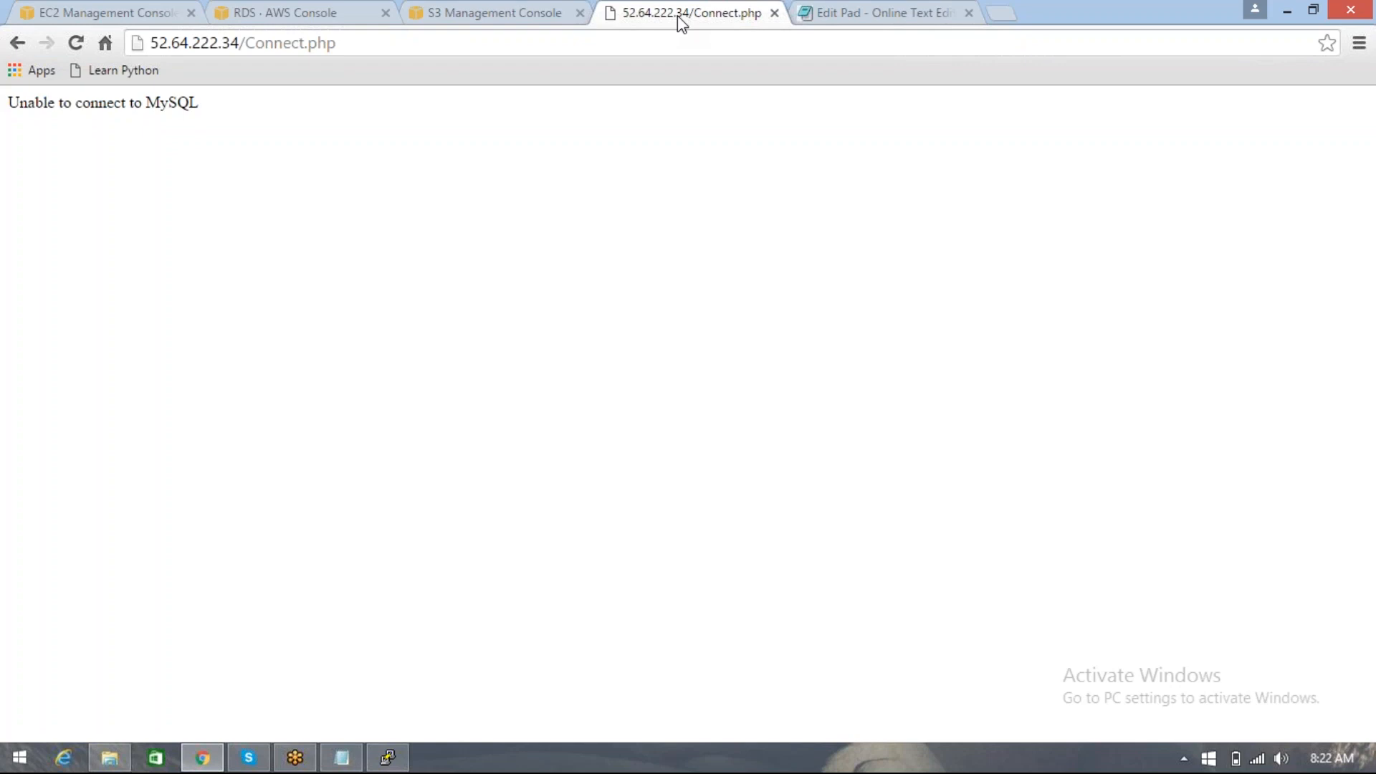
pyautogui.hotkey('alt', 'Tab')
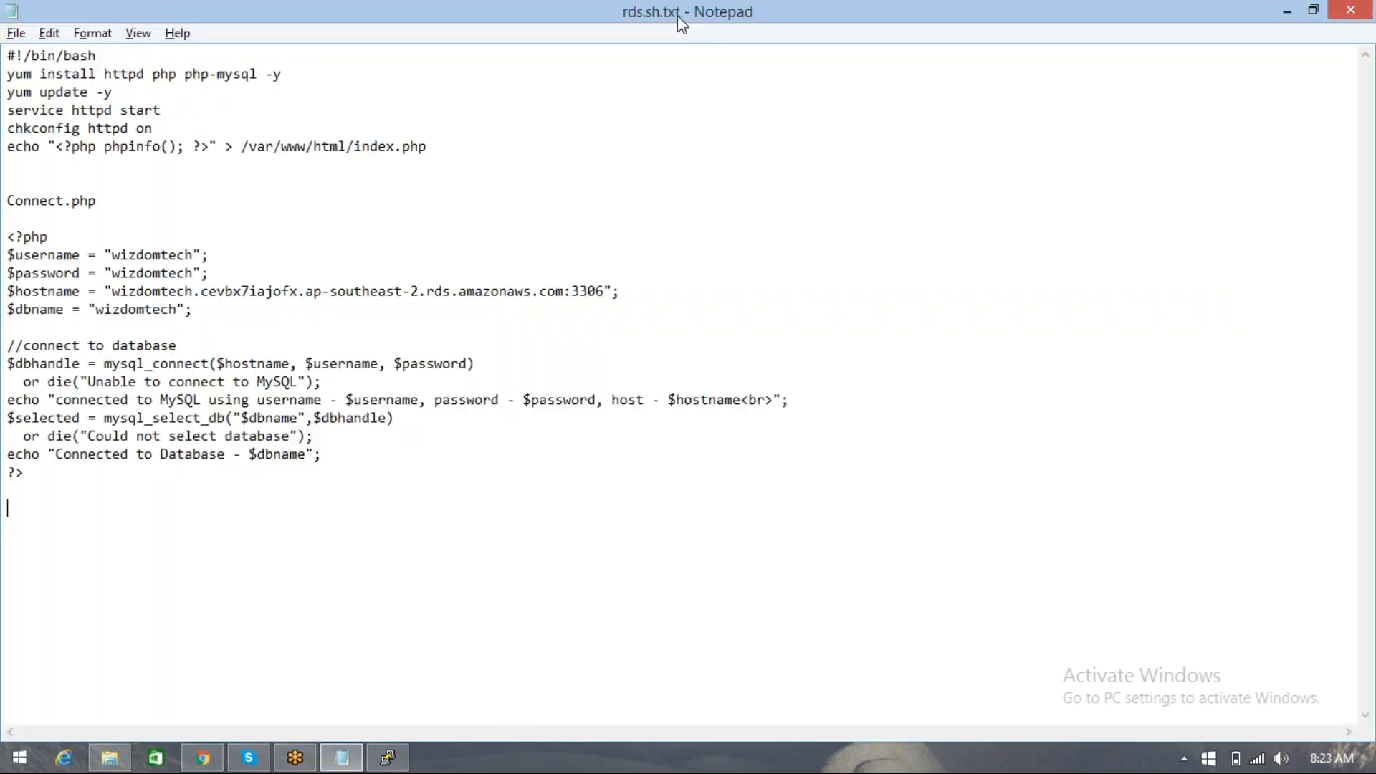
pyautogui.hotkey('alt', 'Tab')
pyautogui.hotkey('alt', 'Tab')
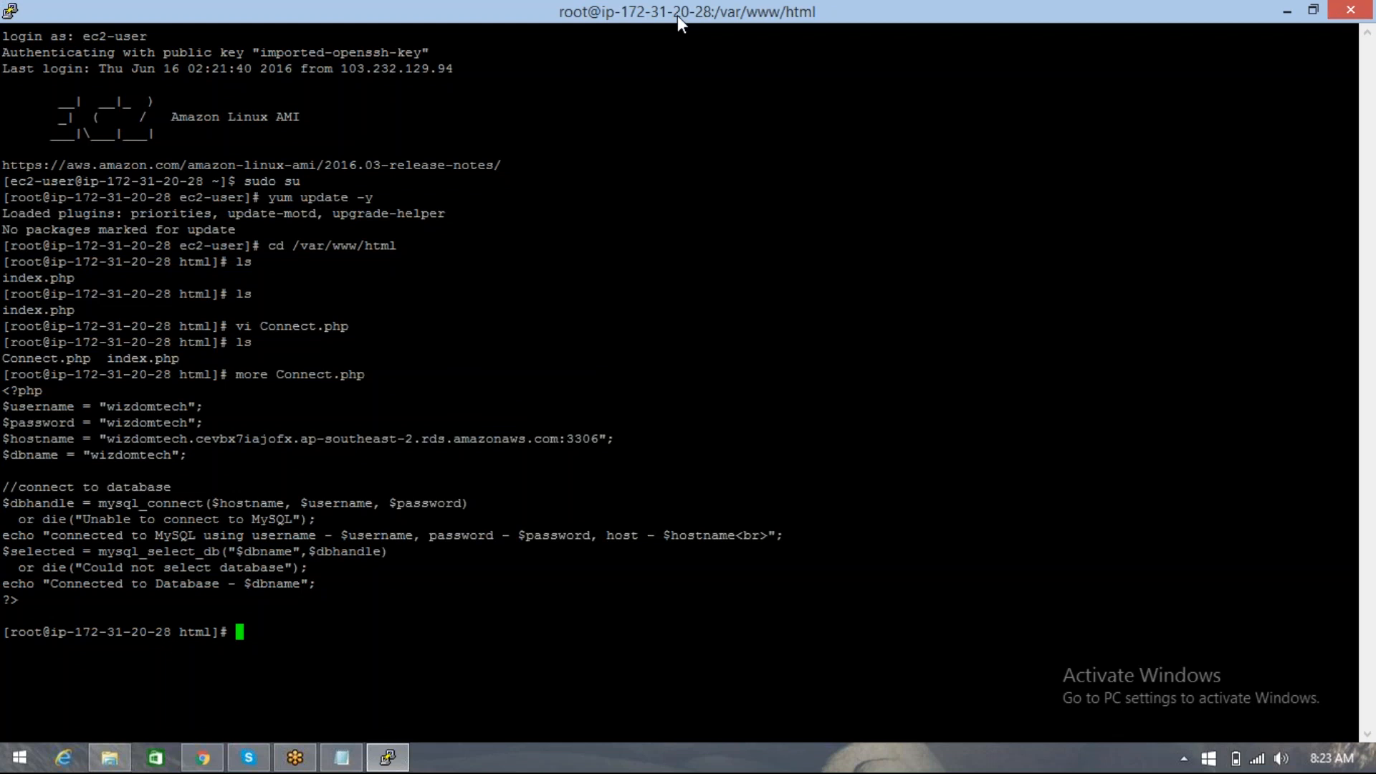
pyautogui.write('vi')
pyautogui.write('Con')
pyautogui.press('Tab')
pyautogui.press('Return')
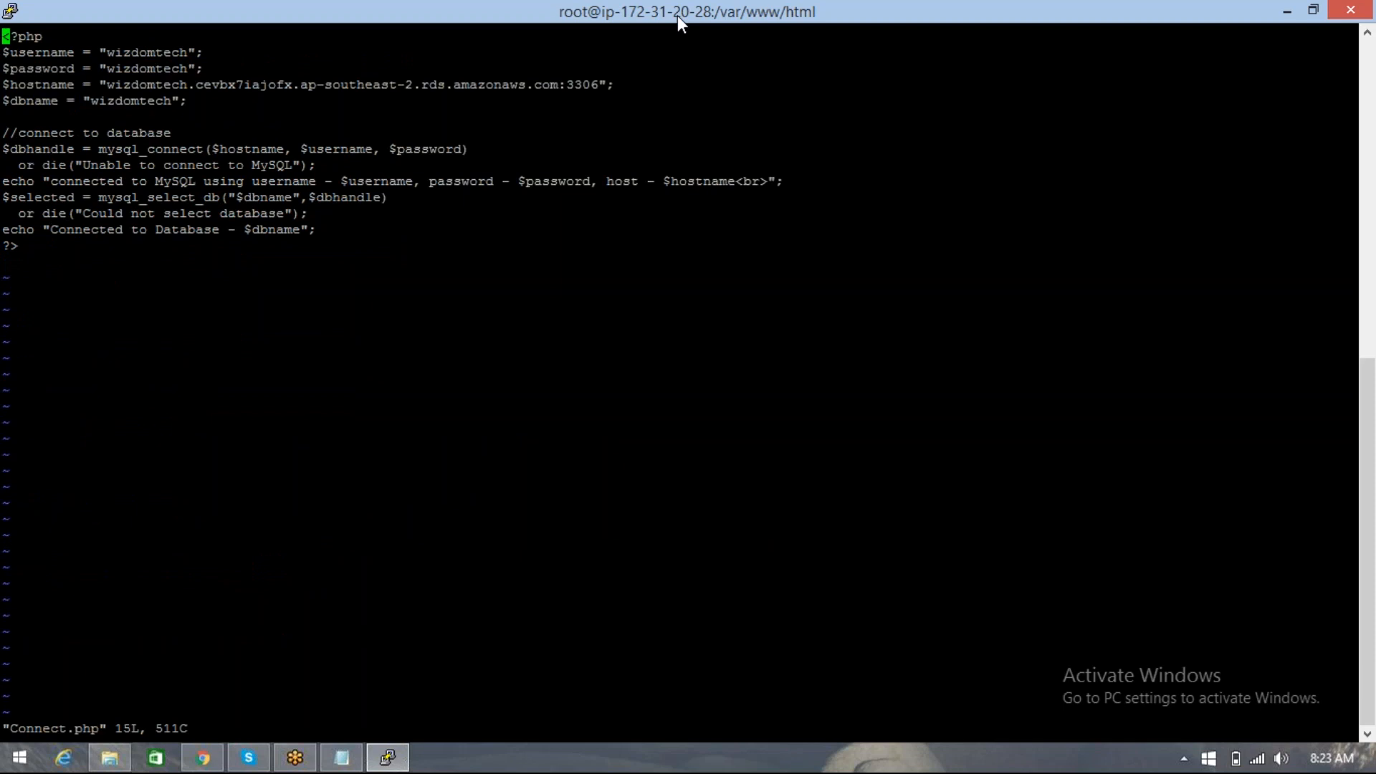
# Step: Replace the $password value in Connect.php with the database password and leave insert mode
pyautogui.press('Down')
pyautogui.press('Down')
pyautogui.press('Right')
pyautogui.press('Right')
pyautogui.press('Right')
pyautogui.press('Right')
pyautogui.press('Right')
pyautogui.press('Right')
pyautogui.press('Right')
pyautogui.press('Right')
pyautogui.press('Right')
pyautogui.press('Right')
pyautogui.press('Right')
pyautogui.press('Right')
pyautogui.press('Right')
pyautogui.press('Right')
pyautogui.press('Right')
pyautogui.press('Right')
pyautogui.press('Right')
pyautogui.press('Right')
pyautogui.press('Right')
pyautogui.press('Right')
pyautogui.press('Right')
pyautogui.press('Right')
pyautogui.press('Right')
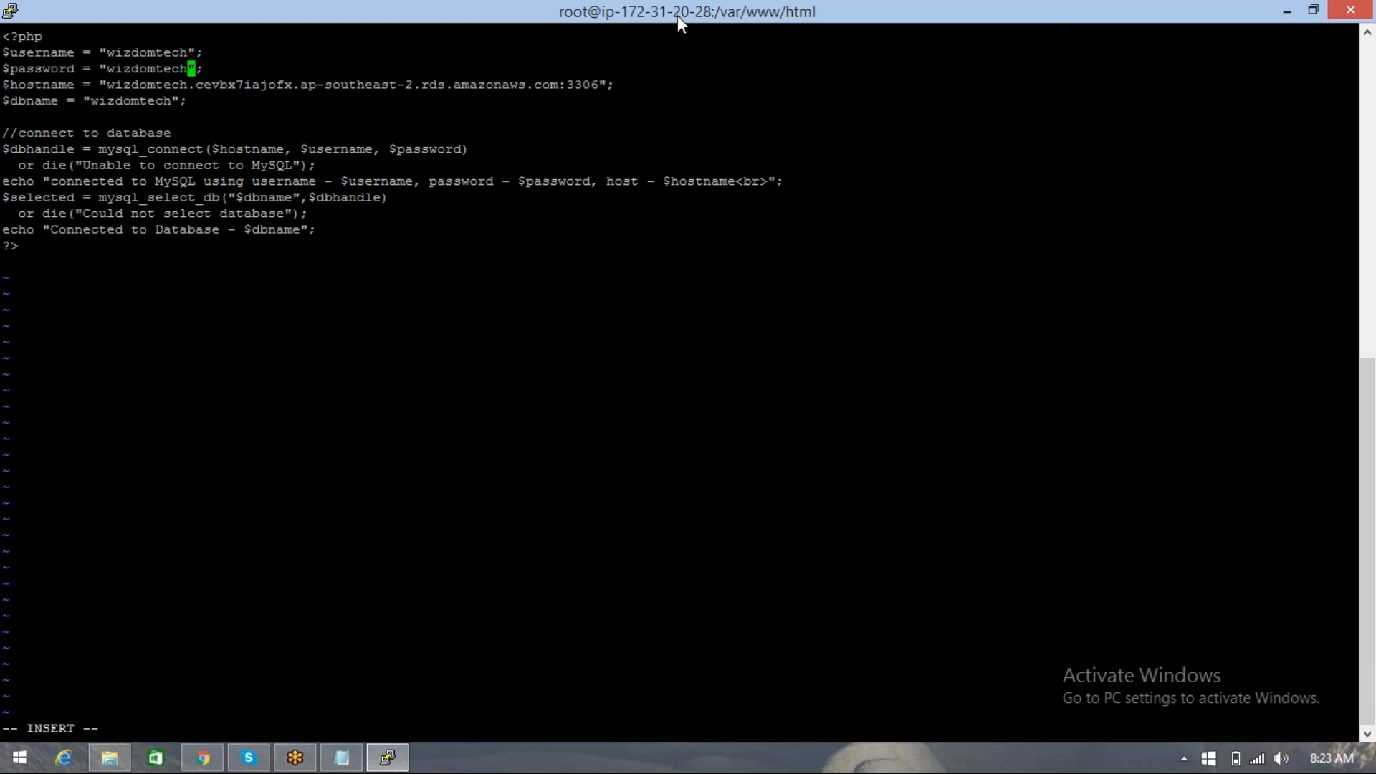
pyautogui.press('BackSpace')
pyautogui.press('BackSpace')
pyautogui.press('BackSpace')
pyautogui.press('BackSpace')
pyautogui.press('BackSpace')
pyautogui.press('BackSpace')
pyautogui.press('BackSpace')
pyautogui.press('BackSpace')
pyautogui.press('BackSpace')
pyautogui.press('BackSpace')
pyautogui.press('Right')
pyautogui.press('Right')
pyautogui.press('Escape')
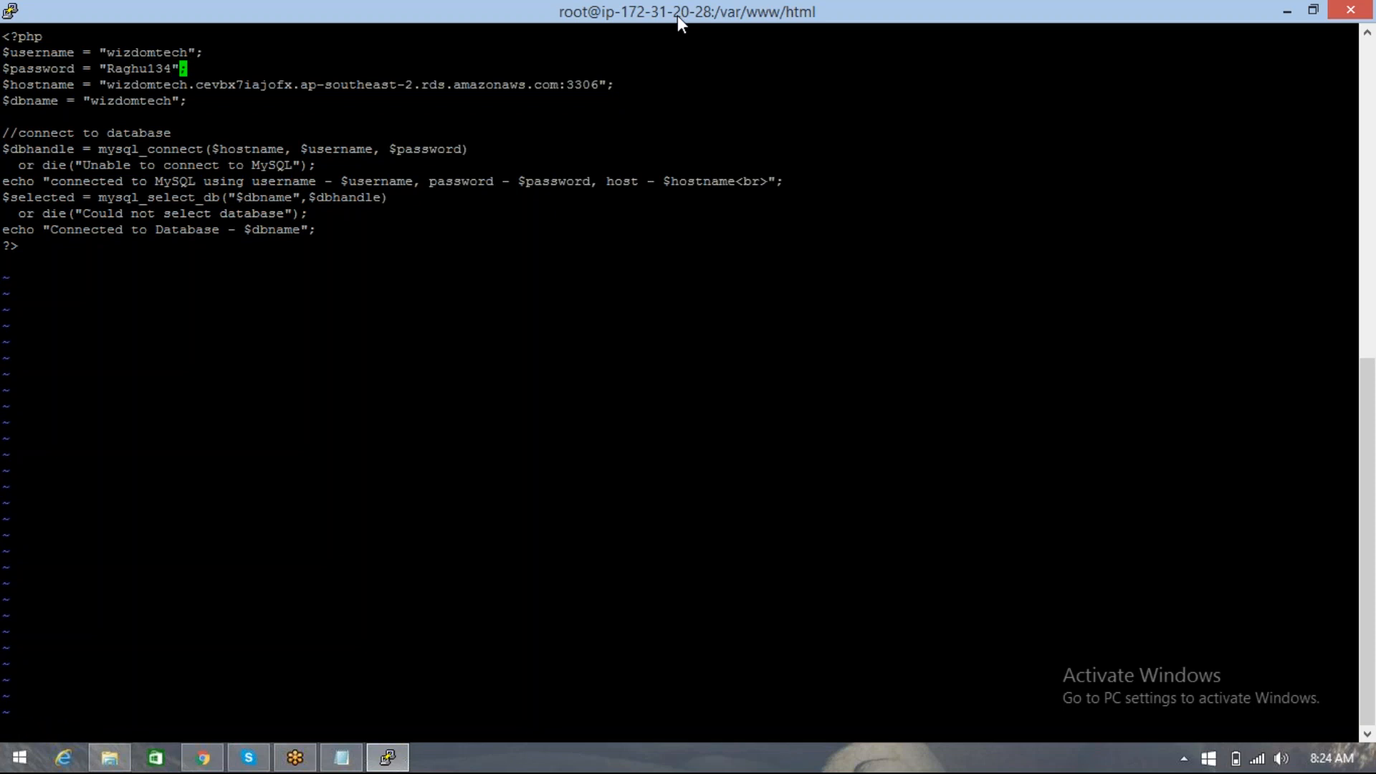
# Step: Save the edited Connect.php with :wq! and return to the shell prompt
pyautogui.hotkey('shift', ':')
pyautogui.write('wq!')
pyautogui.press('Return')
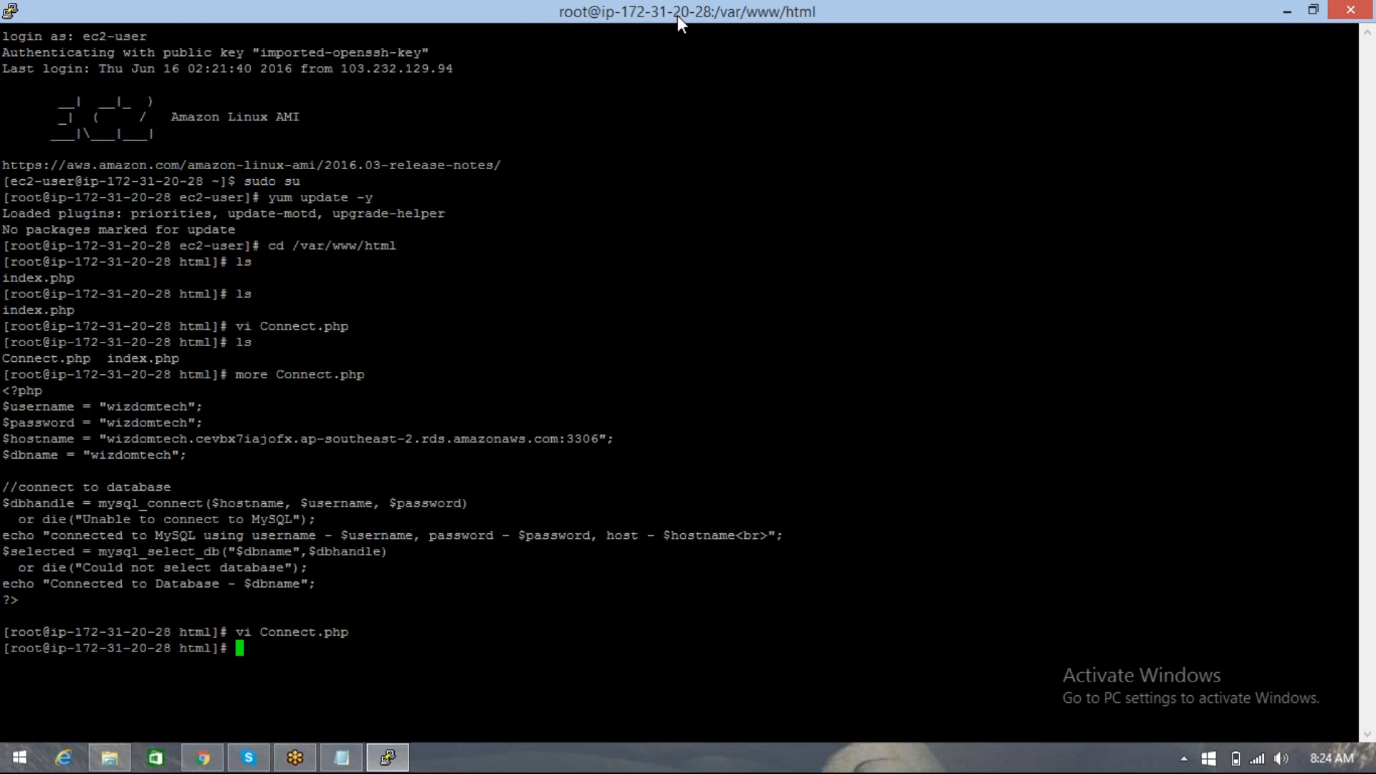
# Step: Print Connect.php in the terminal with more to check the saved script
pyautogui.write('more C')
pyautogui.press('Tab')
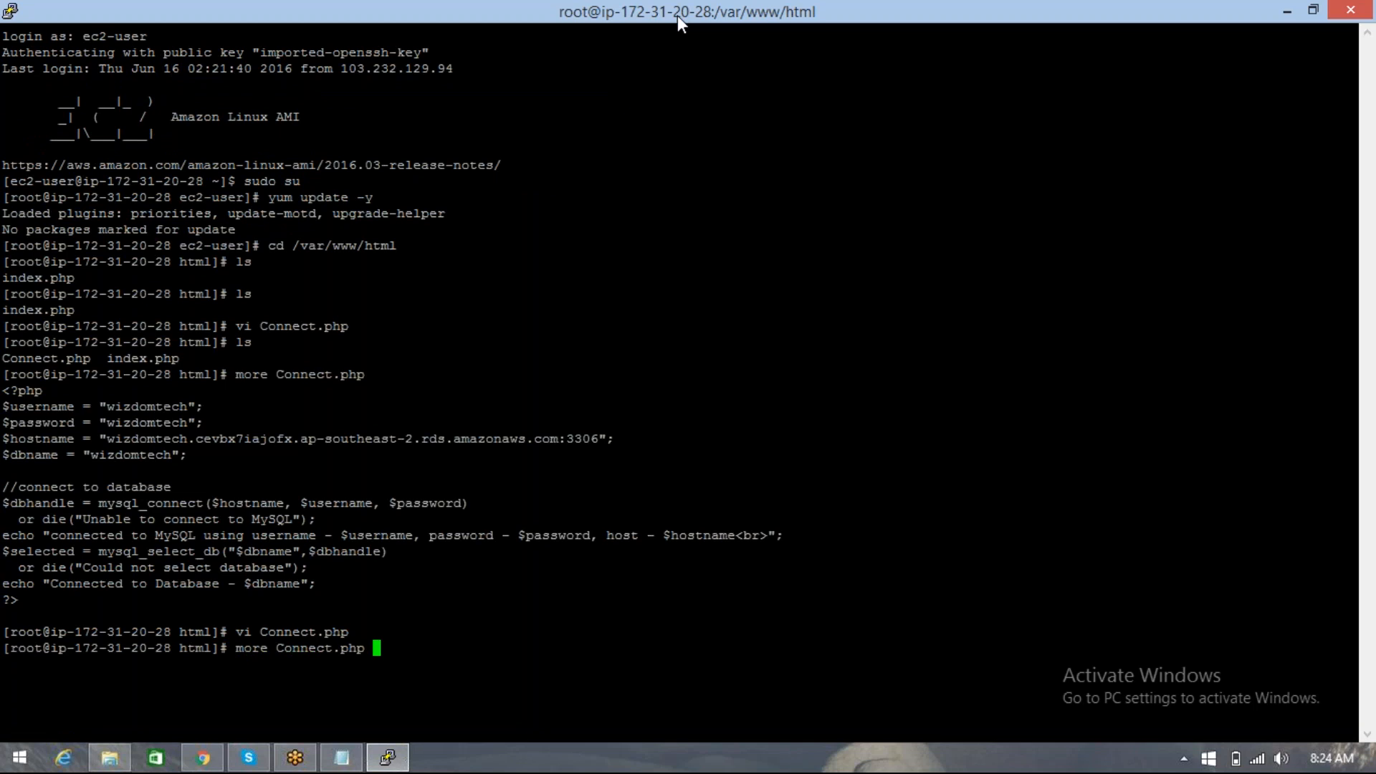
pyautogui.press('Return')
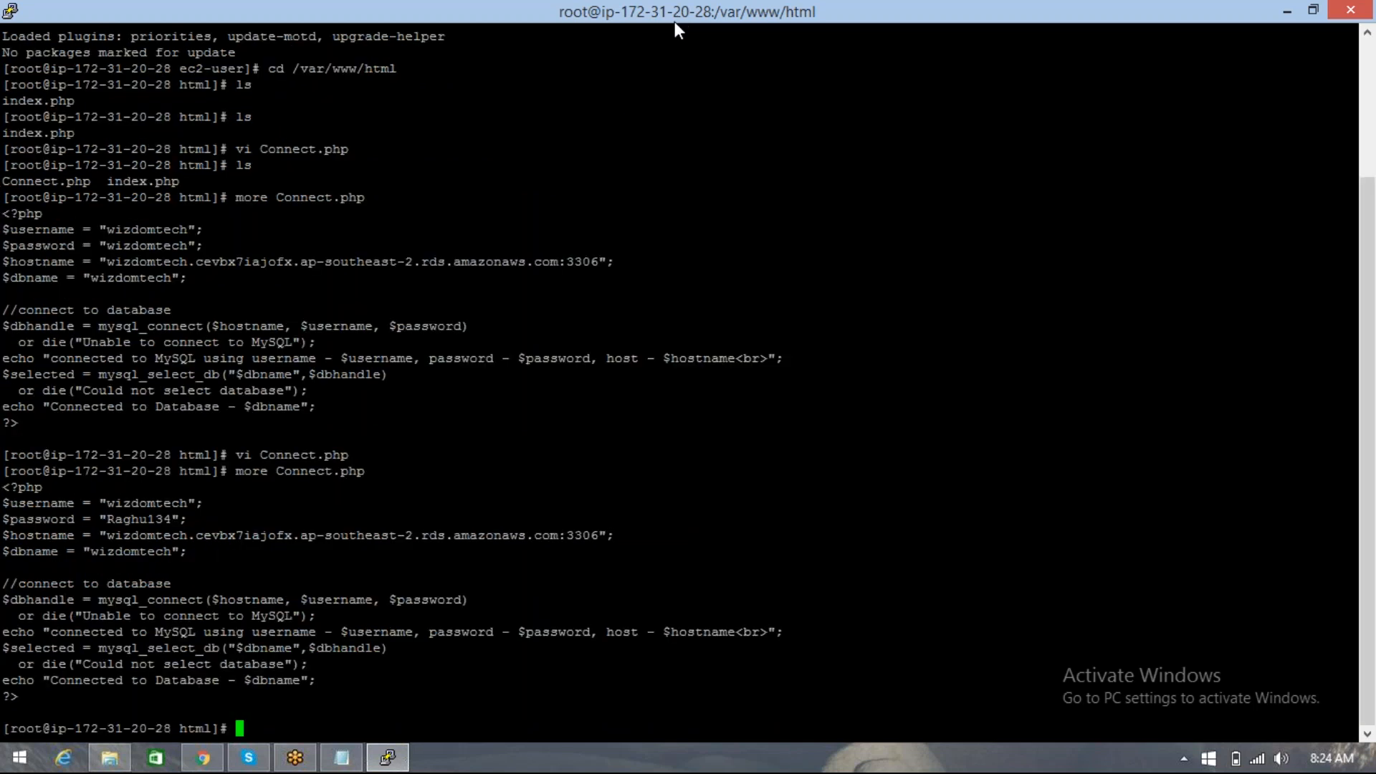
# Step: Switch to Chrome and reload the 52.64.222.34/Connect.php page to retest the database connection
pyautogui.click(203, 758)
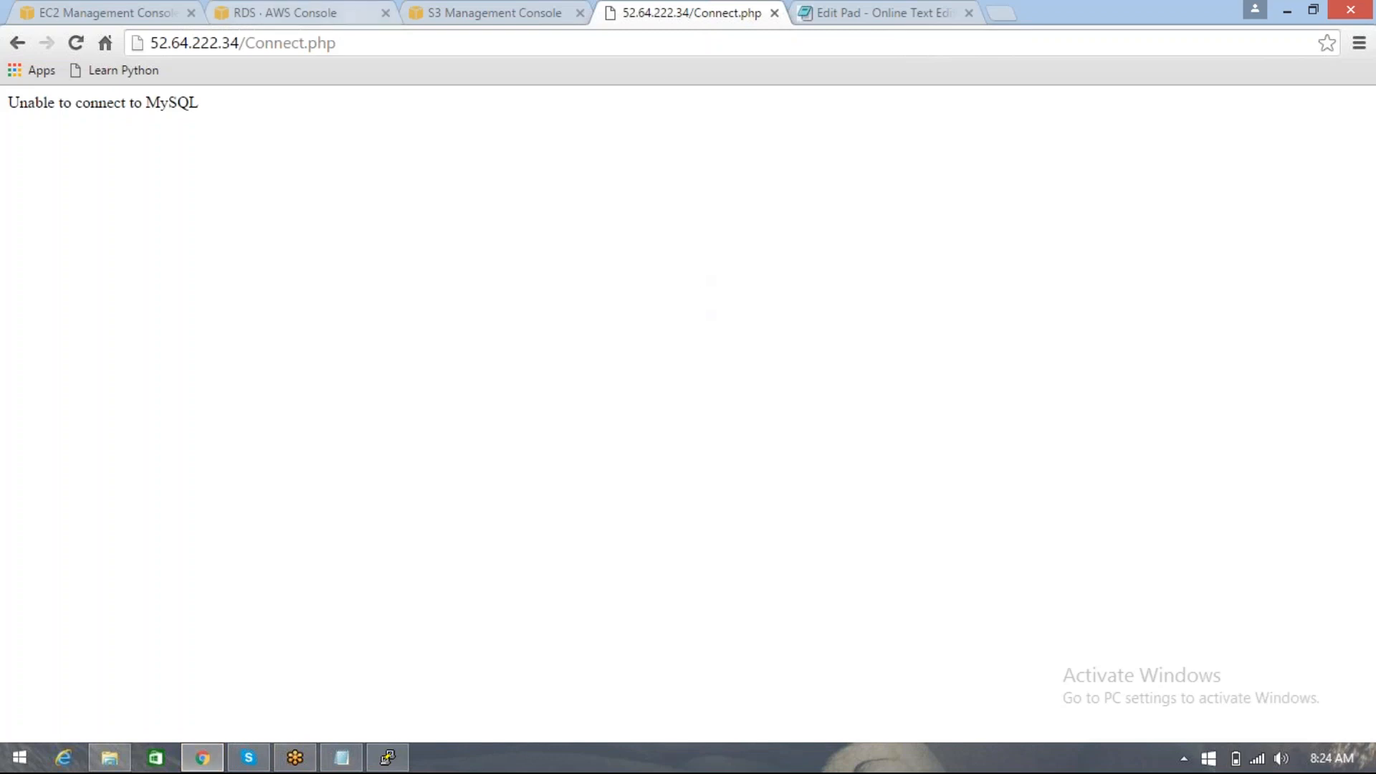
pyautogui.click(76, 43)
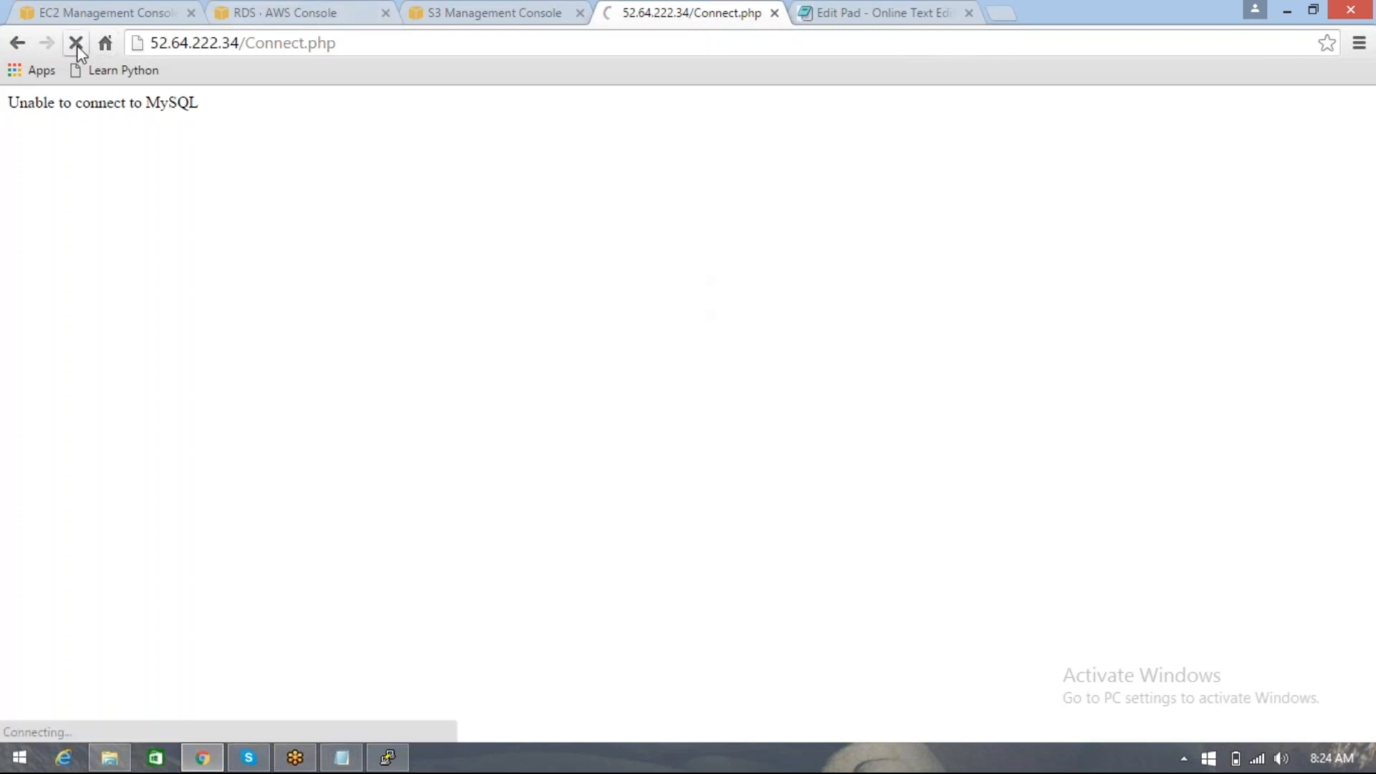
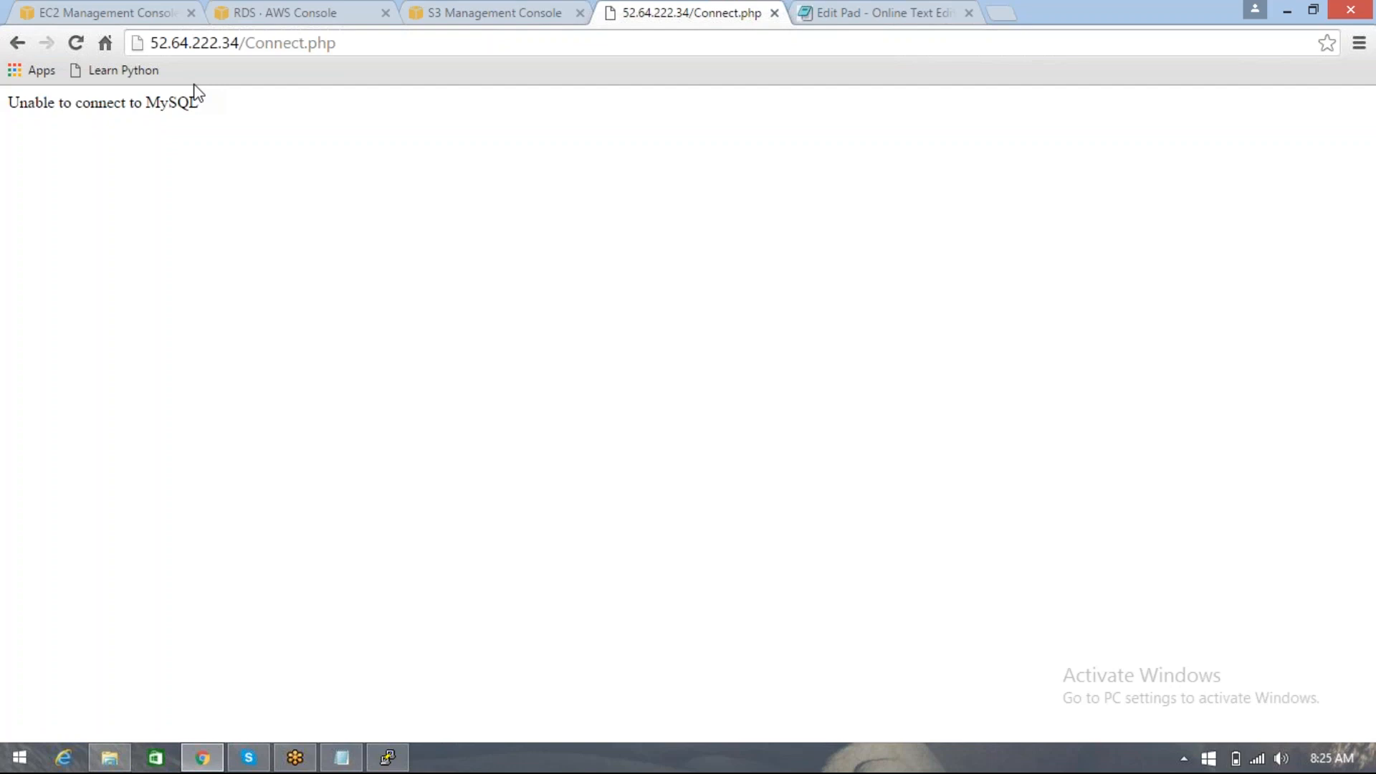
# Step: Reload the 52.64.222.34/Connect.php page and check the connection settings of the script in the terminal
pyautogui.click(74, 44)
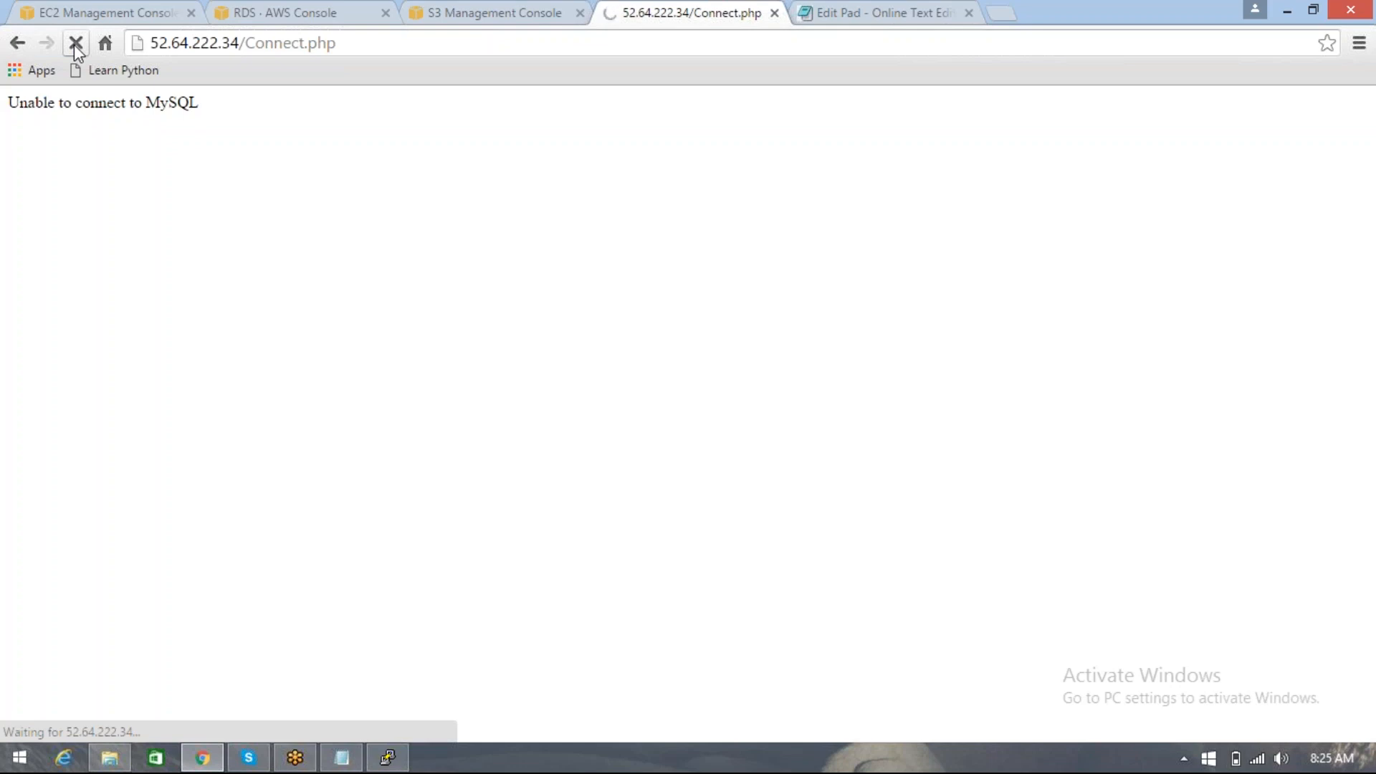
pyautogui.hotkey('alt', 'Tab')
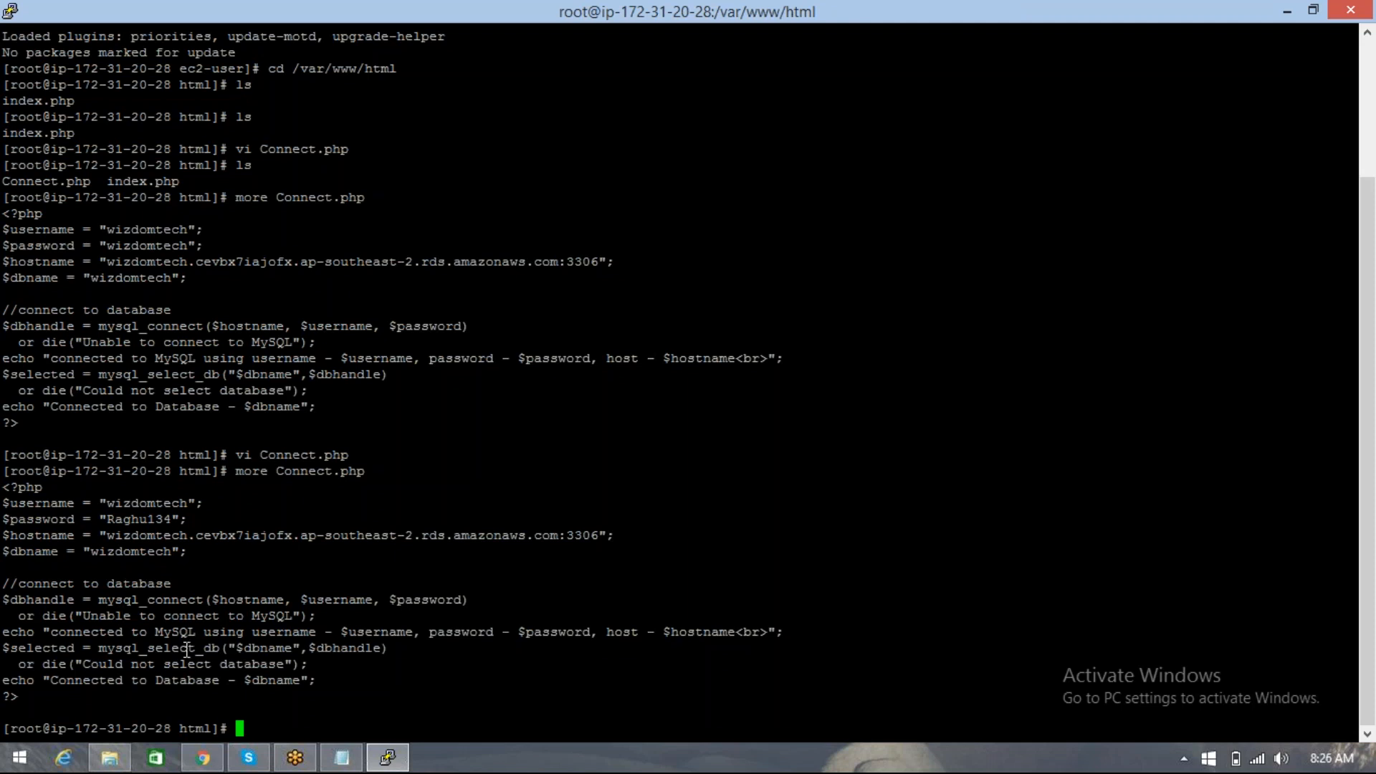
pyautogui.hotkey('alt', 'Tab')
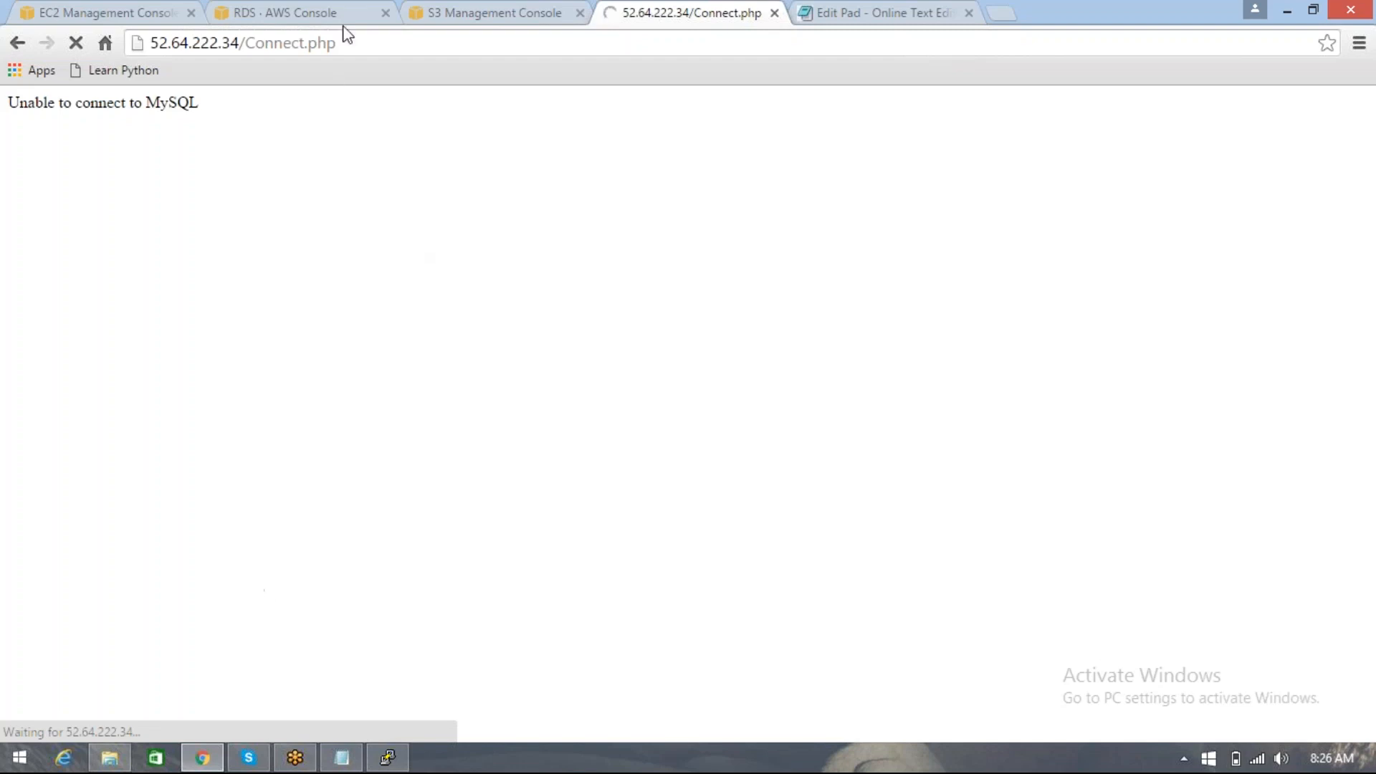
# Step: Open the details of the wizdomtech DB instance in the RDS console and compare them with the Connect.php page
pyautogui.click(318, 13)
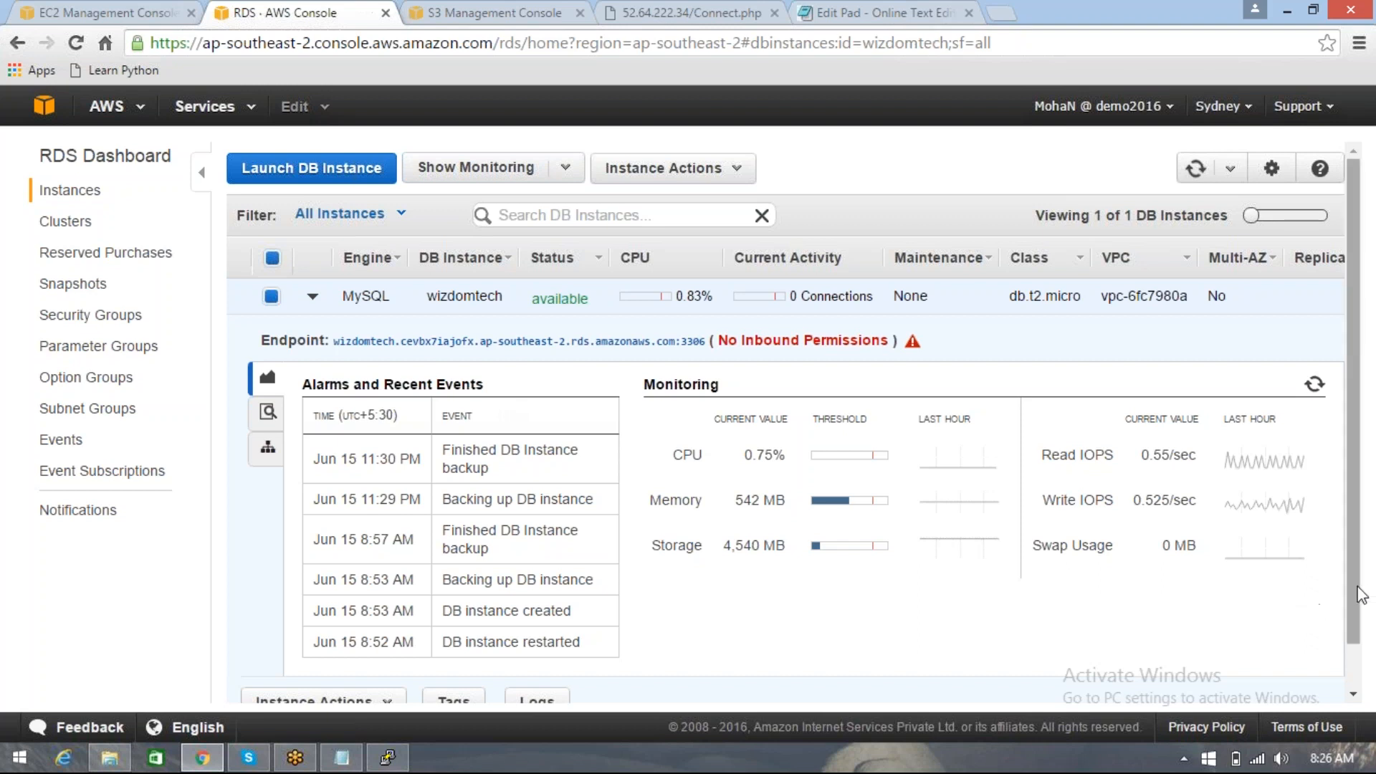
pyautogui.moveTo(1361, 595); pyautogui.dragTo(1359, 650)
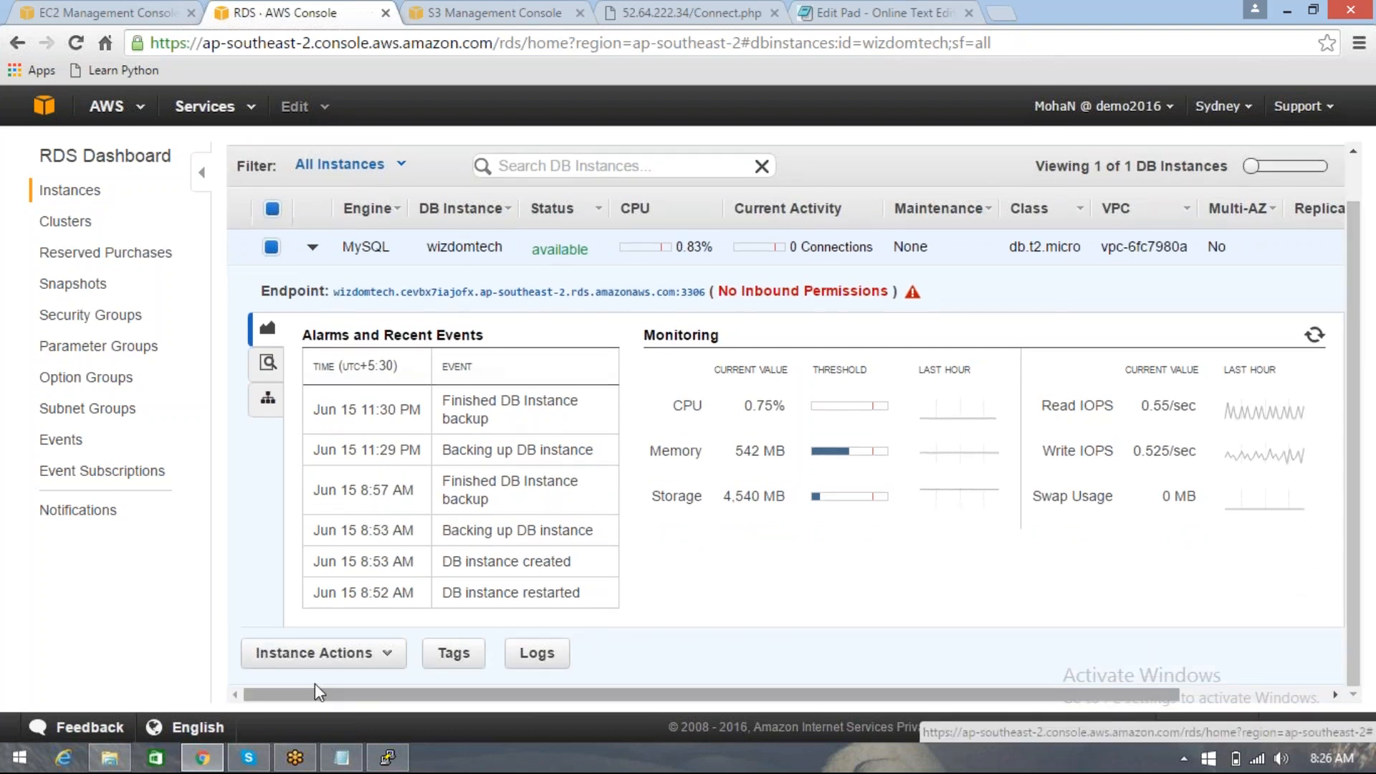
pyautogui.click(370, 666)
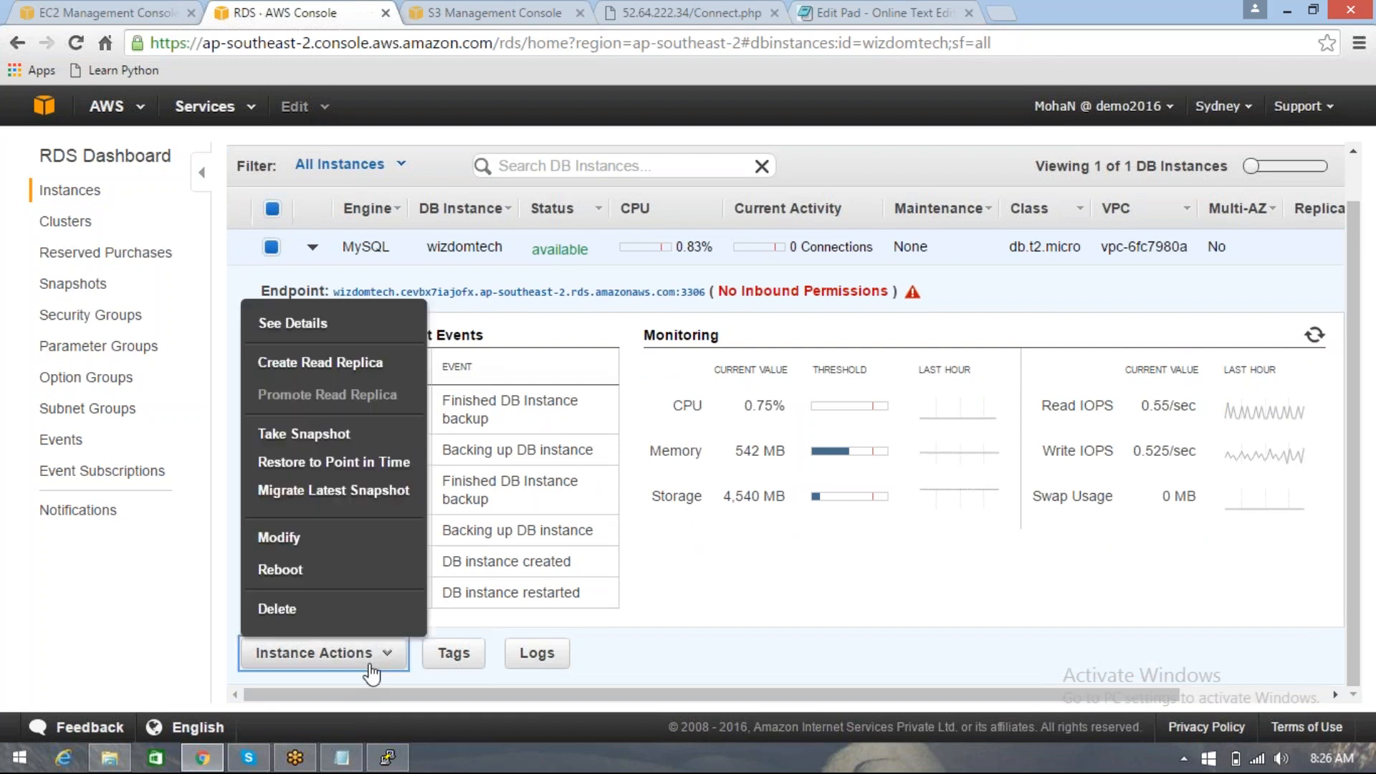
pyautogui.click(283, 322)
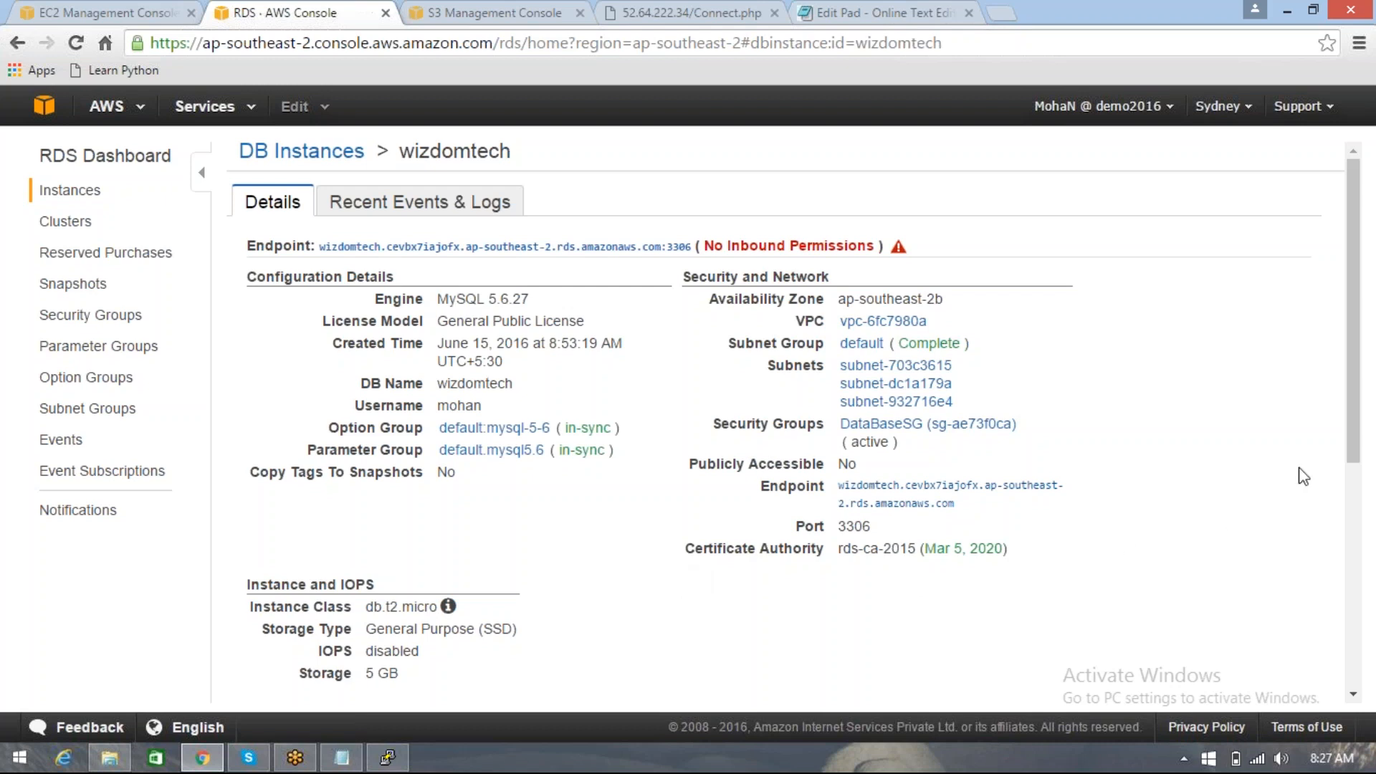
pyautogui.moveTo(1356, 463); pyautogui.dragTo(1371, 423)
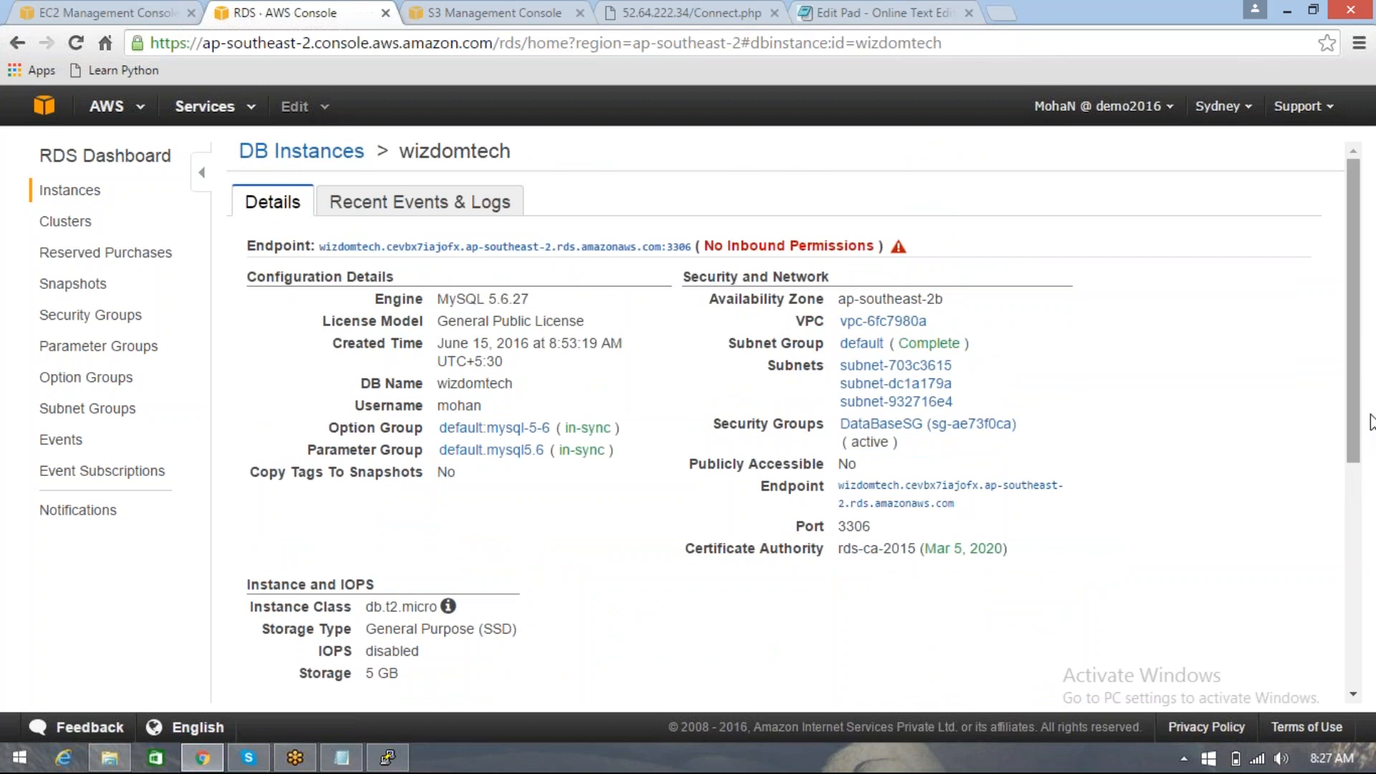
pyautogui.click(702, 14)
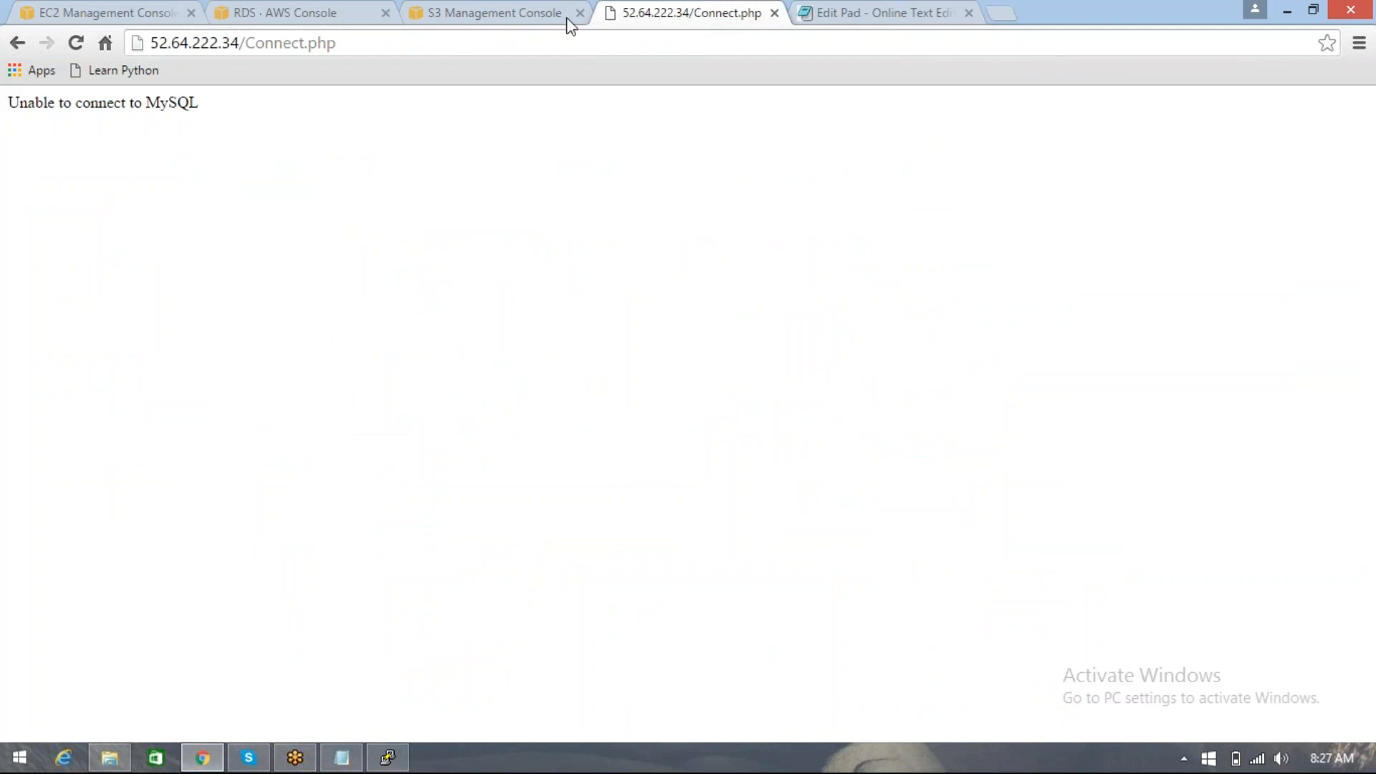
pyautogui.click(297, 14)
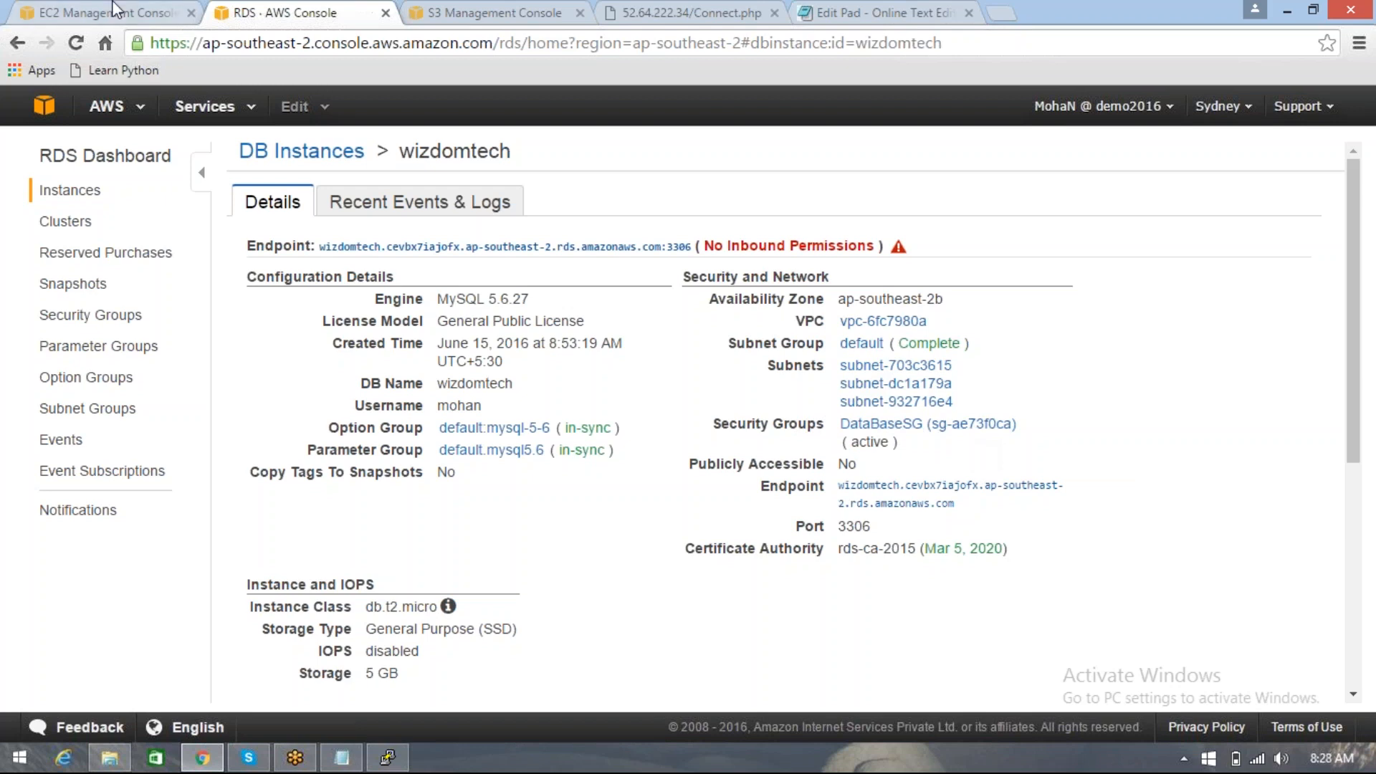
# Step: Examine the inbound rules of the DataBaseSG security group and the security group assigned to DBInst in the EC2 console
pyautogui.click(113, 14)
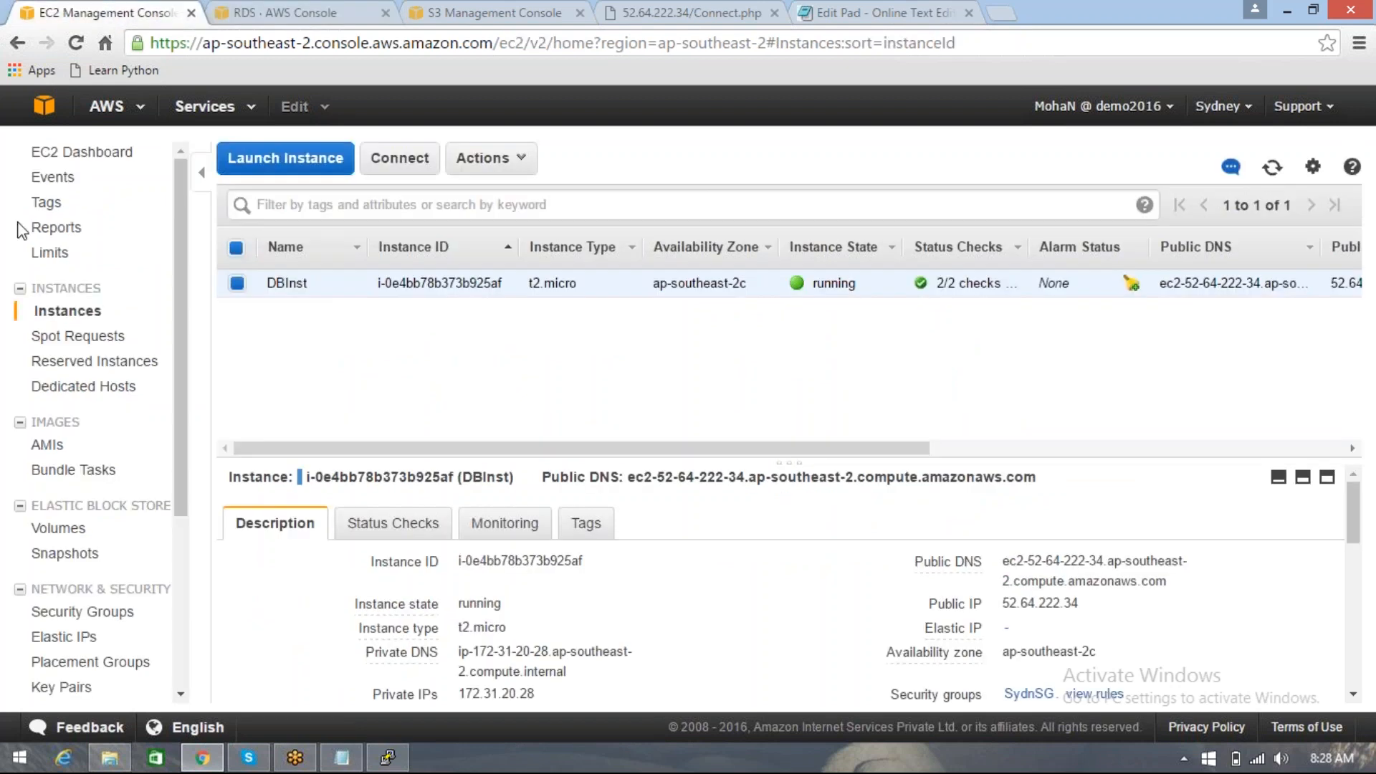
pyautogui.click(76, 614)
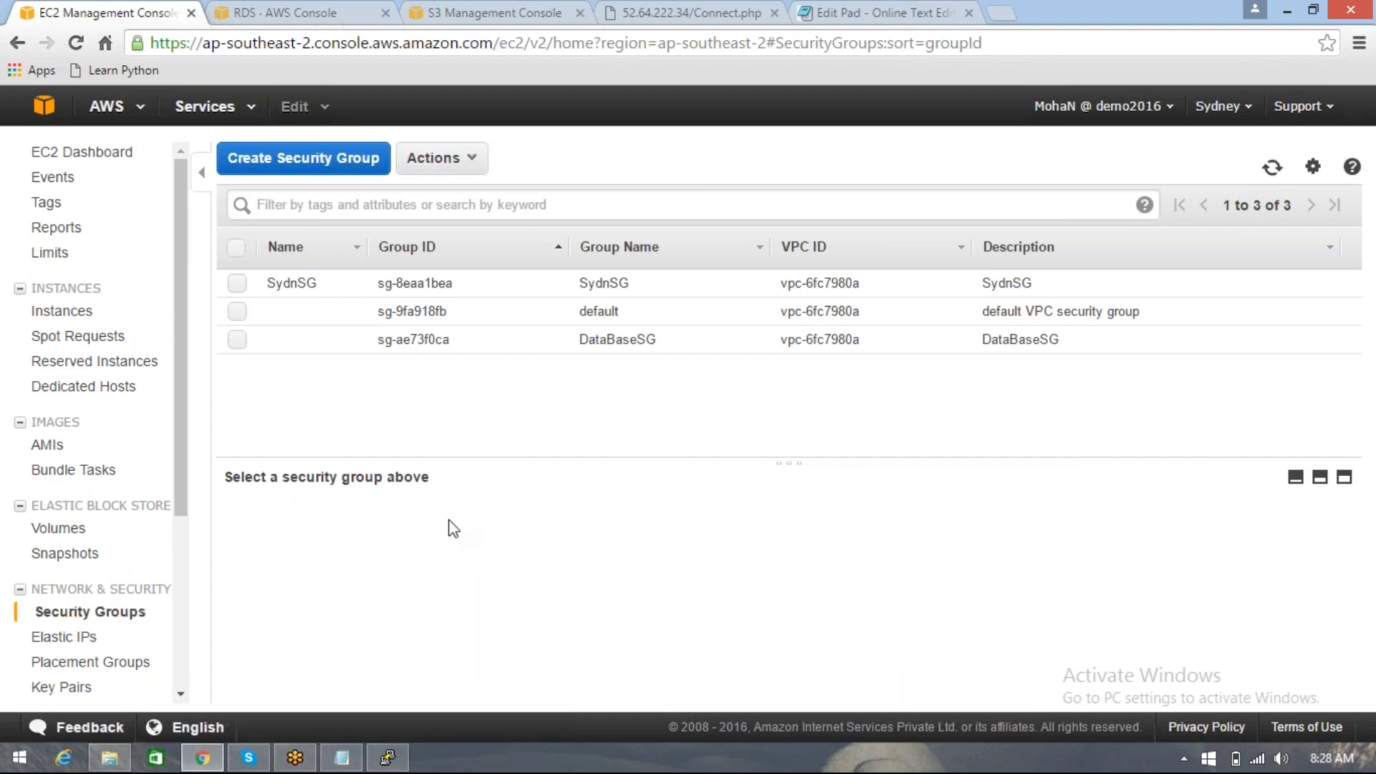
pyautogui.click(541, 345)
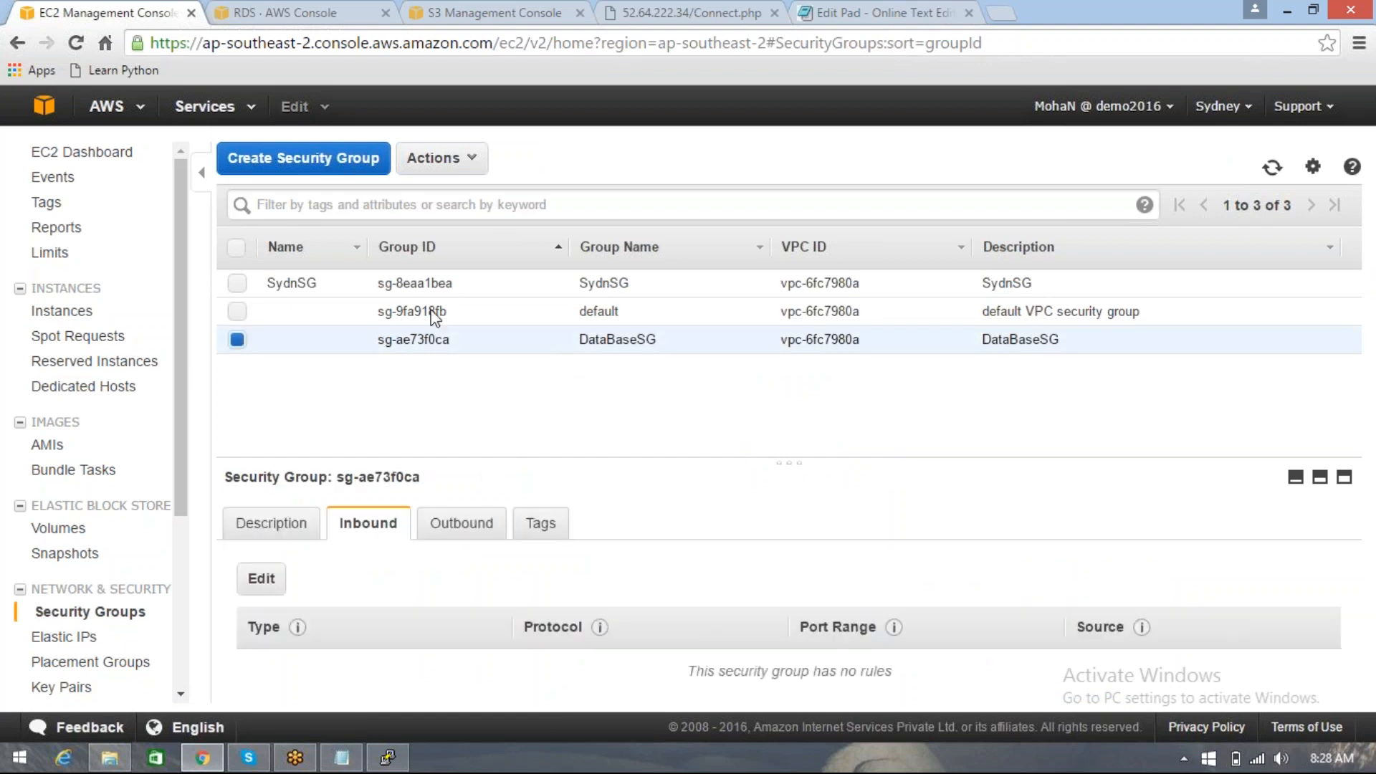
pyautogui.click(76, 316)
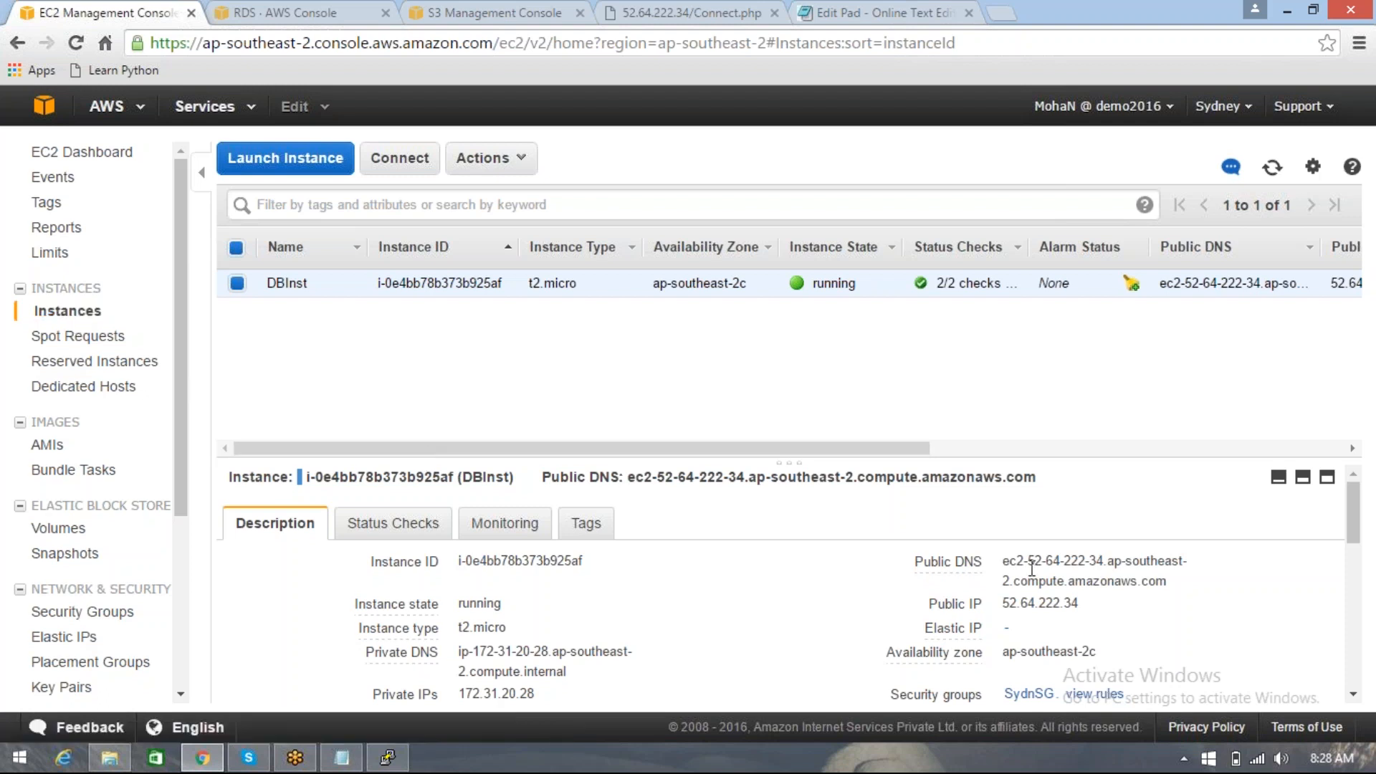
pyautogui.click(1353, 694)
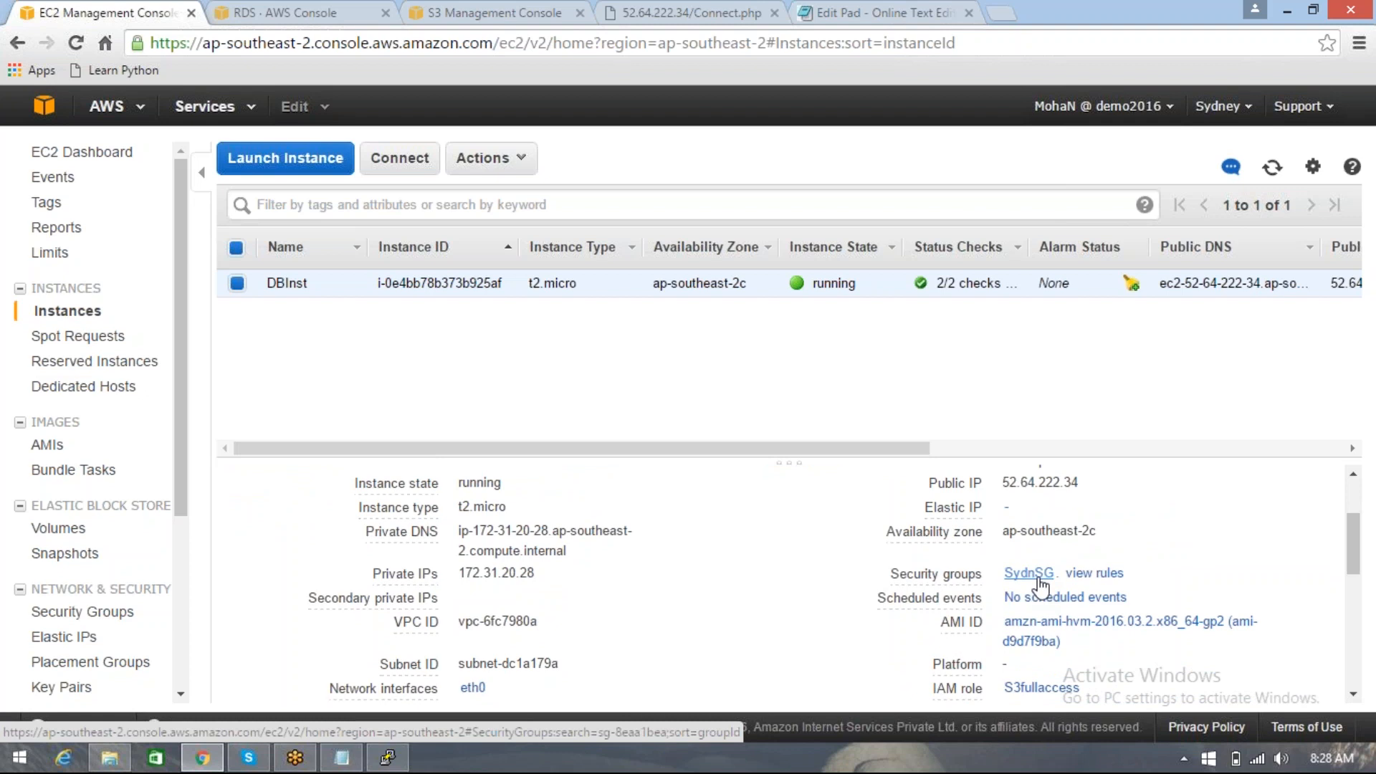
# Step: Open the inbound rules of the DataBaseSG security group for editing and set the rule type to MYSQL/Aurora
pyautogui.click(99, 615)
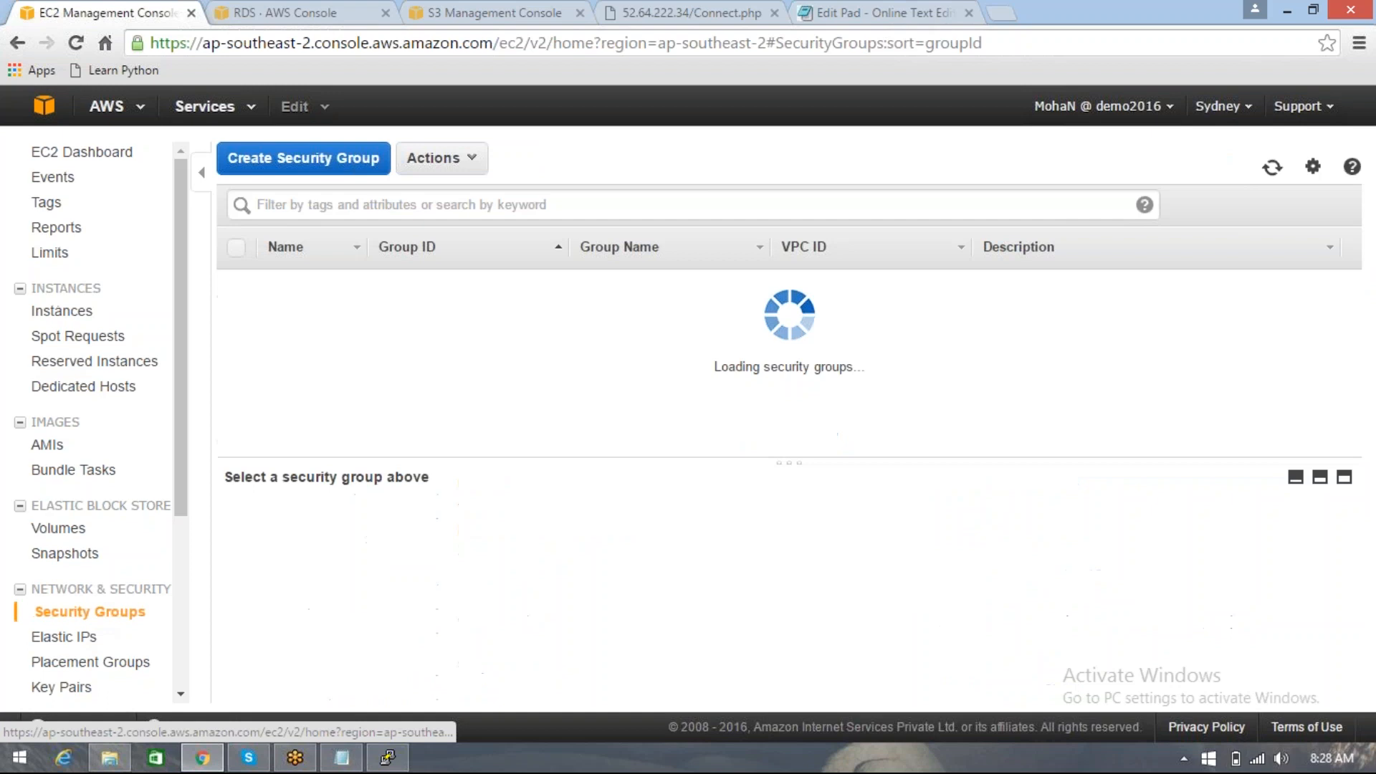
pyautogui.click(513, 349)
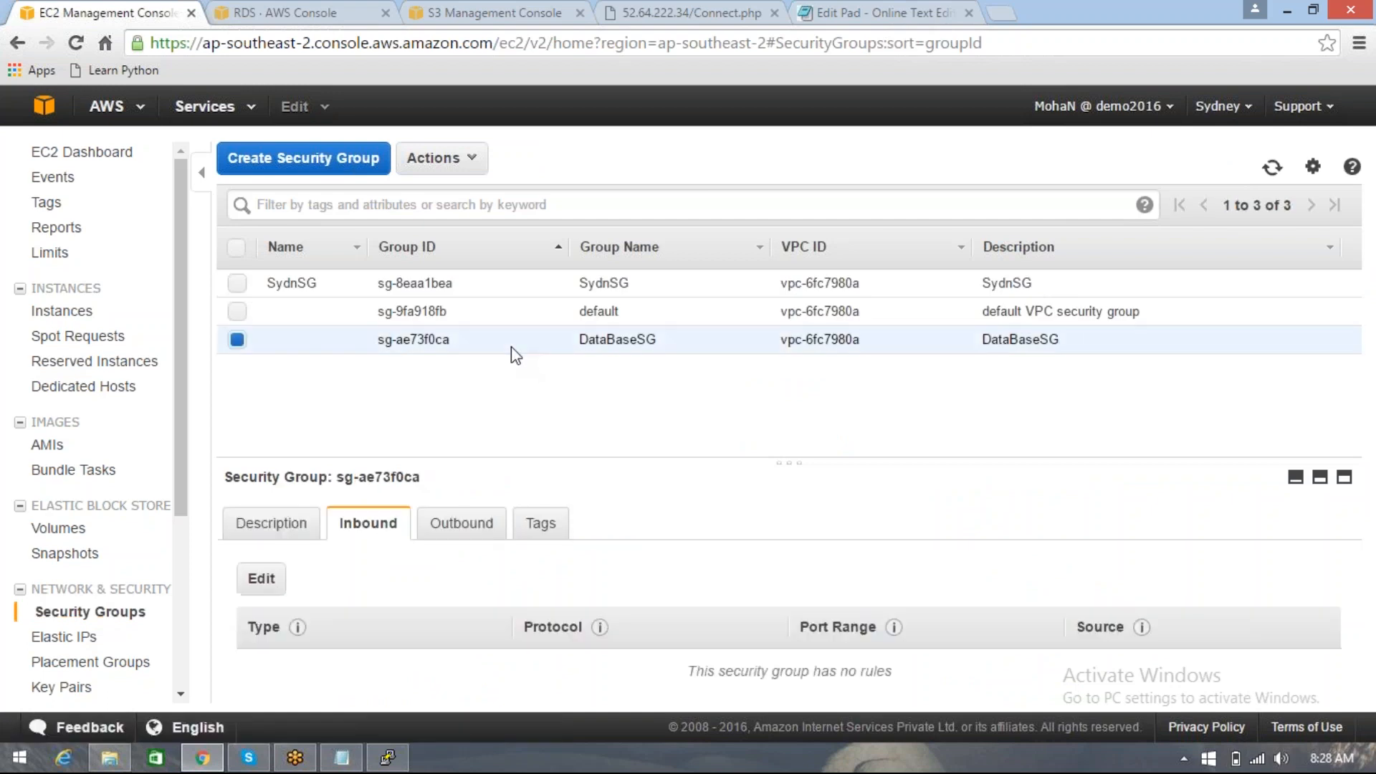
pyautogui.click(270, 581)
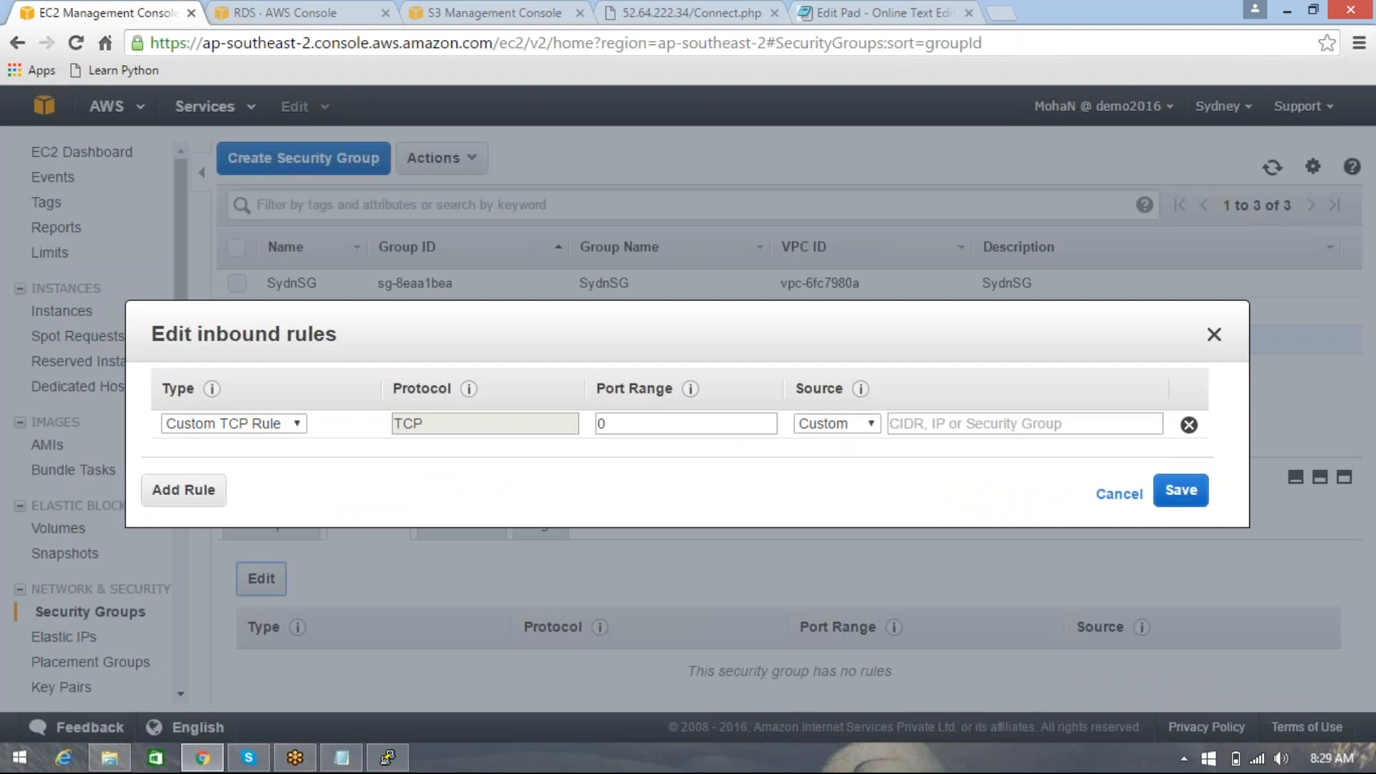
pyautogui.click(296, 425)
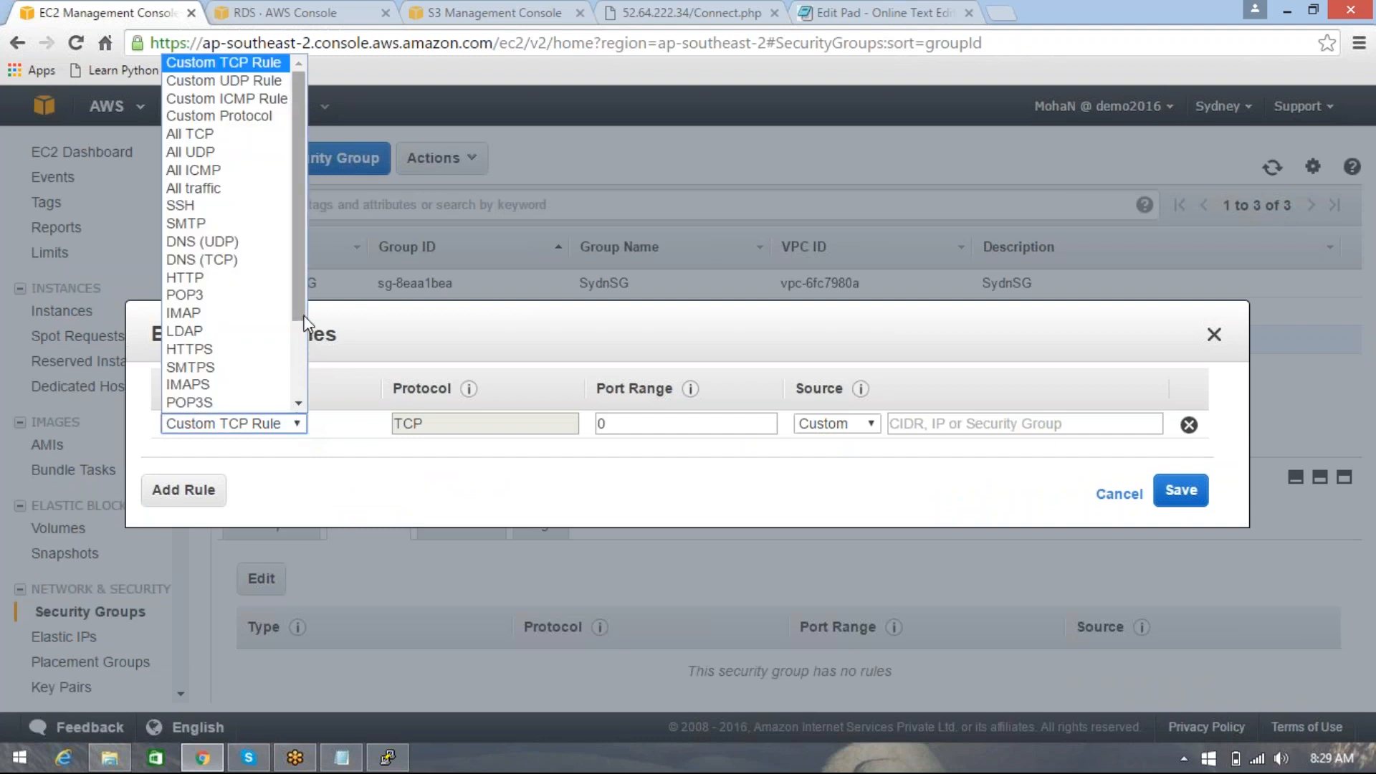
pyautogui.moveTo(304, 316); pyautogui.dragTo(303, 363)
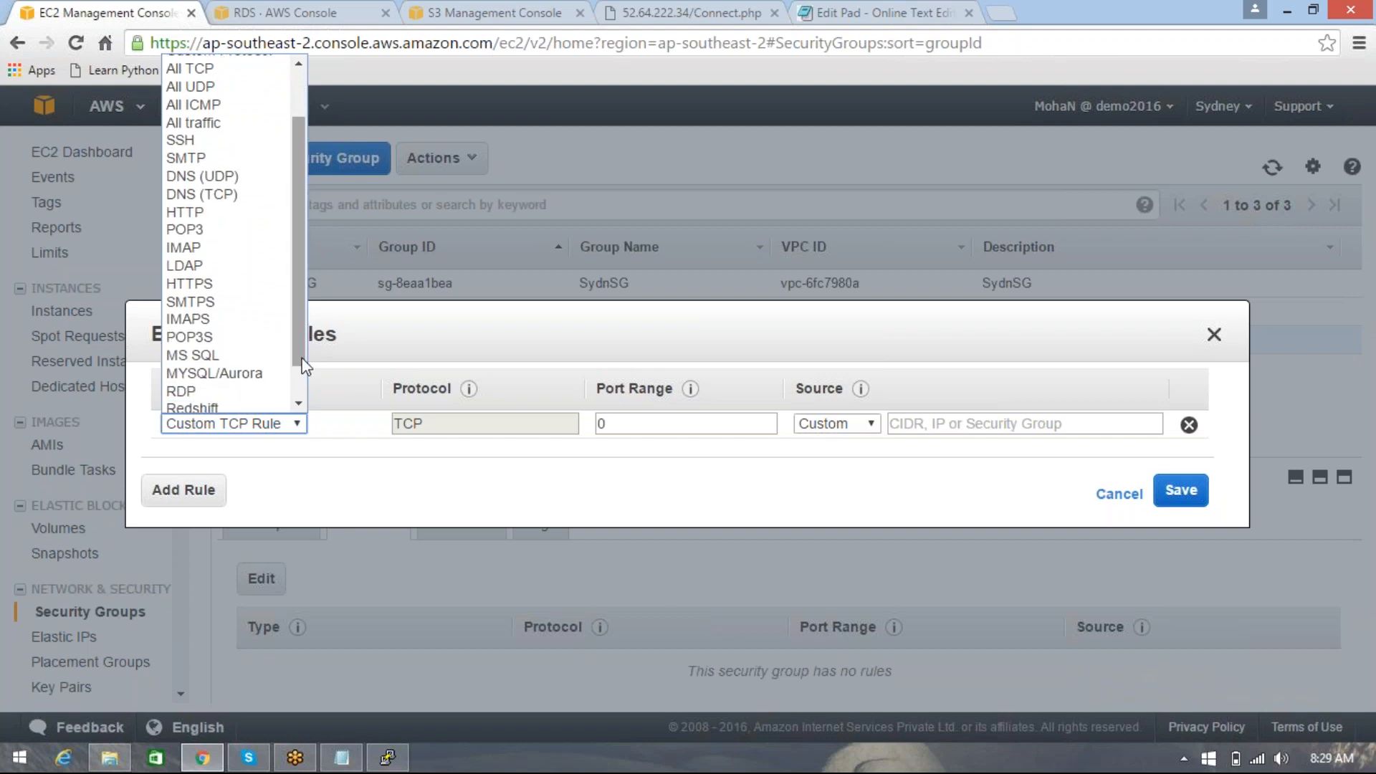
pyautogui.click(249, 373)
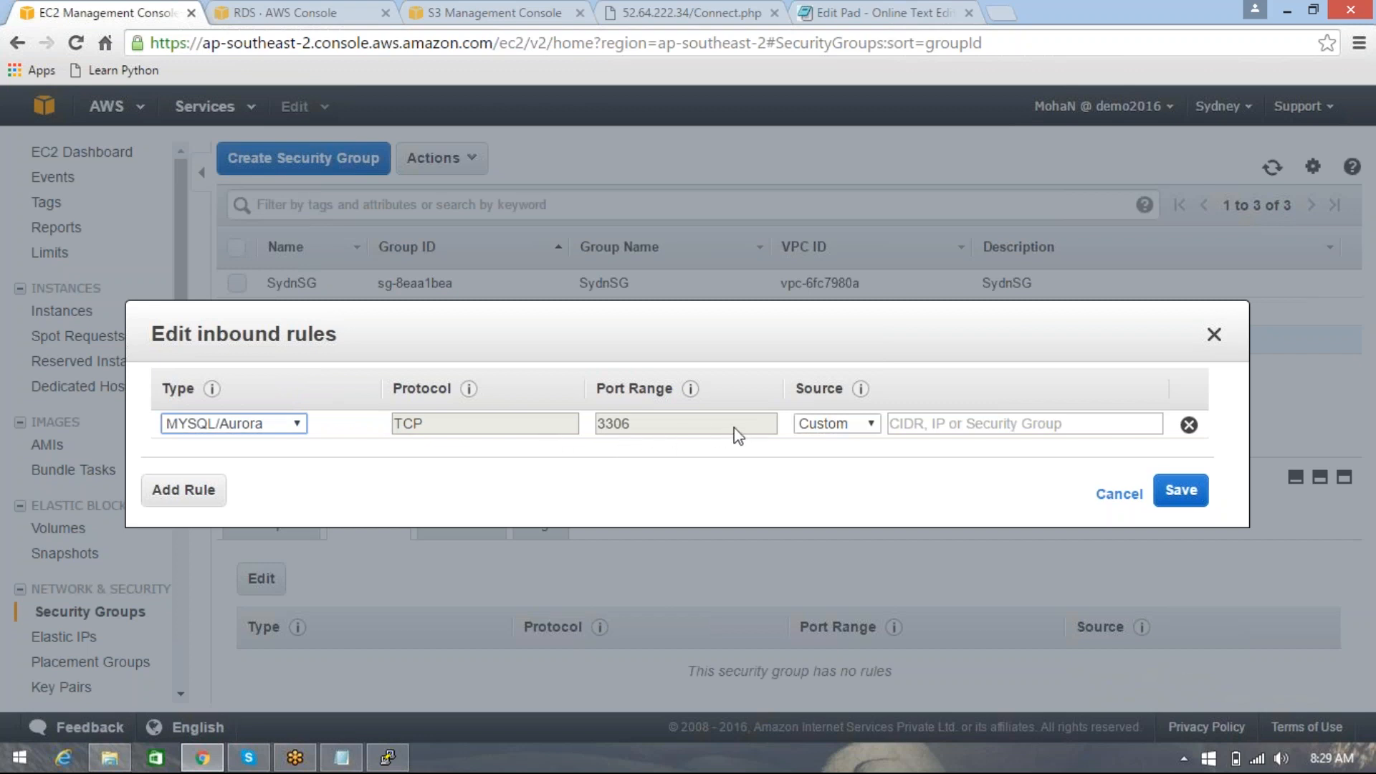
# Step: Set the rule's custom source to the SydnSG security group (sg-8eaa1bea) and save the inbound rules
pyautogui.click(871, 427)
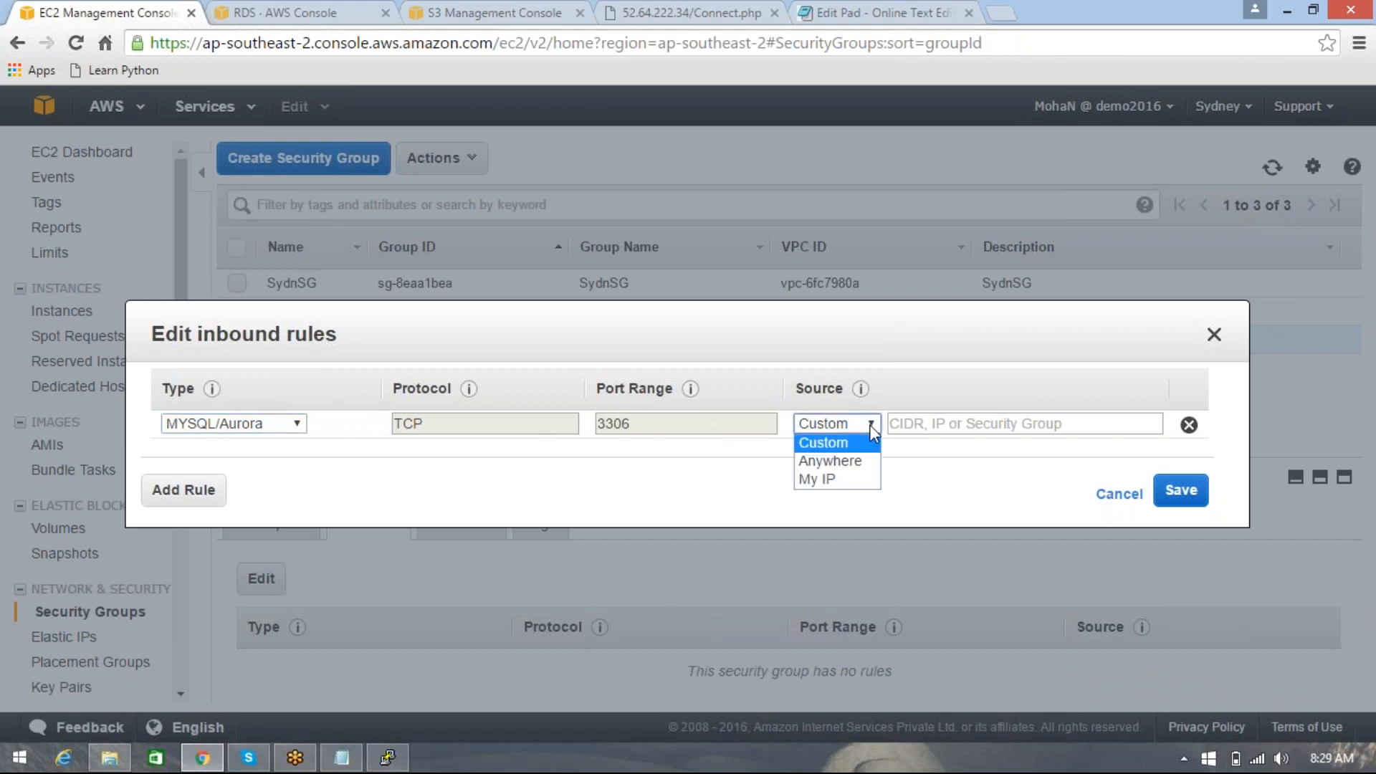
pyautogui.click(872, 426)
pyautogui.click(890, 430)
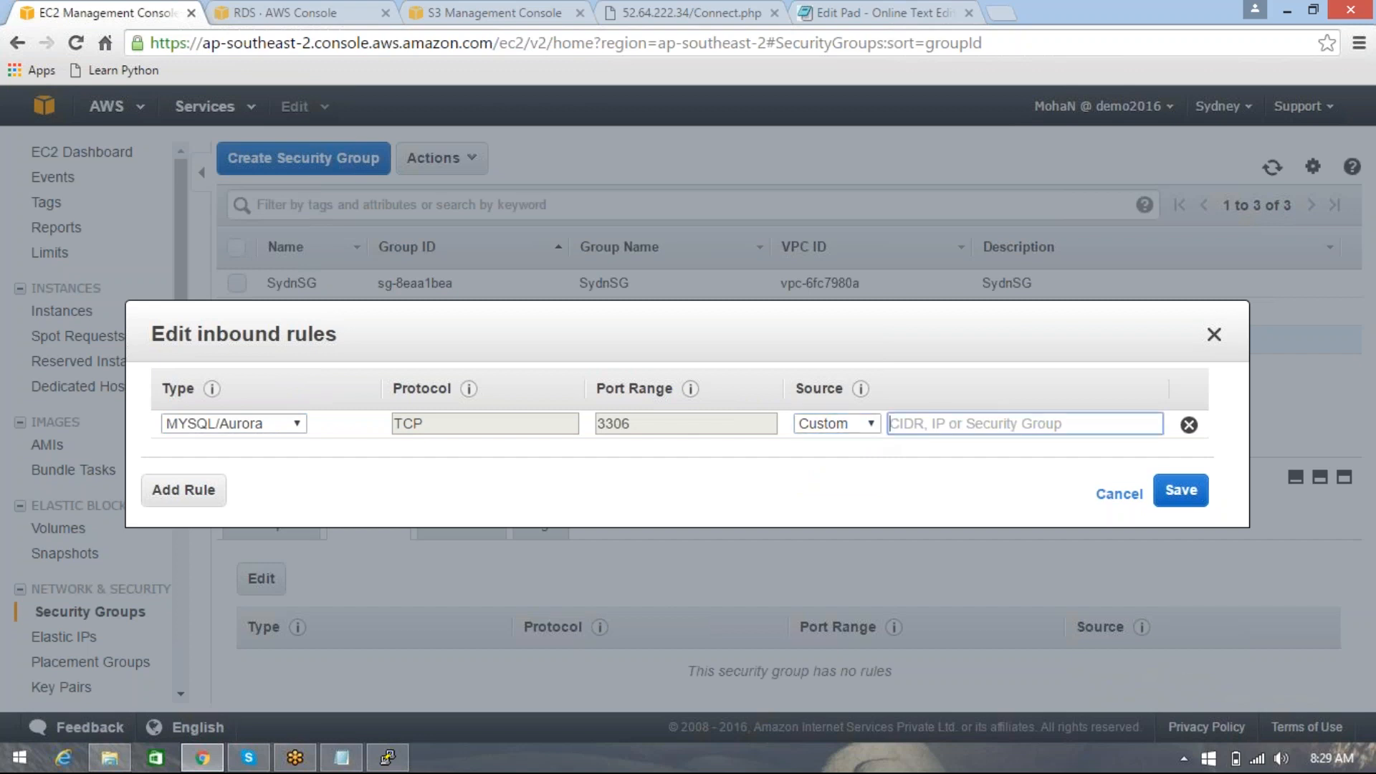
pyautogui.write('s')
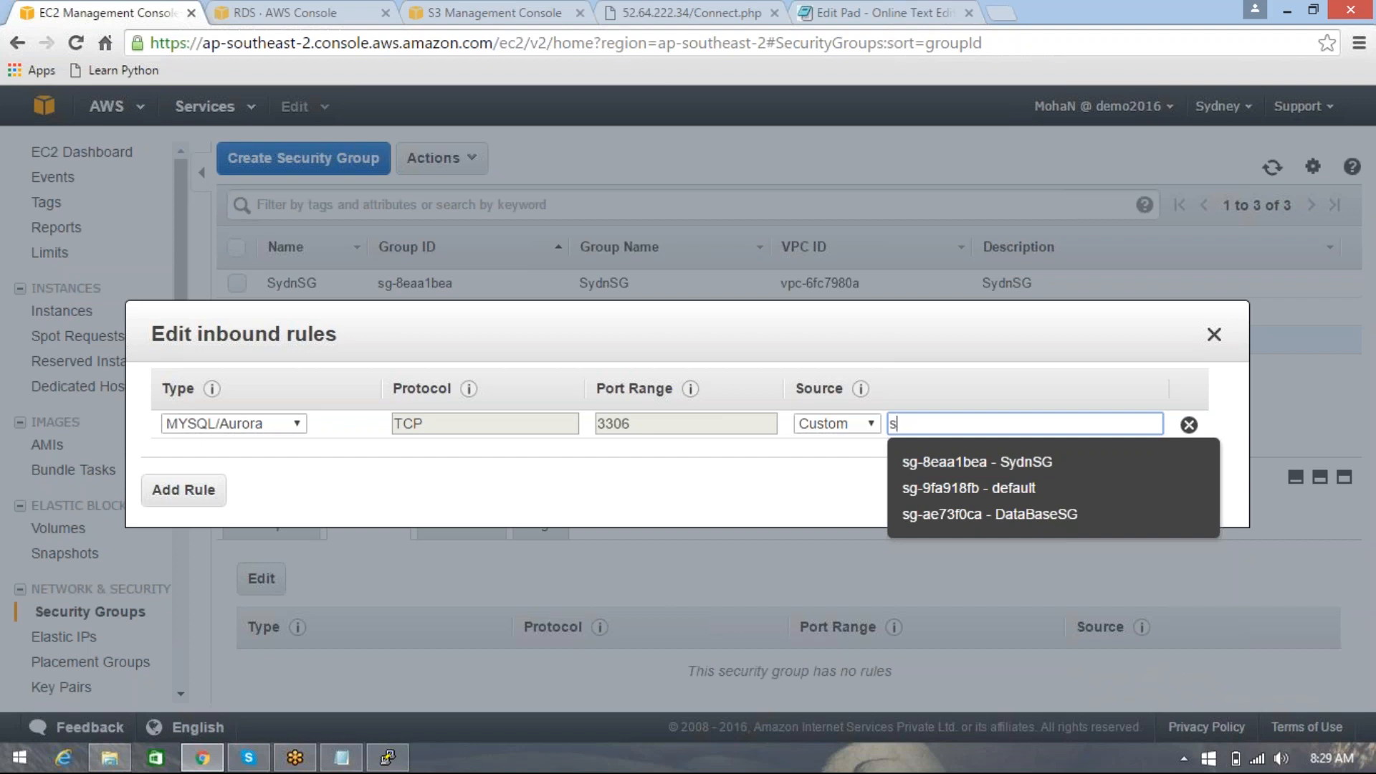
pyautogui.click(953, 464)
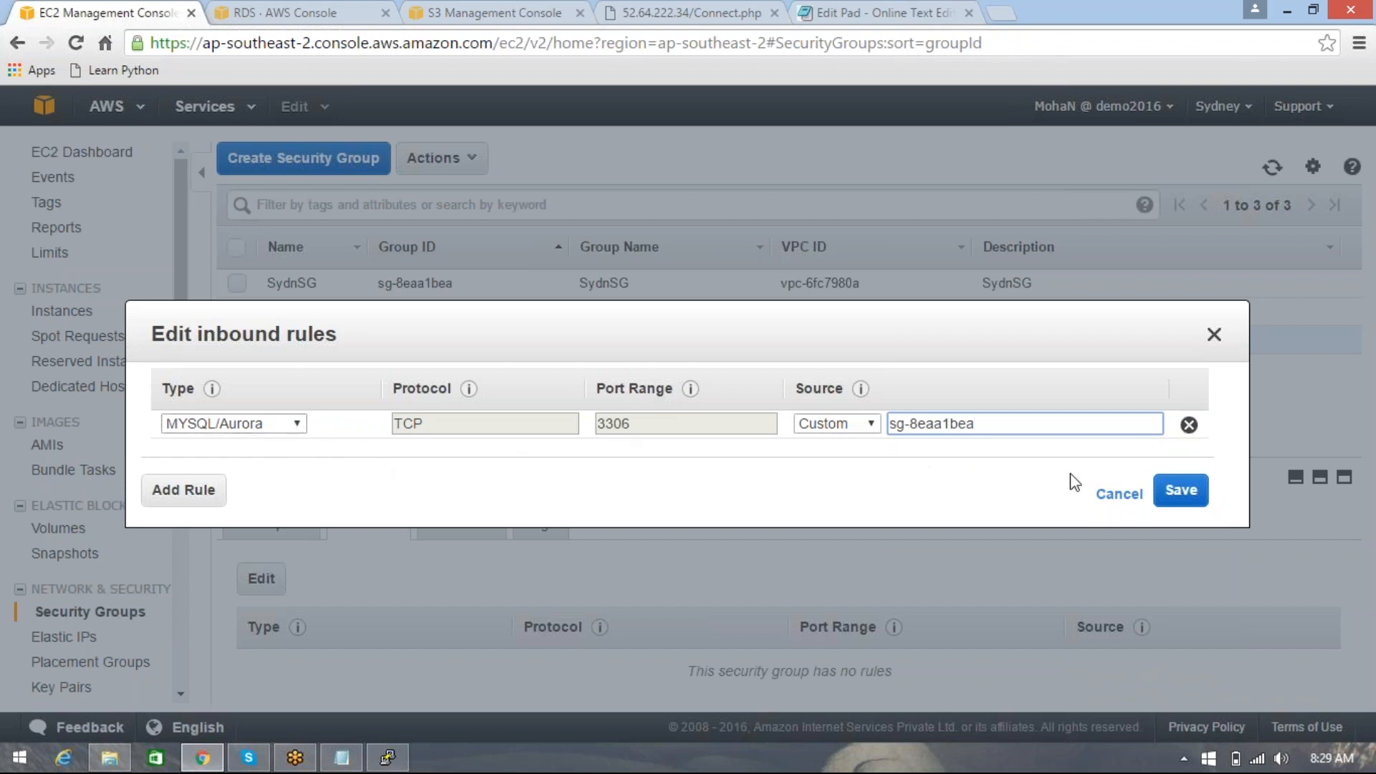
pyautogui.click(1190, 496)
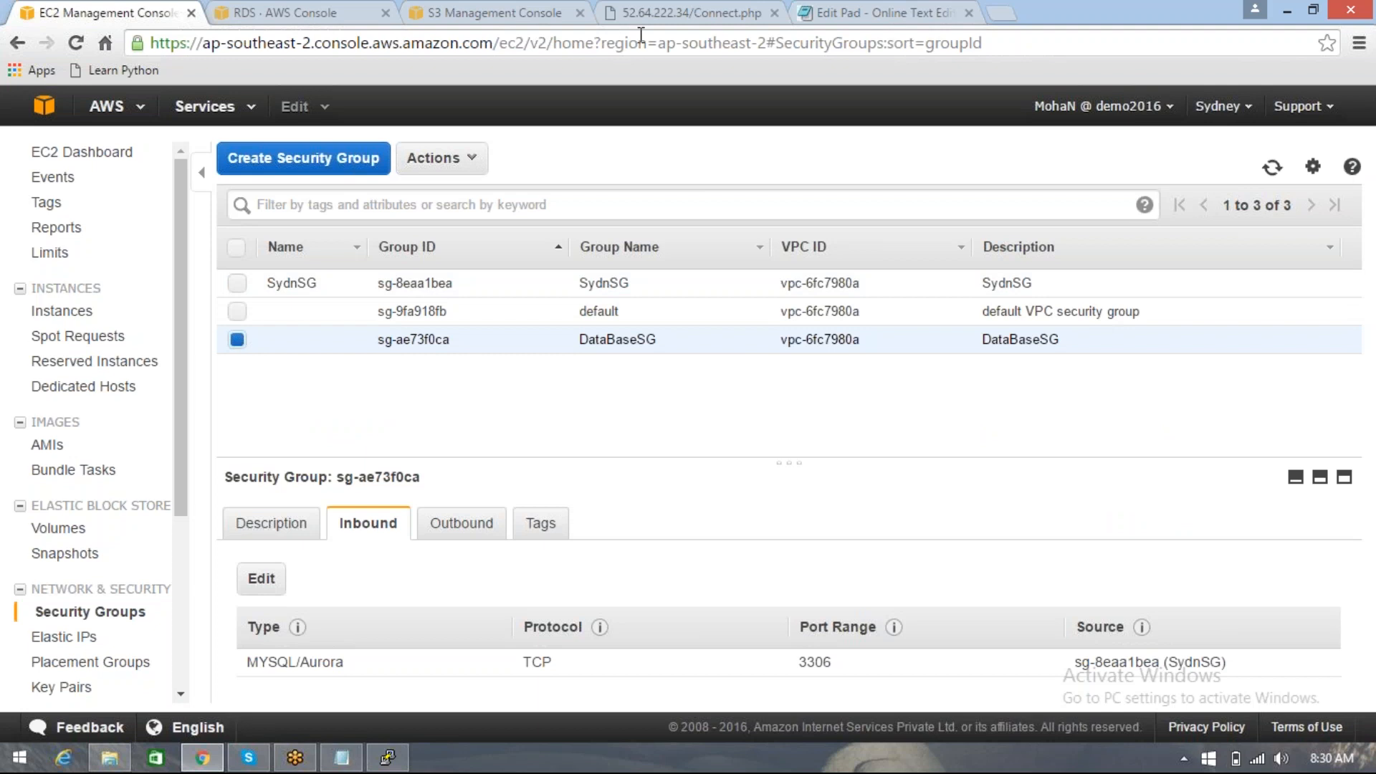
# Step: Reload the Connect.php page to test the database connection with the new inbound rule
pyautogui.click(668, 16)
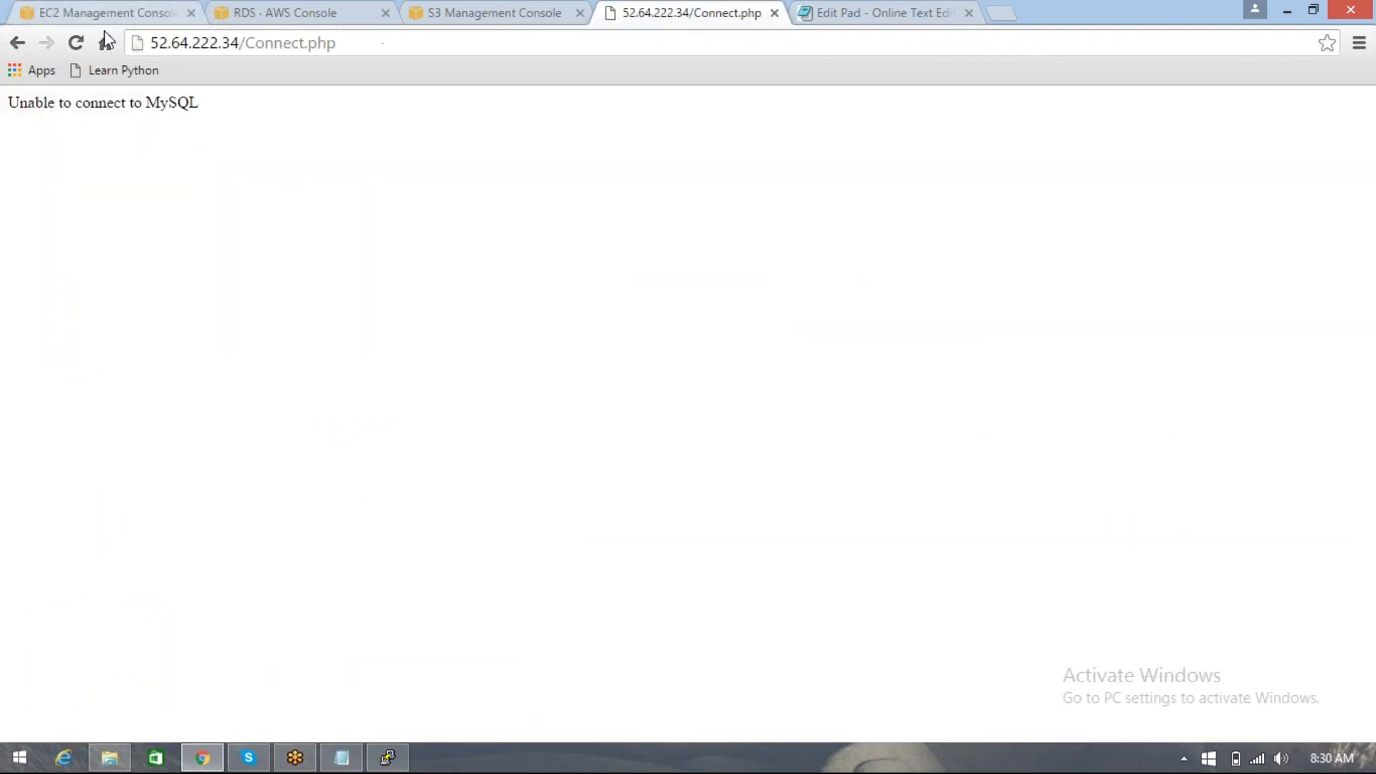
pyautogui.click(75, 44)
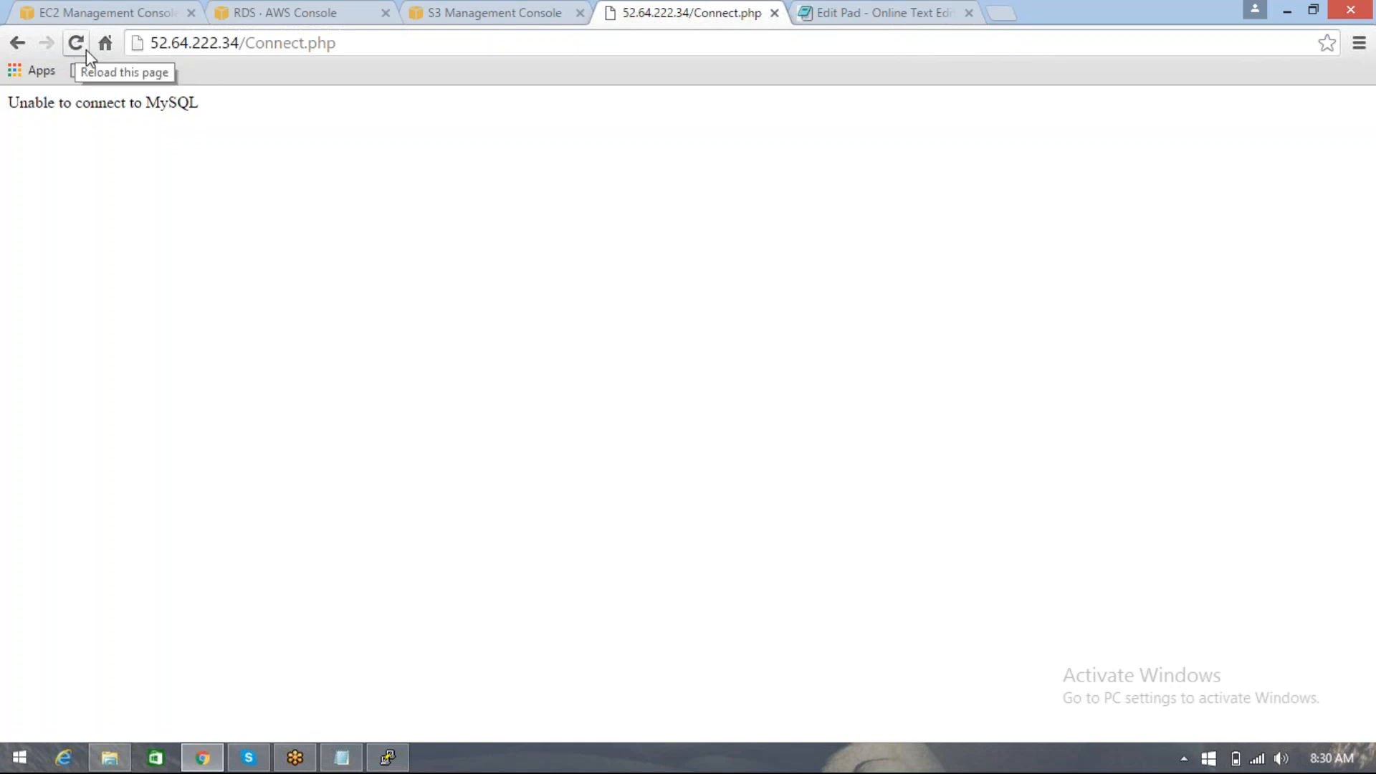
pyautogui.click(76, 44)
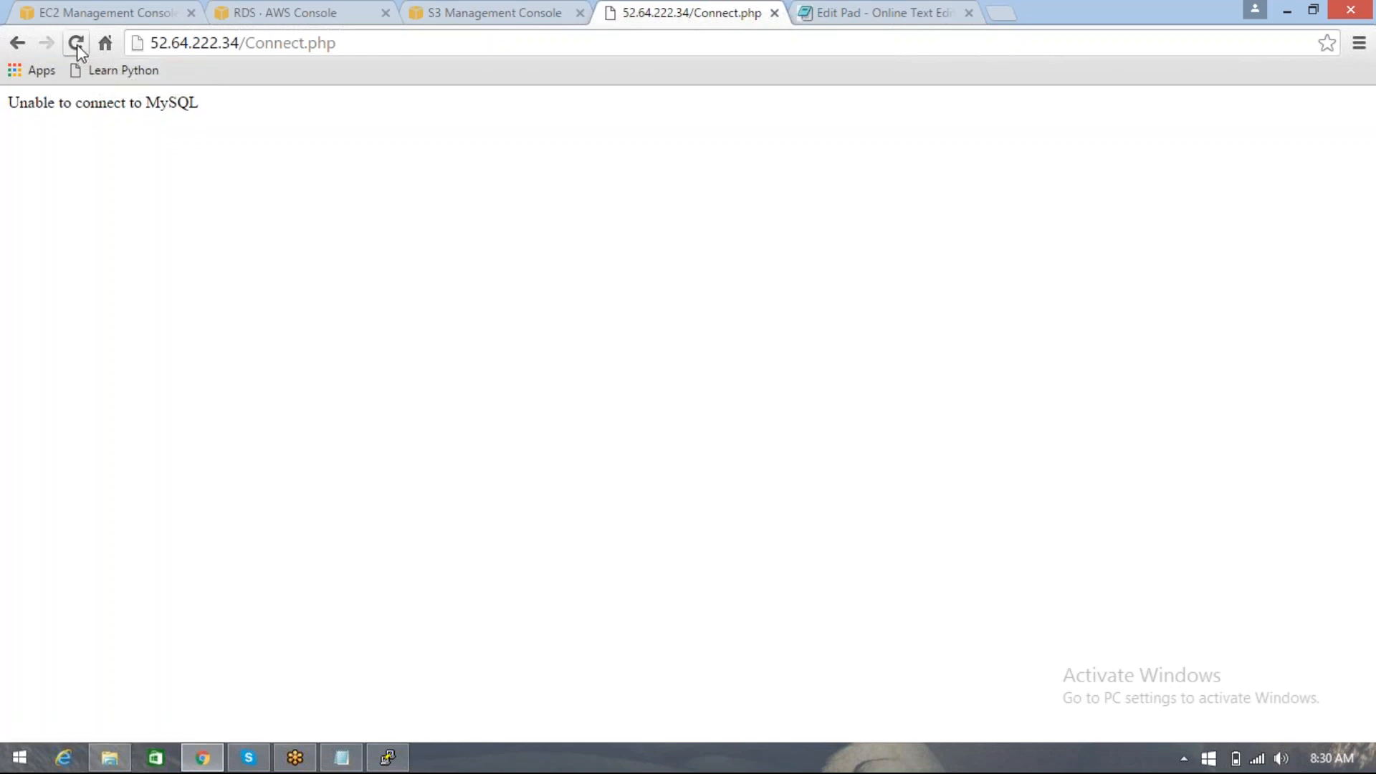
# Step: Compare the inbound rules of the SydnSG and DataBaseSG security groups and review the Connect.php script in the terminal
pyautogui.click(151, 18)
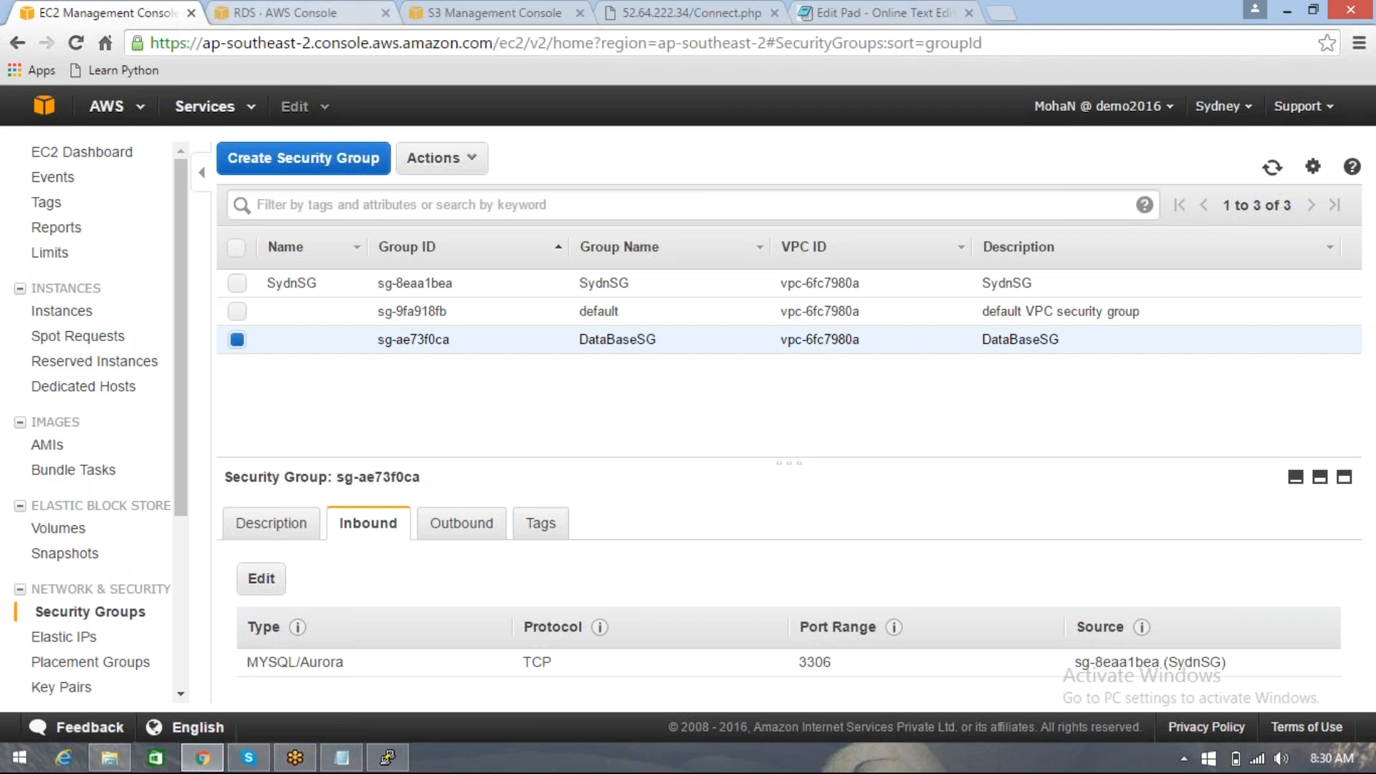
pyautogui.click(469, 286)
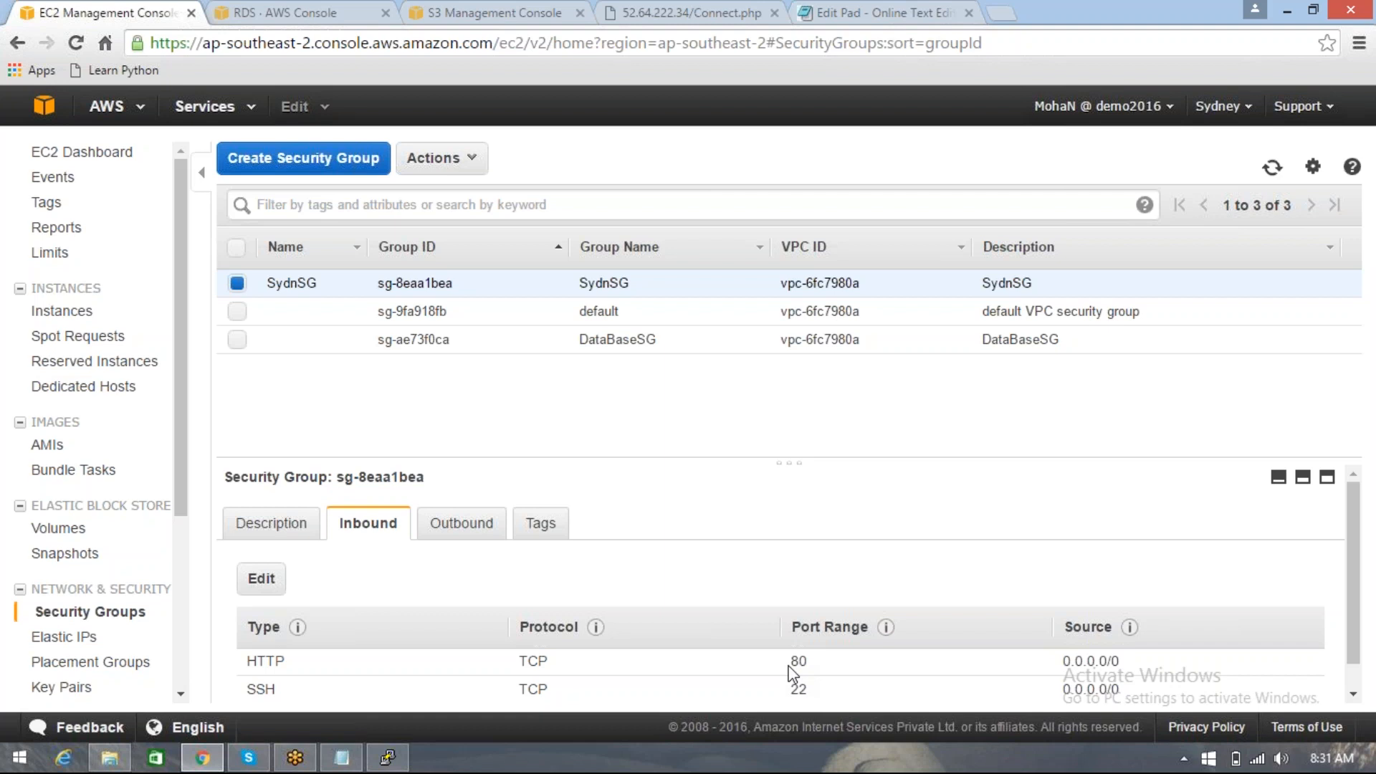
pyautogui.click(707, 351)
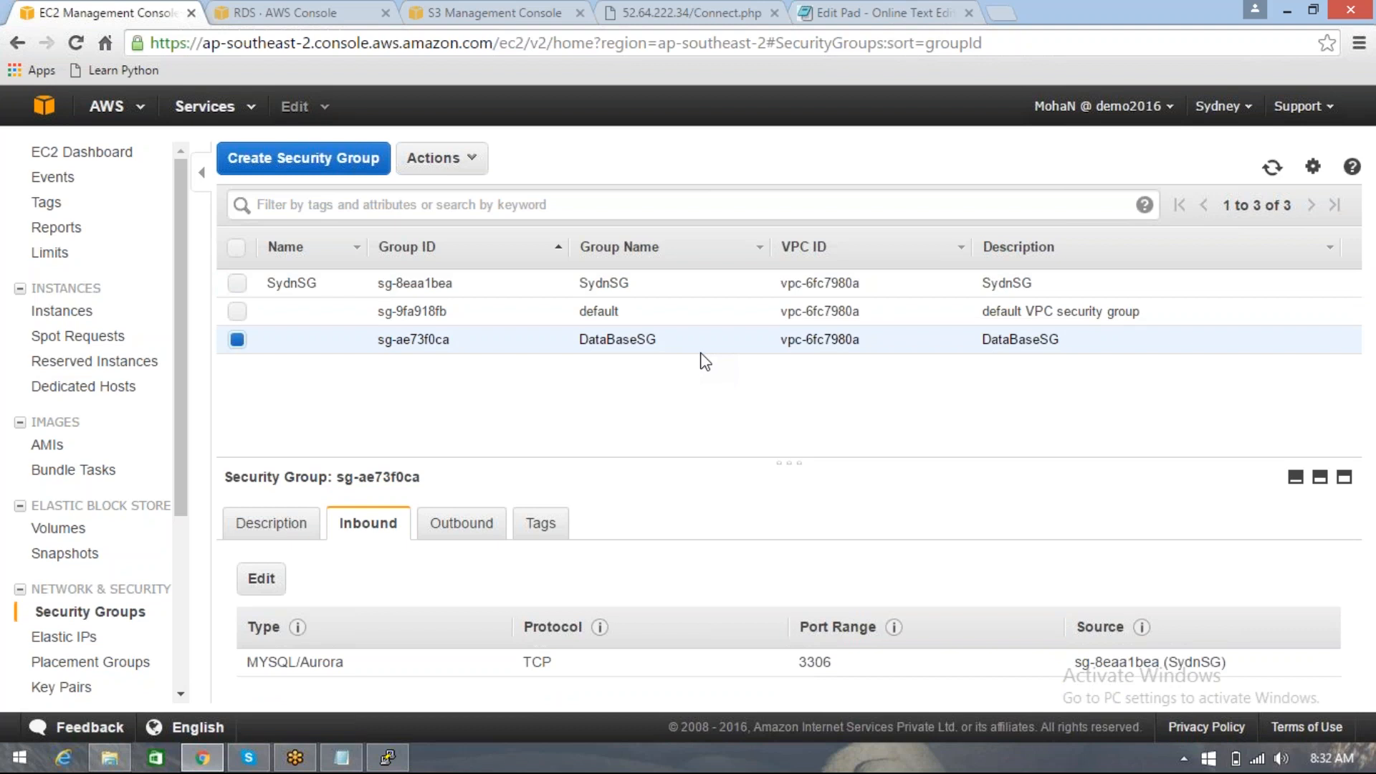
pyautogui.click(703, 299)
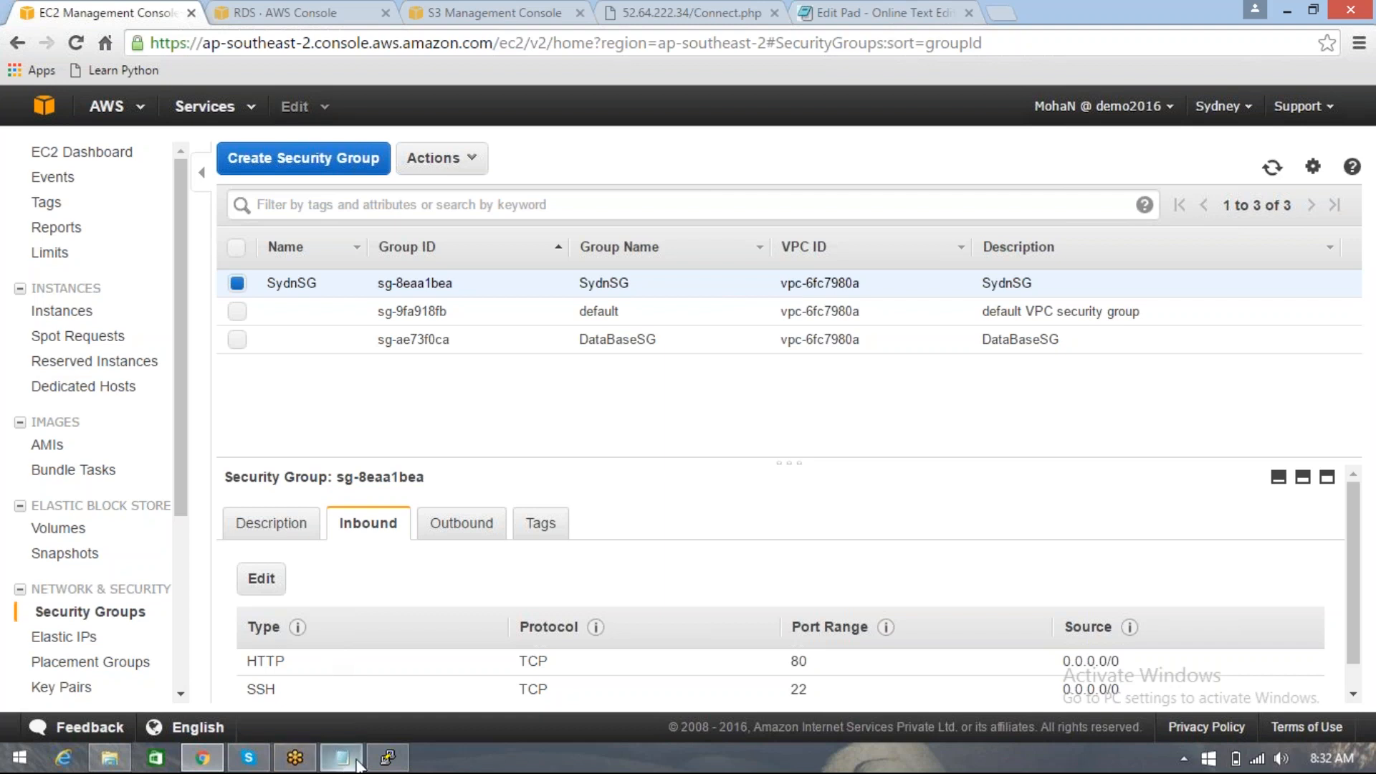
pyautogui.click(391, 761)
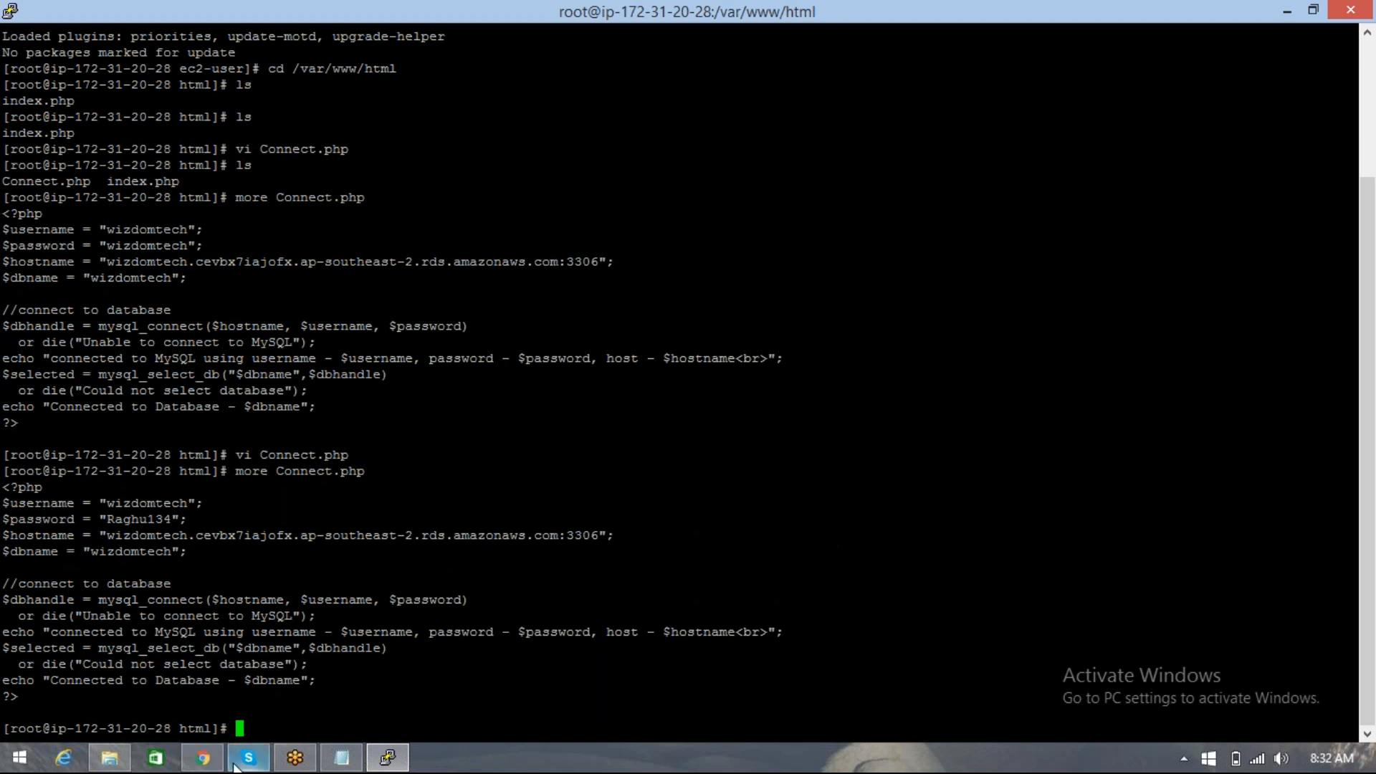
pyautogui.click(212, 766)
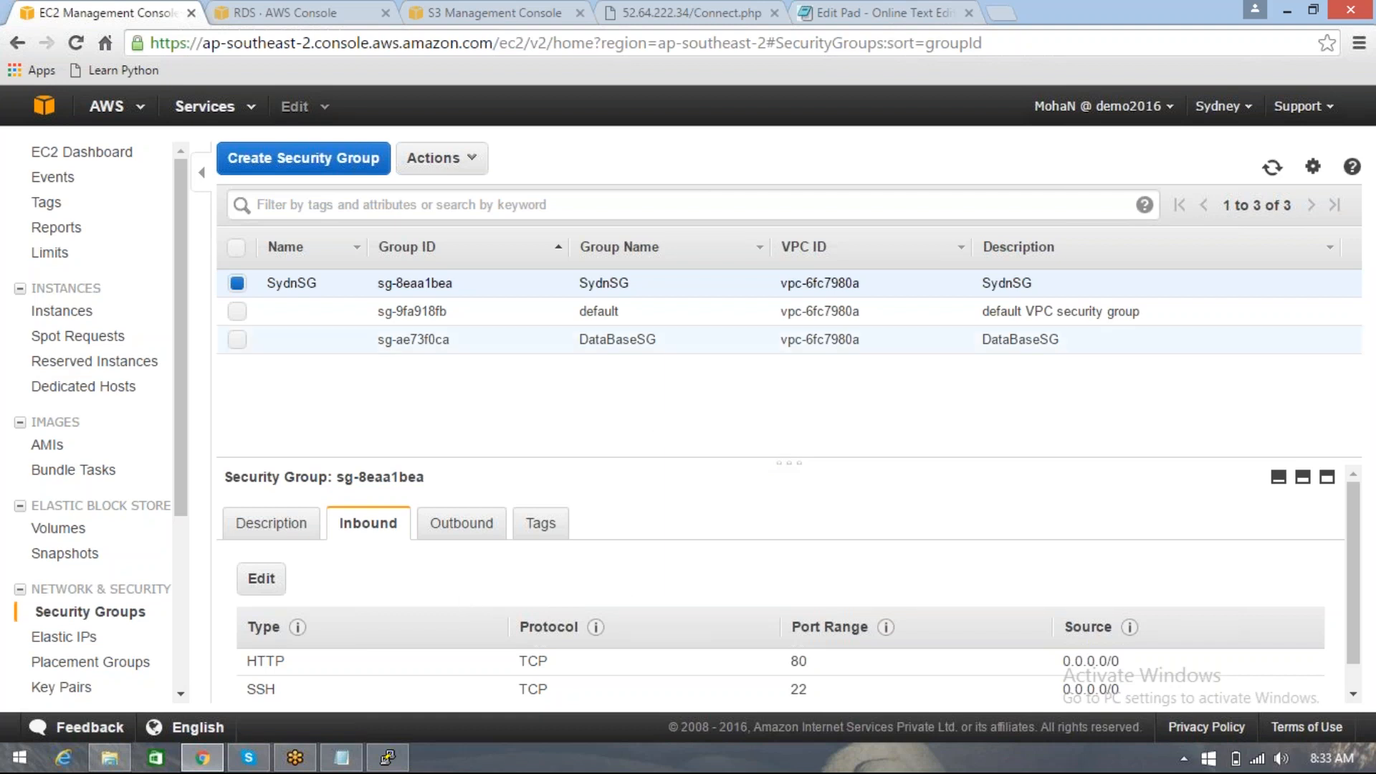
pyautogui.click(519, 338)
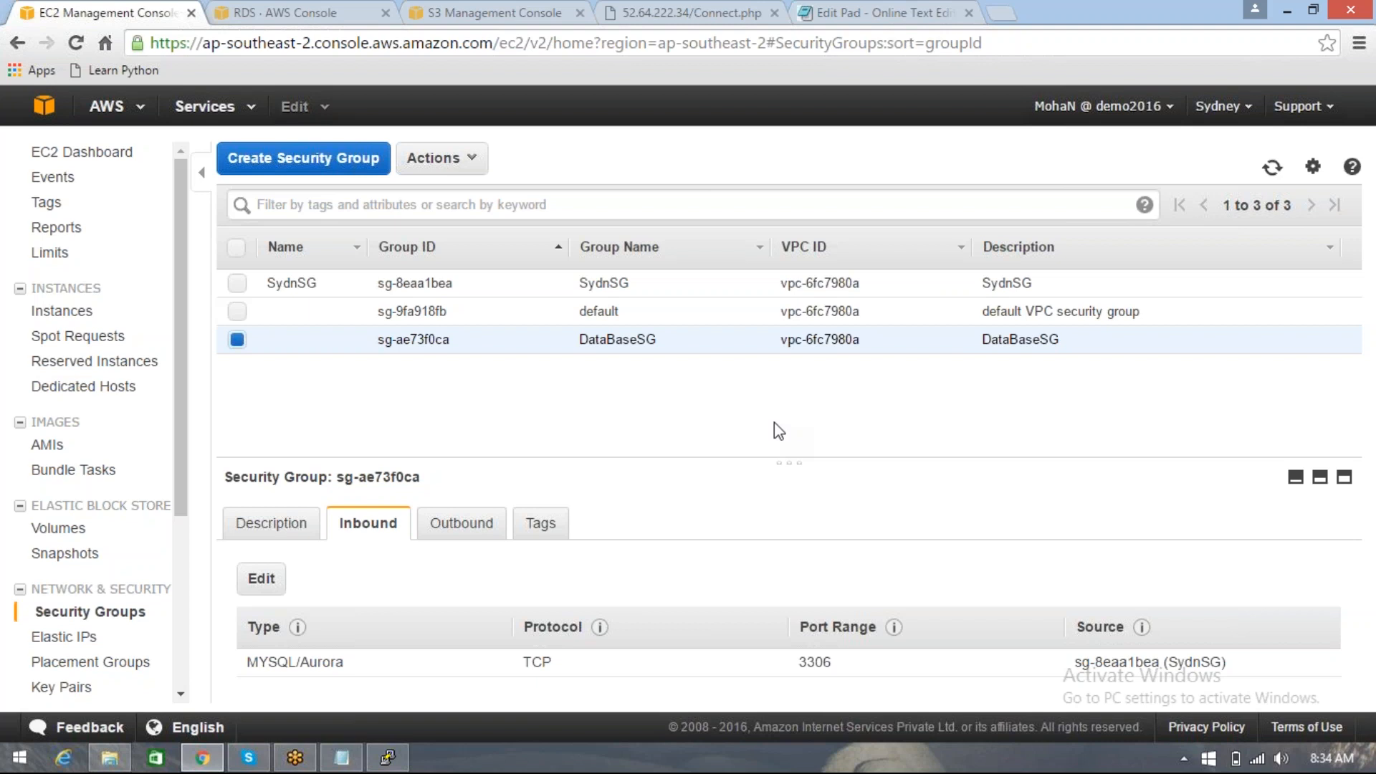
# Step: Reload the Connect.php page to retest the connection and review the inbound rules of the SydnSG security group
pyautogui.click(680, 16)
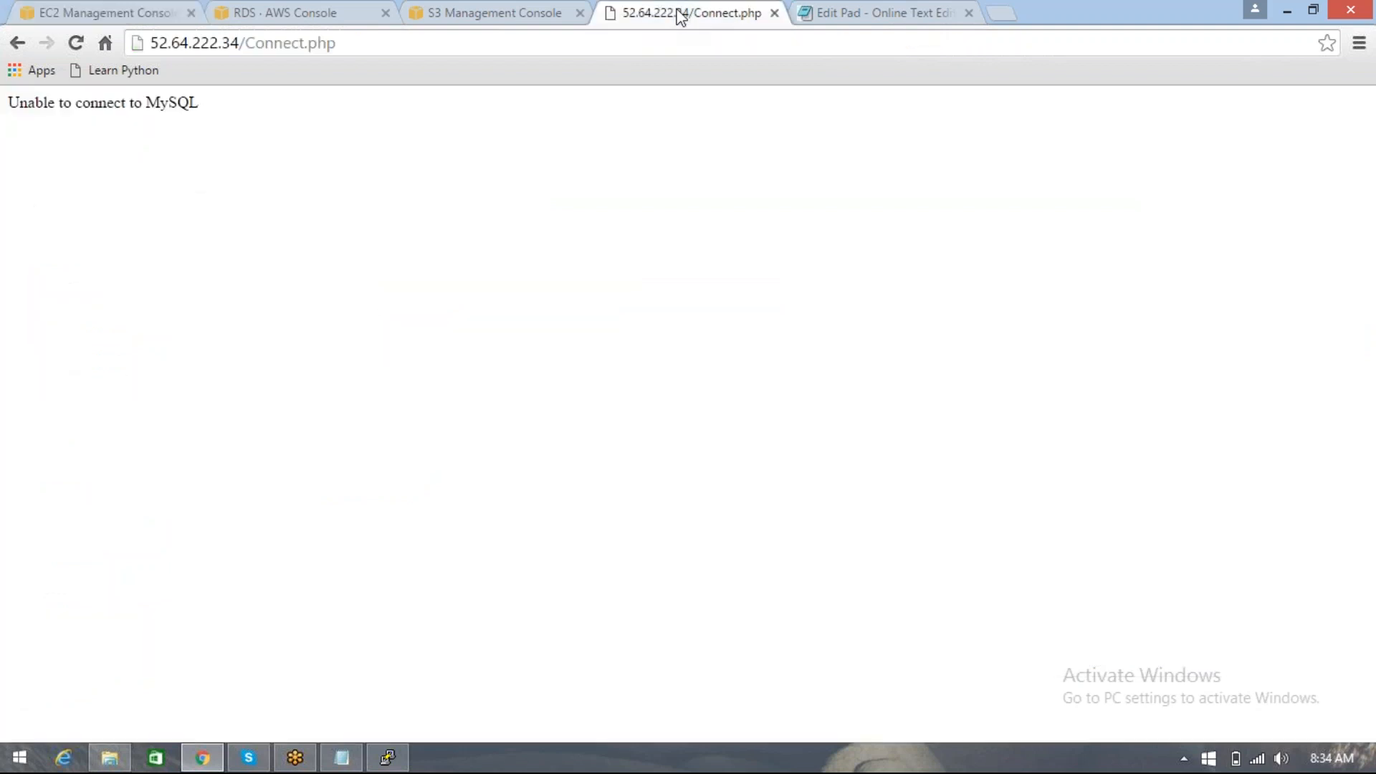
pyautogui.click(72, 46)
pyautogui.click(138, 14)
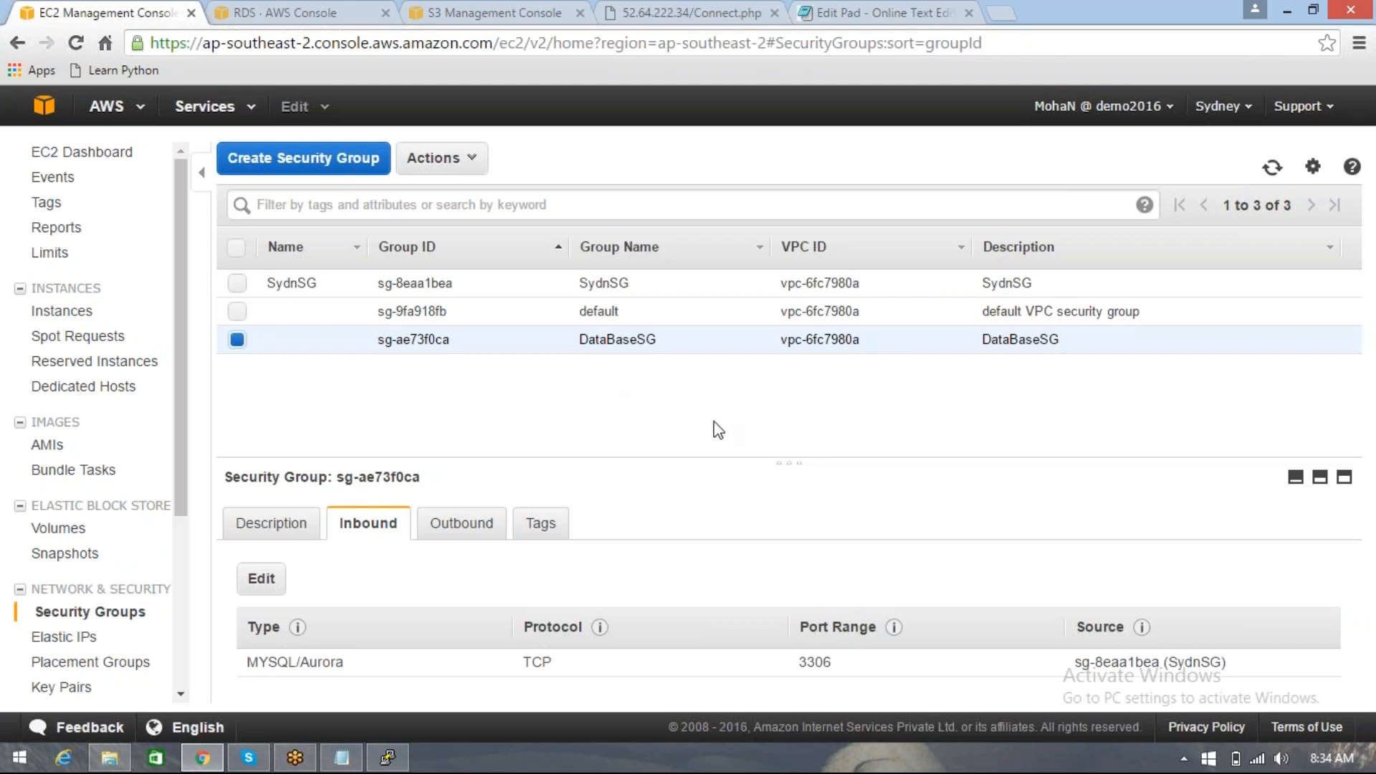
pyautogui.click(704, 288)
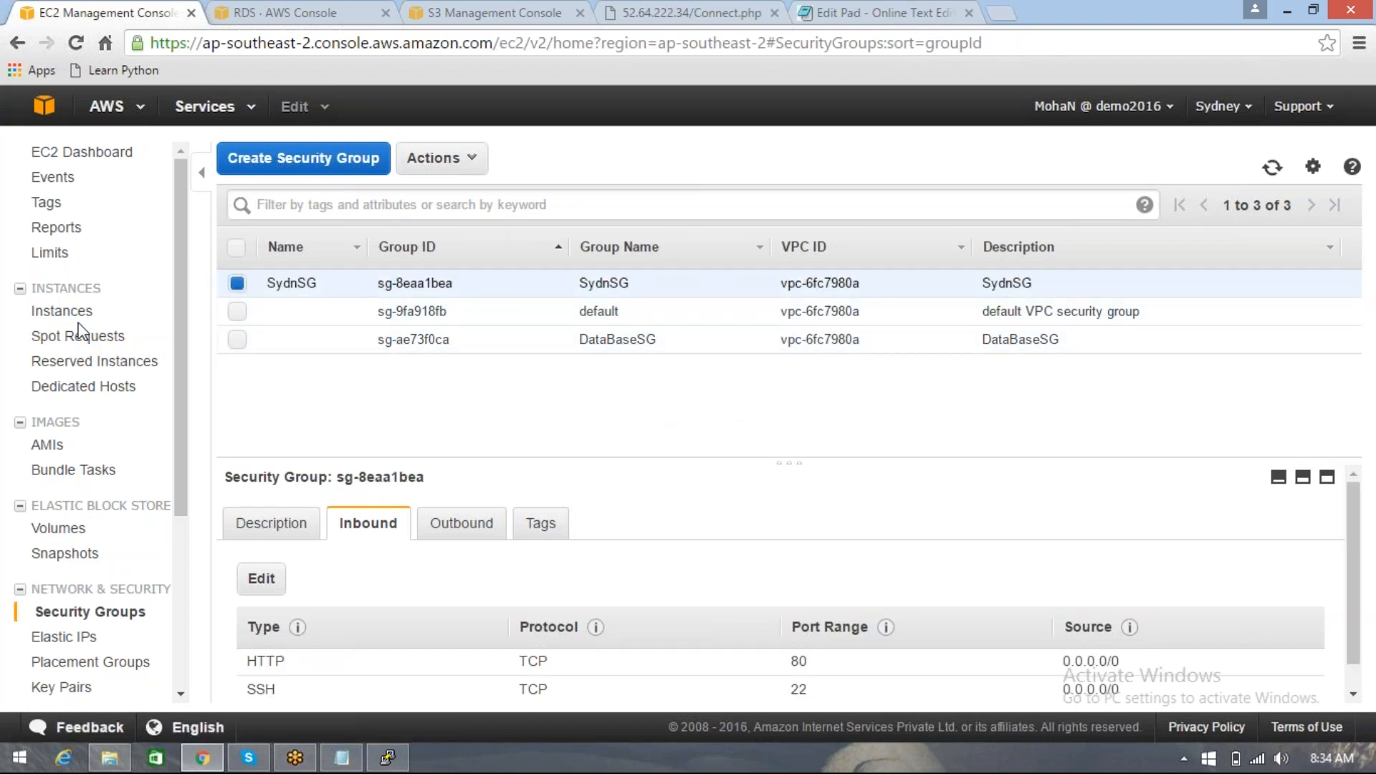
# Step: Compare the Connect.php script in the terminal with the wizdomtech DB instance's details, including its DataBaseSG inbound rules and username
pyautogui.click(389, 759)
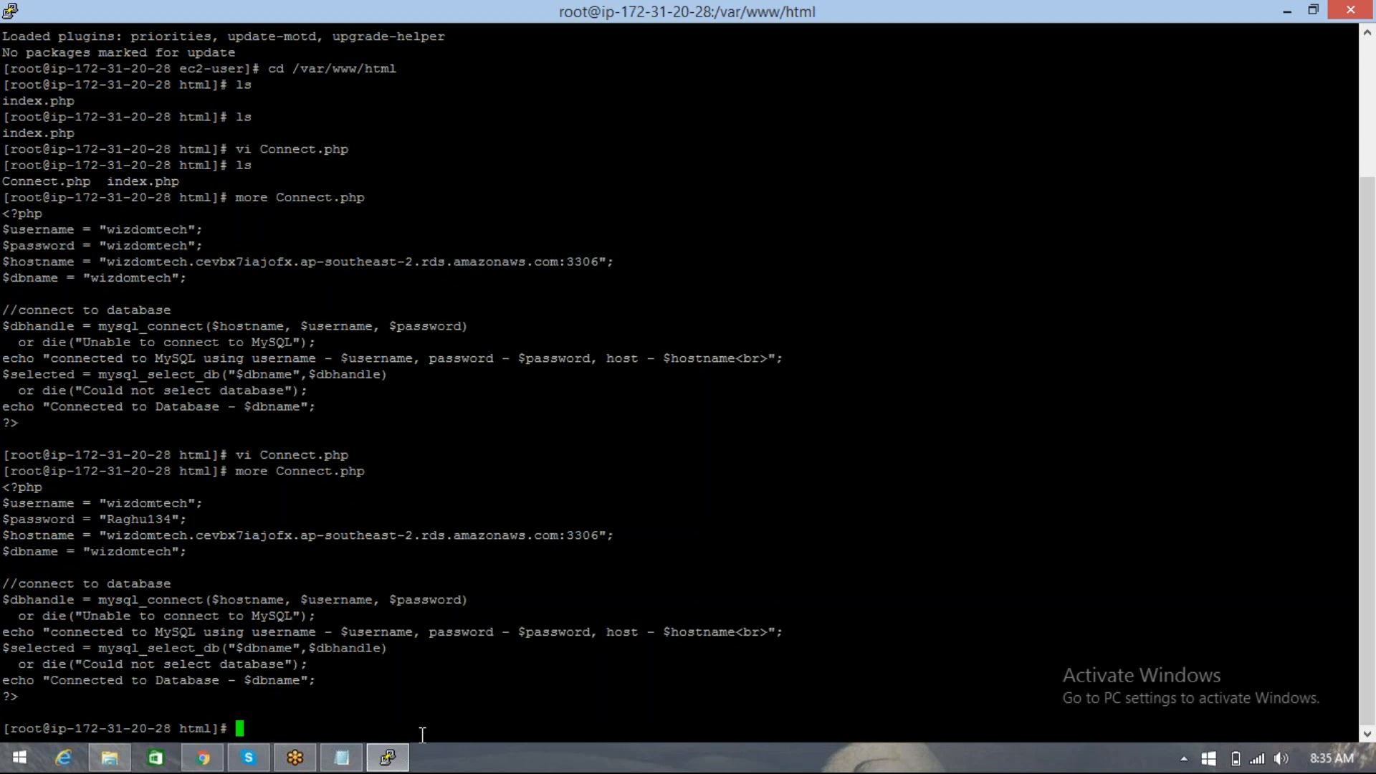
pyautogui.click(205, 764)
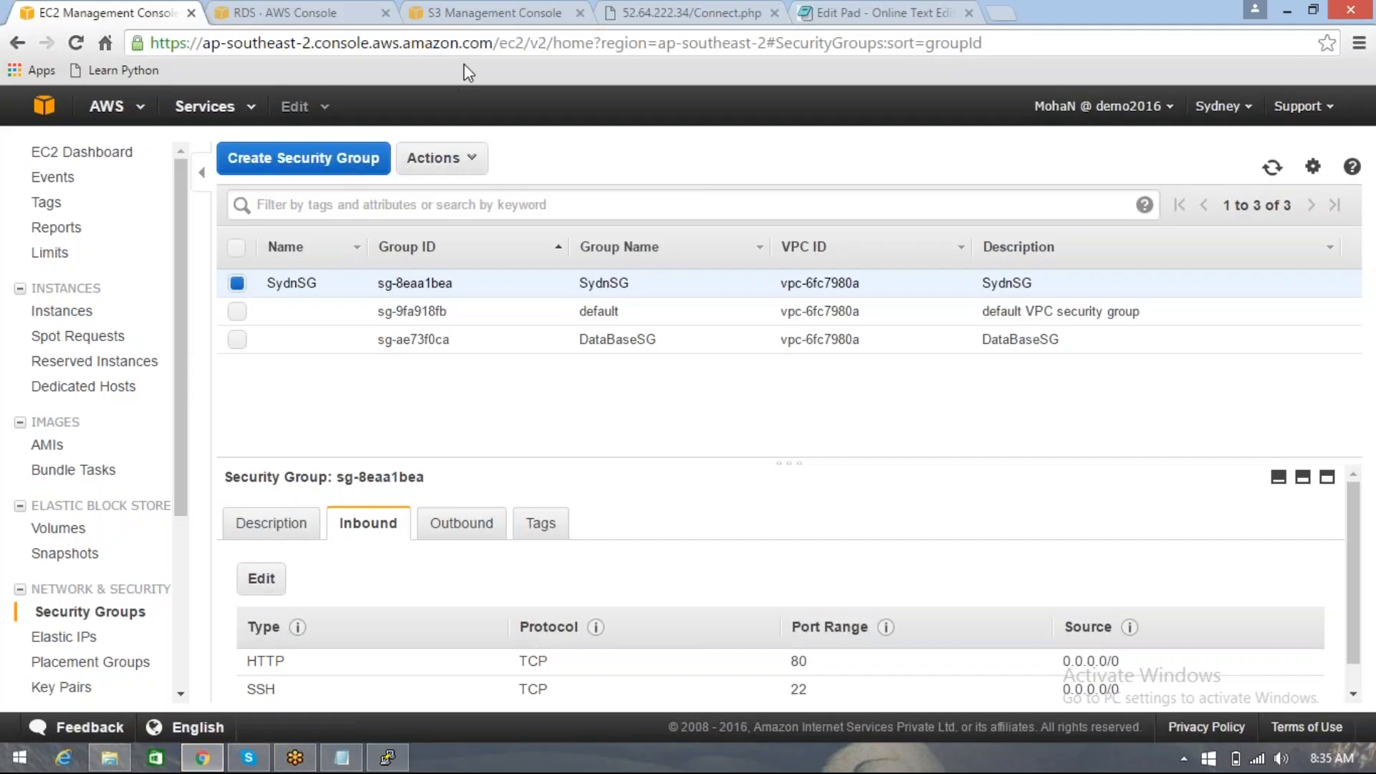
pyautogui.click(348, 18)
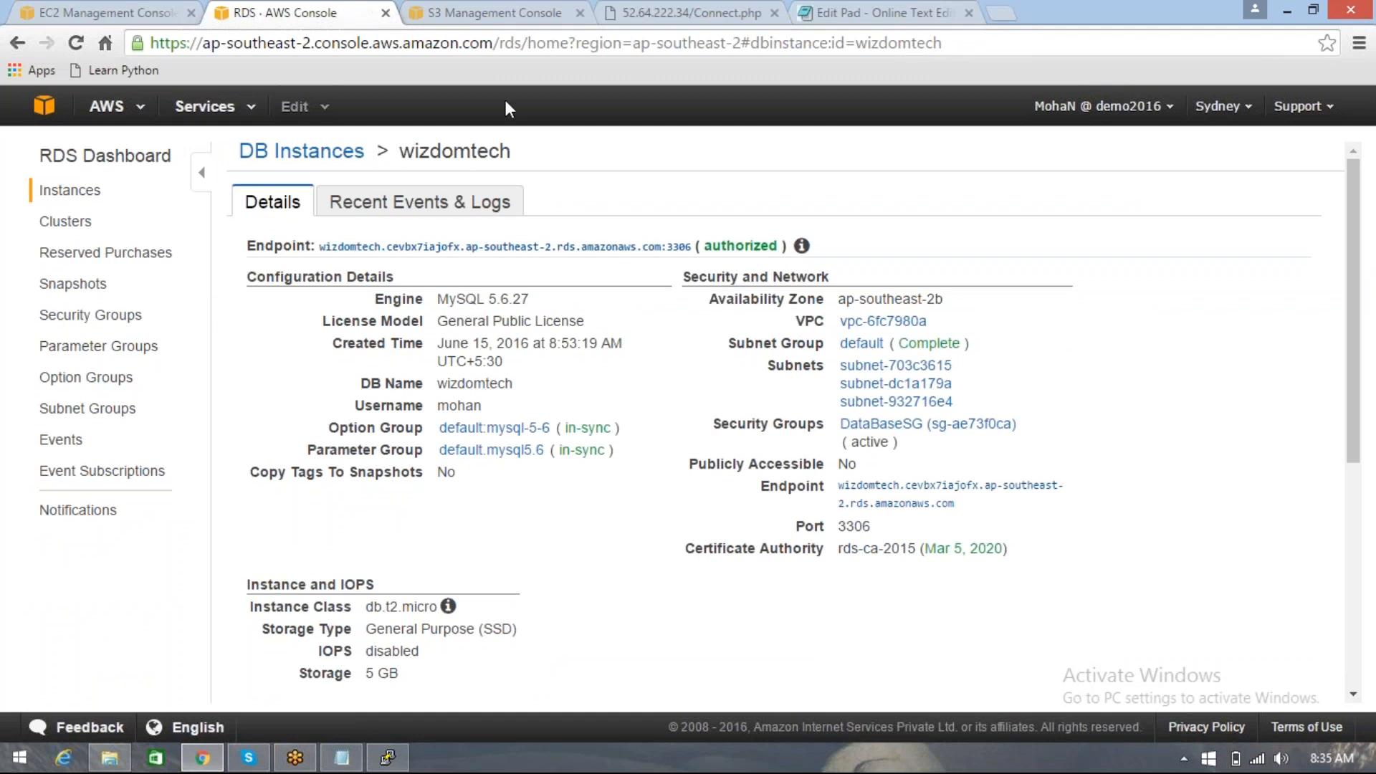
pyautogui.click(949, 430)
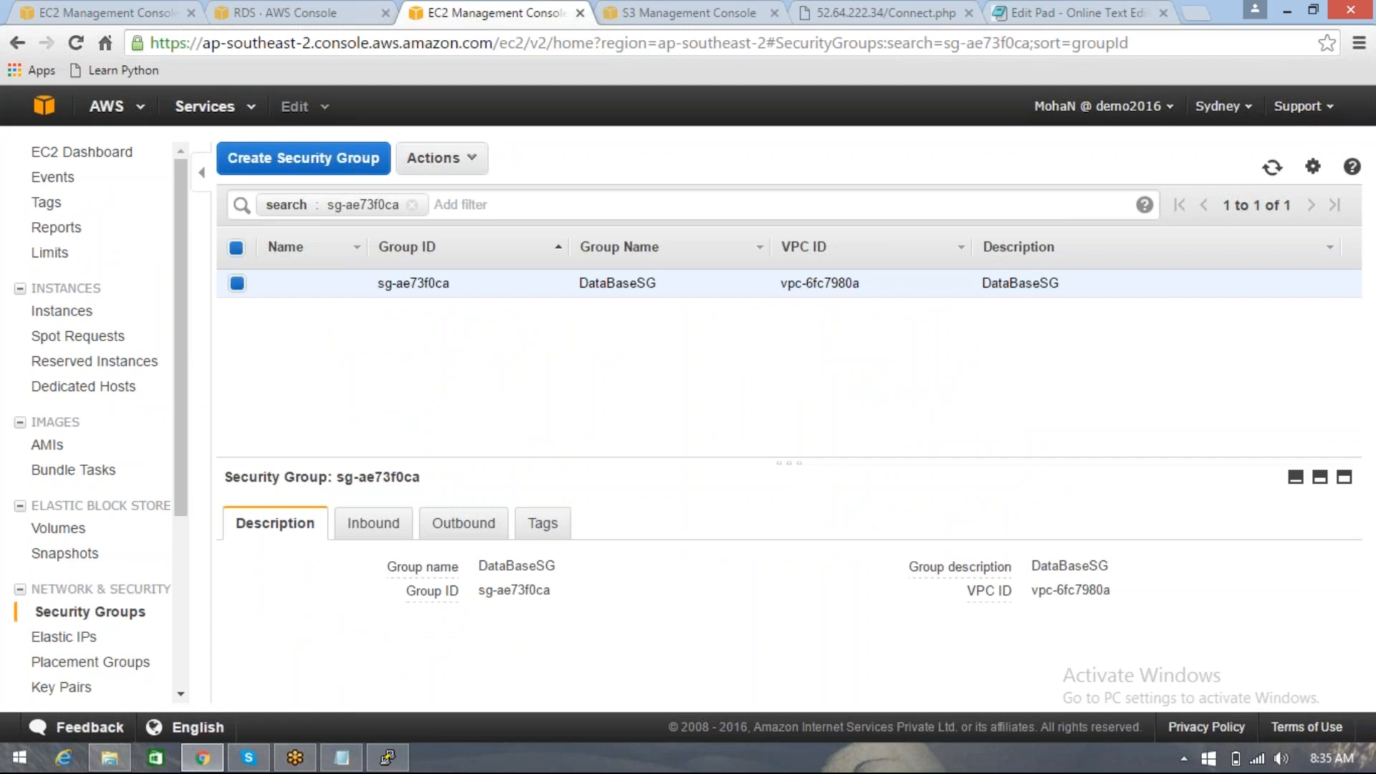
pyautogui.click(374, 523)
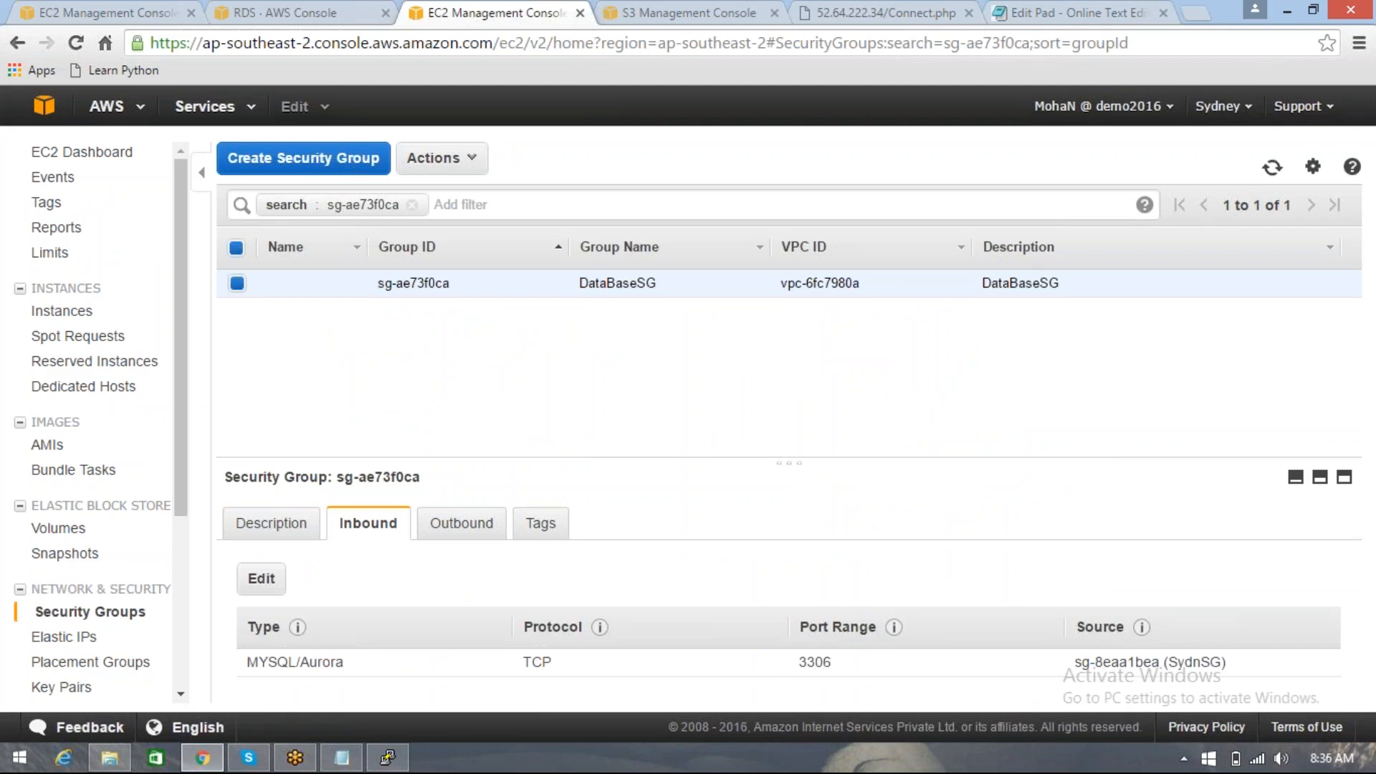
pyautogui.click(581, 12)
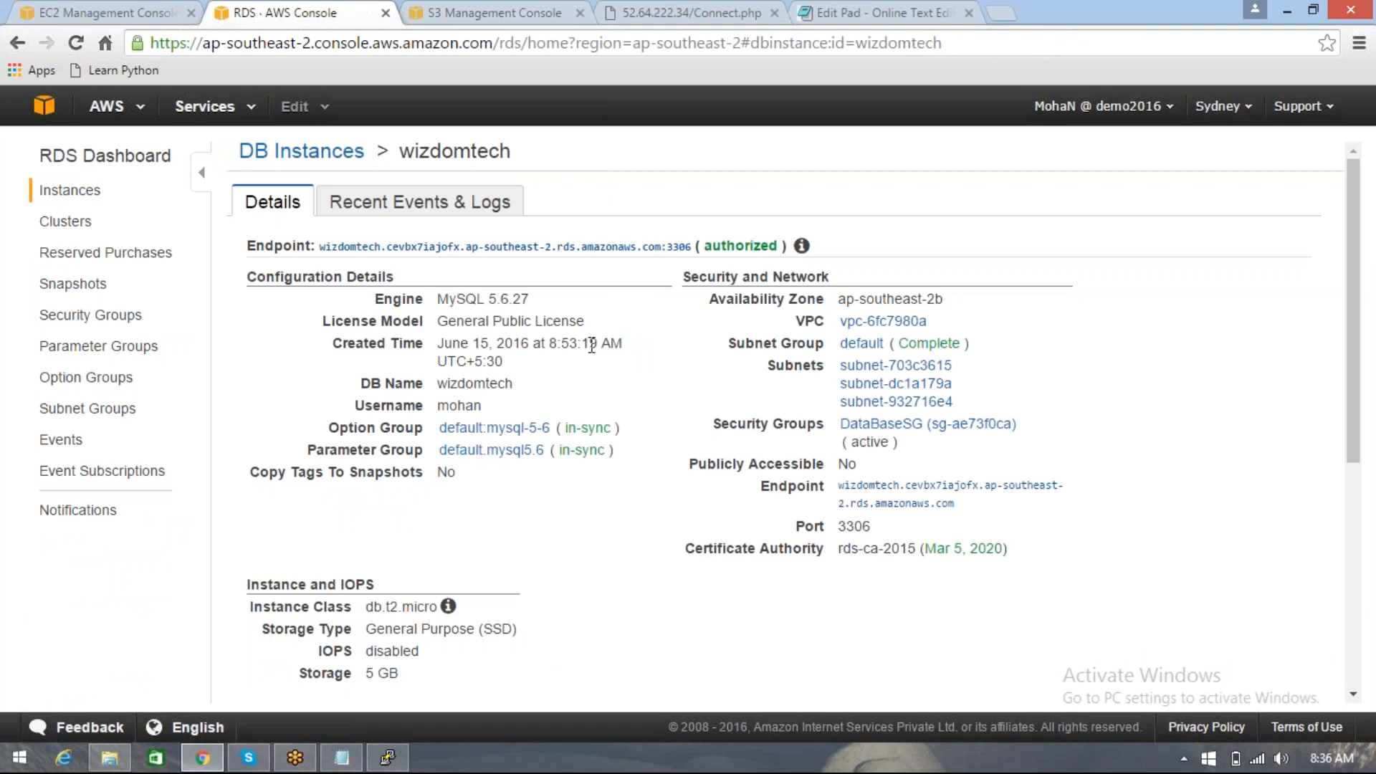
pyautogui.doubleClick(469, 405)
# Step: Switch to the terminal, clear the screen and open Connect.php in vi
pyautogui.click(386, 762)
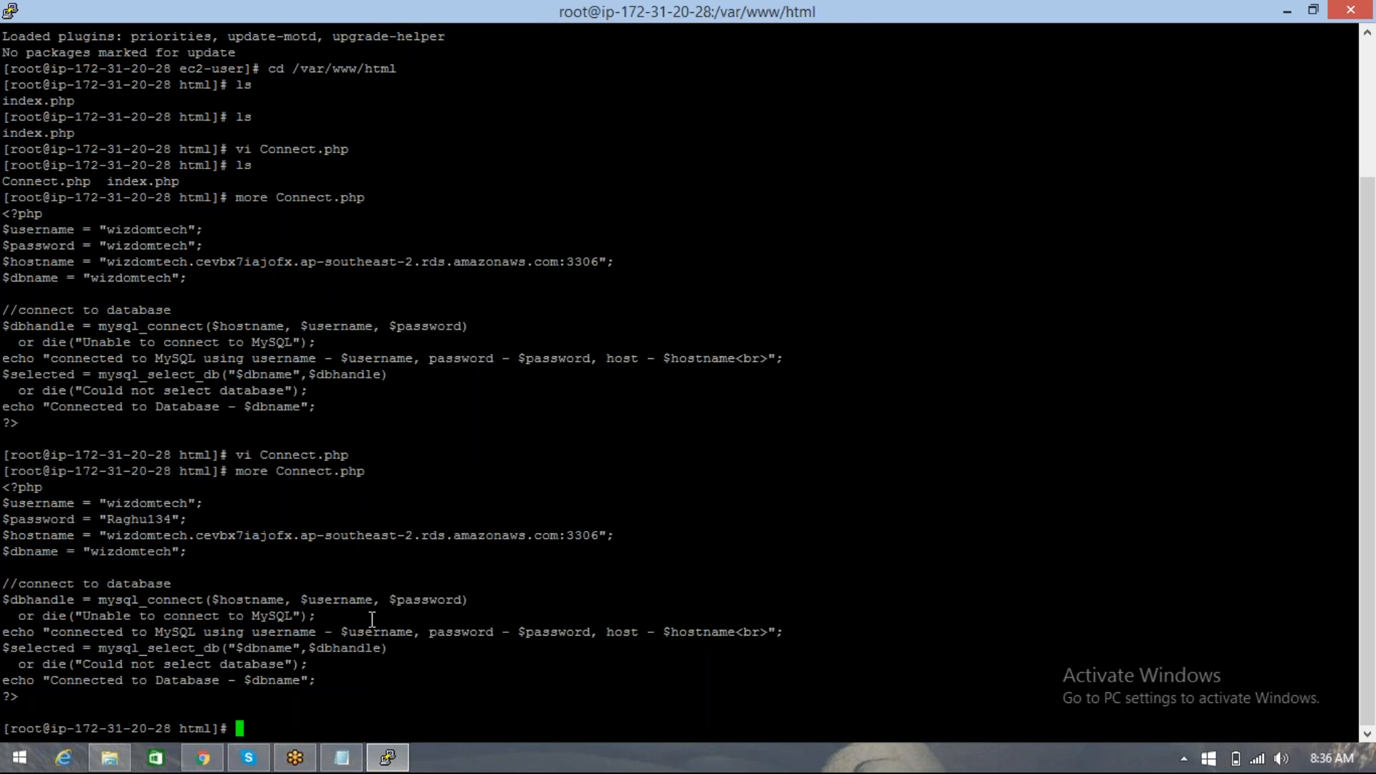
pyautogui.write('clrea')
pyautogui.press('BackSpace')
pyautogui.press('BackSpace')
pyautogui.press('BackSpace')
pyautogui.write('ear')
pyautogui.press('Return')
pyautogui.write('vi')
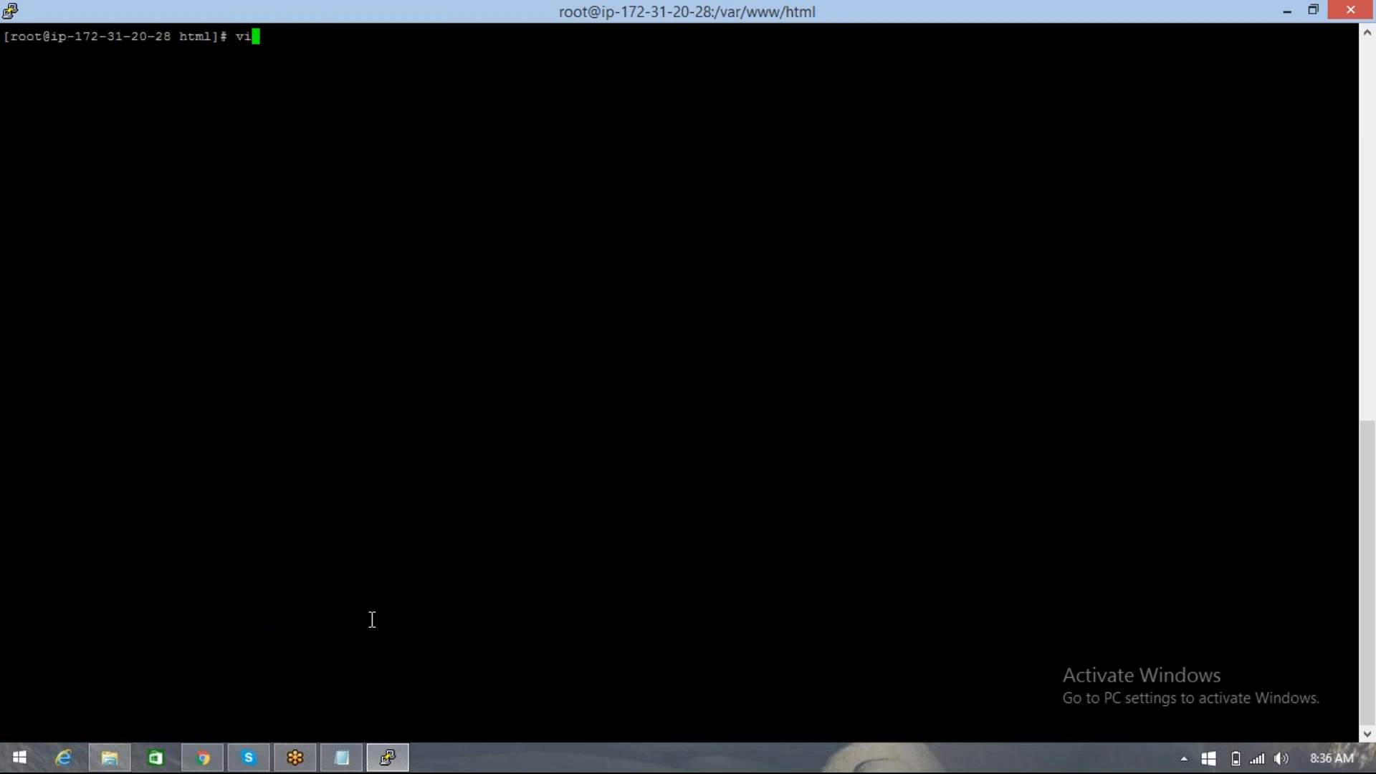
pyautogui.write(' Con')
pyautogui.press('Tab')
pyautogui.press('Return')
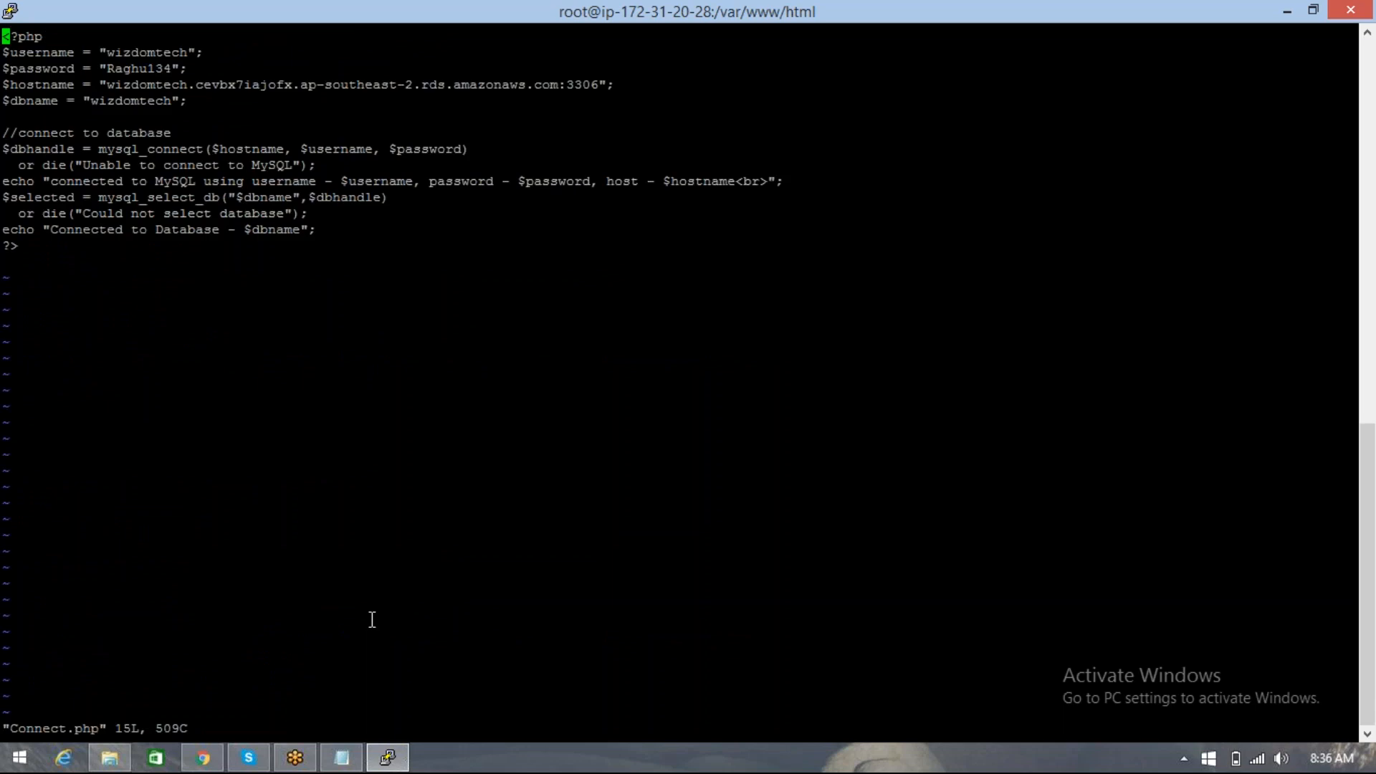
# Step: Replace the $username value in Connect.php with the wizdomtech DB instance's username, then save the file and exit vi
pyautogui.press('Down')
pyautogui.press('Down')
pyautogui.press('Up')
pyautogui.press('Right')
pyautogui.press('Right')
pyautogui.press('Right')
pyautogui.press('Right')
pyautogui.press('Right')
pyautogui.press('Right')
pyautogui.press('Right')
pyautogui.press('Right')
pyautogui.press('Right')
pyautogui.press('Right')
pyautogui.press('Right')
pyautogui.press('Right')
pyautogui.press('Right')
pyautogui.press('Right')
pyautogui.press('Right')
pyautogui.press('Right')
pyautogui.press('Right')
pyautogui.press('Right')
pyautogui.press('Right')
pyautogui.press('Right')
pyautogui.press('Right')
pyautogui.press('Right')
pyautogui.press('Right')
pyautogui.press('i')
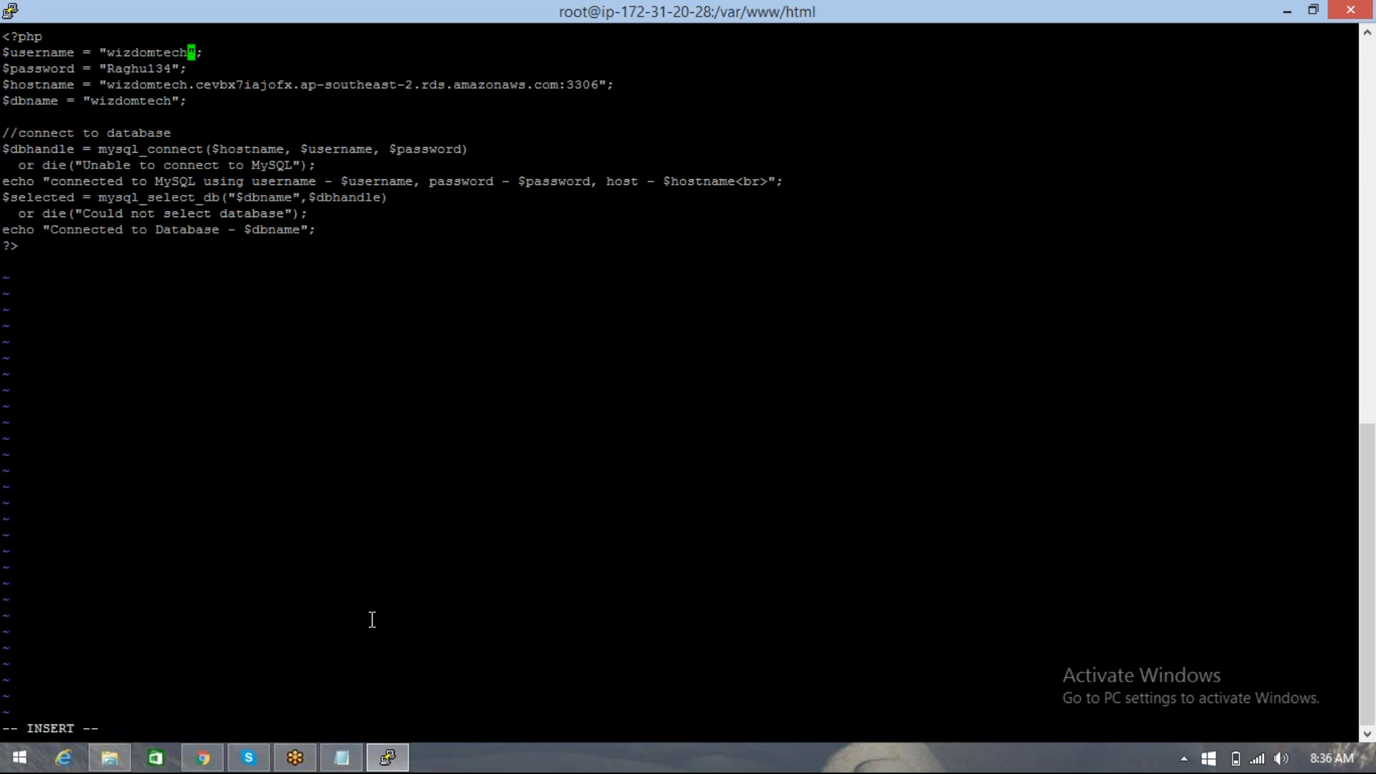
pyautogui.press('BackSpace')
pyautogui.press('BackSpace')
pyautogui.press('BackSpace')
pyautogui.press('BackSpace')
pyautogui.press('BackSpace')
pyautogui.press('BackSpace')
pyautogui.press('BackSpace')
pyautogui.press('BackSpace')
pyautogui.press('BackSpace')
pyautogui.press('BackSpace')
pyautogui.write('mohan')
pyautogui.press('Right')
pyautogui.press('Right')
pyautogui.press('Escape')
pyautogui.write(':')
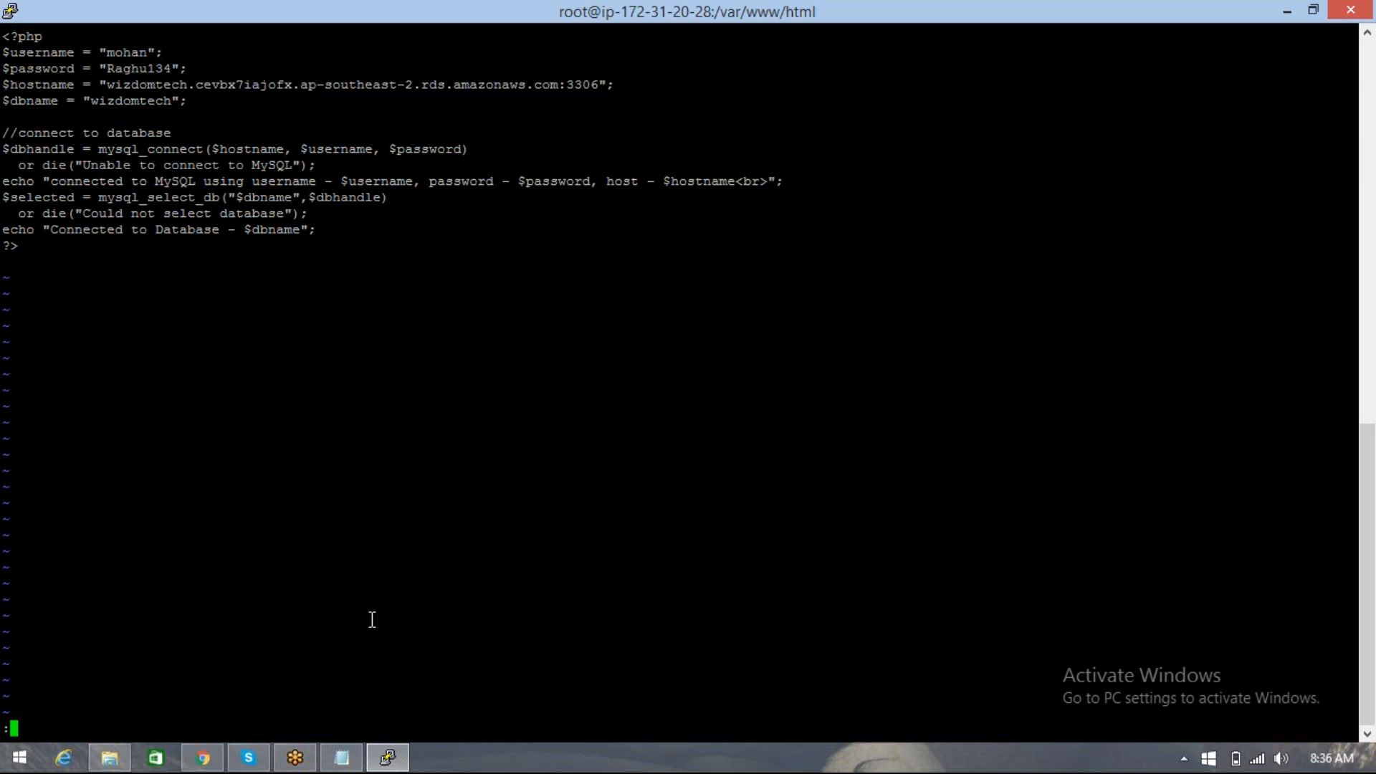
pyautogui.write('wq!')
pyautogui.press('Return')
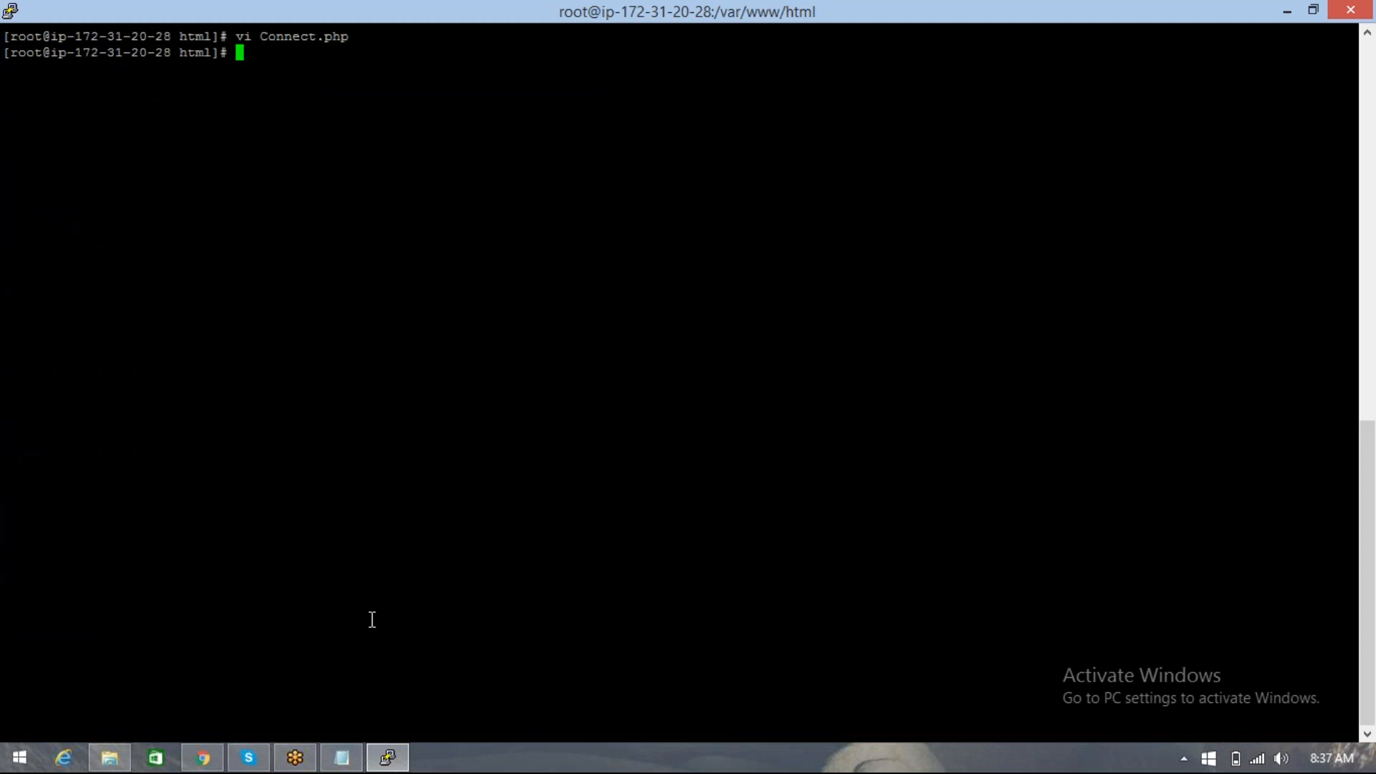
# Step: Print the contents of Connect.php with more to check the edited username
pyautogui.write('more Co')
pyautogui.press('Tab')
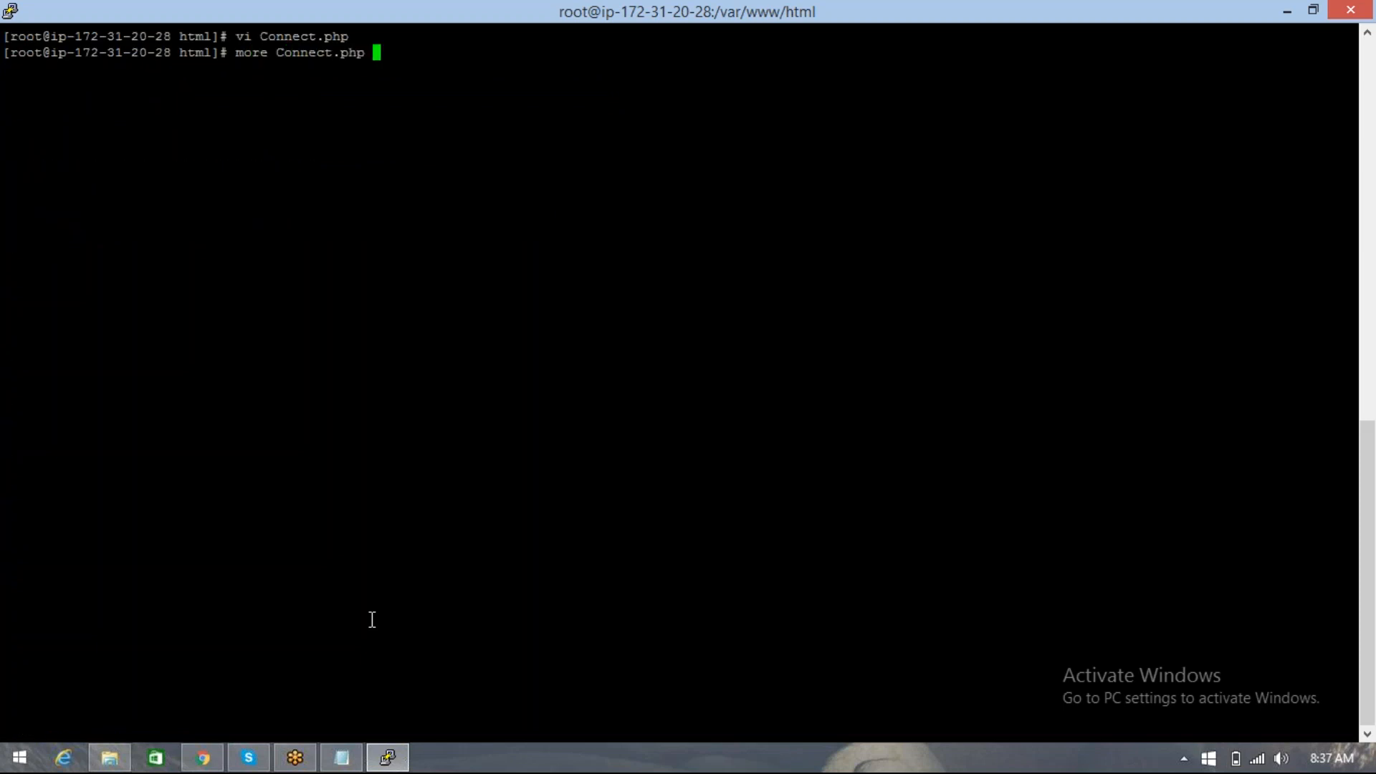
pyautogui.press('Return')
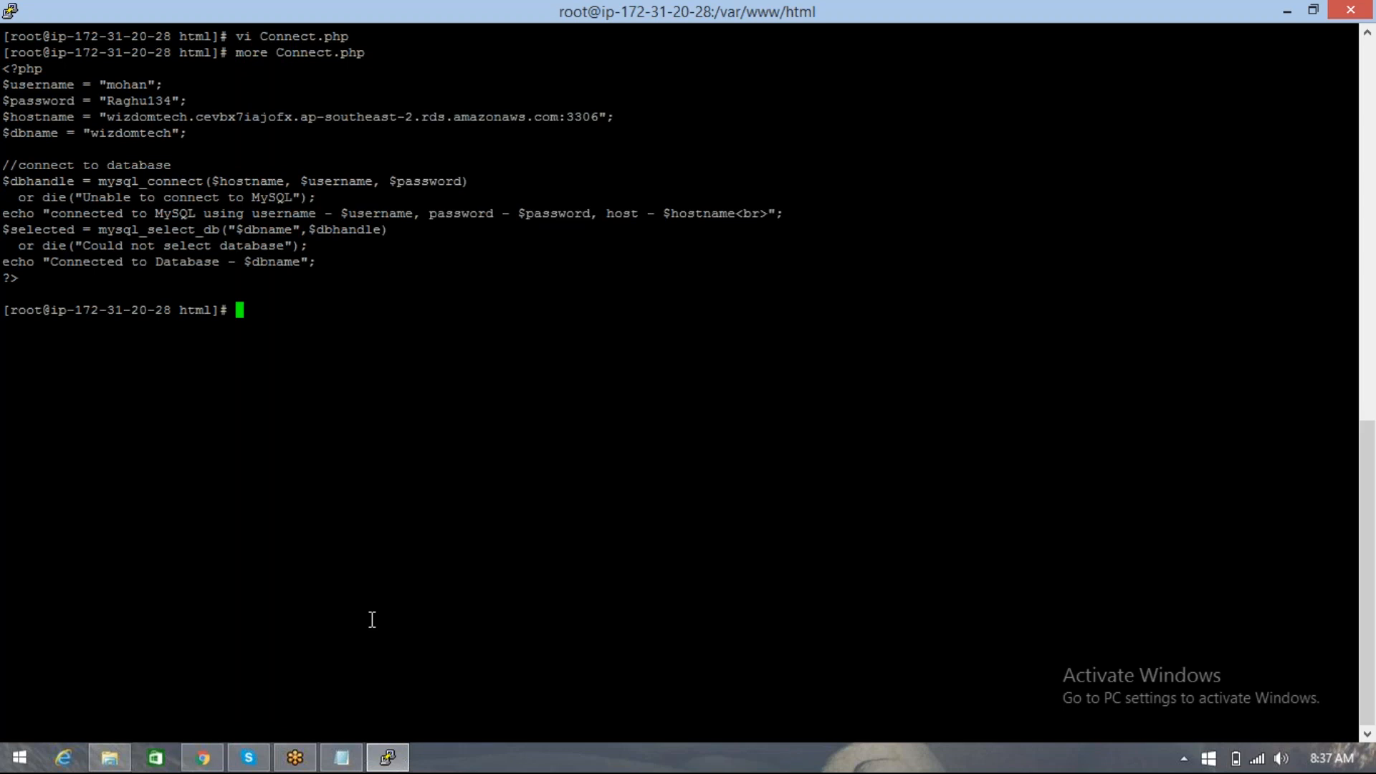
# Step: Switch to the browser and reload the Connect.php page to test the connection with the new username
pyautogui.moveTo(349, 767)
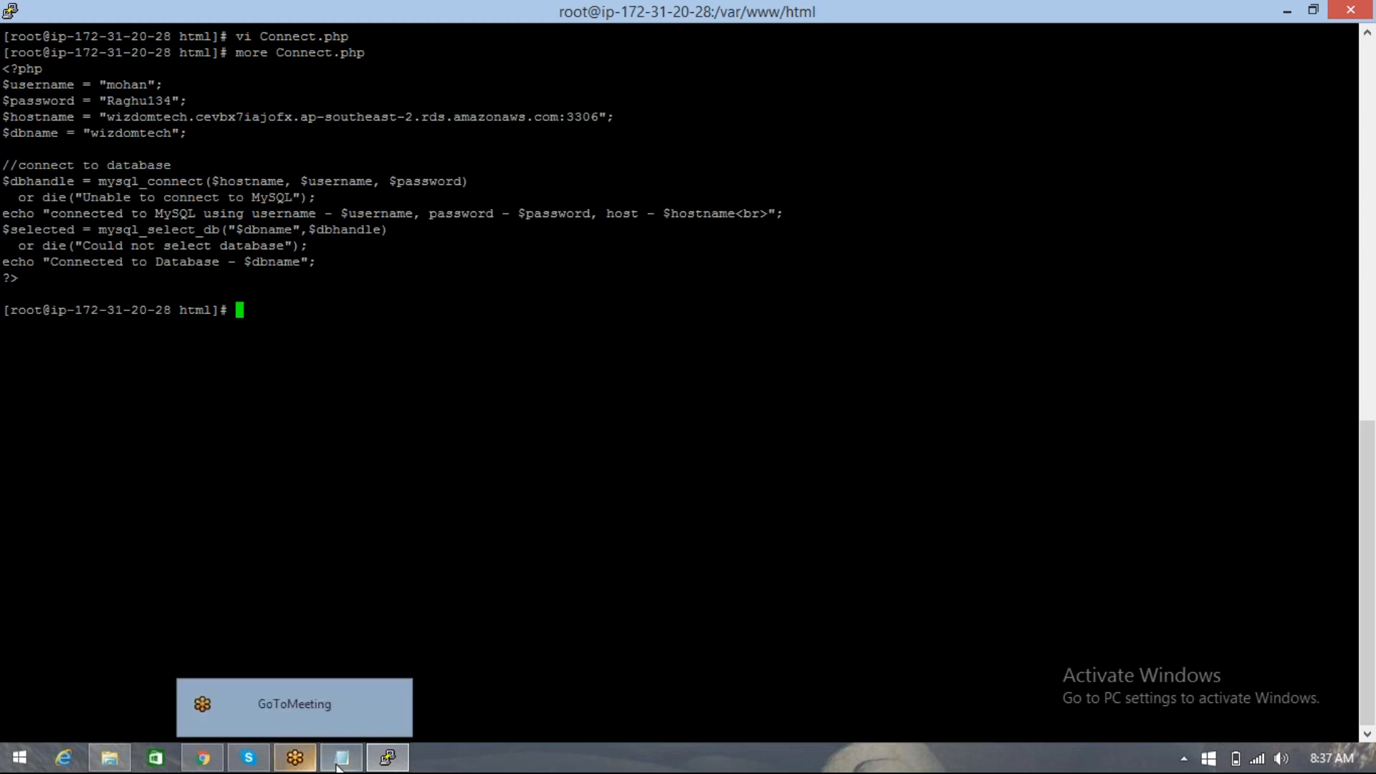
pyautogui.click(209, 764)
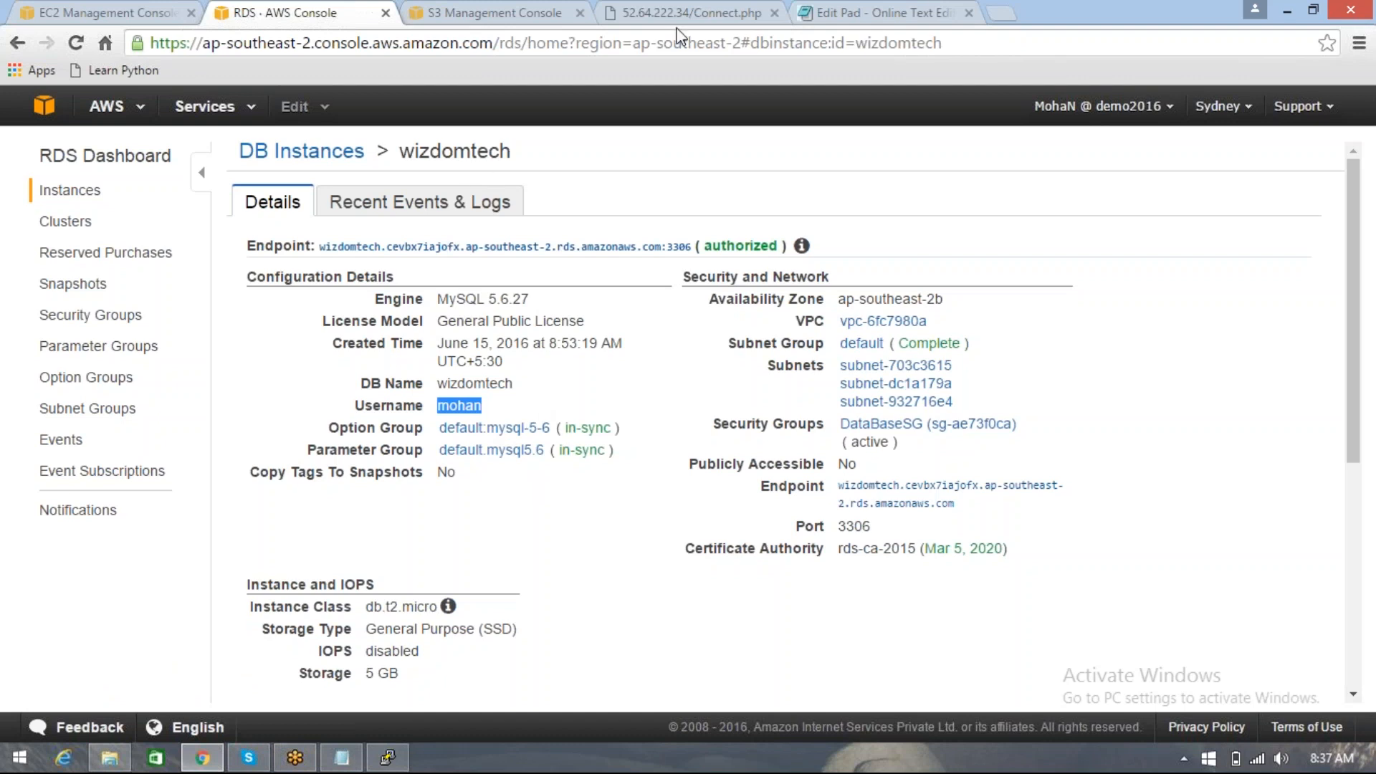
pyautogui.click(687, 13)
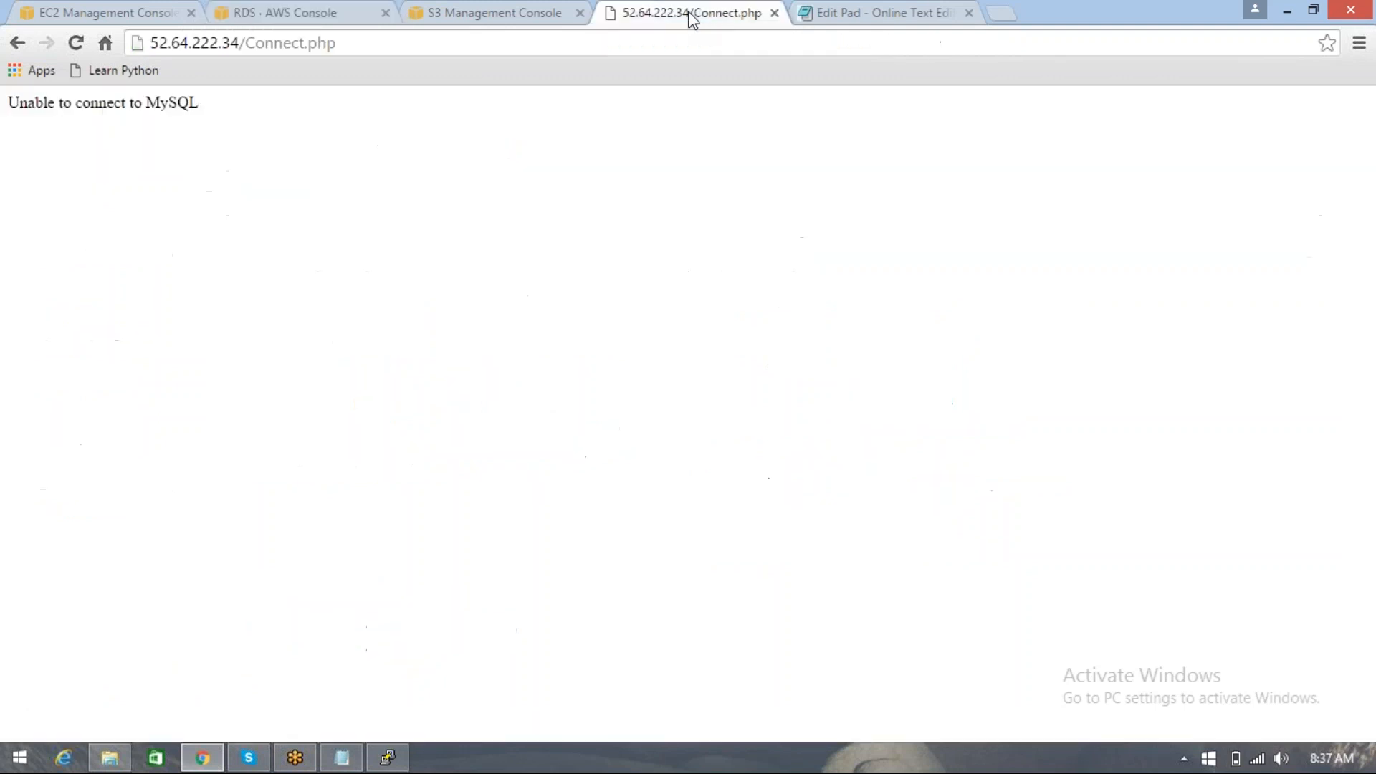
pyautogui.click(79, 46)
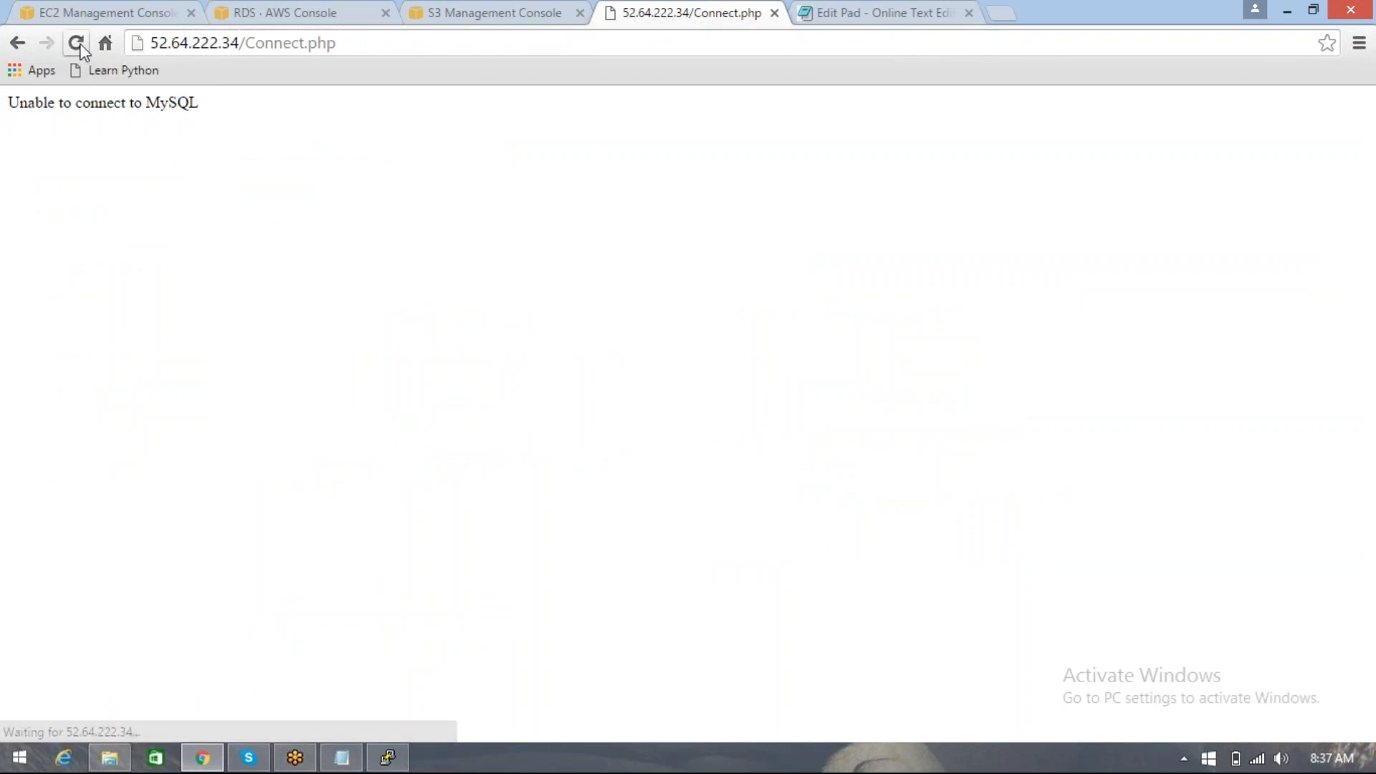
pyautogui.click(76, 45)
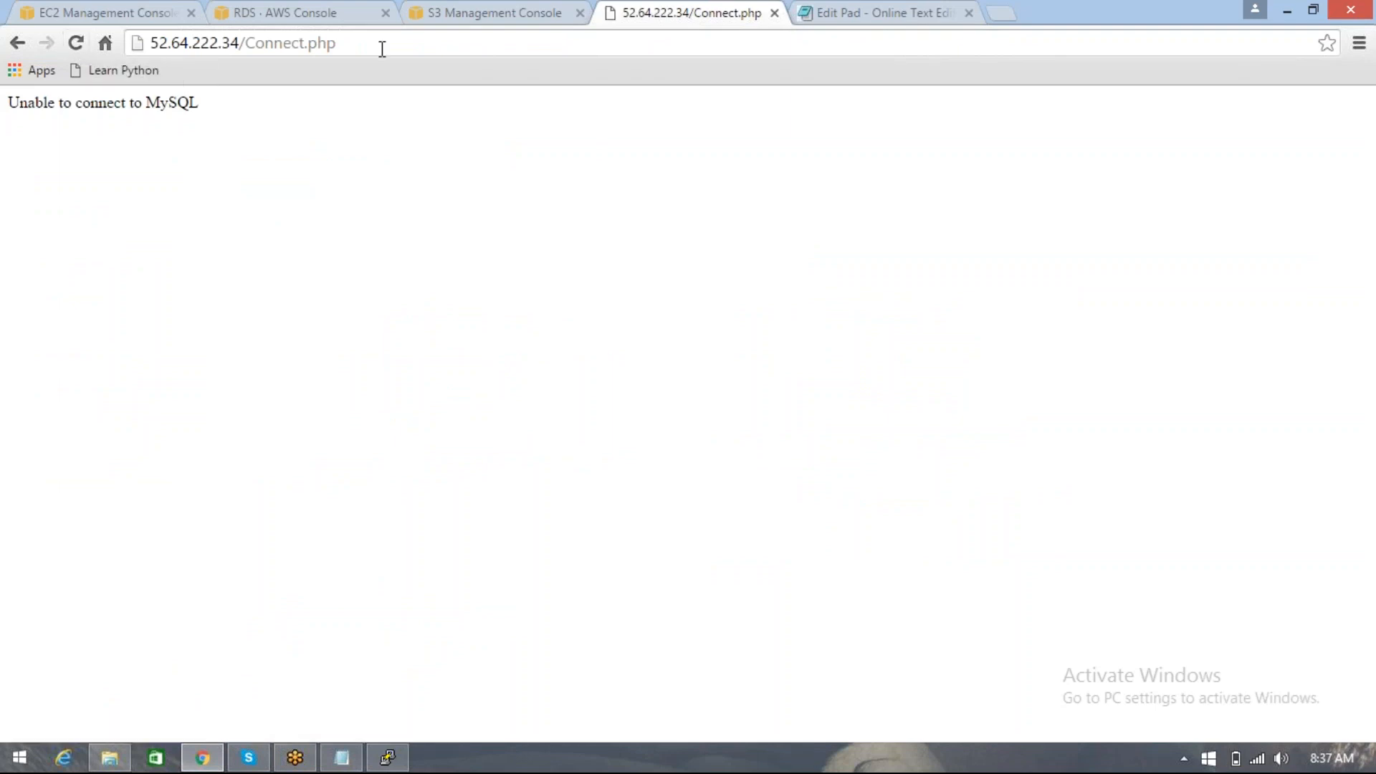
# Step: Review the SydnSG inbound rules and the wizdomtech DB instance details, and reload the Connect.php page again
pyautogui.click(141, 22)
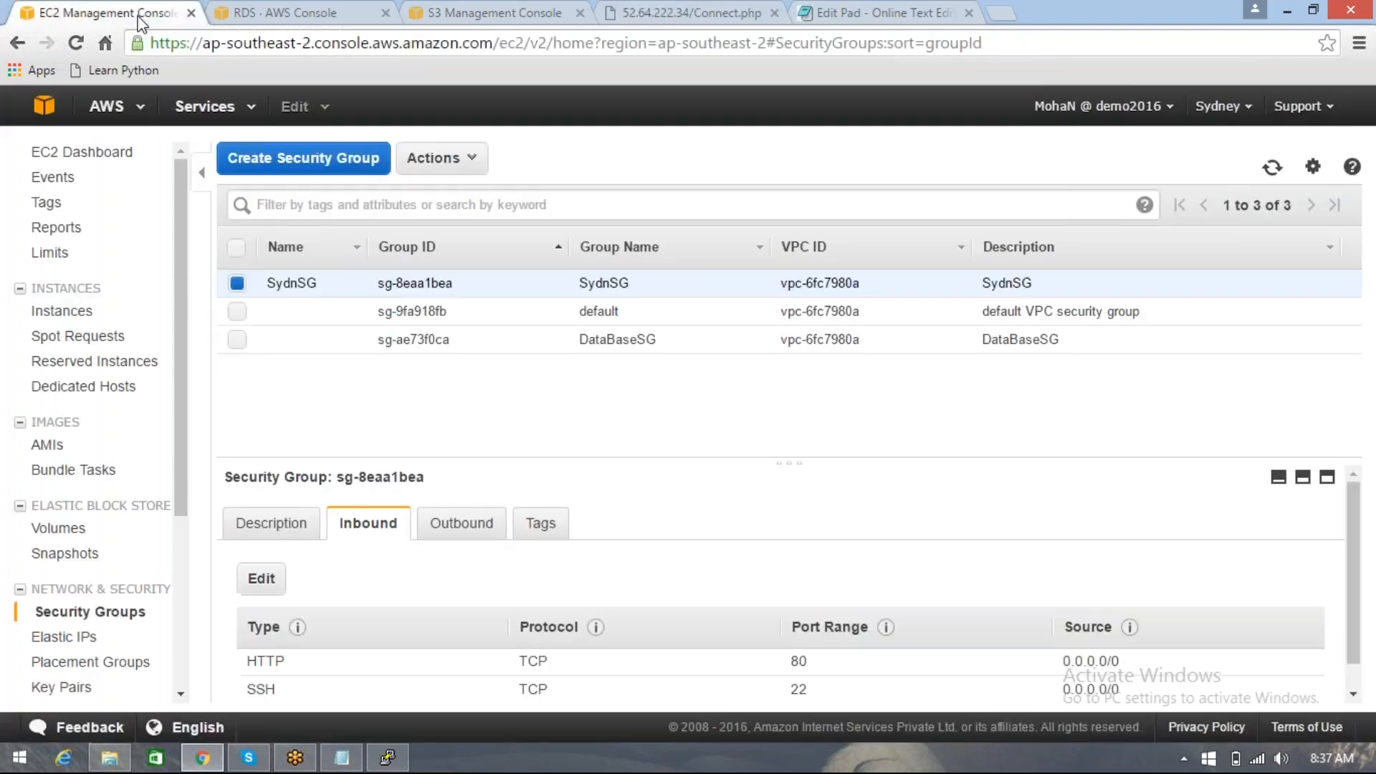
pyautogui.click(311, 7)
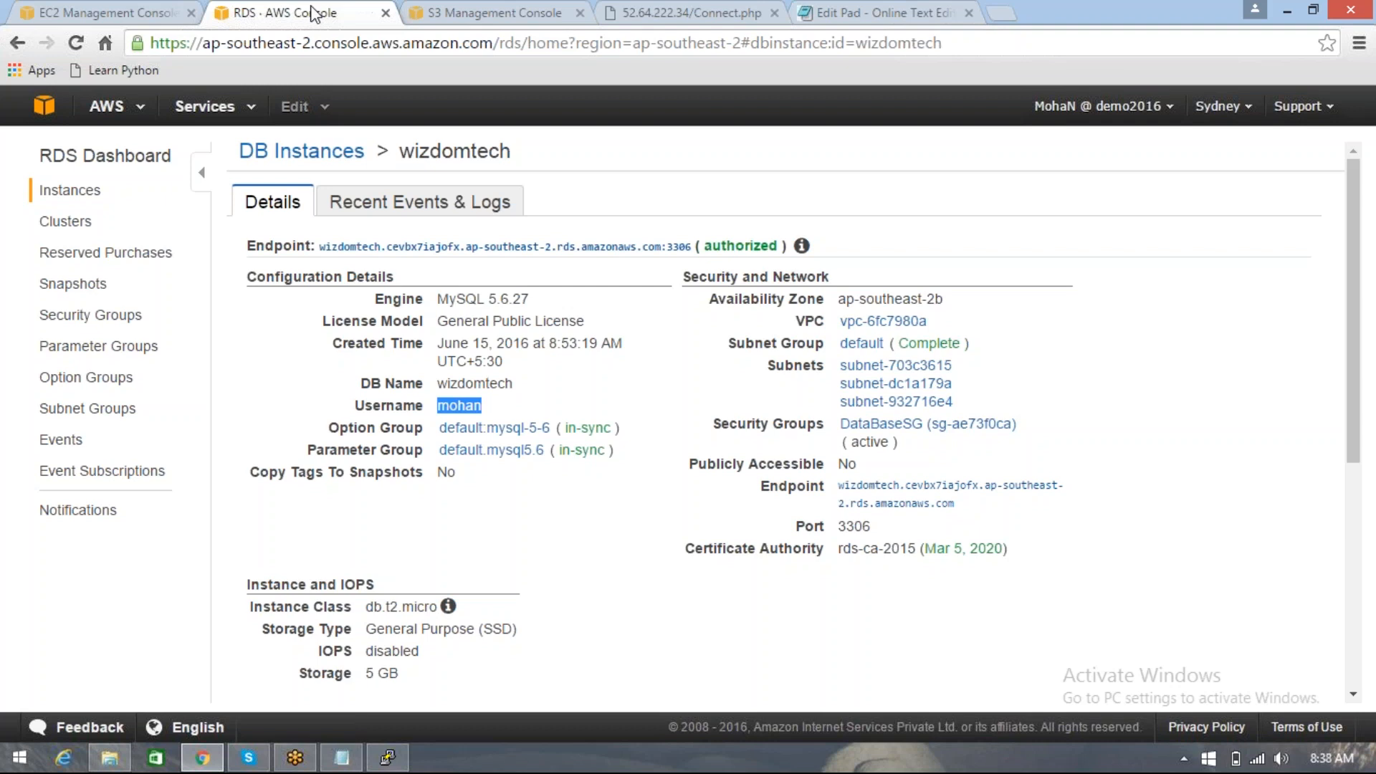
pyautogui.click(644, 22)
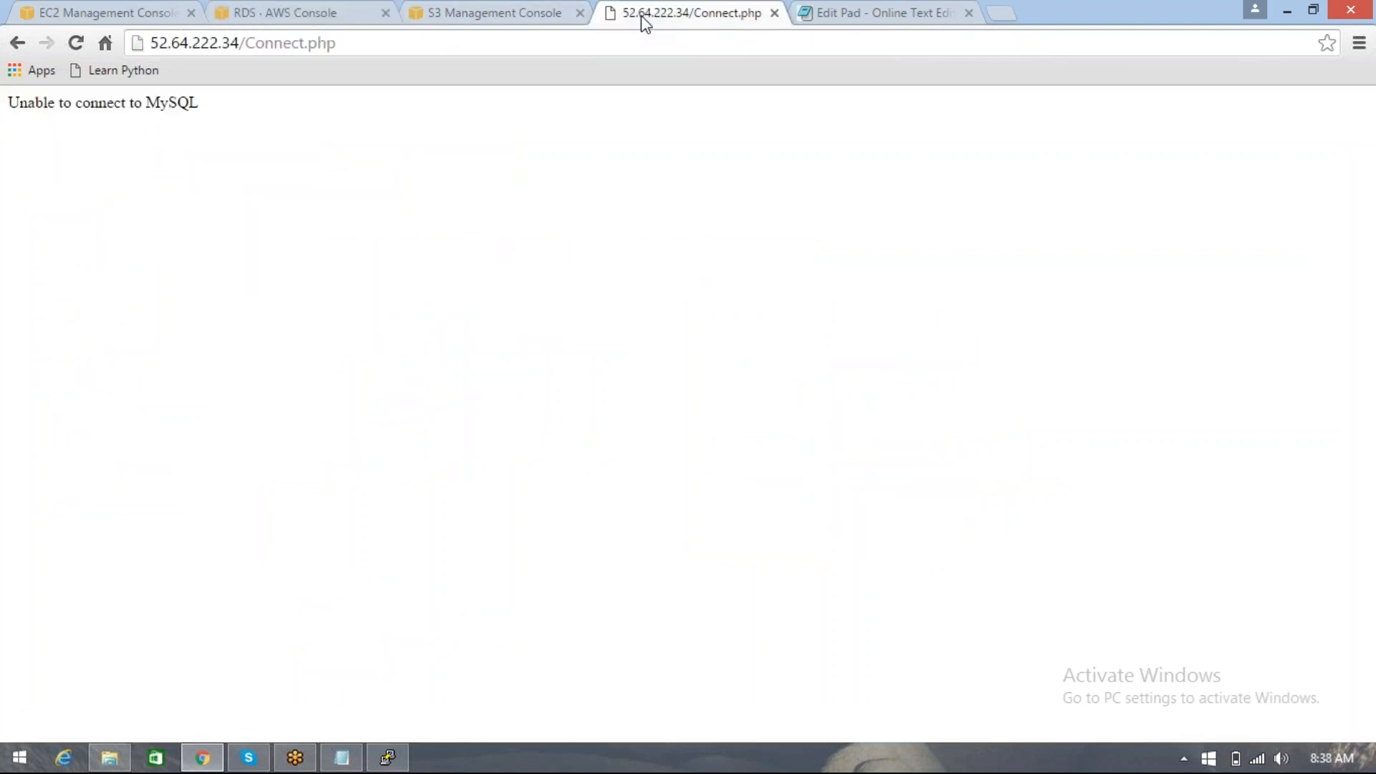
pyautogui.click(76, 45)
# Step: Recheck the Connect.php script in the terminal against the endpoint and credentials details of the wizdomtech DB instance
pyautogui.click(388, 757)
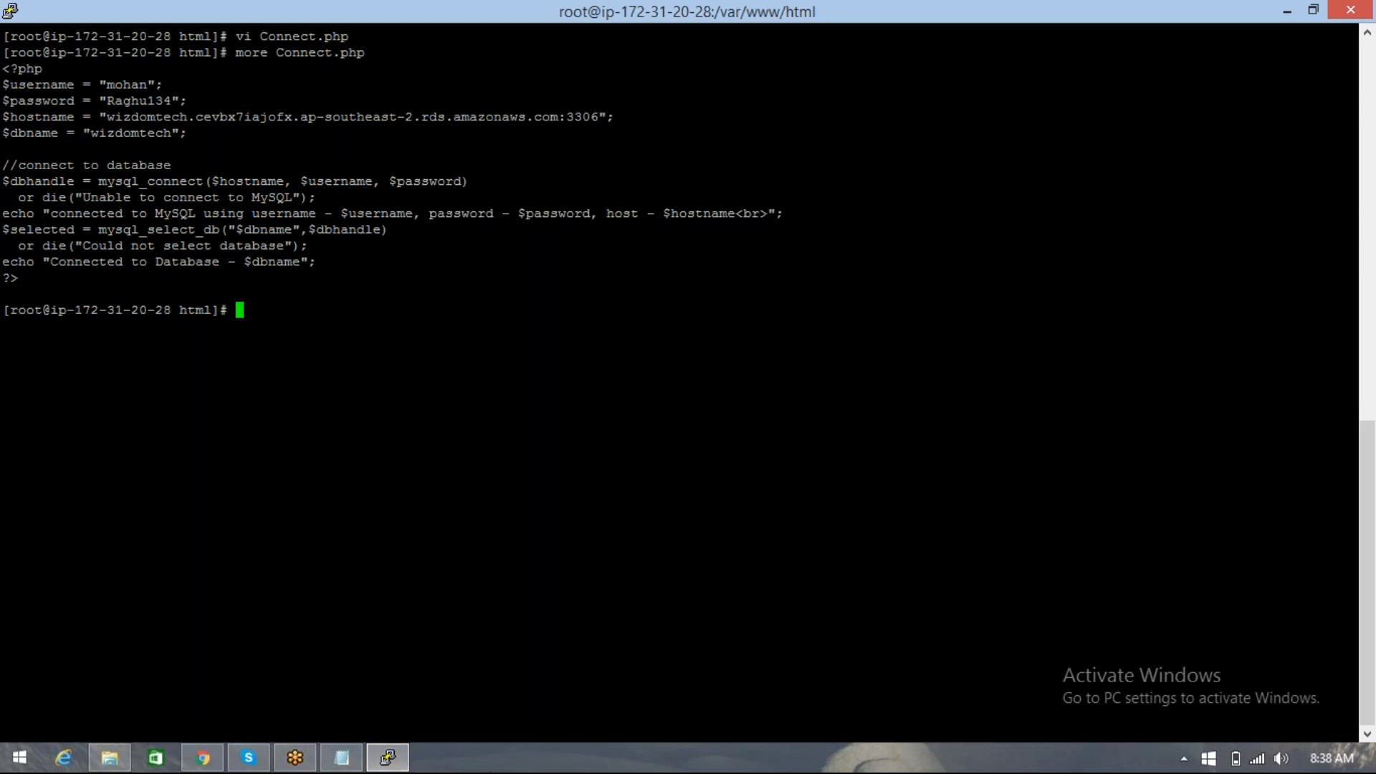
pyautogui.hotkey('alt', 'Tab')
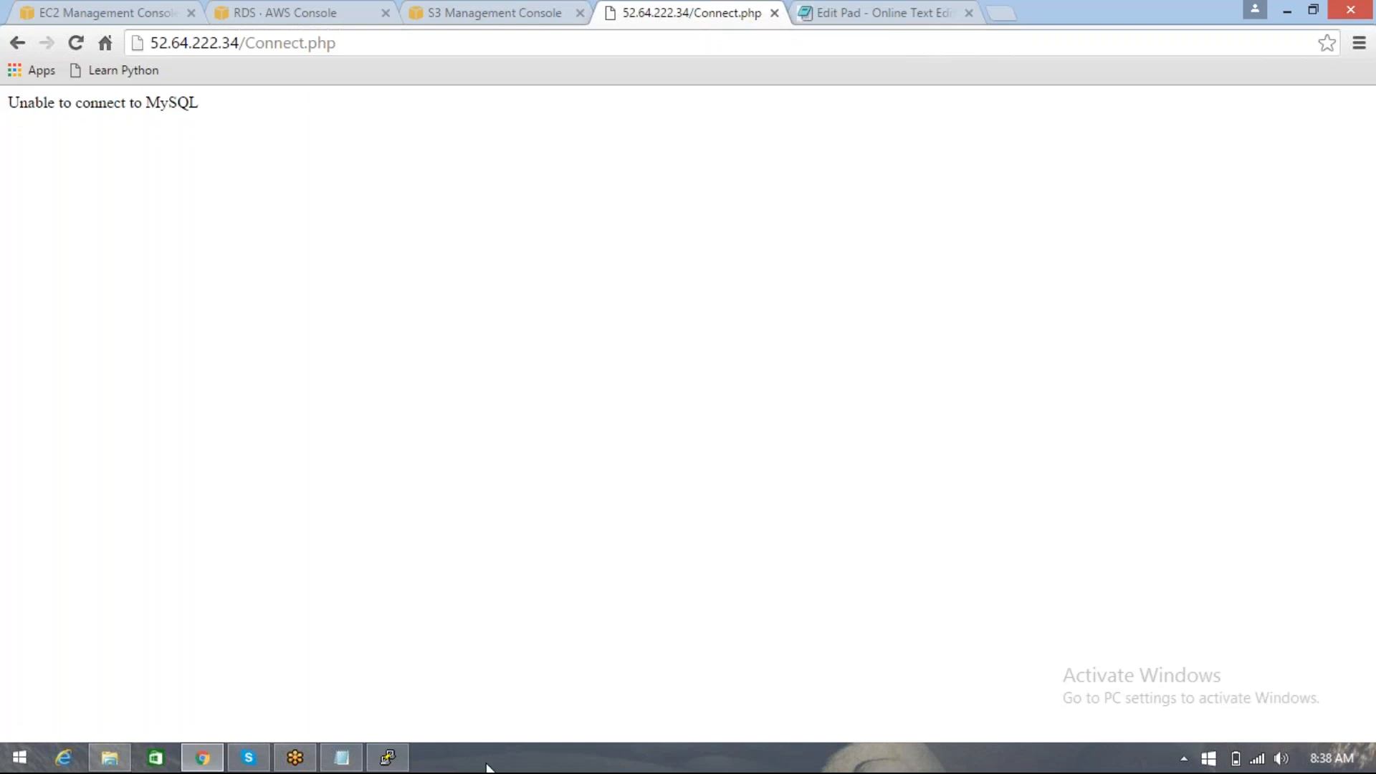
pyautogui.click(304, 15)
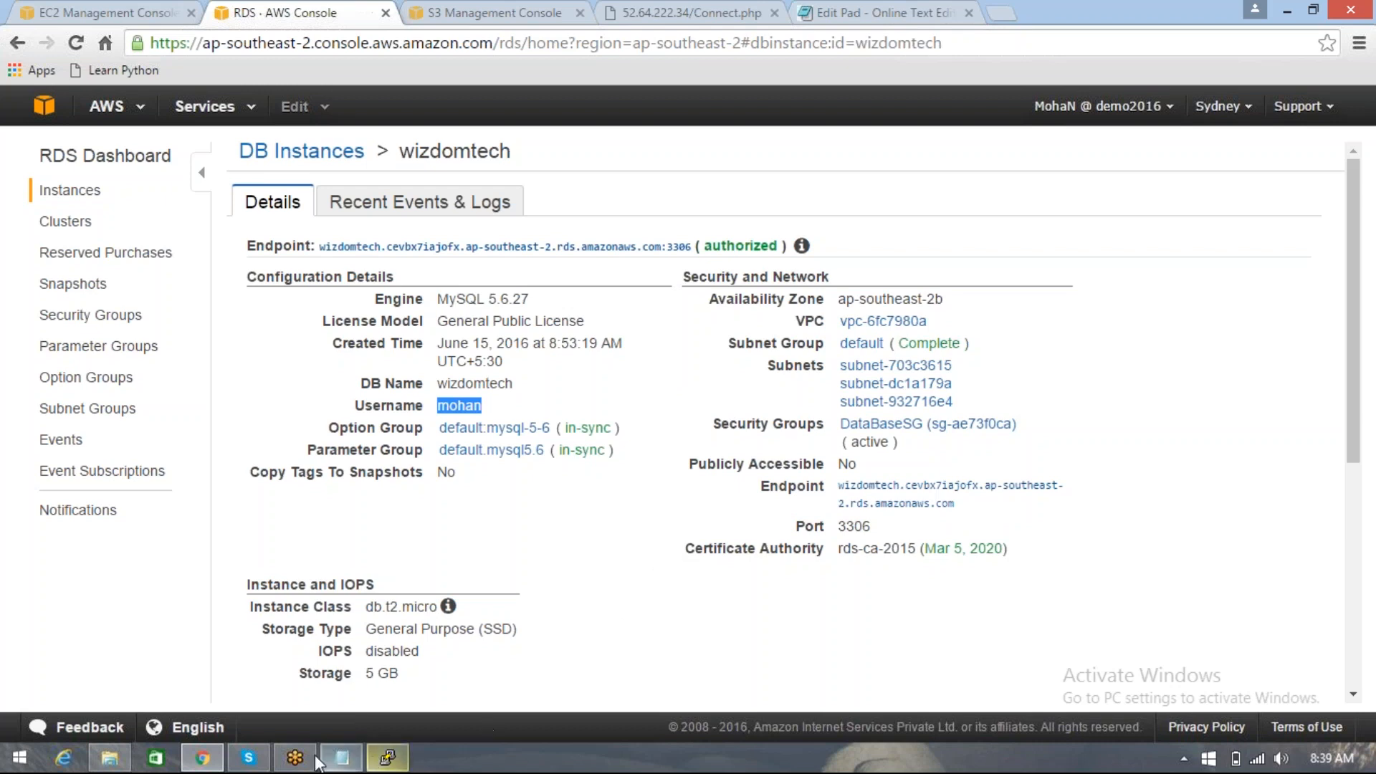
# Step: Open Connect.php in vi from the terminal and try removing the :3306 port from the $hostname value
pyautogui.moveTo(299, 766)
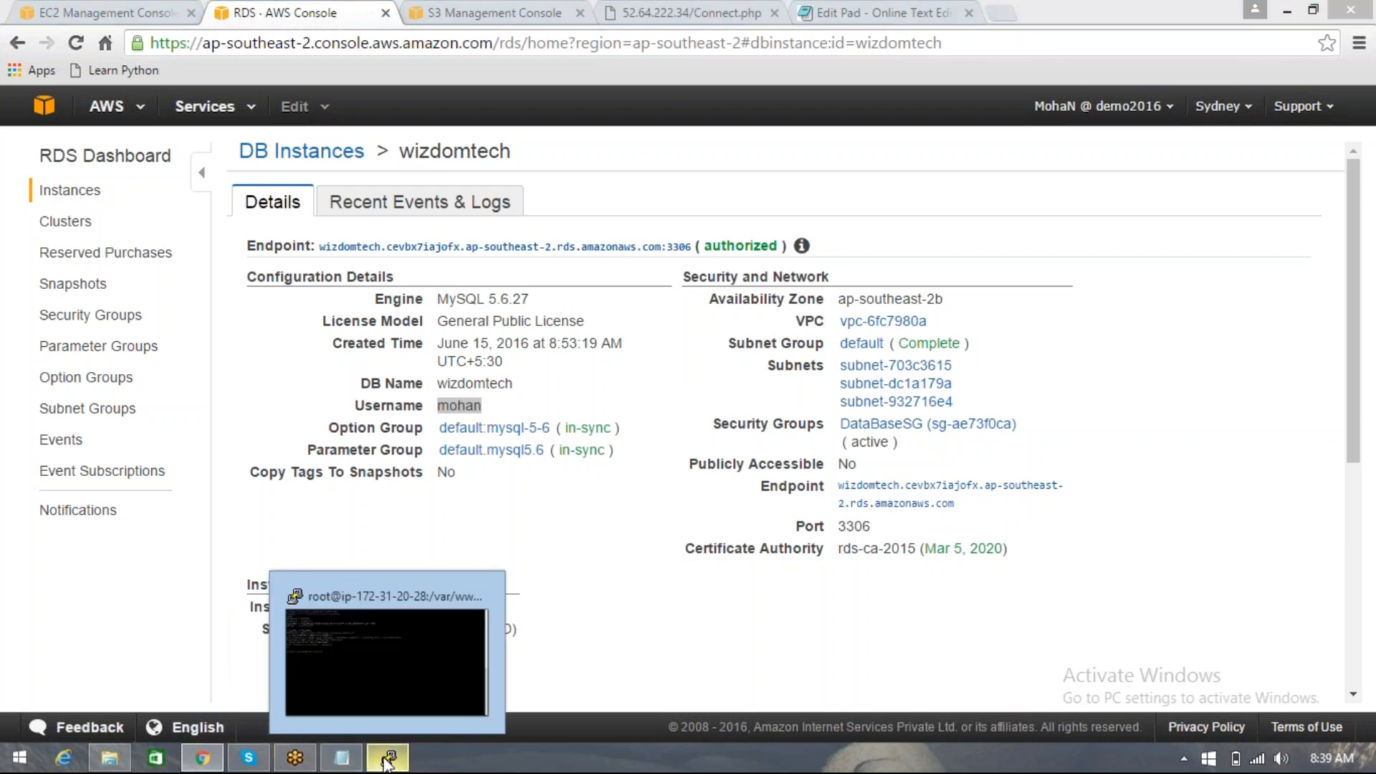
pyautogui.click(388, 758)
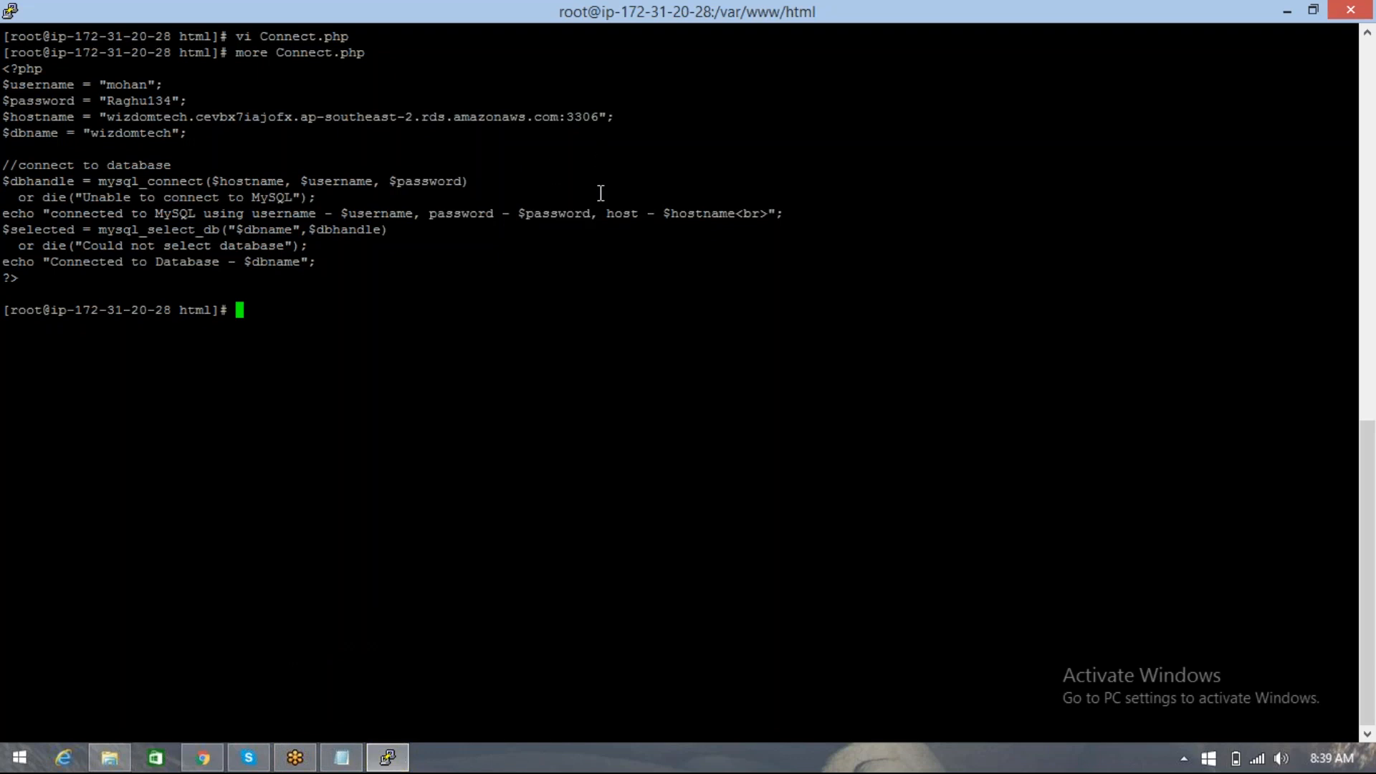
pyautogui.write('vi Con')
pyautogui.press('Tab')
pyautogui.press('Return')
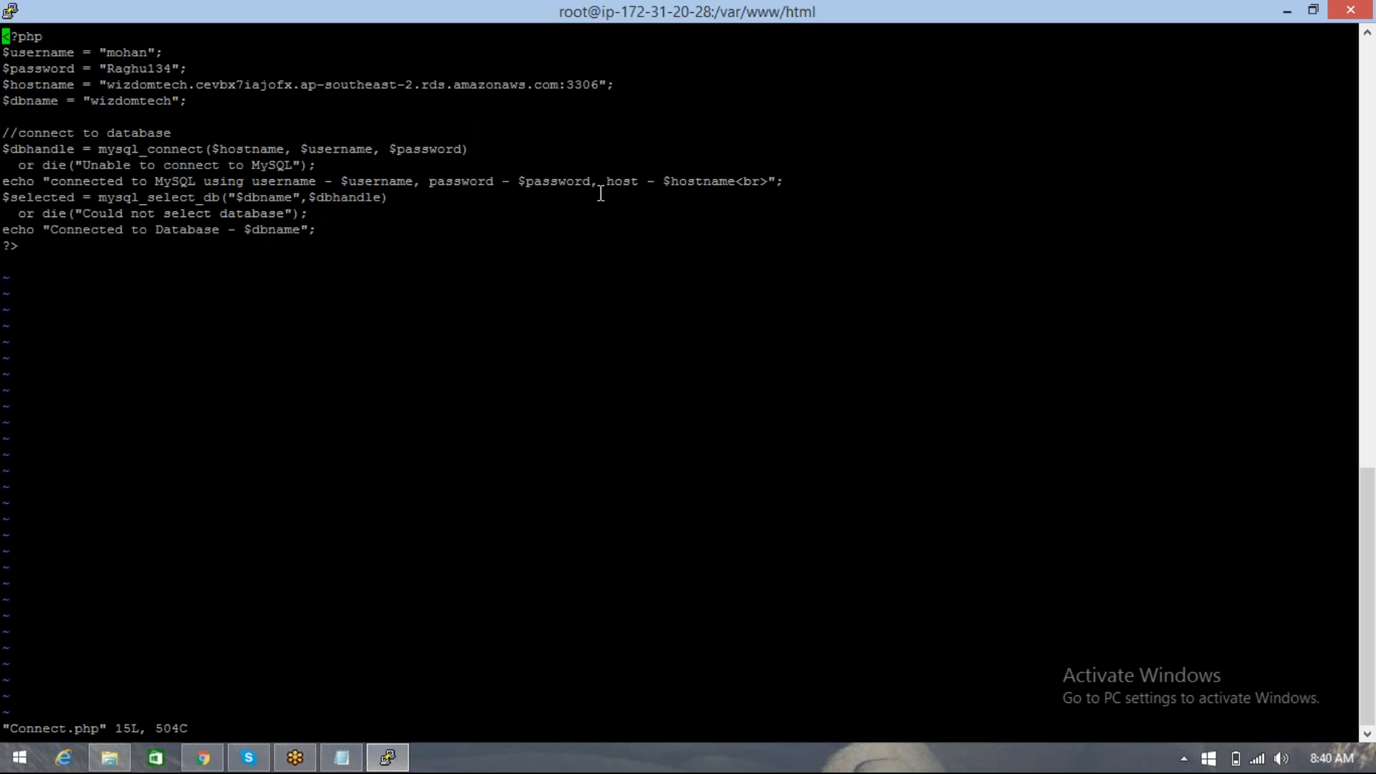
pyautogui.press('Down')
pyautogui.press('Down')
pyautogui.press('Down')
pyautogui.press('End')
pyautogui.press('Left')
pyautogui.press('i')
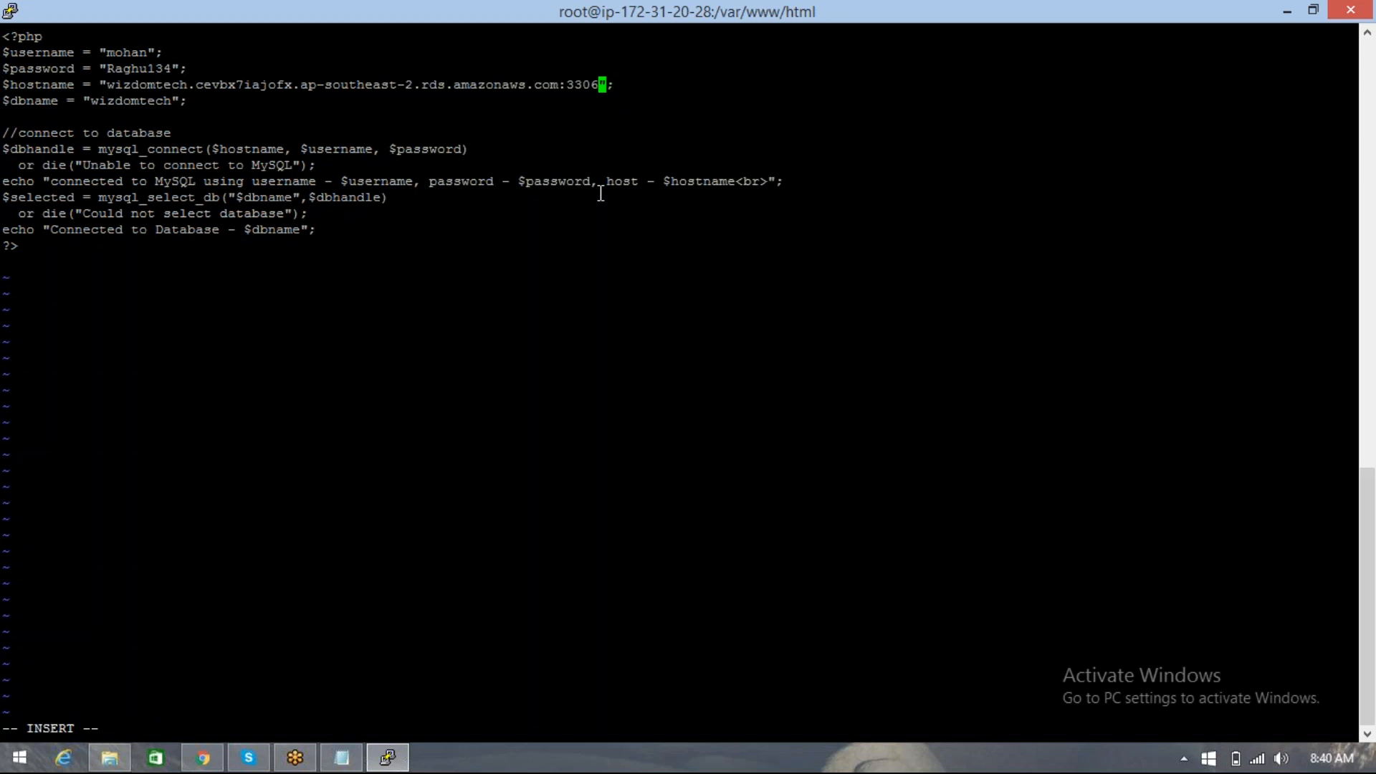
pyautogui.press('BackSpace')
pyautogui.press('BackSpace')
pyautogui.press('BackSpace')
pyautogui.press('BackSpace')
pyautogui.press('BackSpace')
pyautogui.press('Escape')
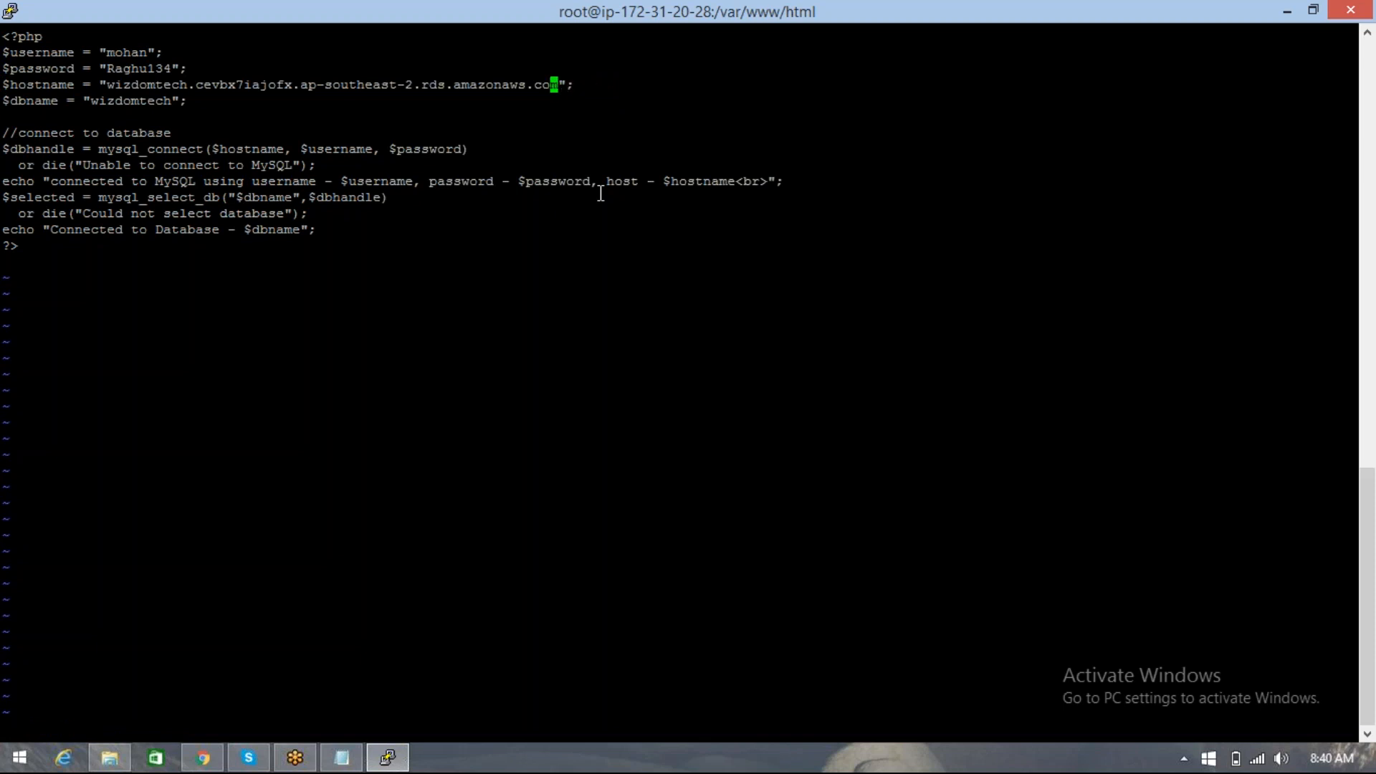
# Step: Quit vi without saving, discarding the change to the $hostname value in Connect.php
pyautogui.hotkey('shift', ':')
pyautogui.write('wq')
pyautogui.press('BackSpace')
pyautogui.press('BackSpace')
pyautogui.write('q!')
pyautogui.press('Return')
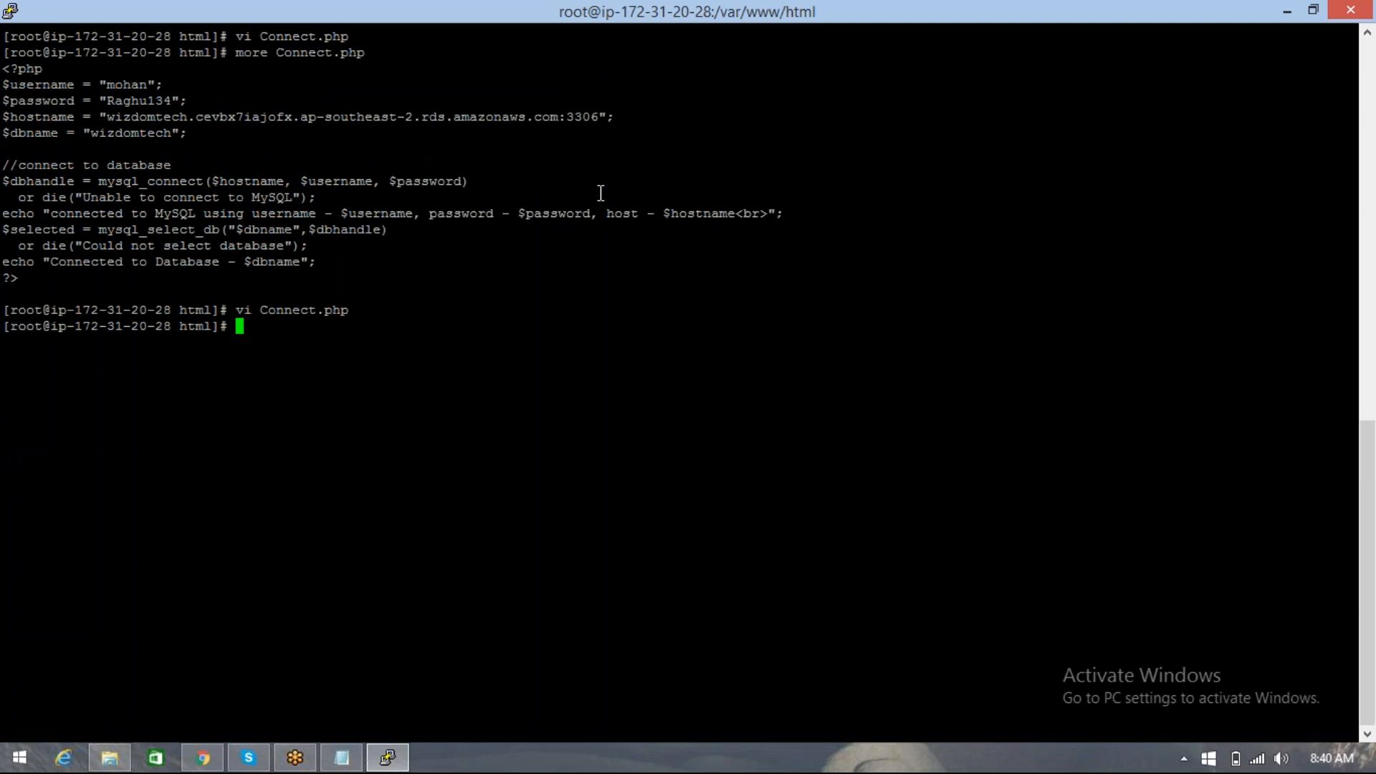
# Step: Display the contents of Connect.php in the terminal to check its $hostname value
pyautogui.write('more Co')
pyautogui.press('Tab')
pyautogui.press('Return')
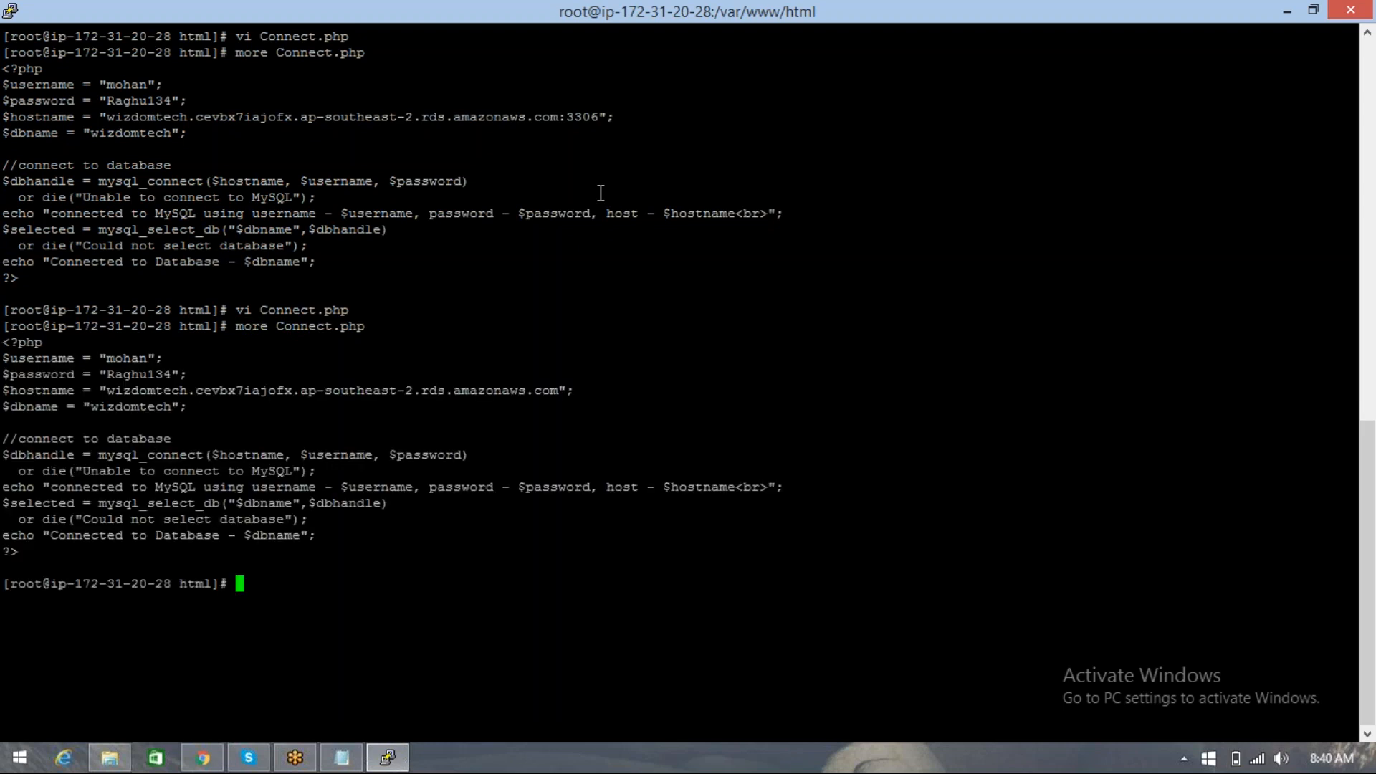
# Step: Switch to the browser, reload the 52.64.222.34/Connect.php page, and check it against the script in the terminal
pyautogui.hotkey('alt', 'Tab')
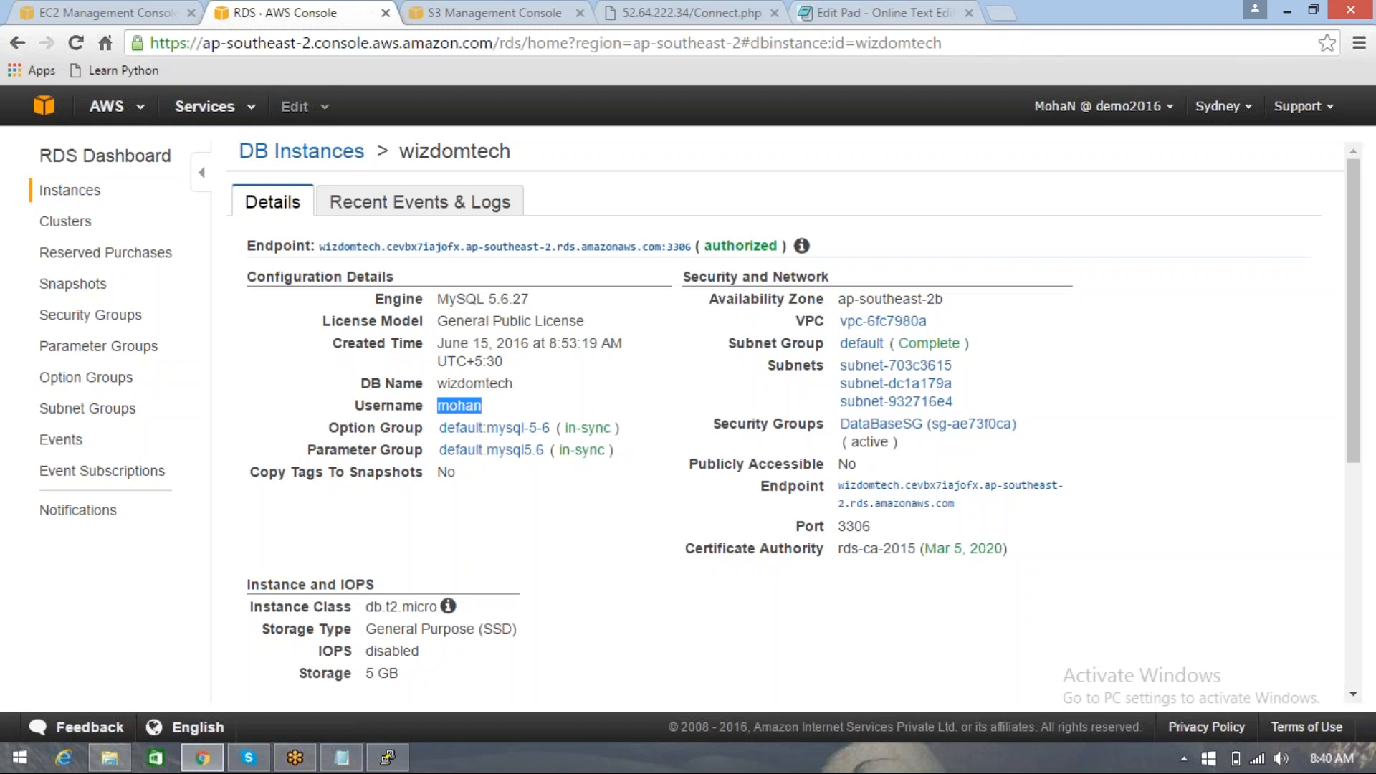
pyautogui.click(699, 12)
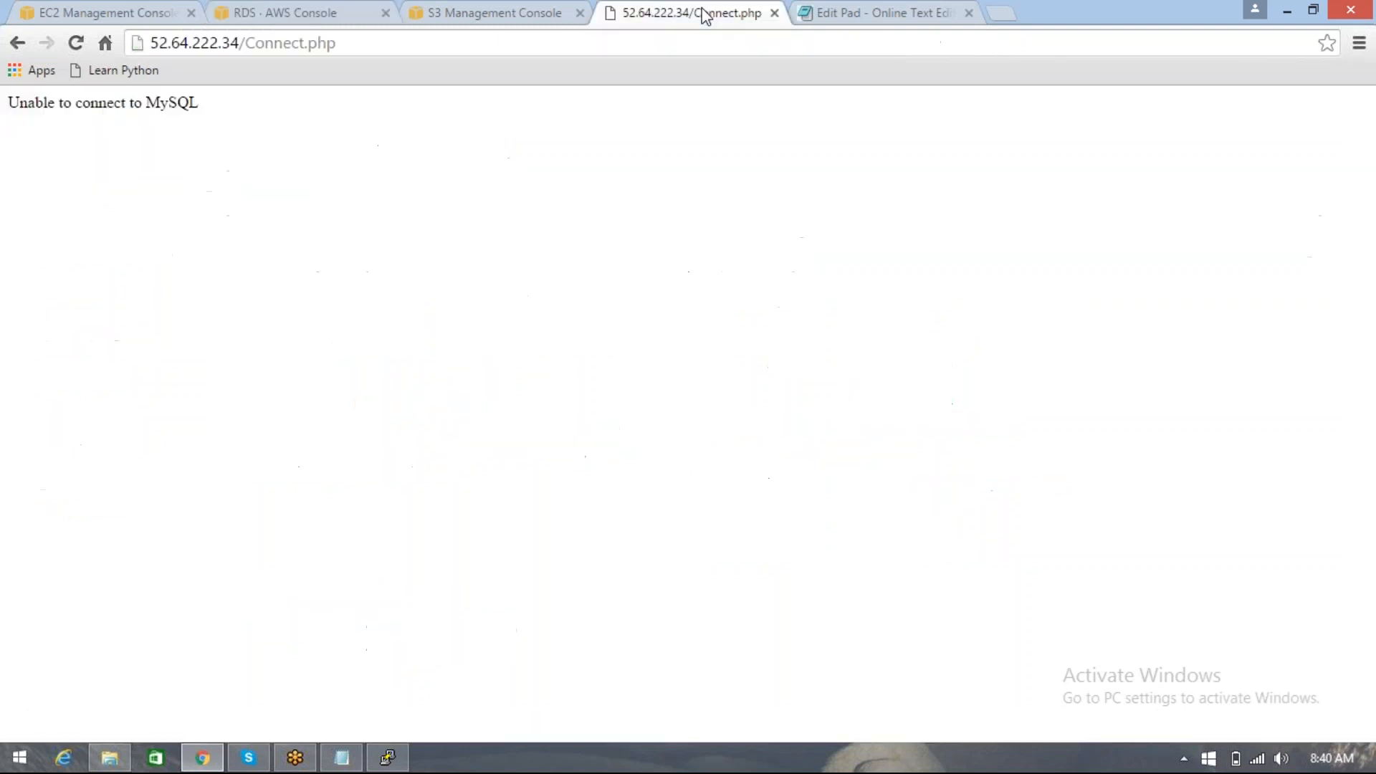
pyautogui.click(78, 43)
pyautogui.click(78, 42)
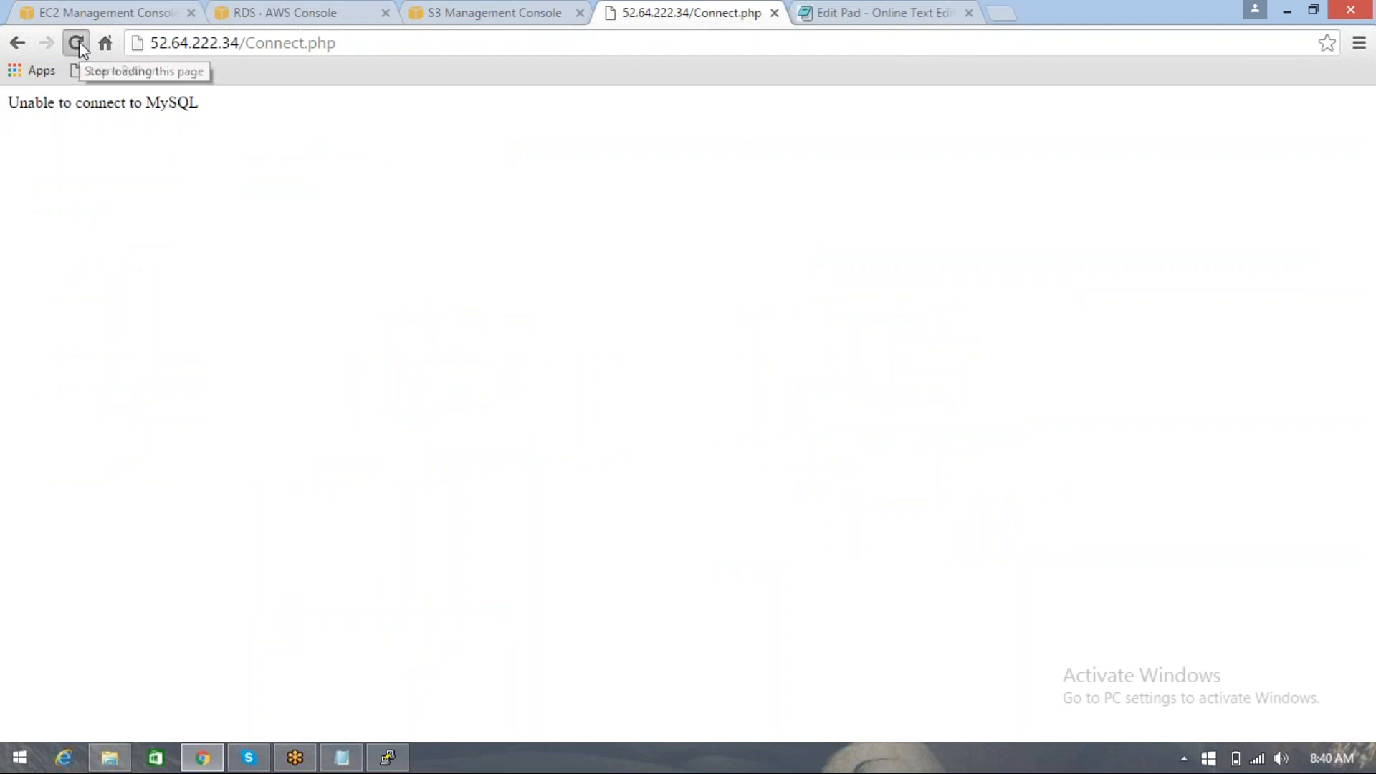
pyautogui.click(78, 49)
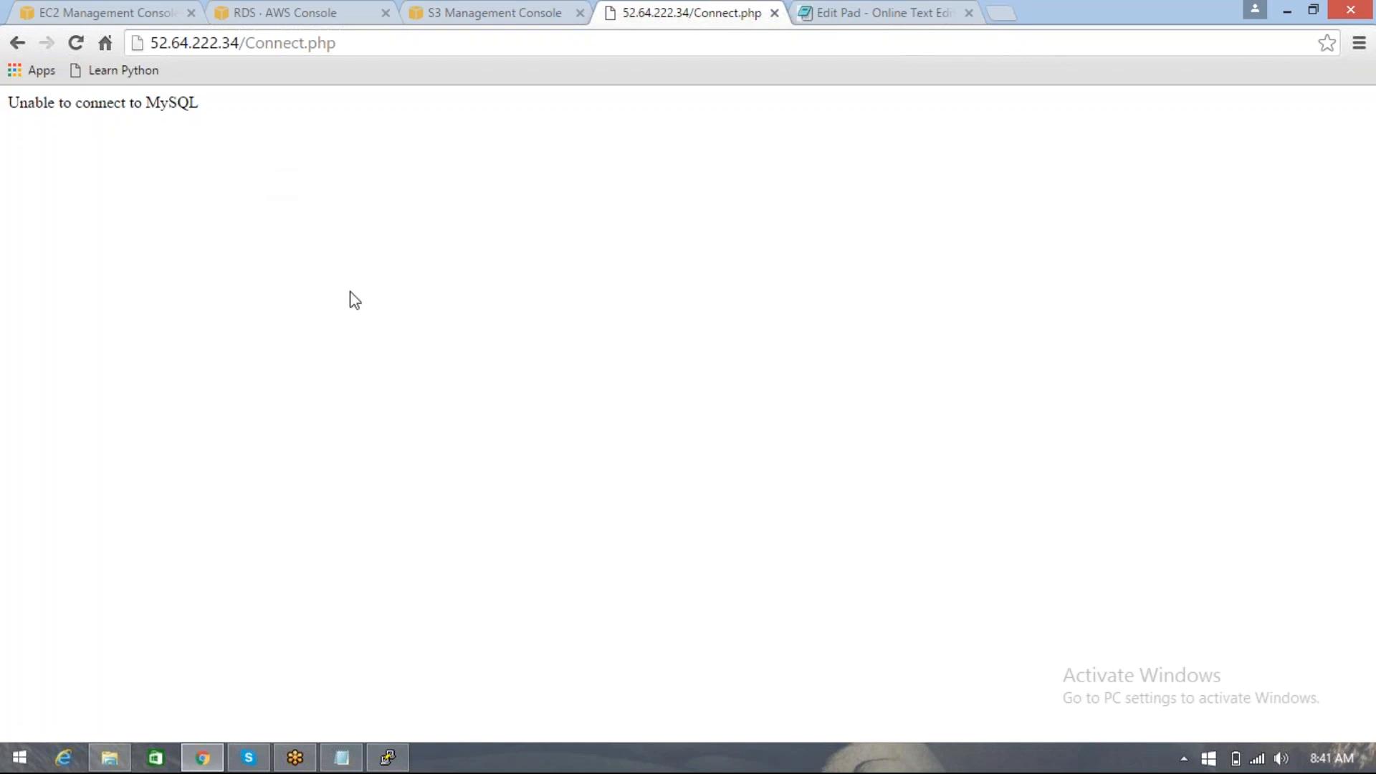
pyautogui.click(388, 757)
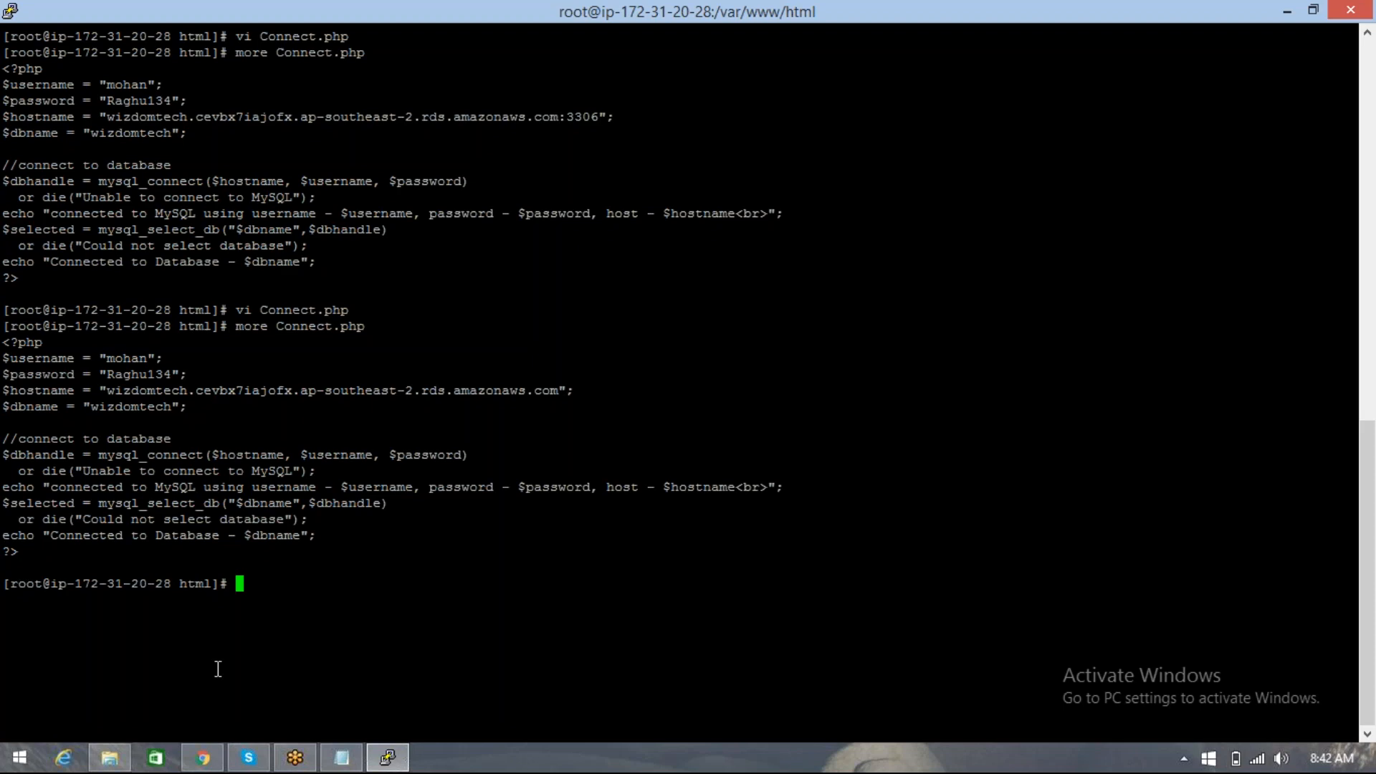
pyautogui.click(203, 762)
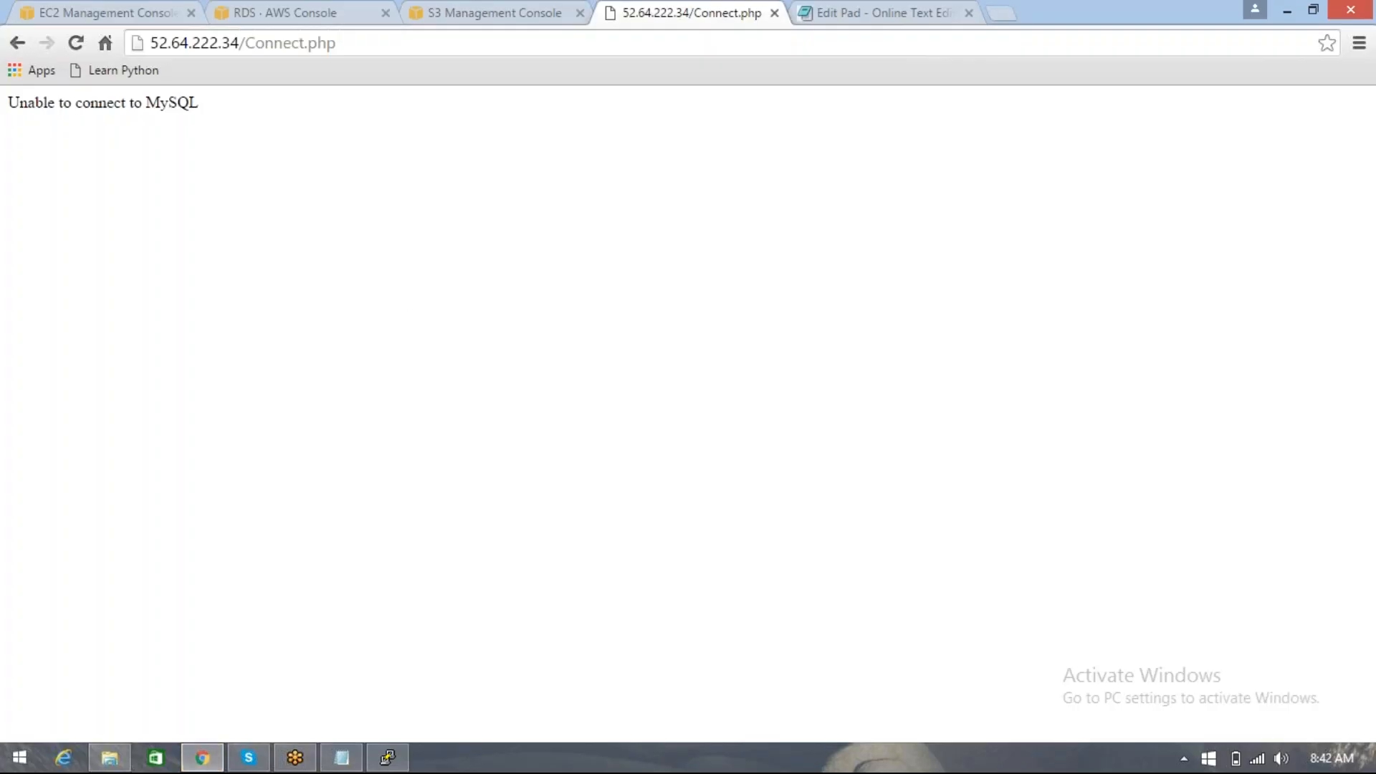
pyautogui.click(326, 14)
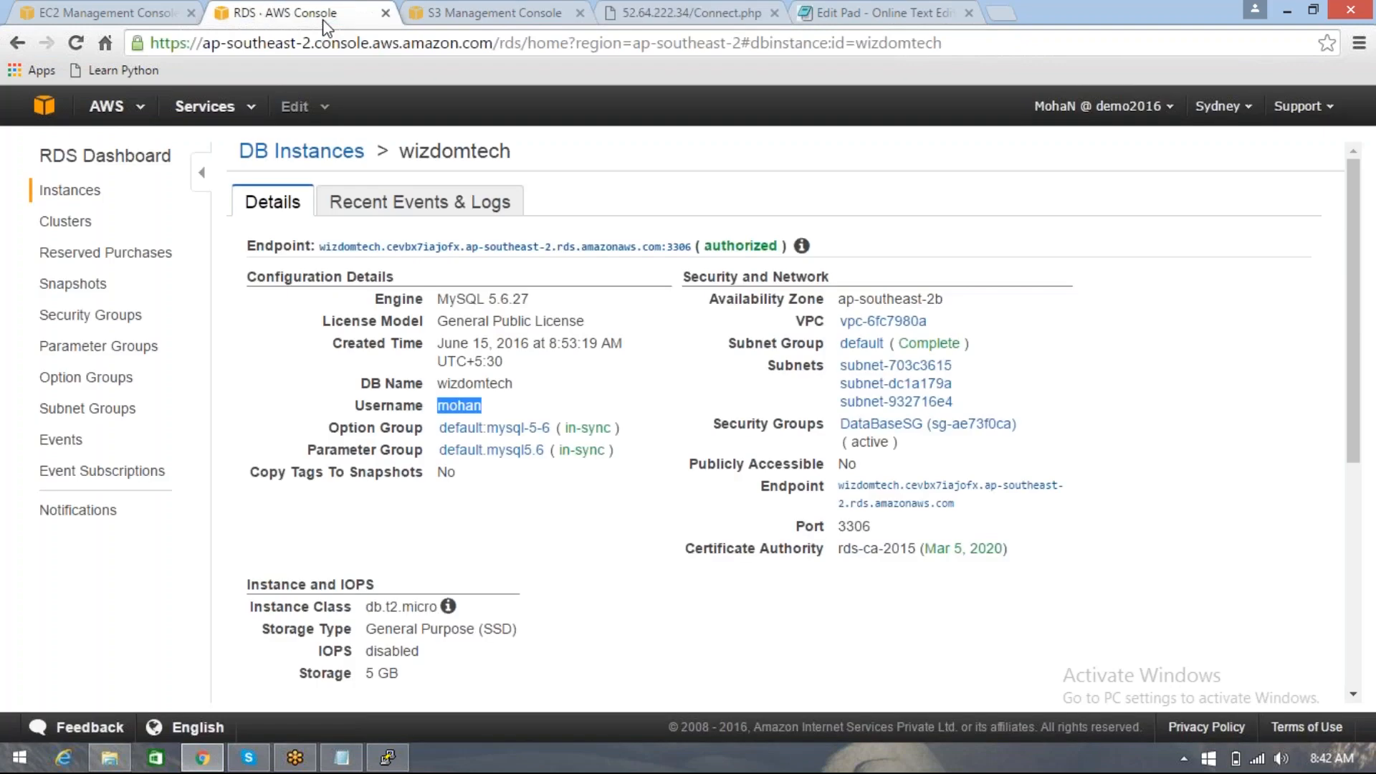
pyautogui.click(300, 165)
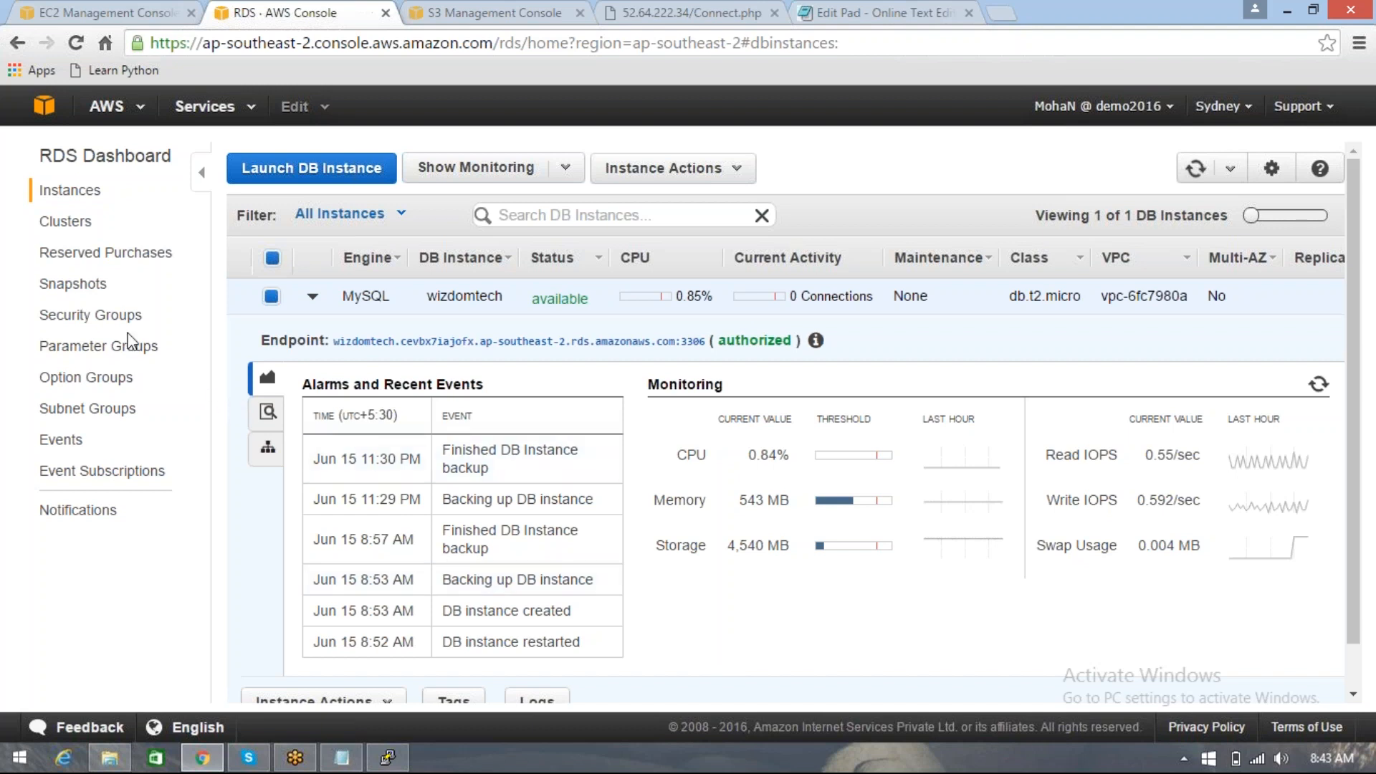
pyautogui.click(100, 287)
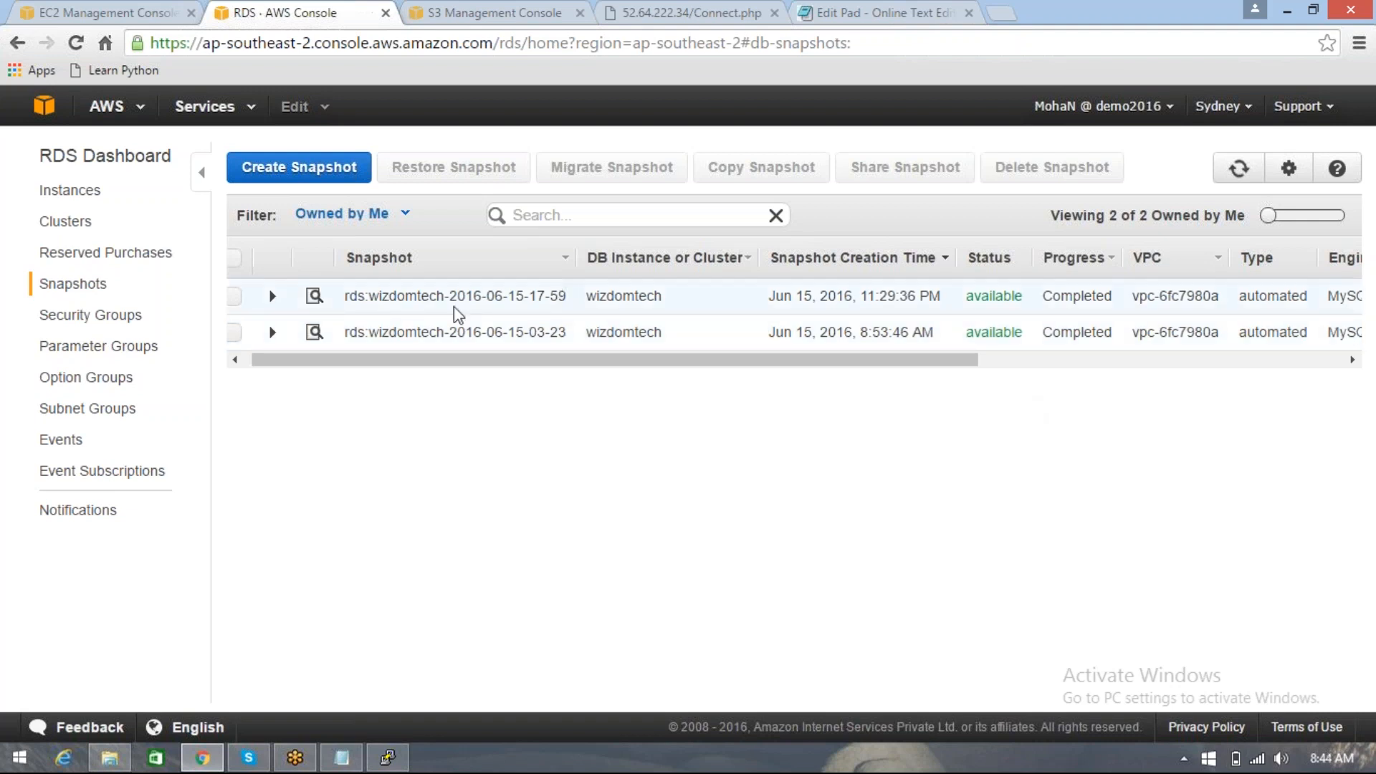
pyautogui.click(424, 308)
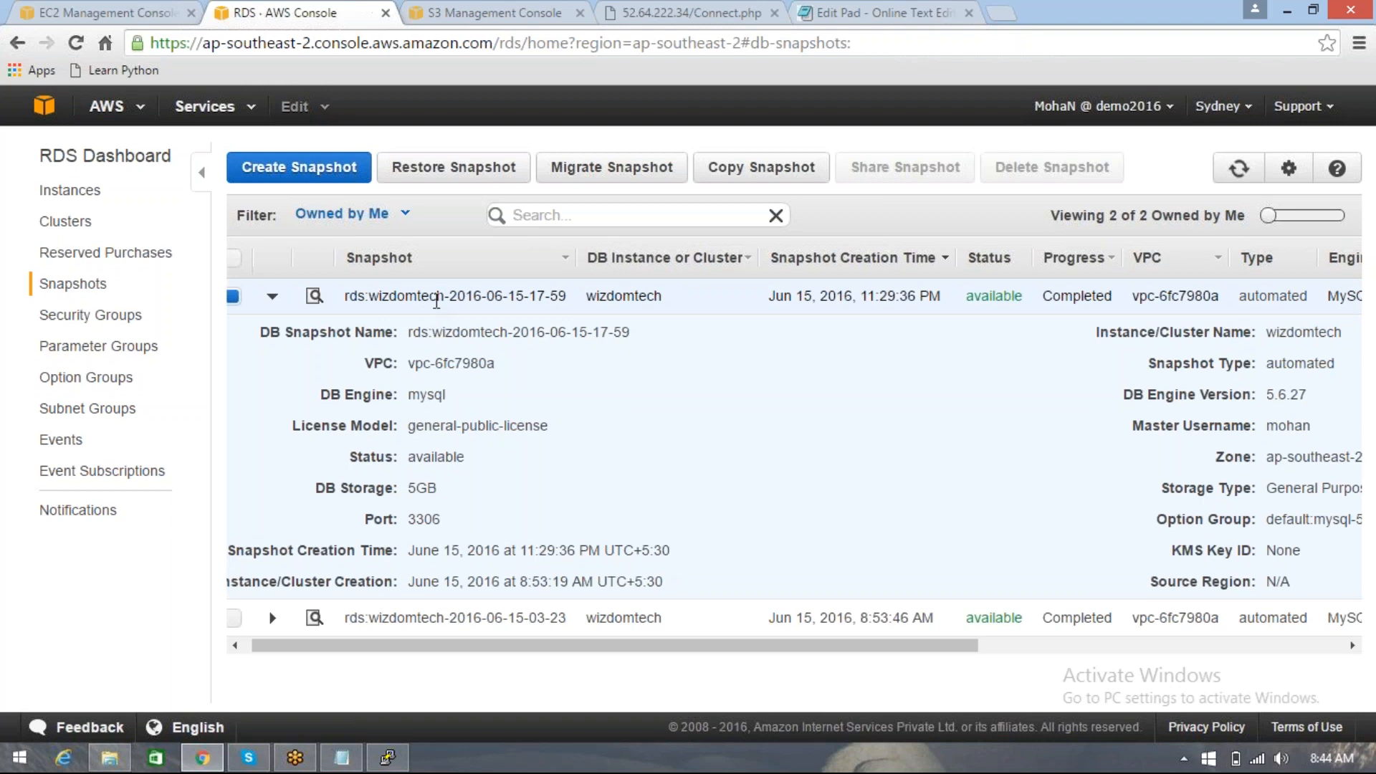
pyautogui.rightClick(436, 301)
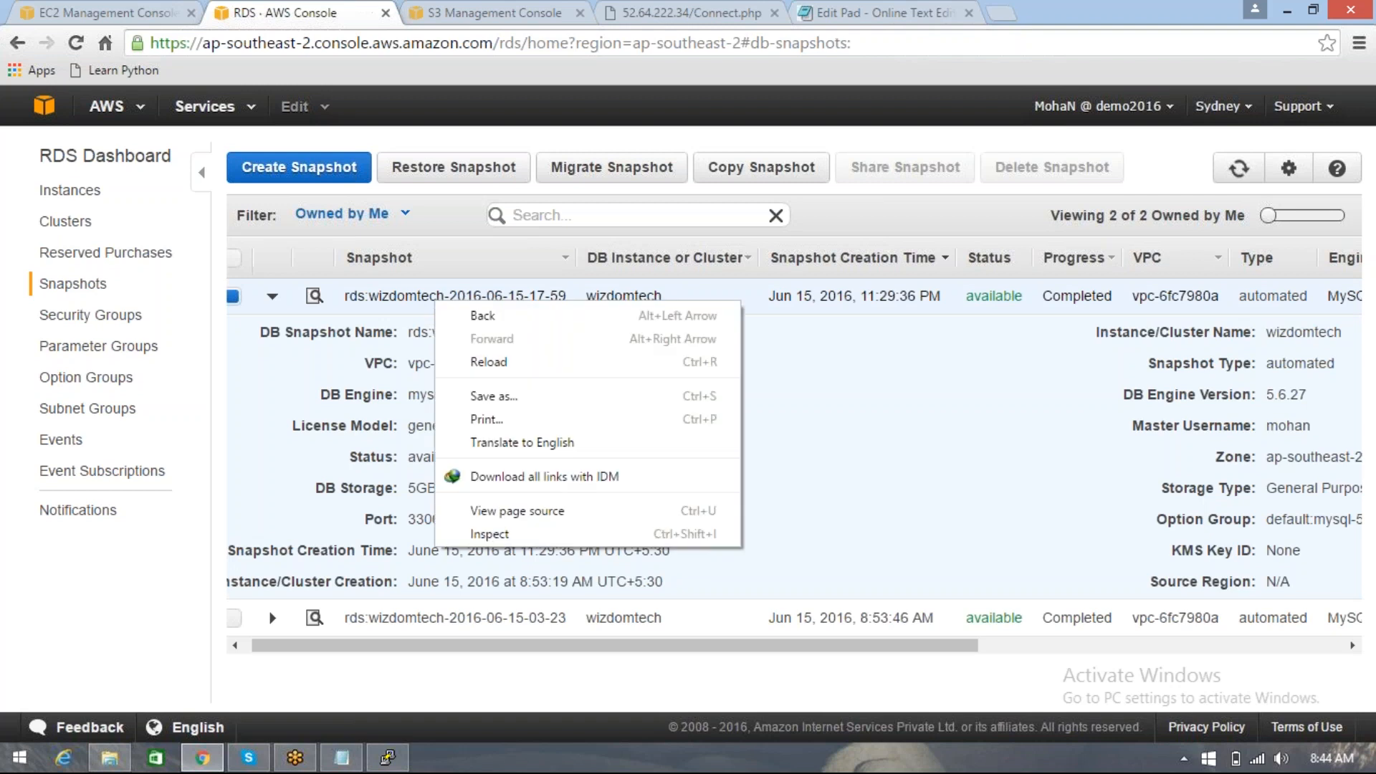
pyautogui.click(816, 141)
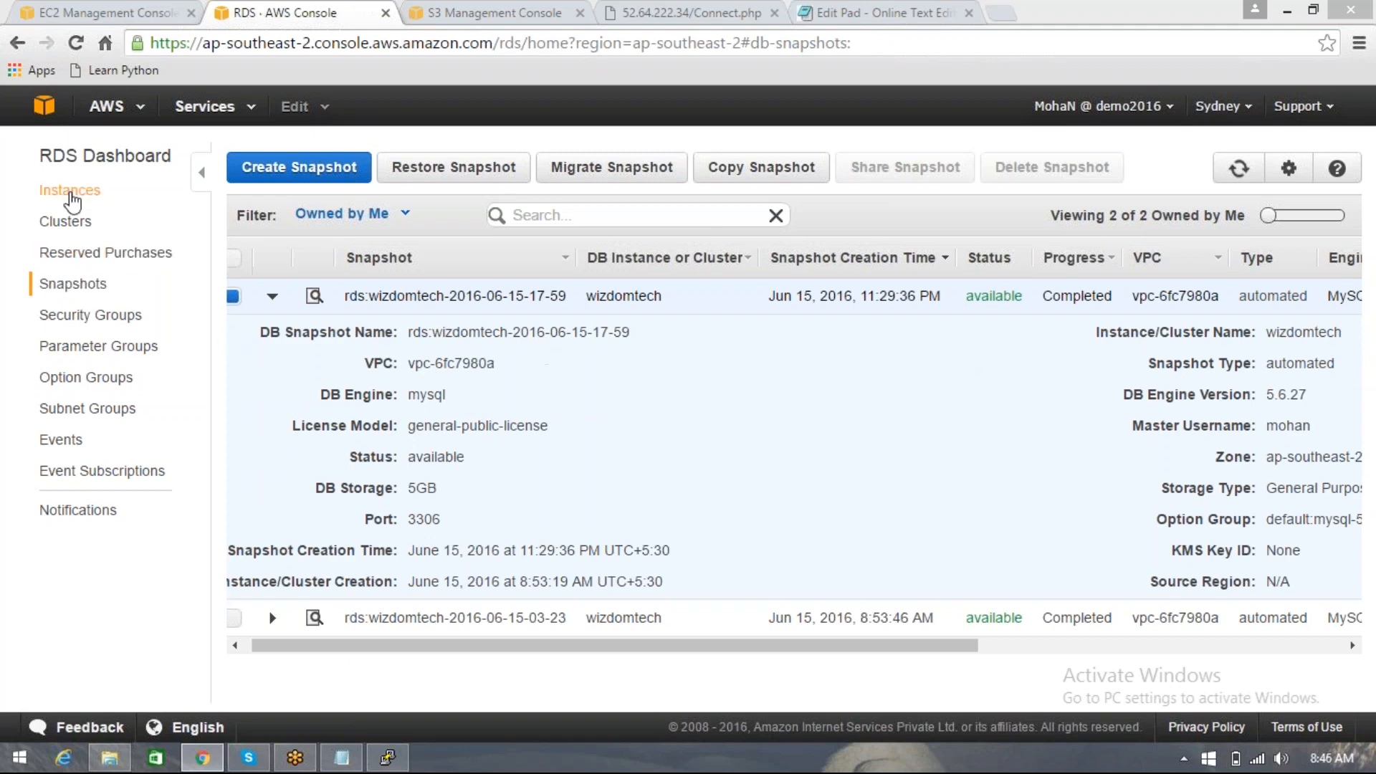
# Step: Return to the DB instances list and review the actions available for the wizdomtech instance, including Create Read Replica
pyautogui.click(71, 191)
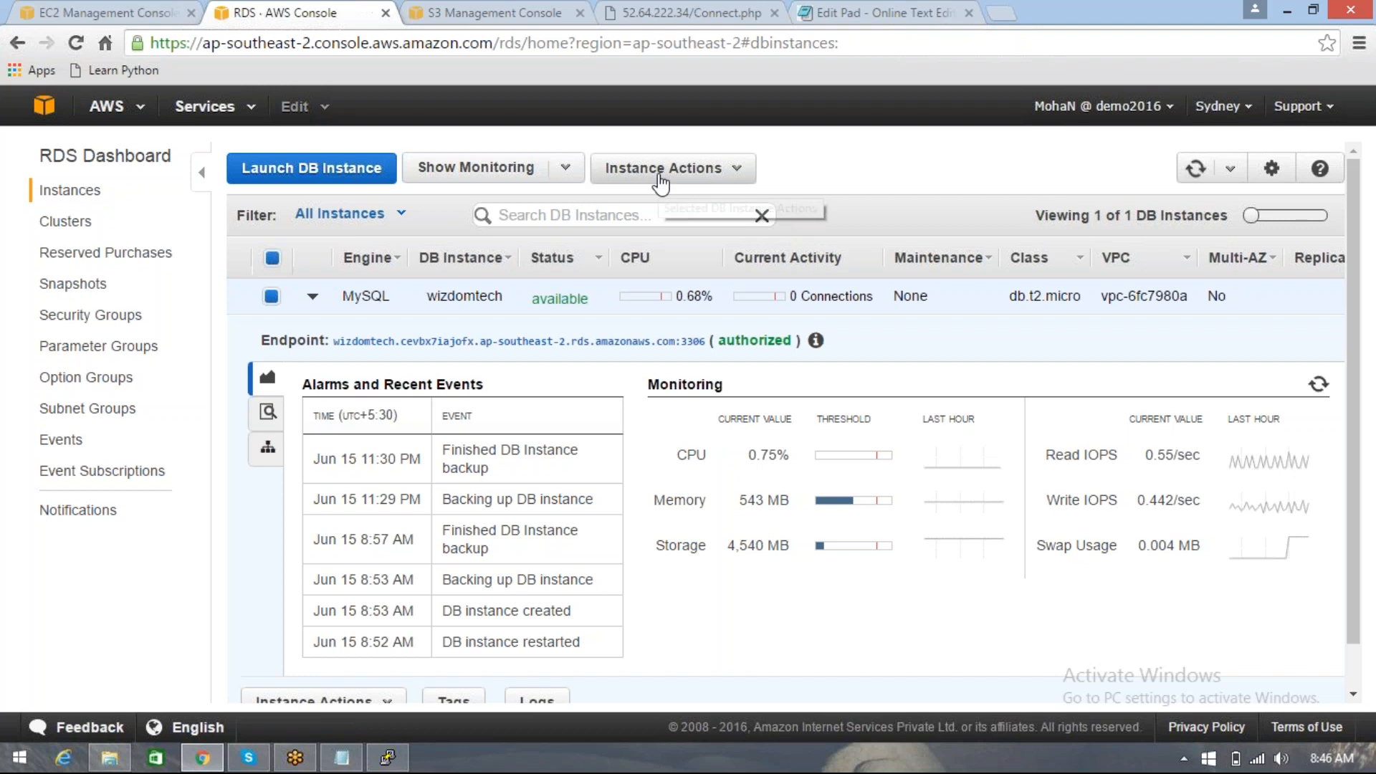
pyautogui.click(661, 175)
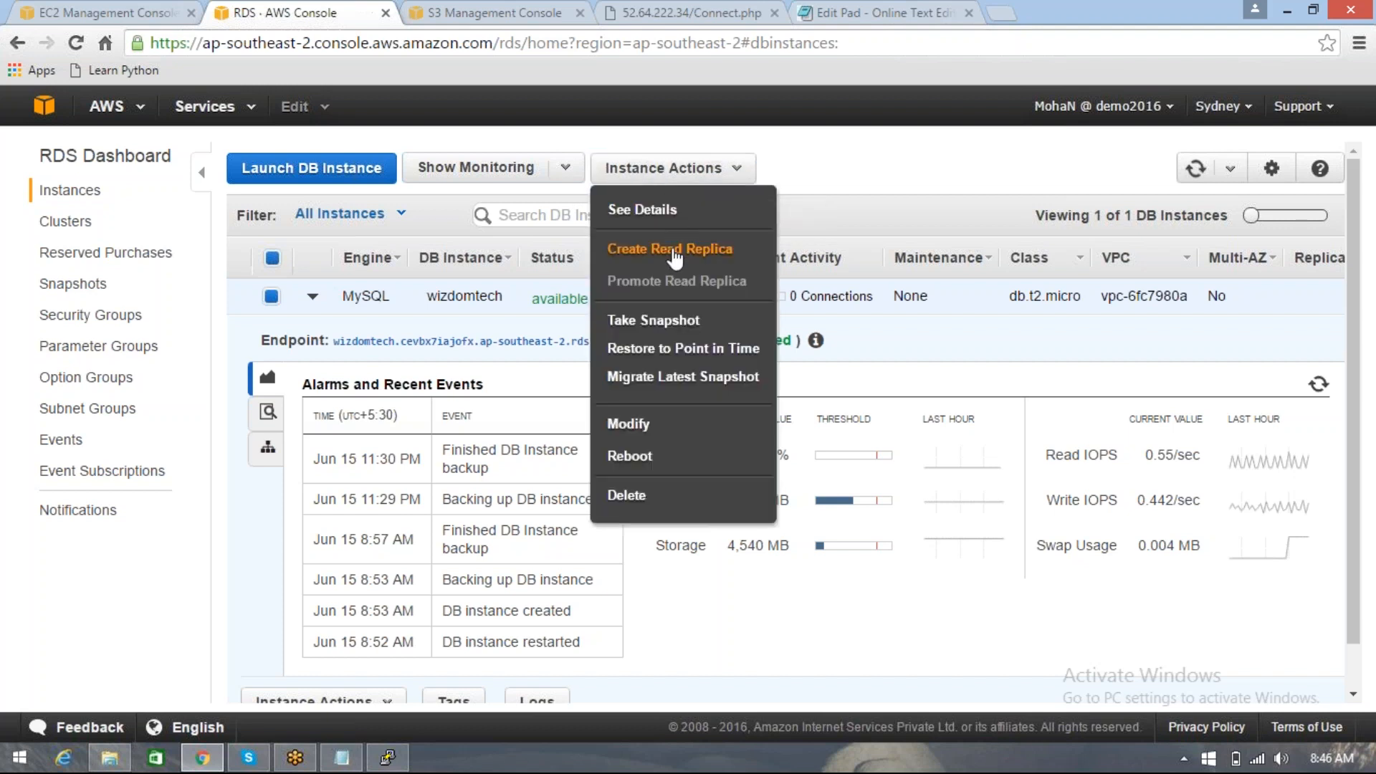
pyautogui.click(816, 211)
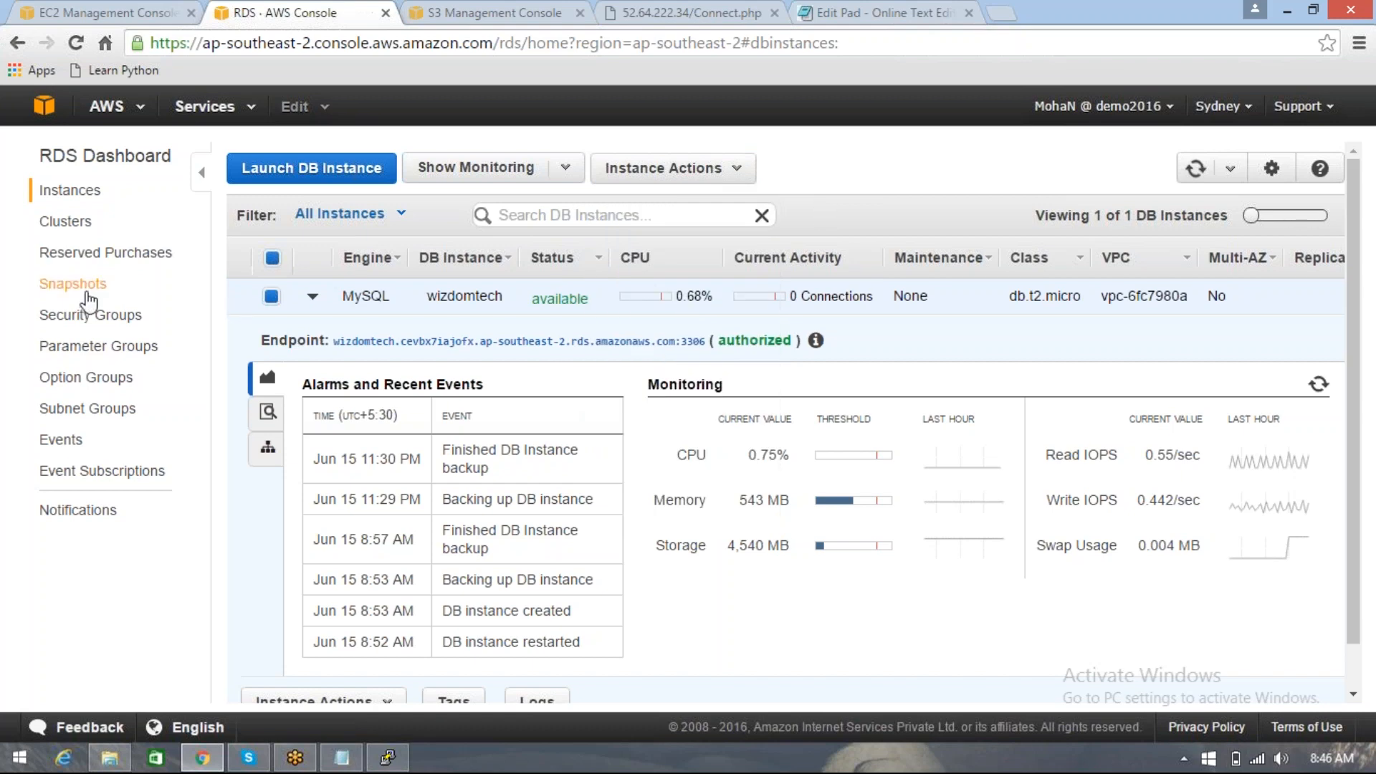
pyautogui.click(87, 293)
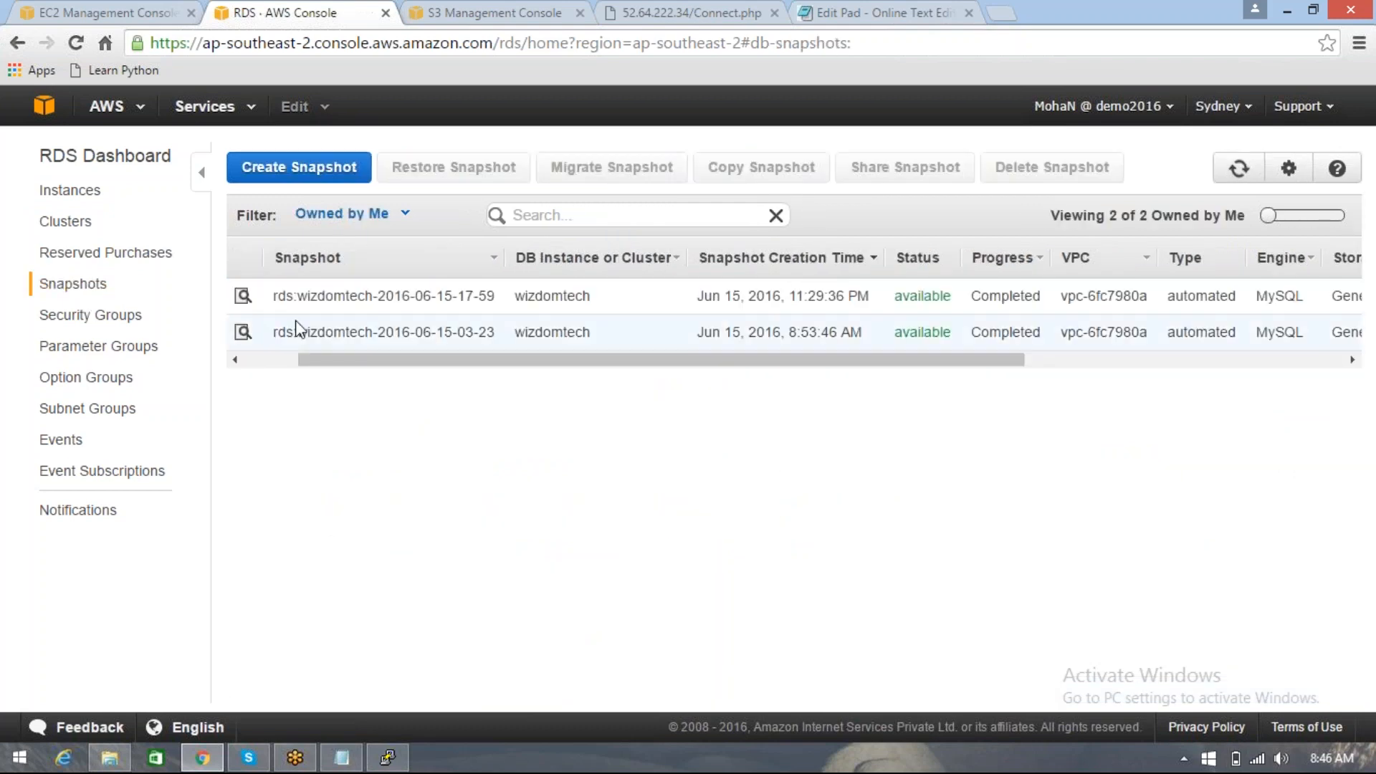
pyautogui.click(318, 301)
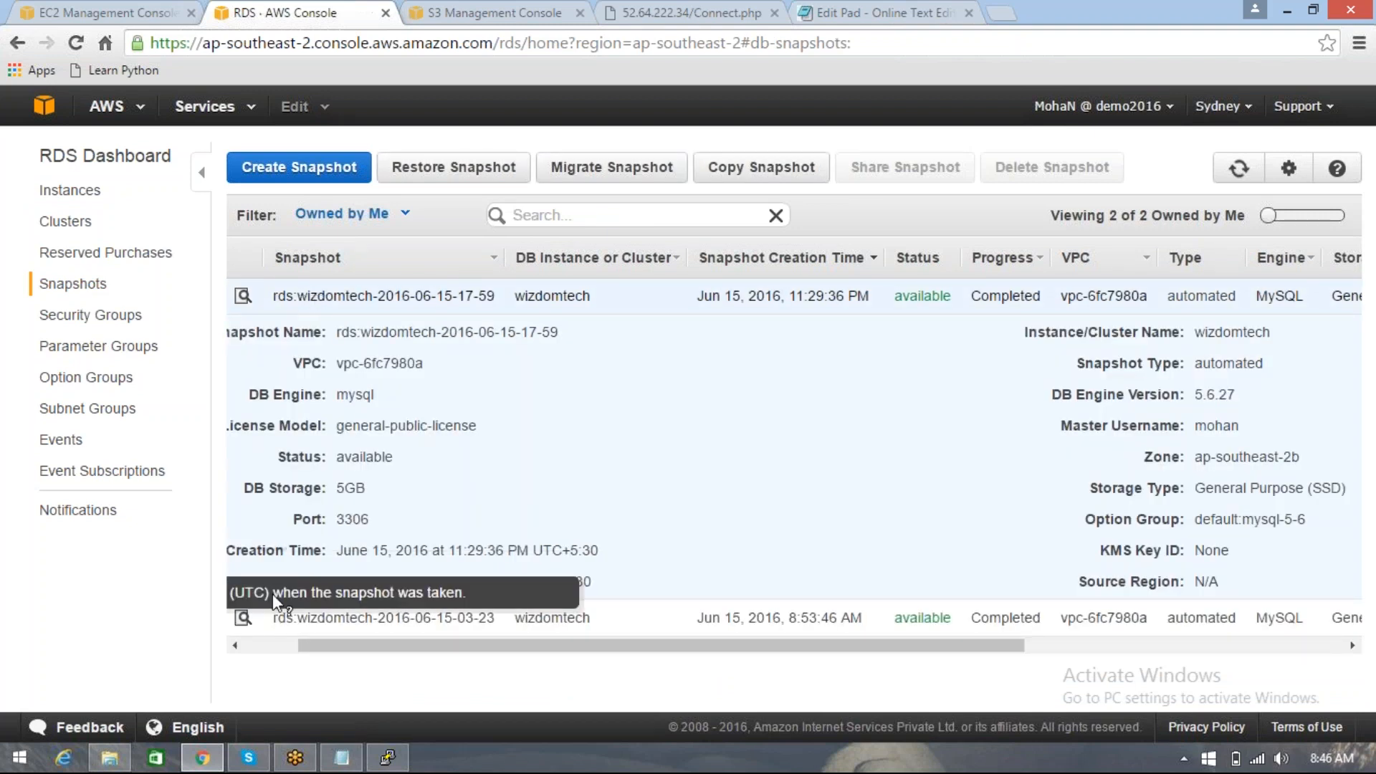
pyautogui.click(258, 645)
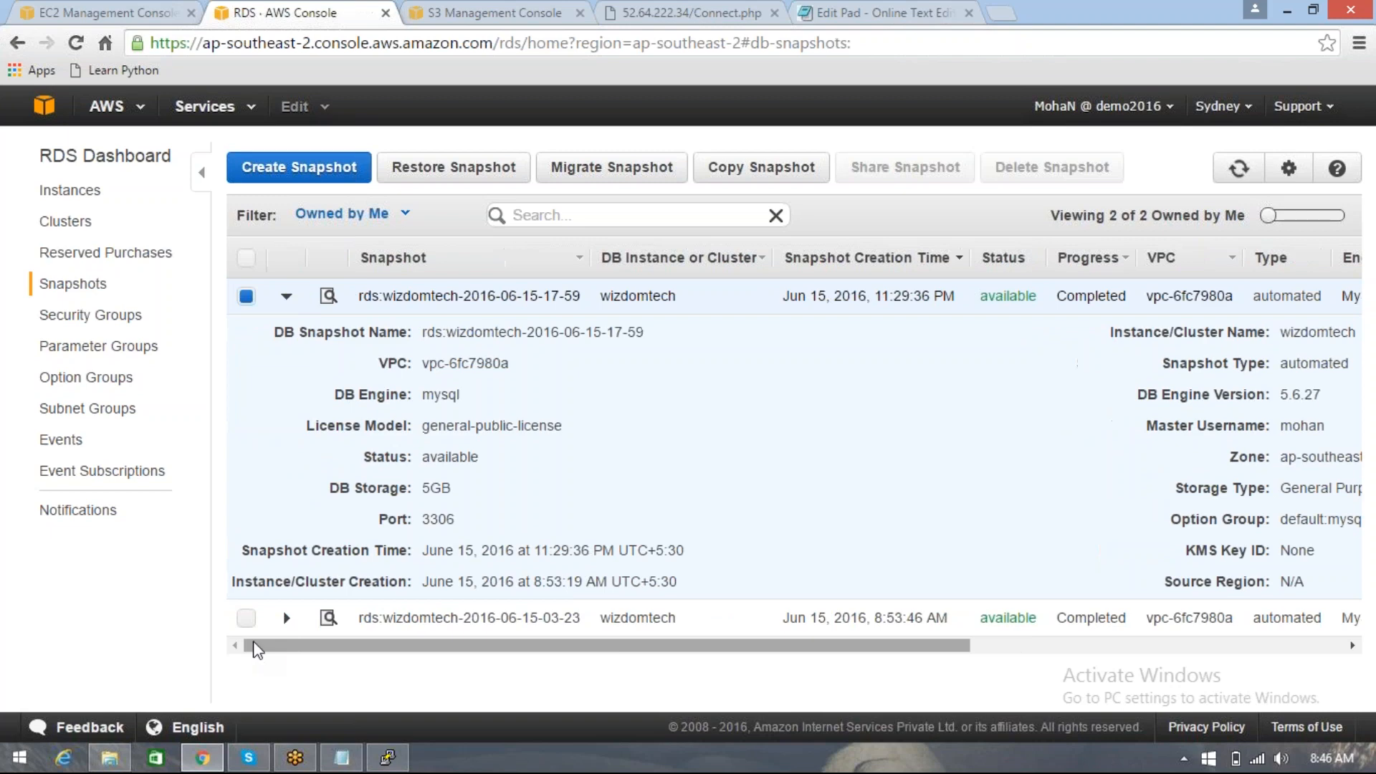
pyautogui.click(287, 297)
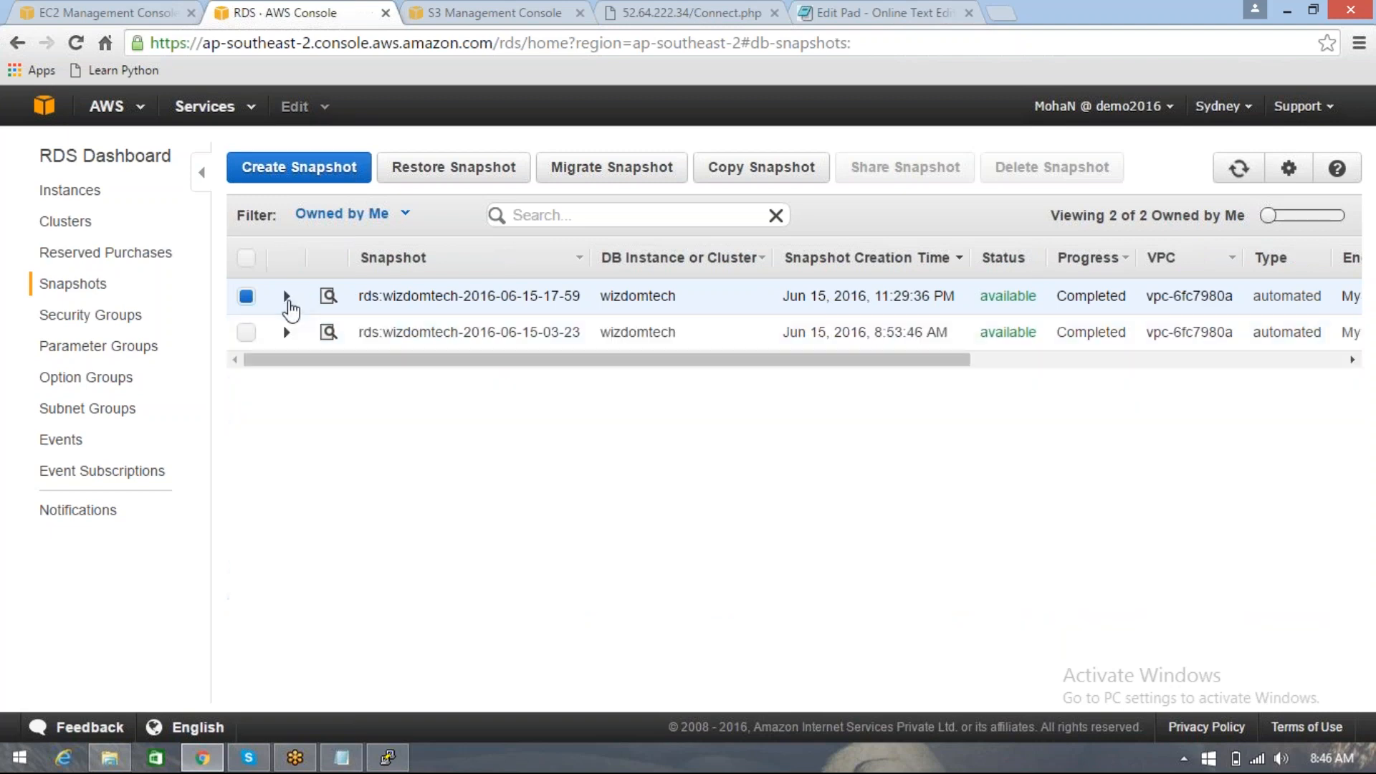
pyautogui.click(287, 297)
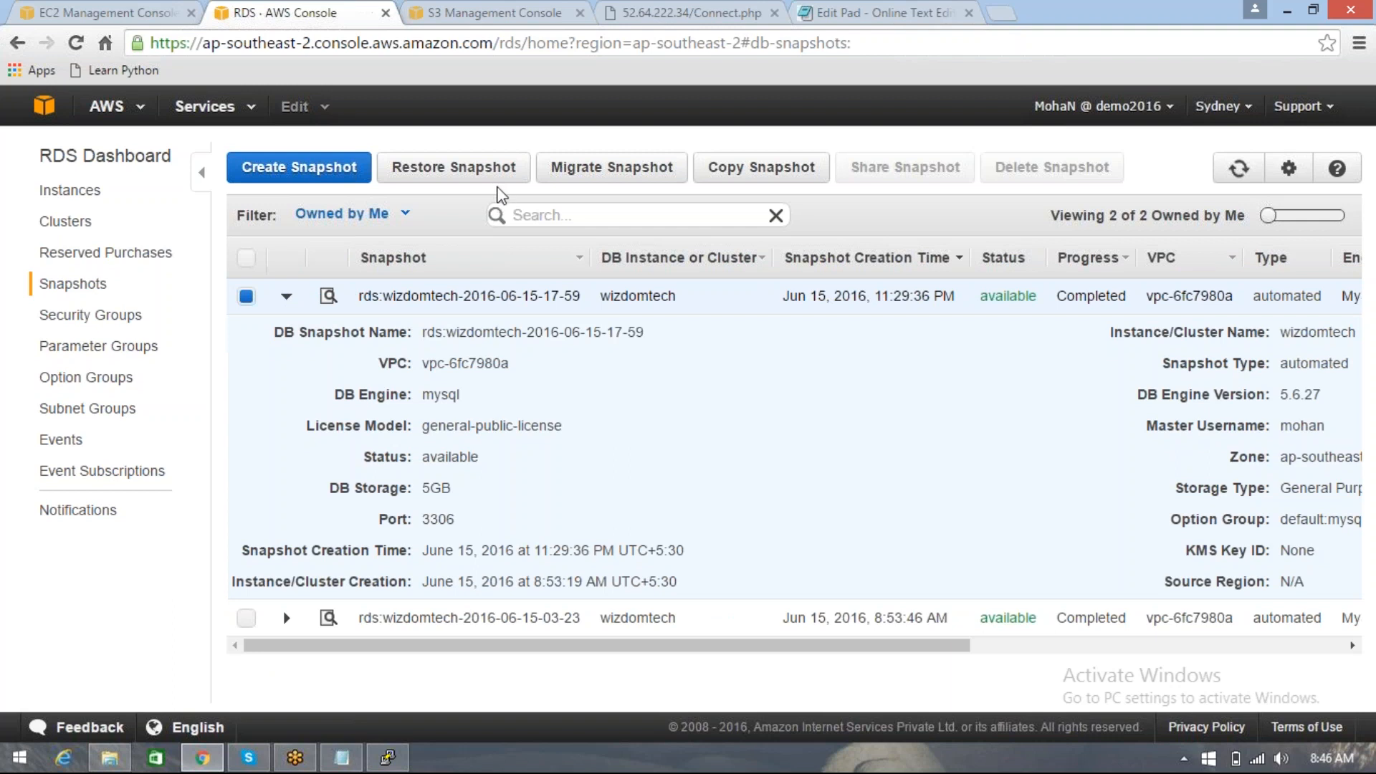
# Step: Go back to the wizdomtech DB instance and check its snapshot and Restore to Point in Time actions
pyautogui.click(94, 198)
pyautogui.click(313, 297)
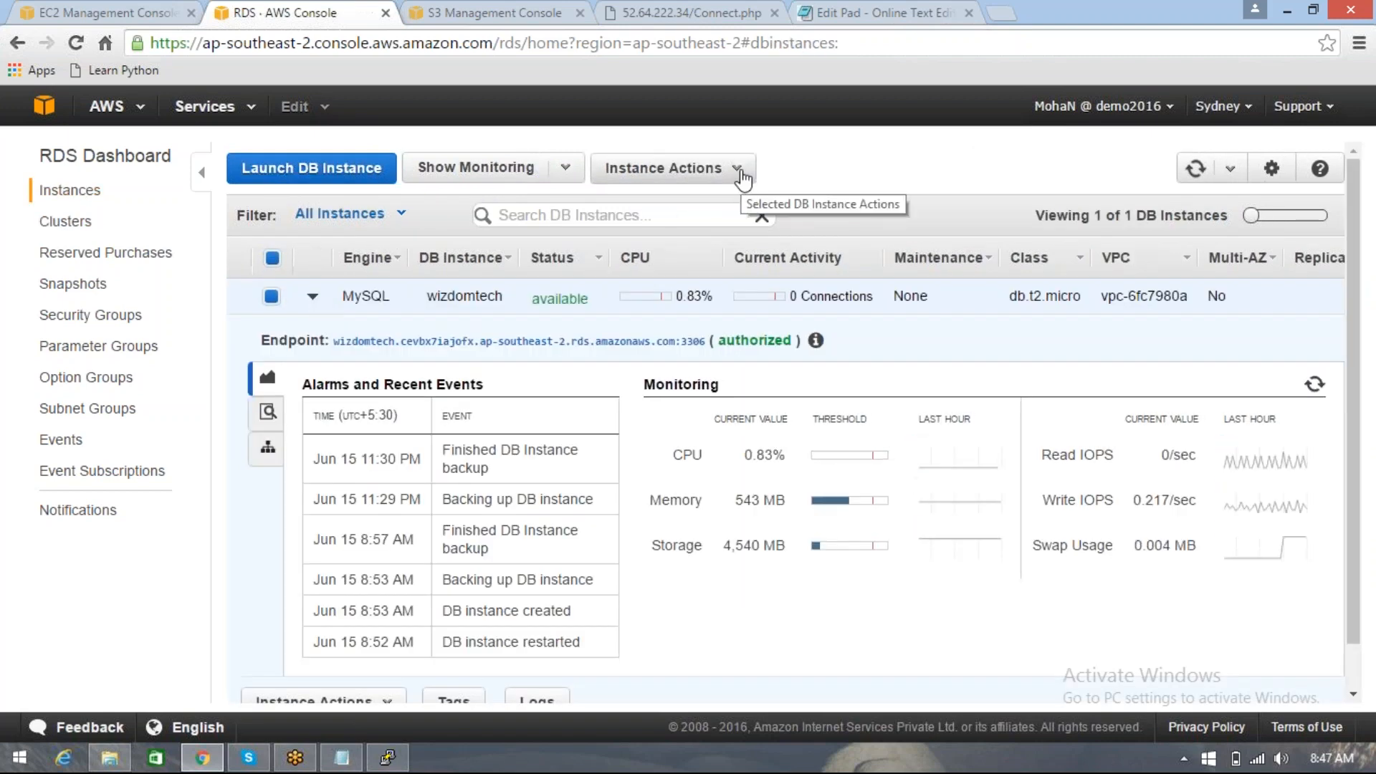
pyautogui.click(741, 172)
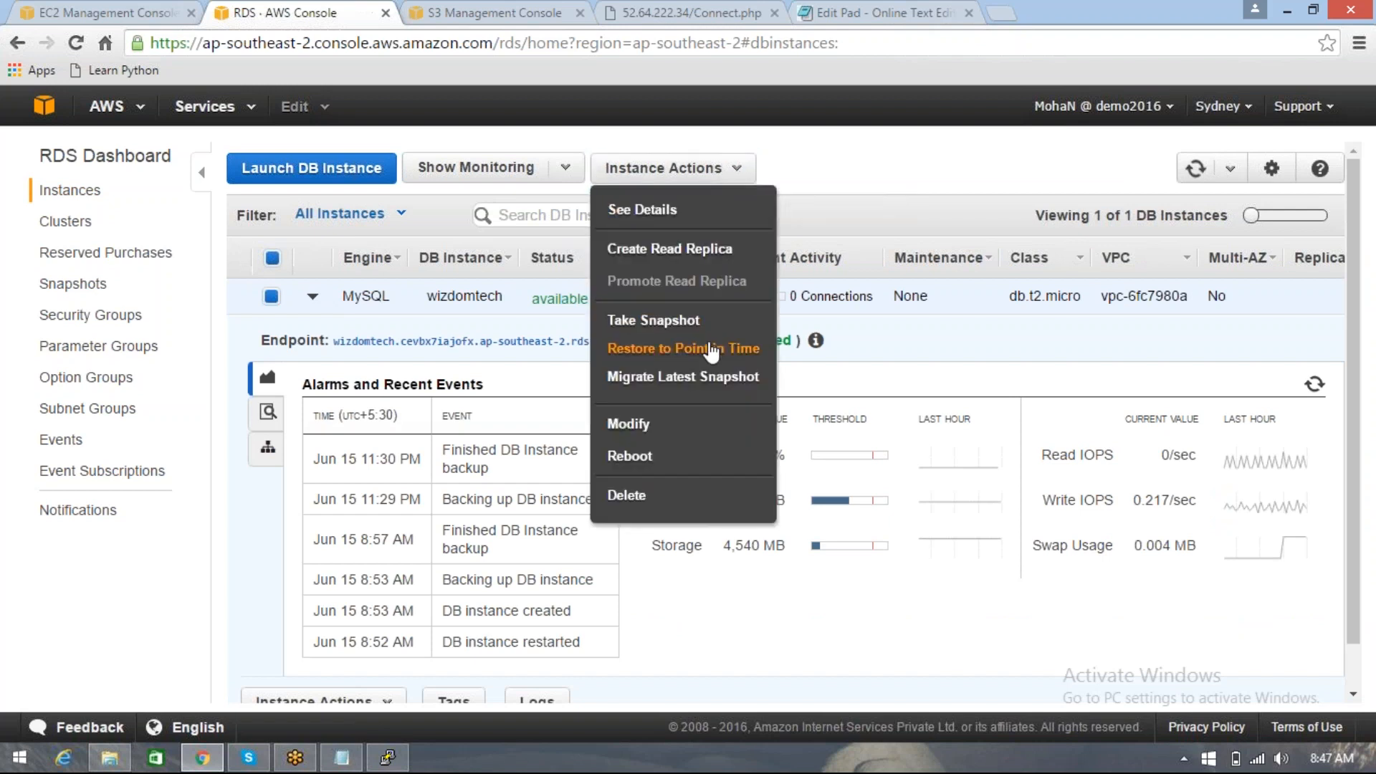
pyautogui.click(889, 195)
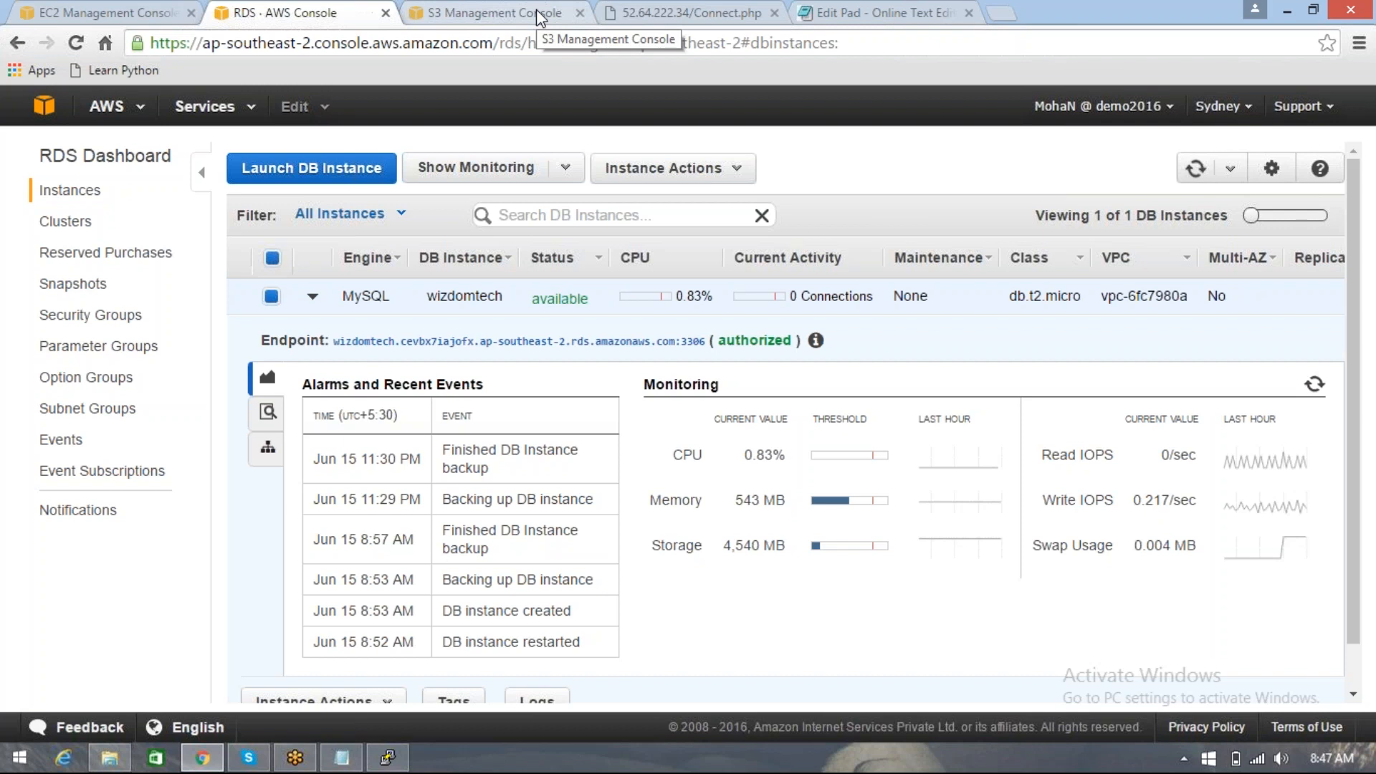
# Step: Check the Connect.php page, review the "connected to MySQL" echo line of rds.sh.txt in Notepad, and close the file
pyautogui.click(676, 21)
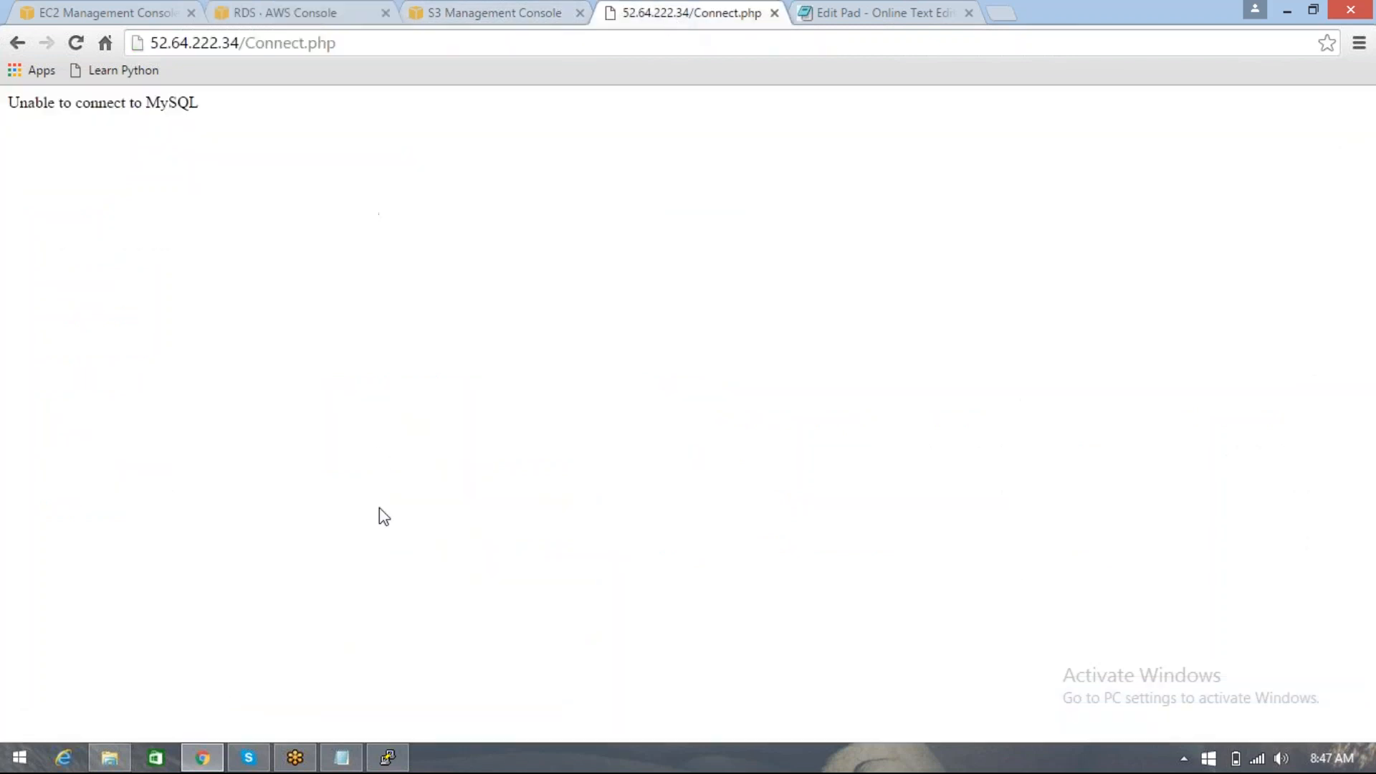
pyautogui.click(339, 760)
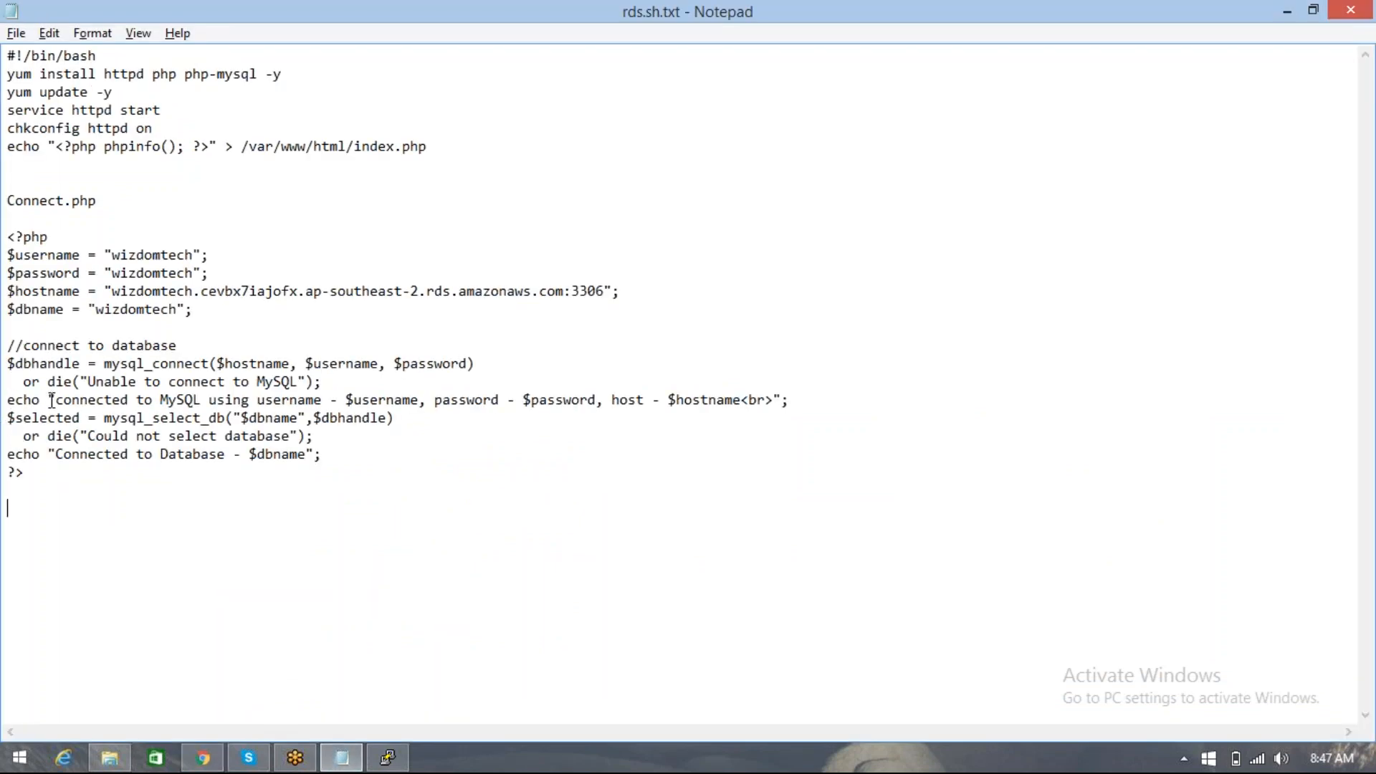
pyautogui.moveTo(50, 400); pyautogui.dragTo(798, 401)
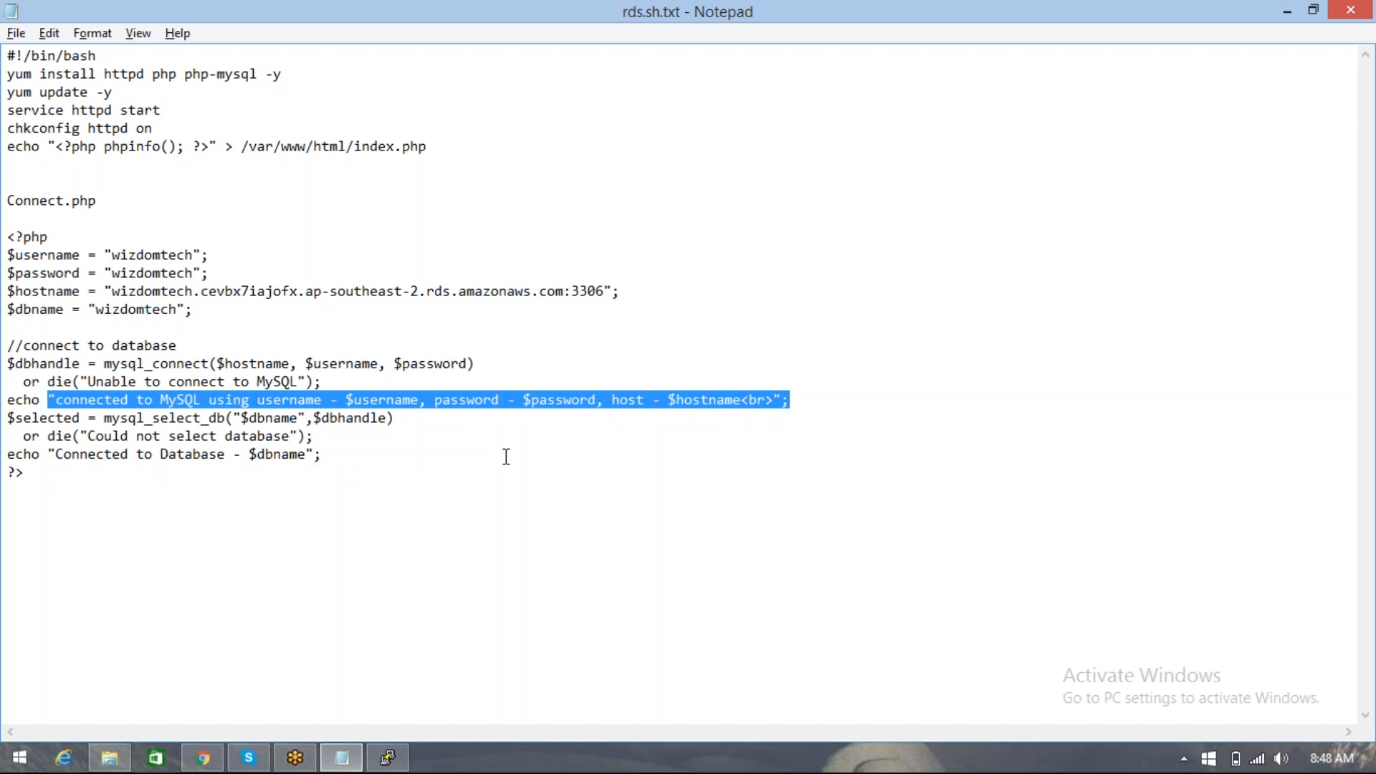
pyautogui.click(920, 438)
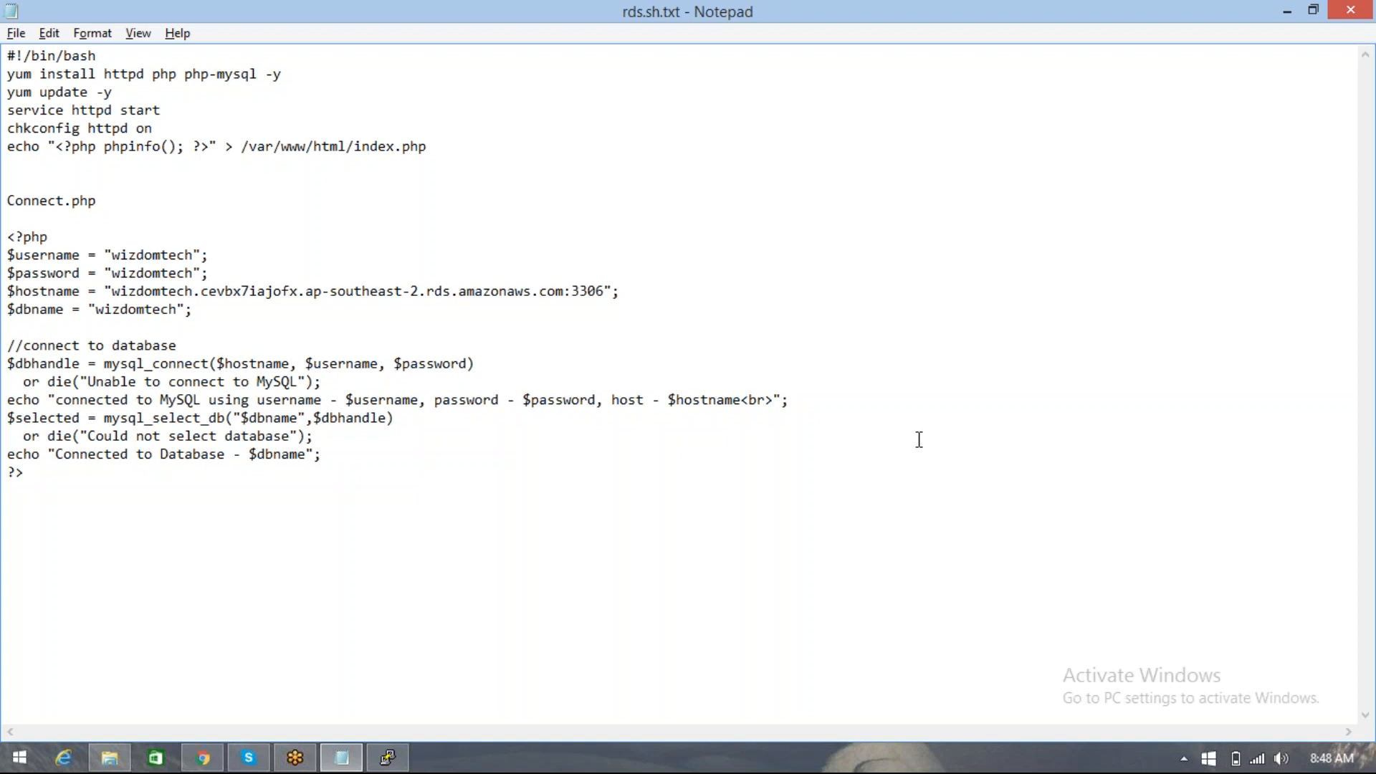
pyautogui.click(1347, 14)
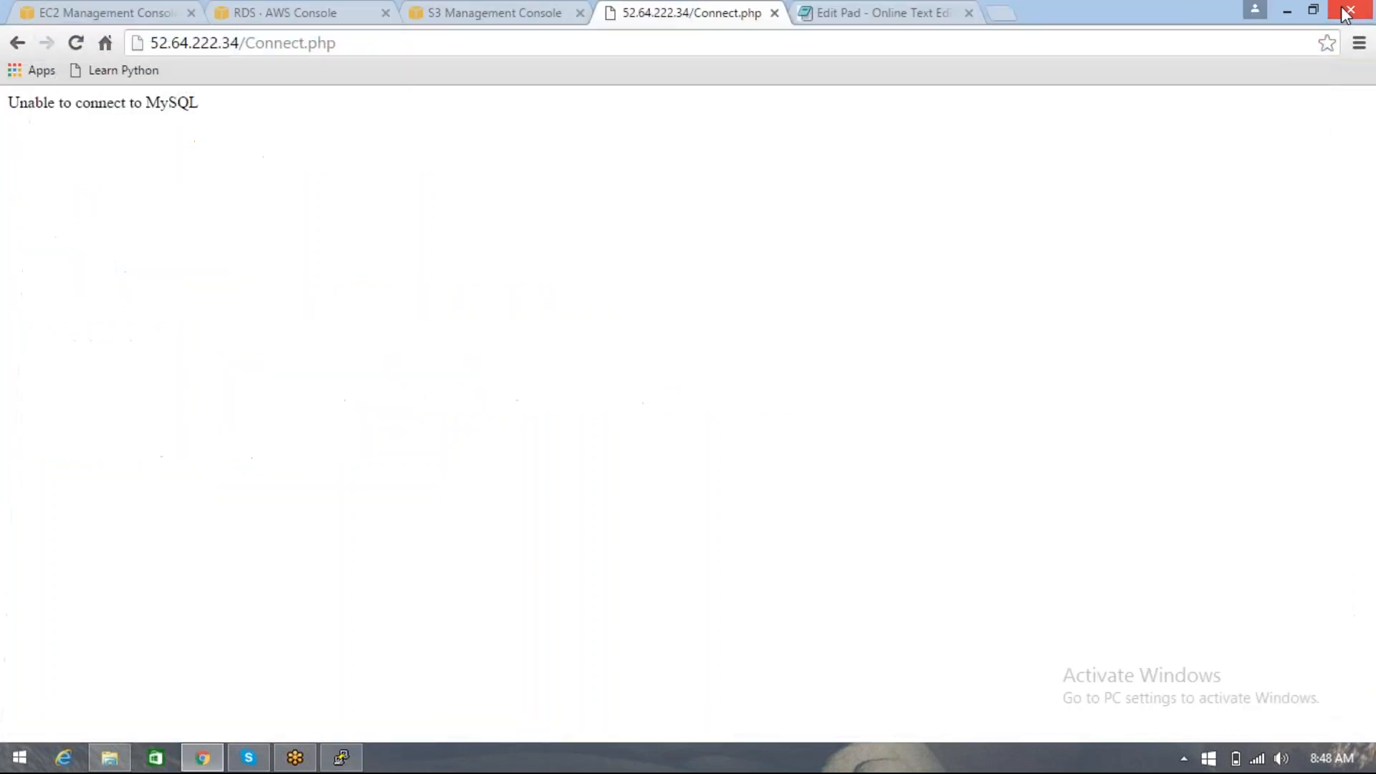